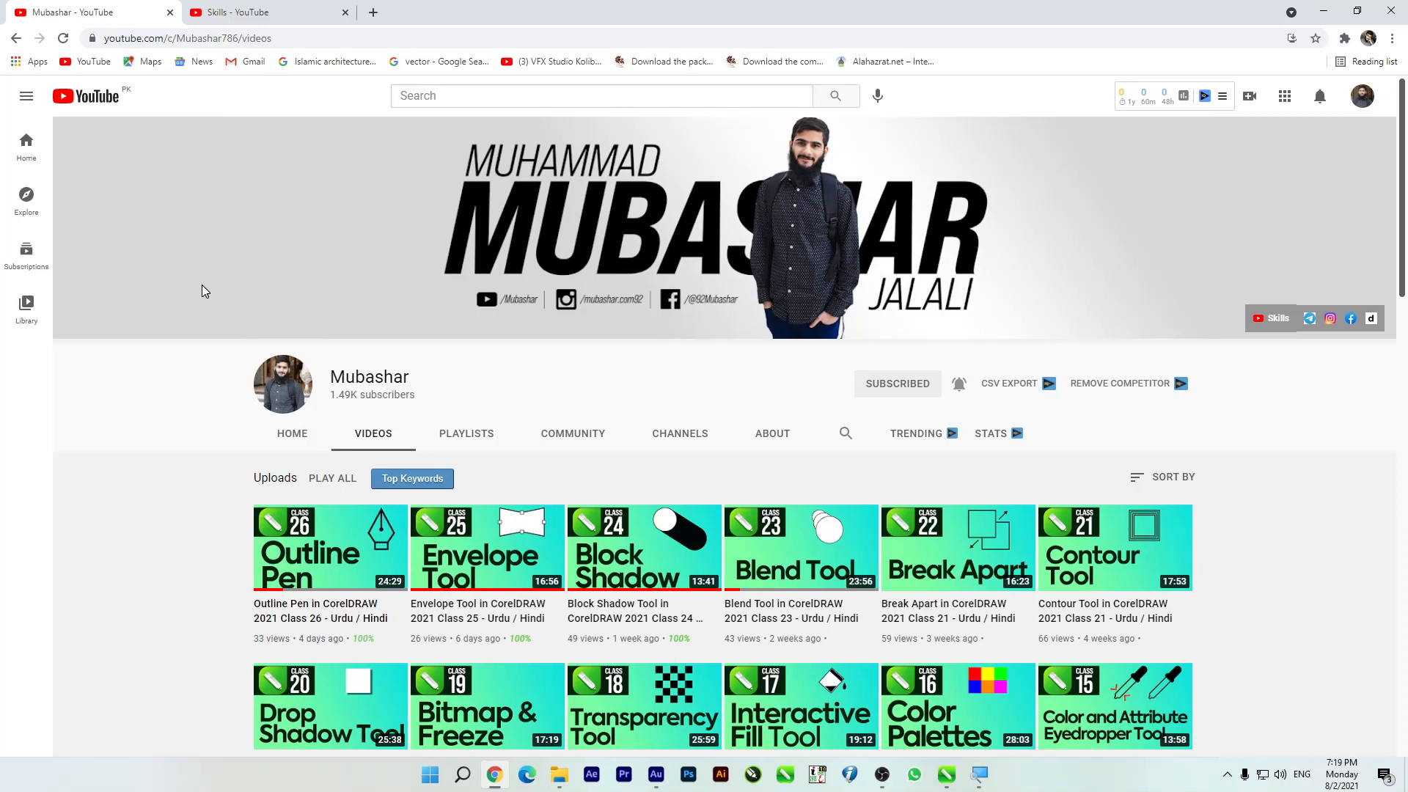
# Step: Switch to the Skills channel page on YouTube and look over it up to its header banner
pyautogui.click(235, 12)
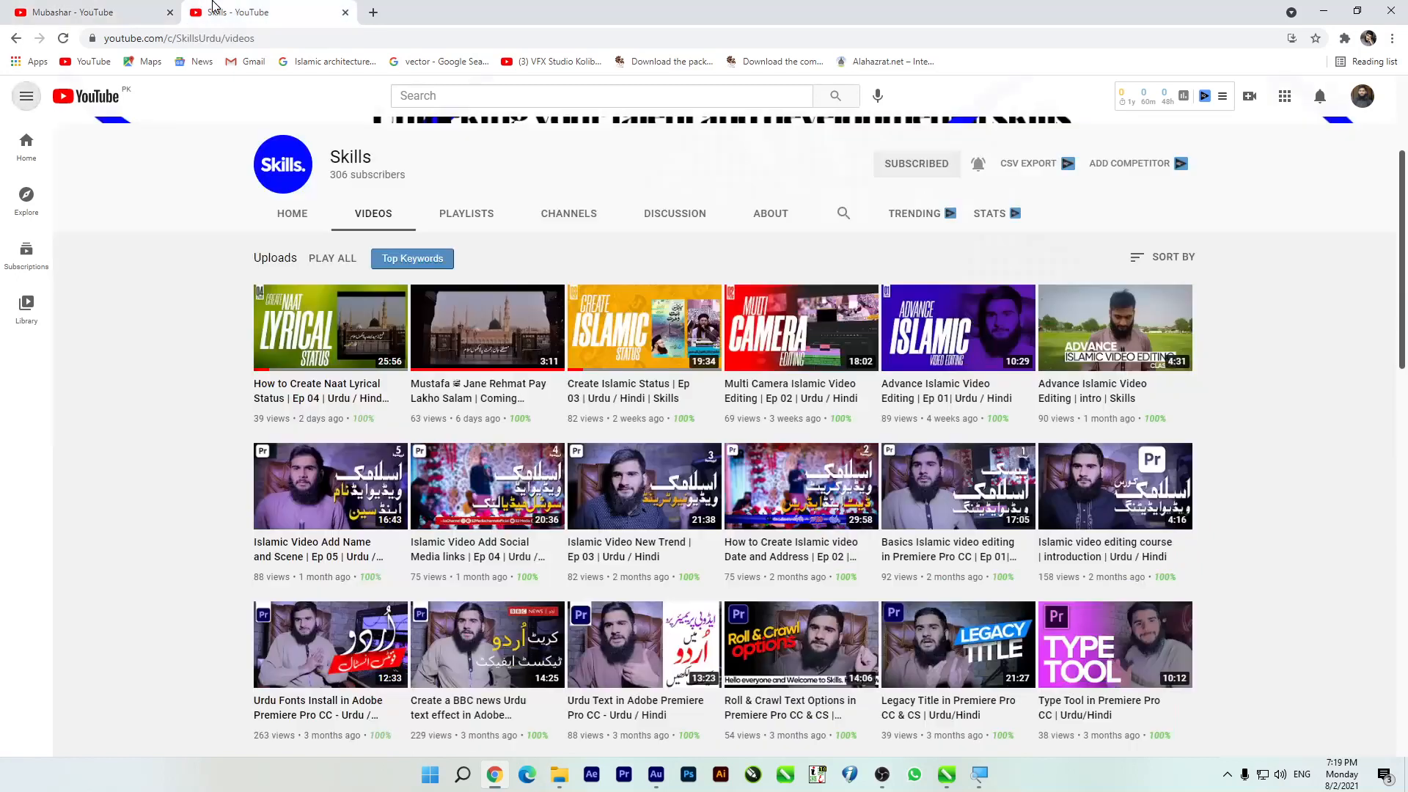
pyautogui.scroll(1, 174, 325)
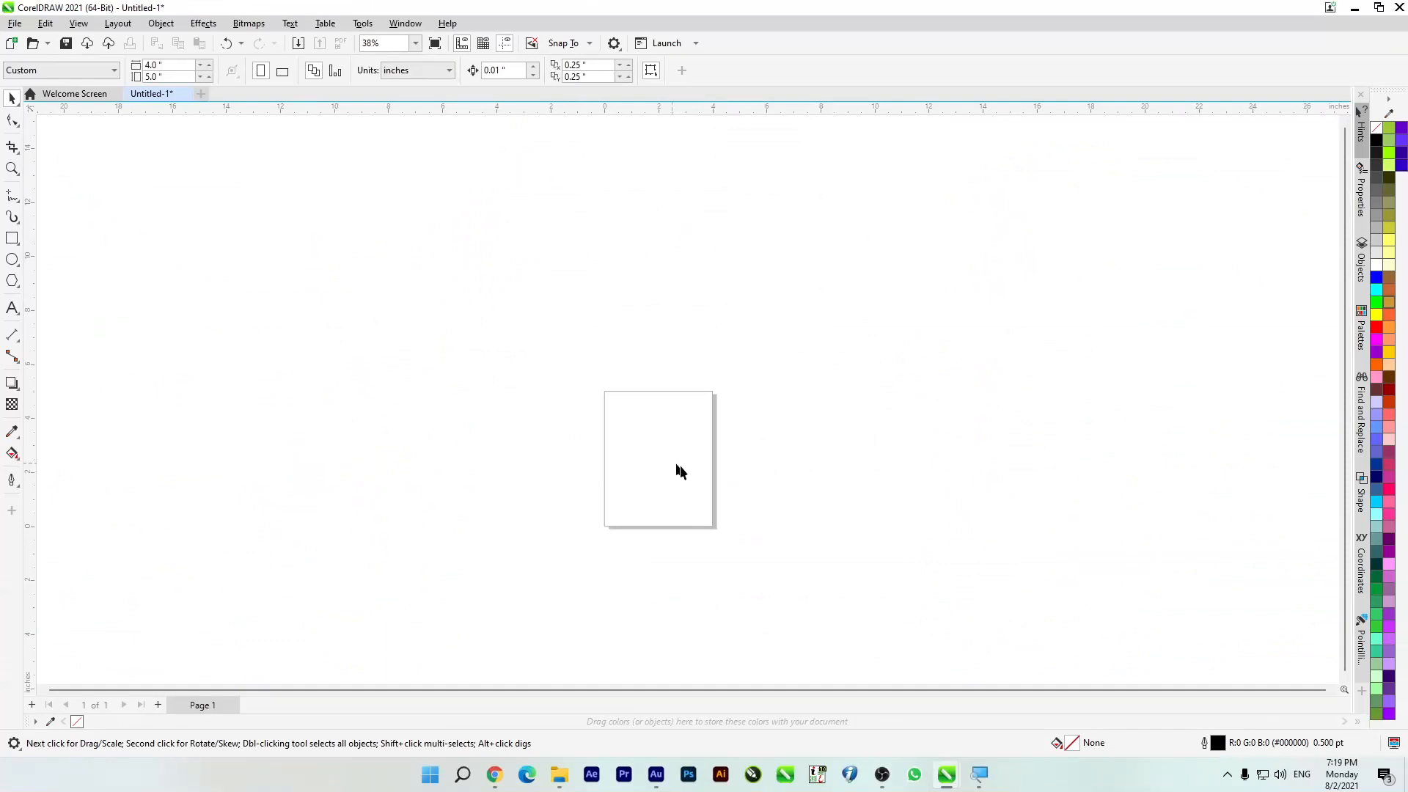
# Step: Magnify the screen to 200% to examine the tools grouped with Crop, then return to 100% and minimize Magnifier
pyautogui.click(980, 771)
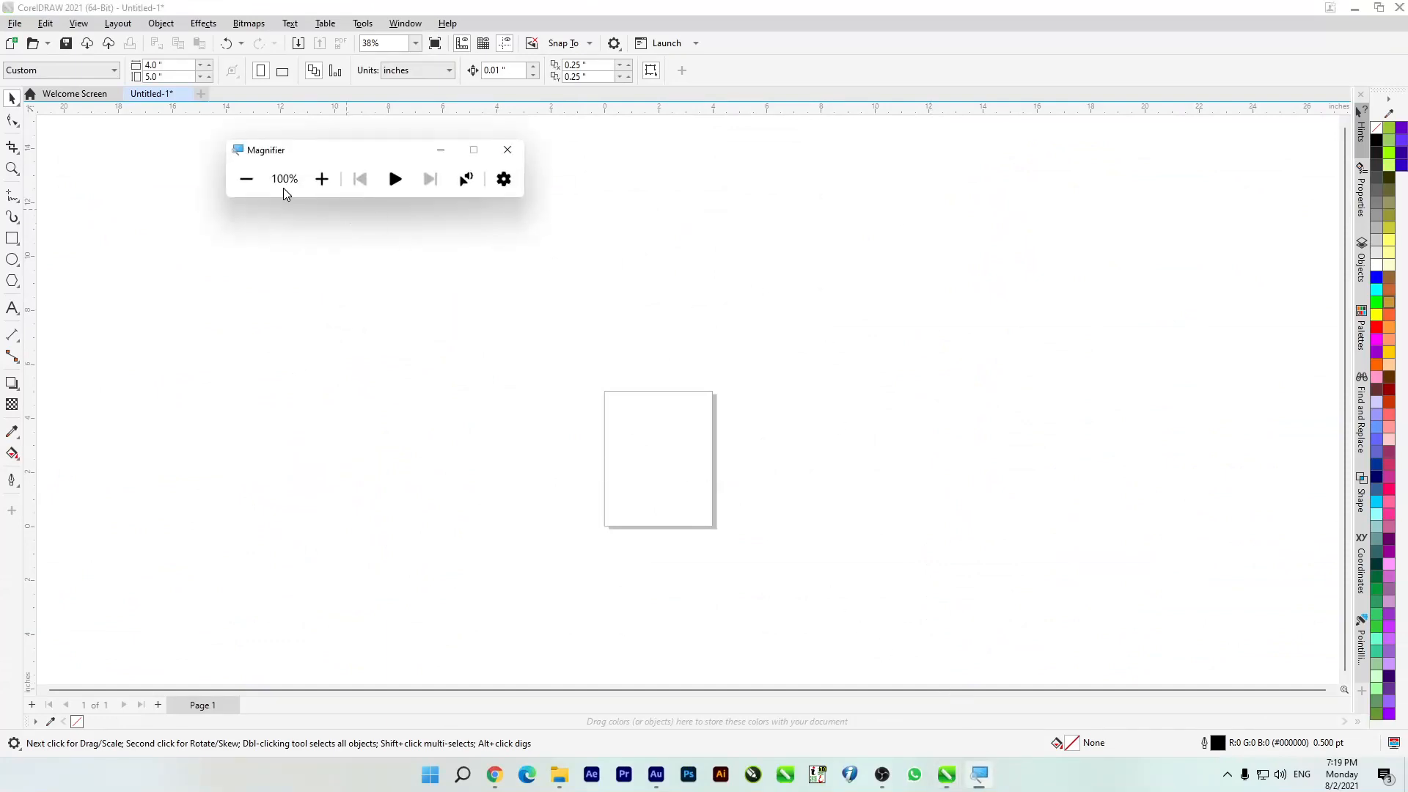
pyautogui.click(322, 178)
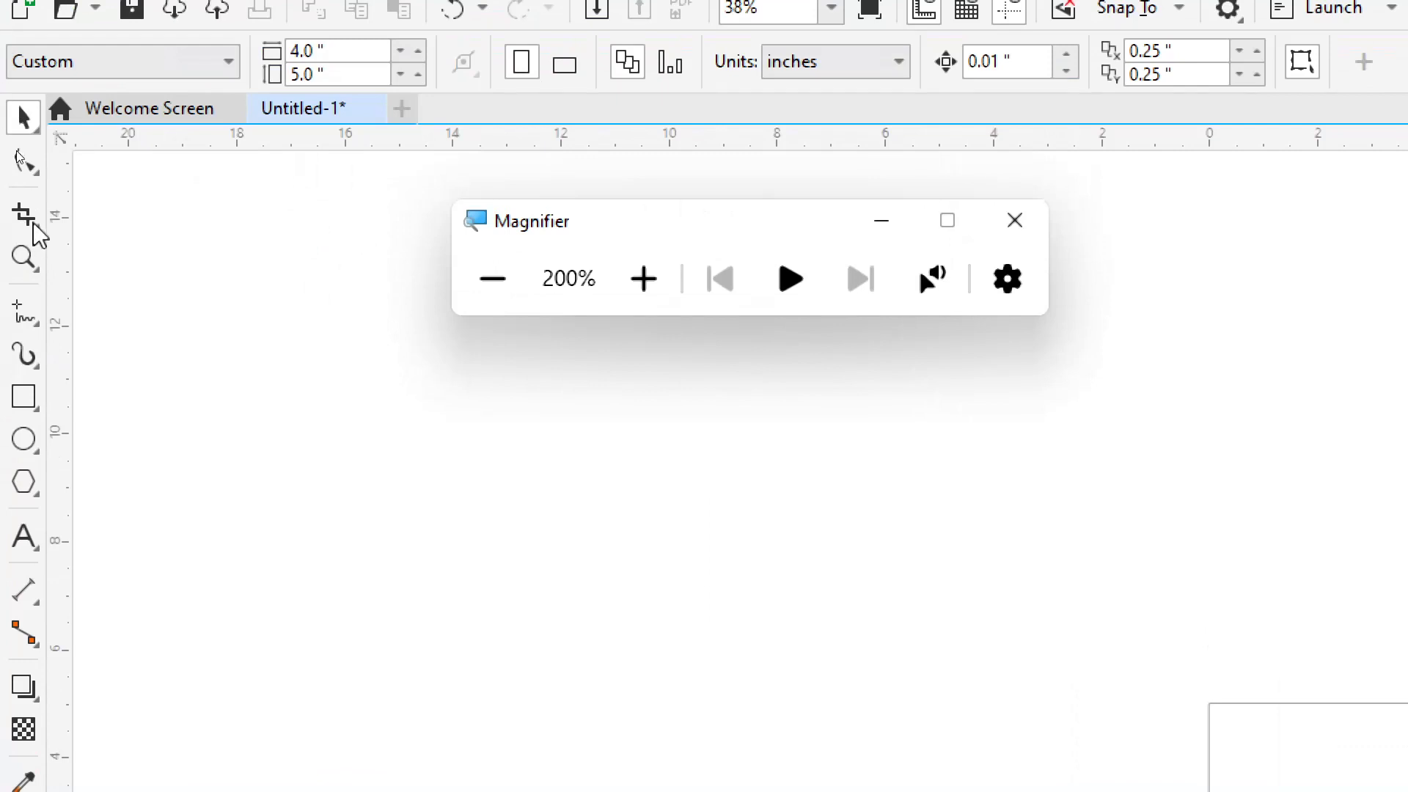
pyautogui.click(27, 226)
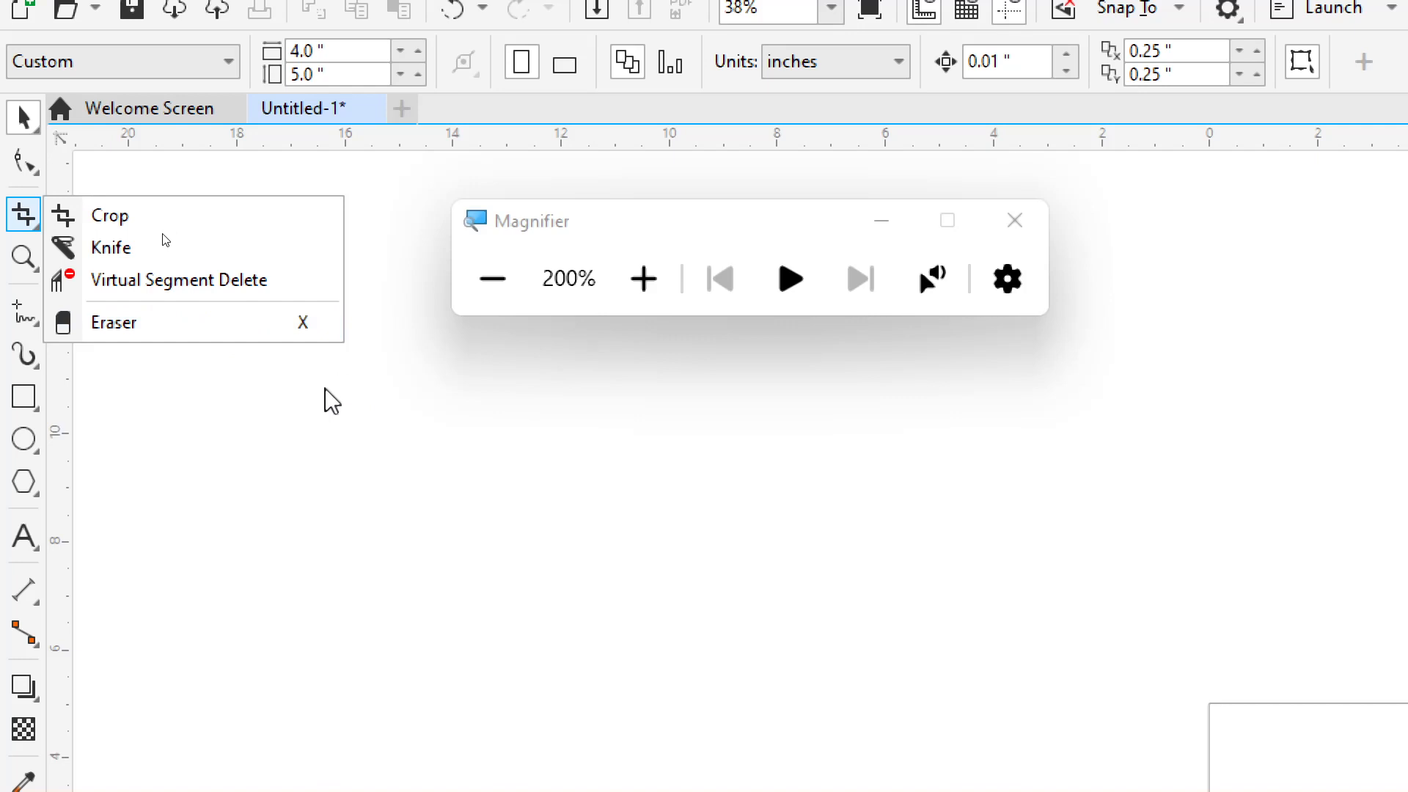
pyautogui.click(492, 278)
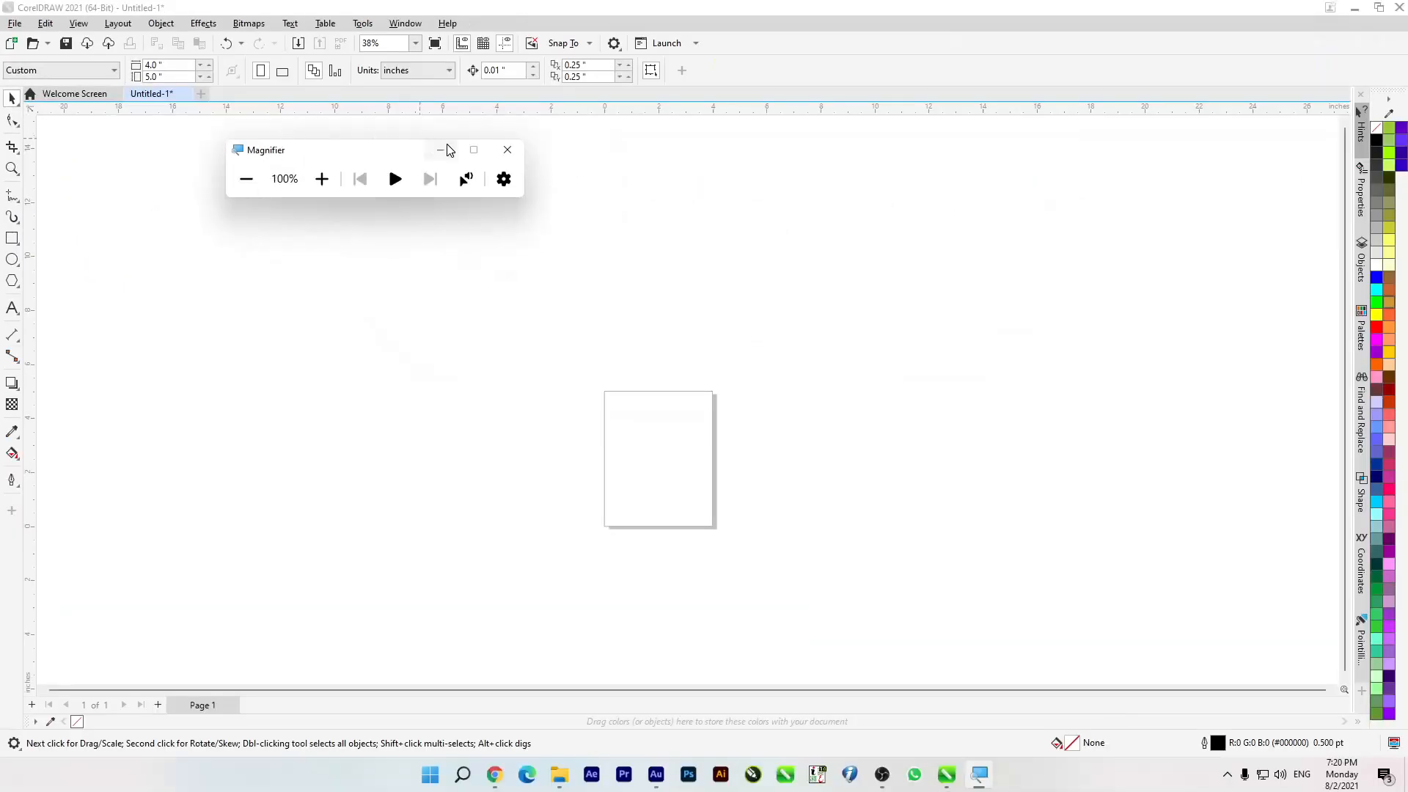
pyautogui.click(441, 150)
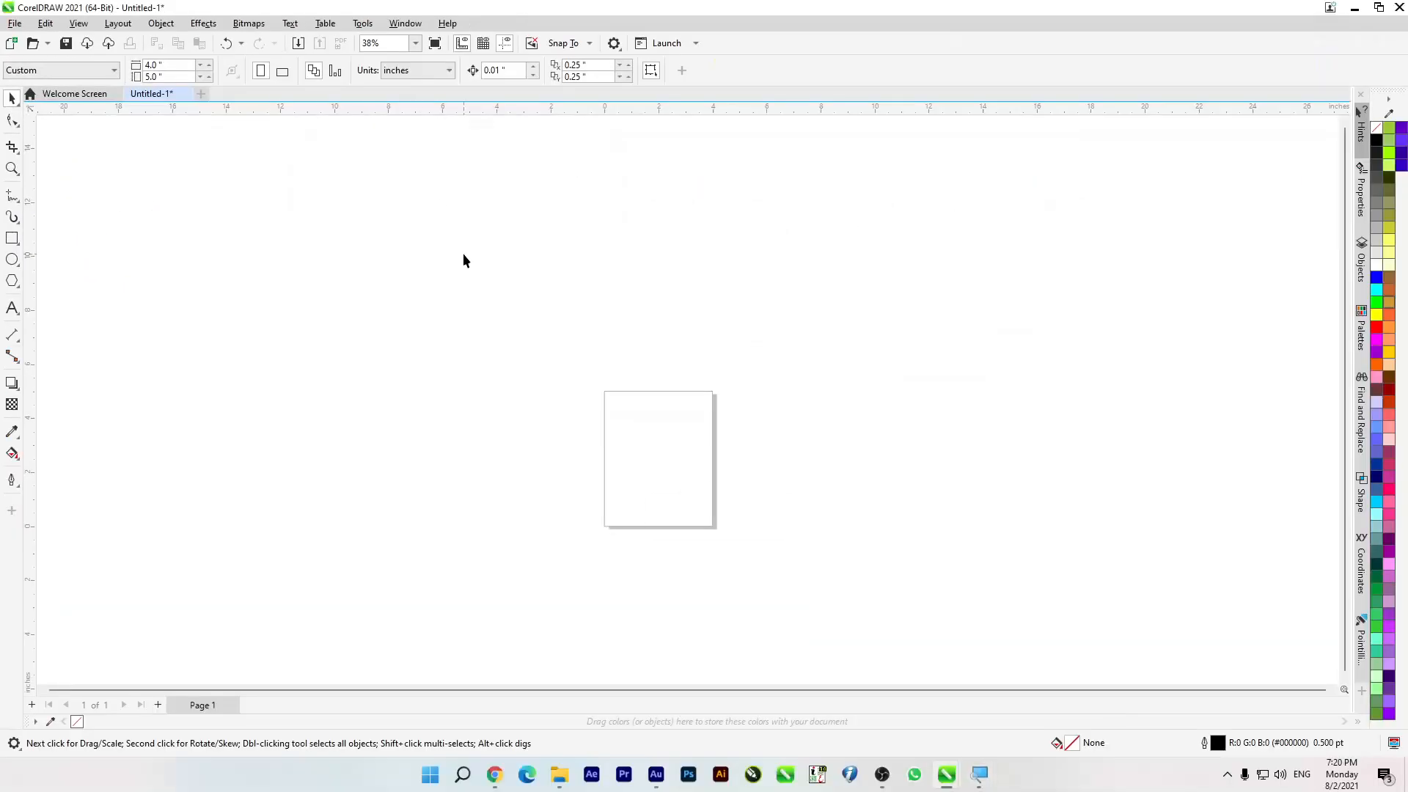
pyautogui.press('super')
pyautogui.click(339, 269)
pyautogui.press('super+e')
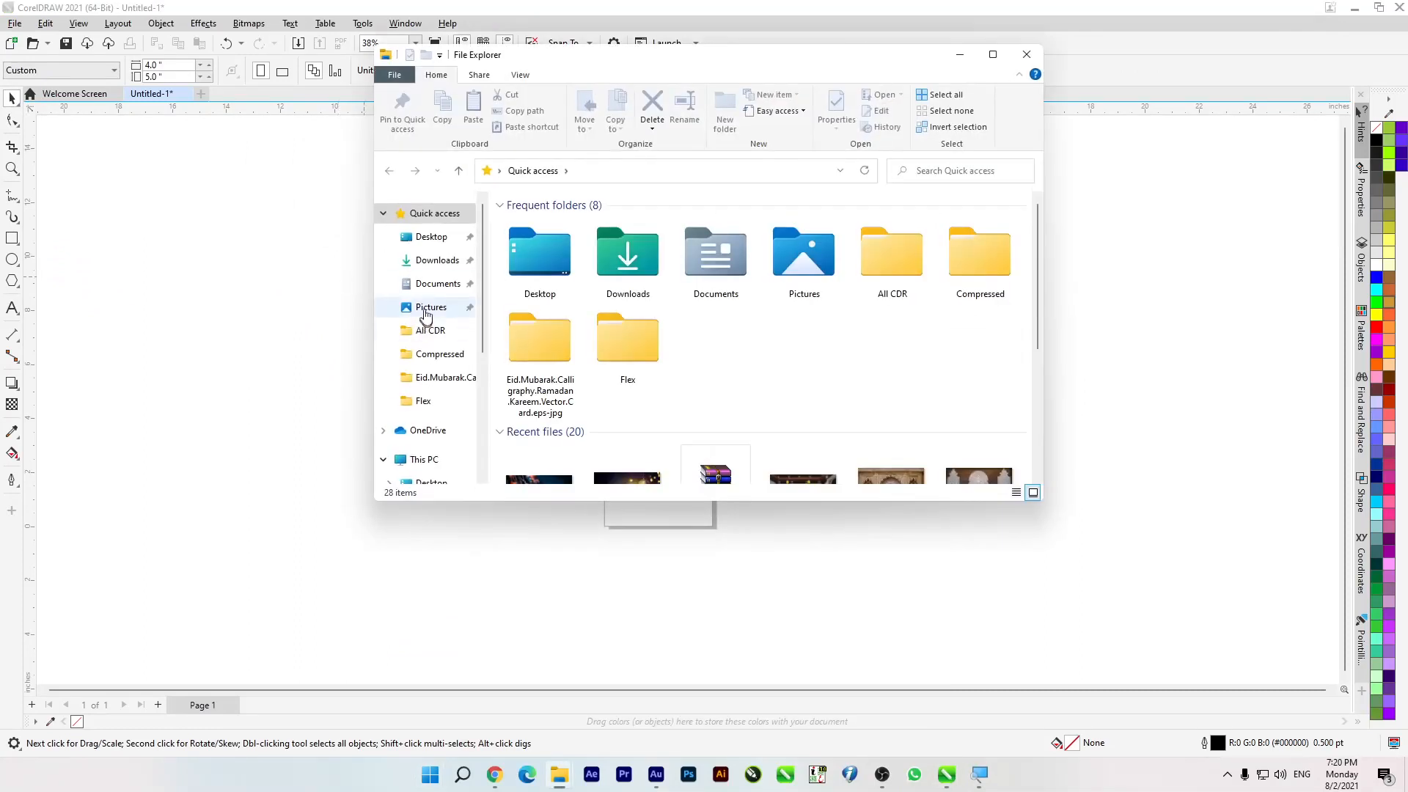
pyautogui.click(439, 261)
pyautogui.click(660, 270)
pyautogui.moveTo(284, 239); pyautogui.dragTo(183, 271)
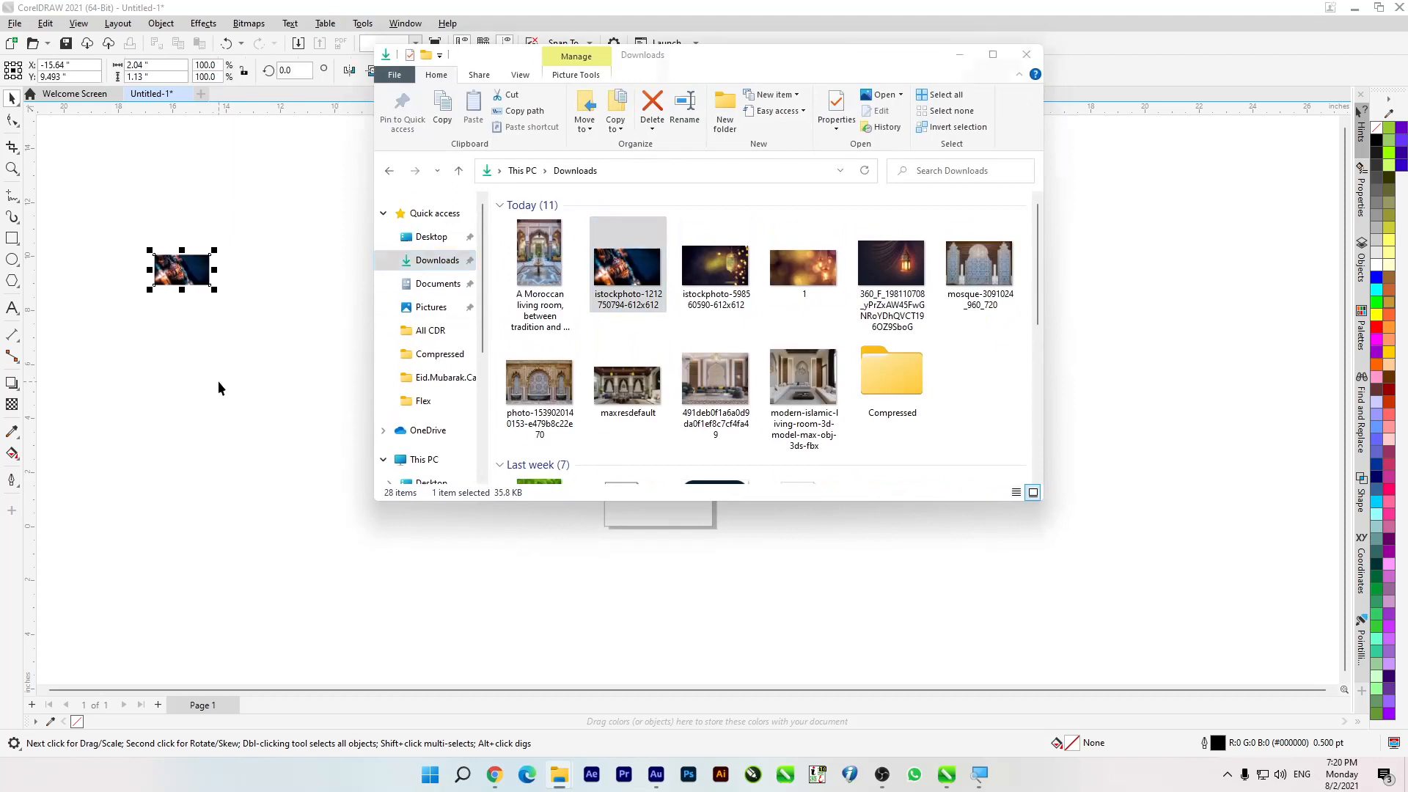
pyautogui.press('F4')
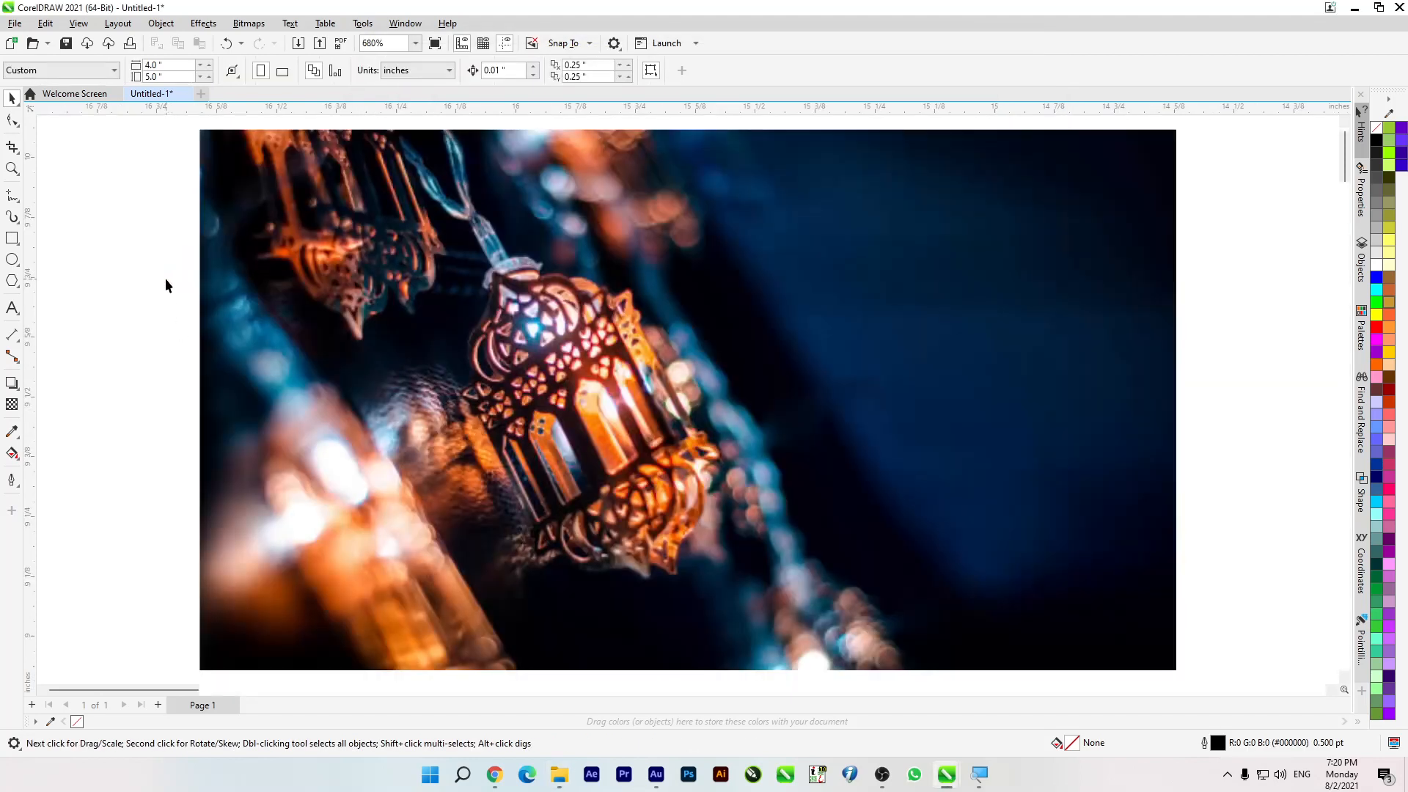
pyautogui.scroll(-1, 360, 260)
pyautogui.click(407, 345)
pyautogui.scroll(-1, 407, 345)
pyautogui.moveTo(409, 349); pyautogui.dragTo(346, 372)
# Step: Crop the selected lantern image to its left part, about 1.148 by 1.13 inches, and undo the crop
pyautogui.click(11, 147)
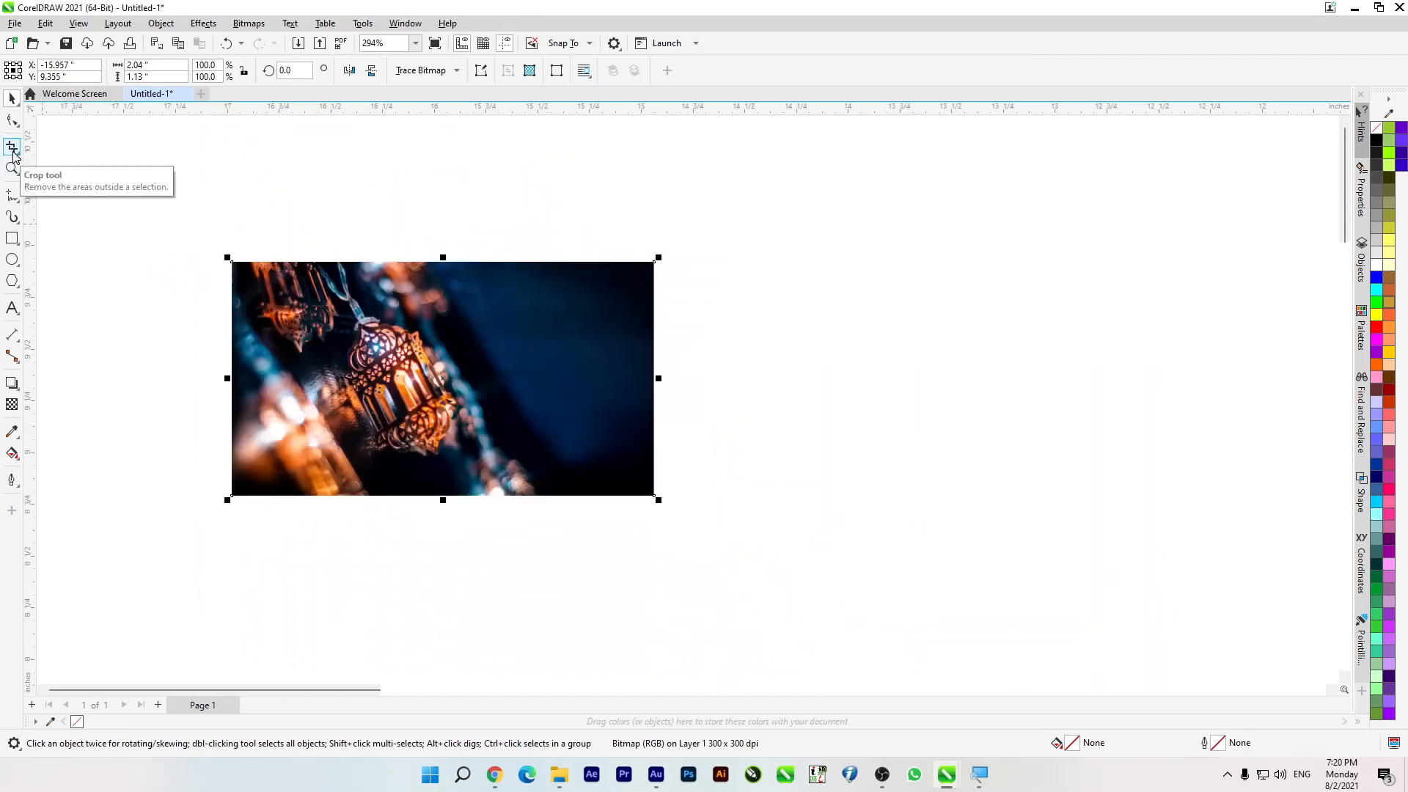
pyautogui.moveTo(233, 261); pyautogui.dragTo(469, 496)
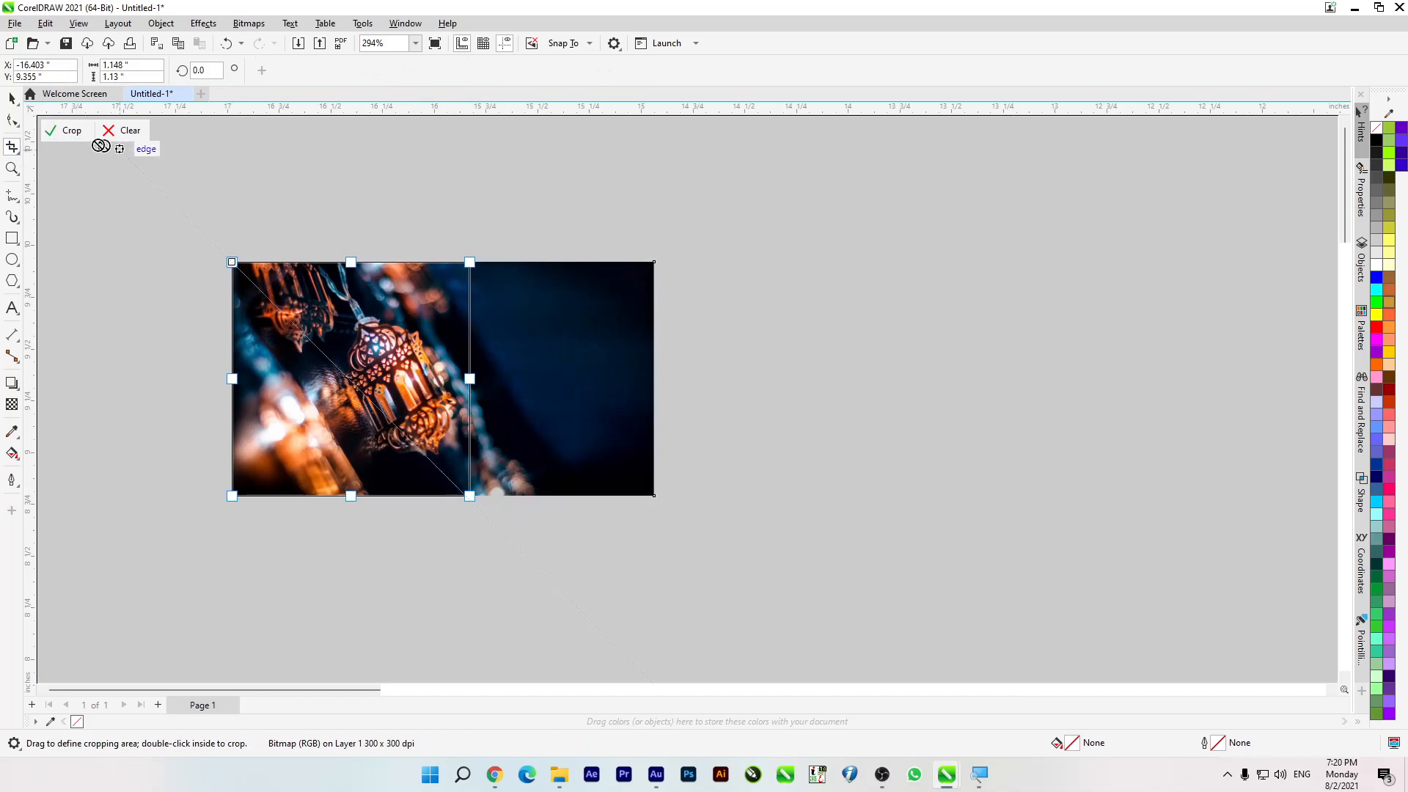
pyautogui.click(65, 132)
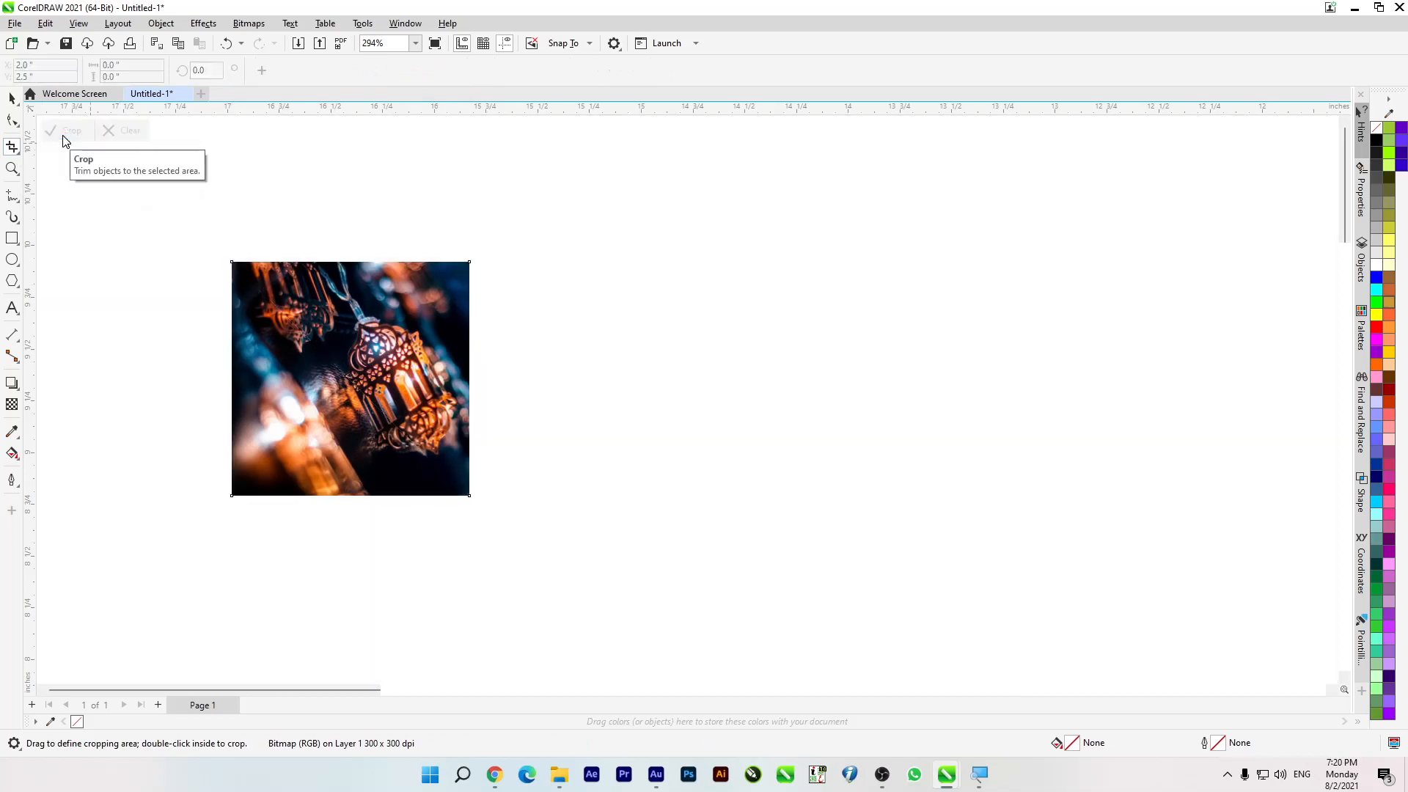
pyautogui.click(12, 99)
pyautogui.hotkey('ctrl', 'z')
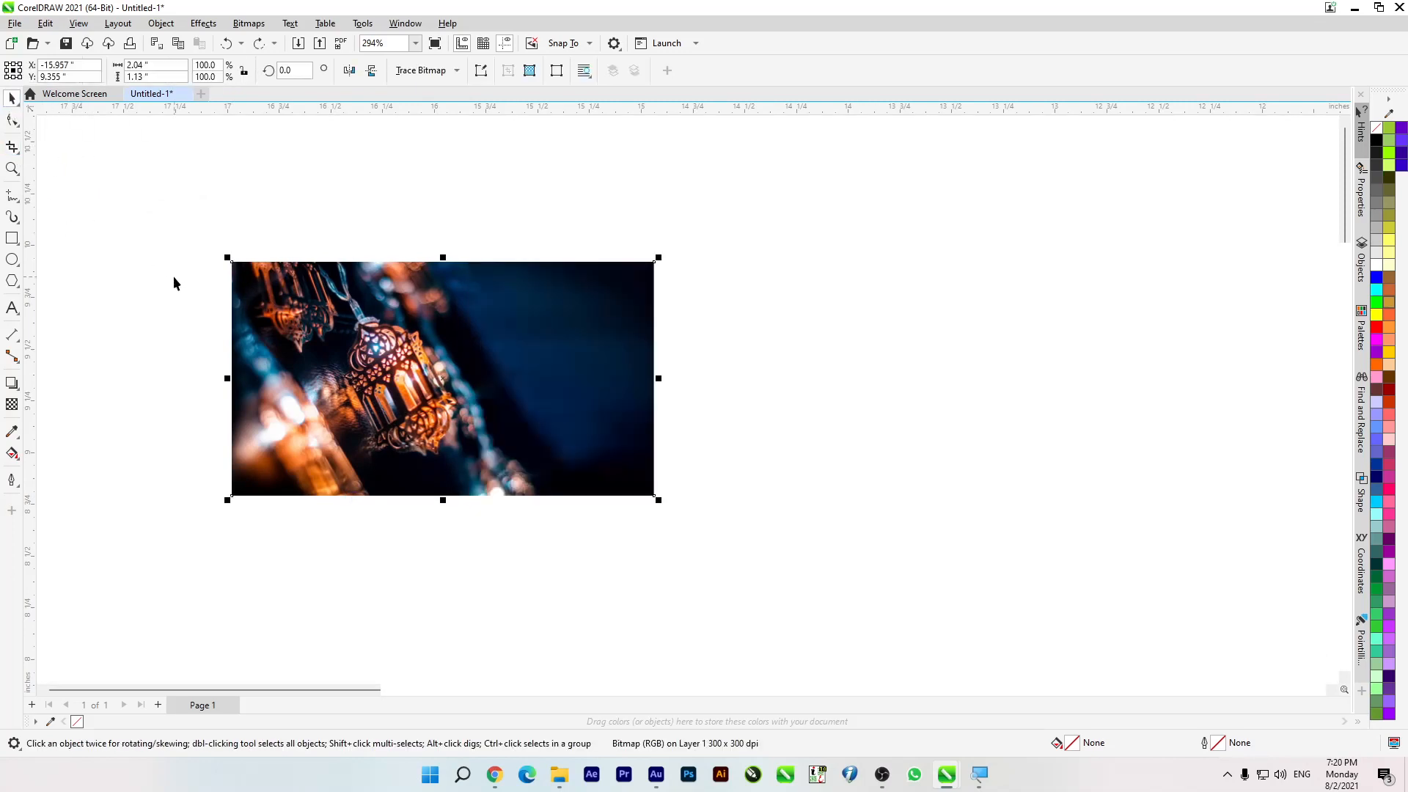
pyautogui.scroll(-1, 512, 358)
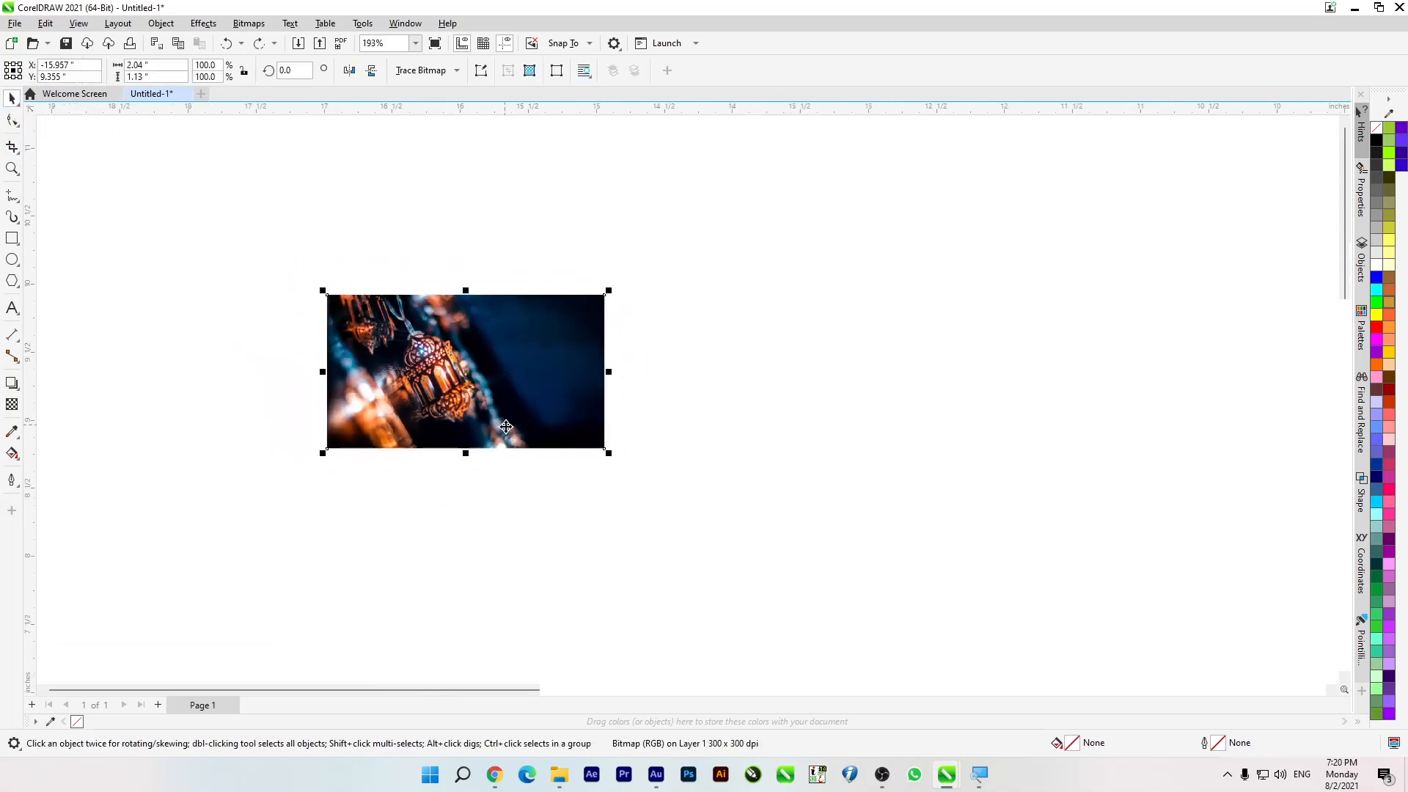
pyautogui.moveTo(490, 782)
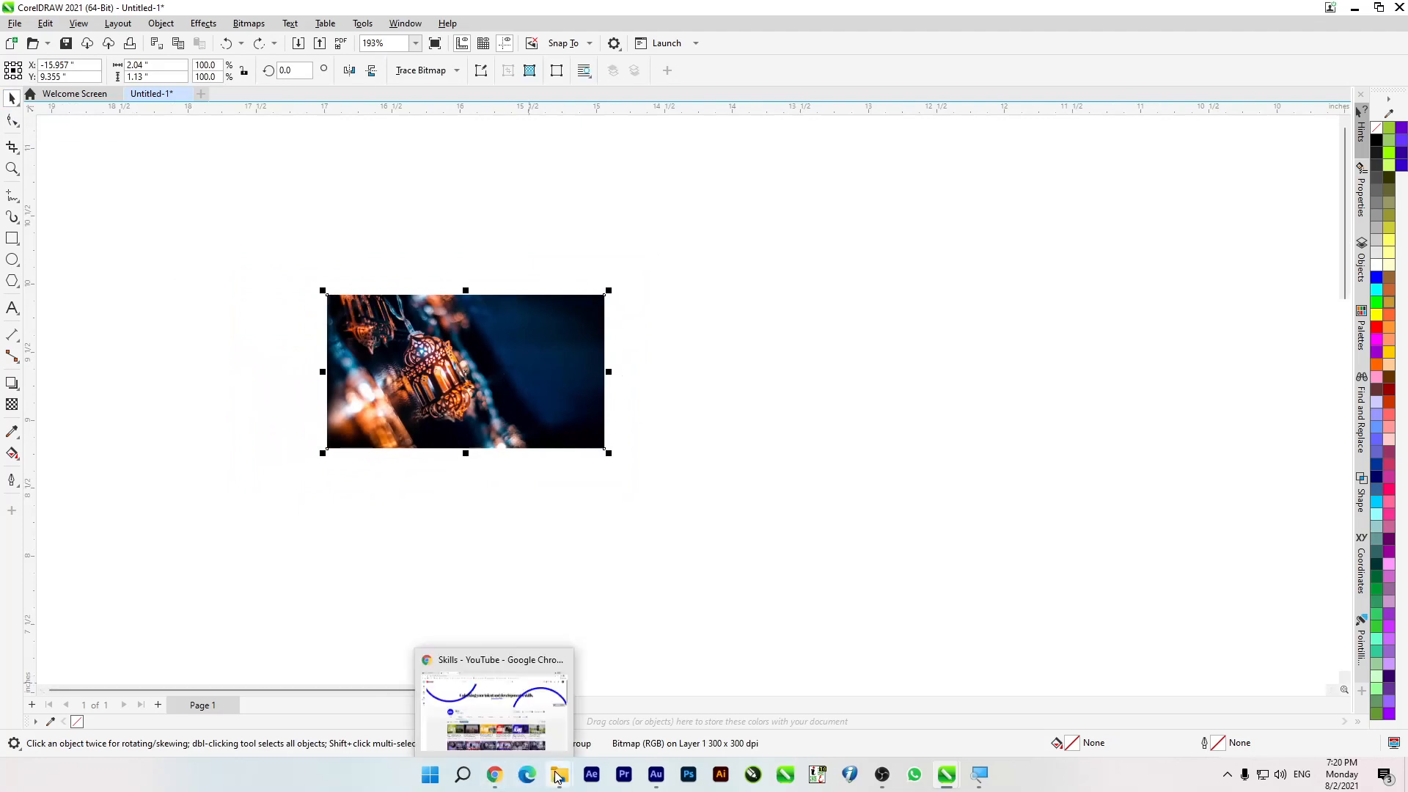
pyautogui.moveTo(559, 775)
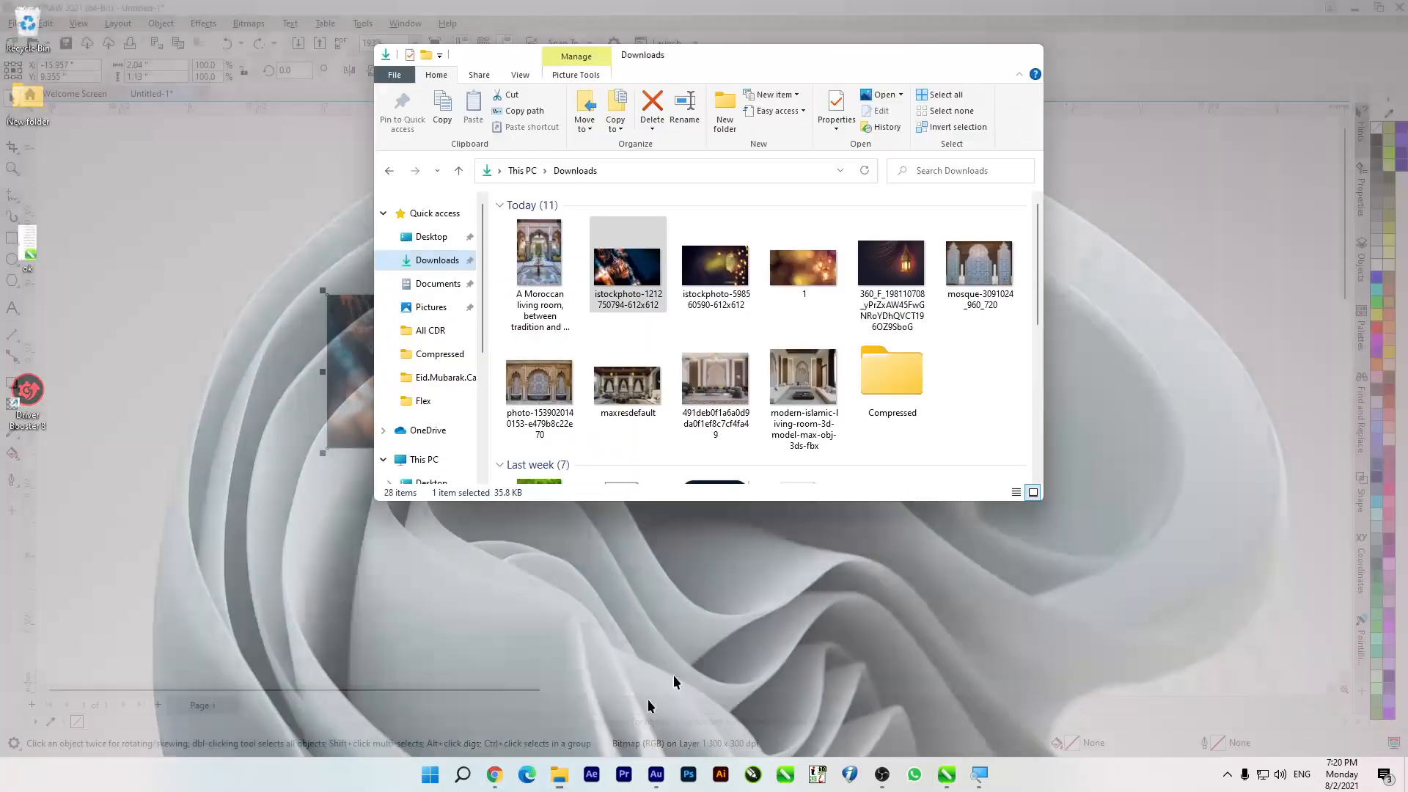
pyautogui.click(649, 707)
pyautogui.moveTo(731, 270); pyautogui.dragTo(1190, 413)
pyautogui.moveTo(1198, 337); pyautogui.dragTo(753, 386)
pyautogui.scroll(-1, 779, 346)
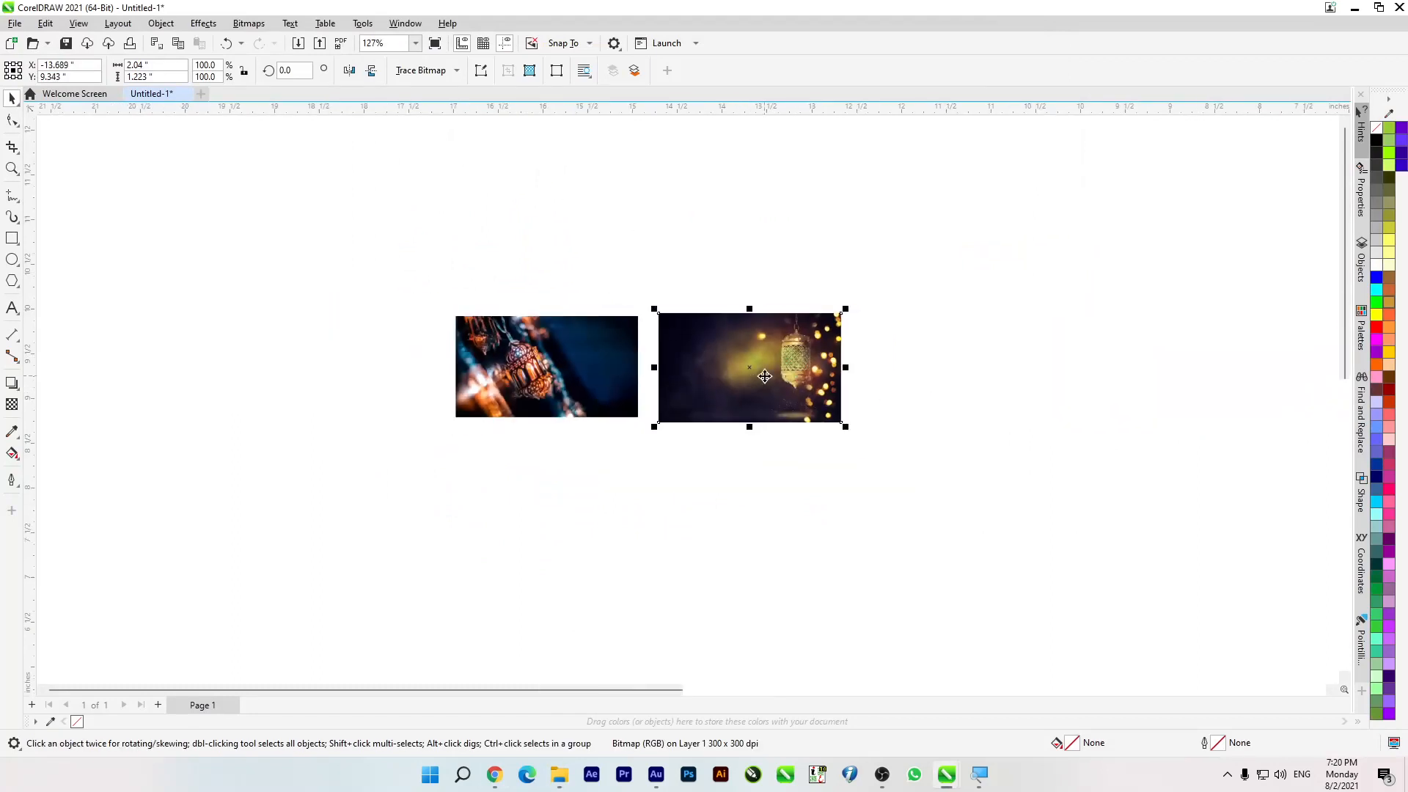
pyautogui.scroll(1, 807, 360)
pyautogui.click(687, 486)
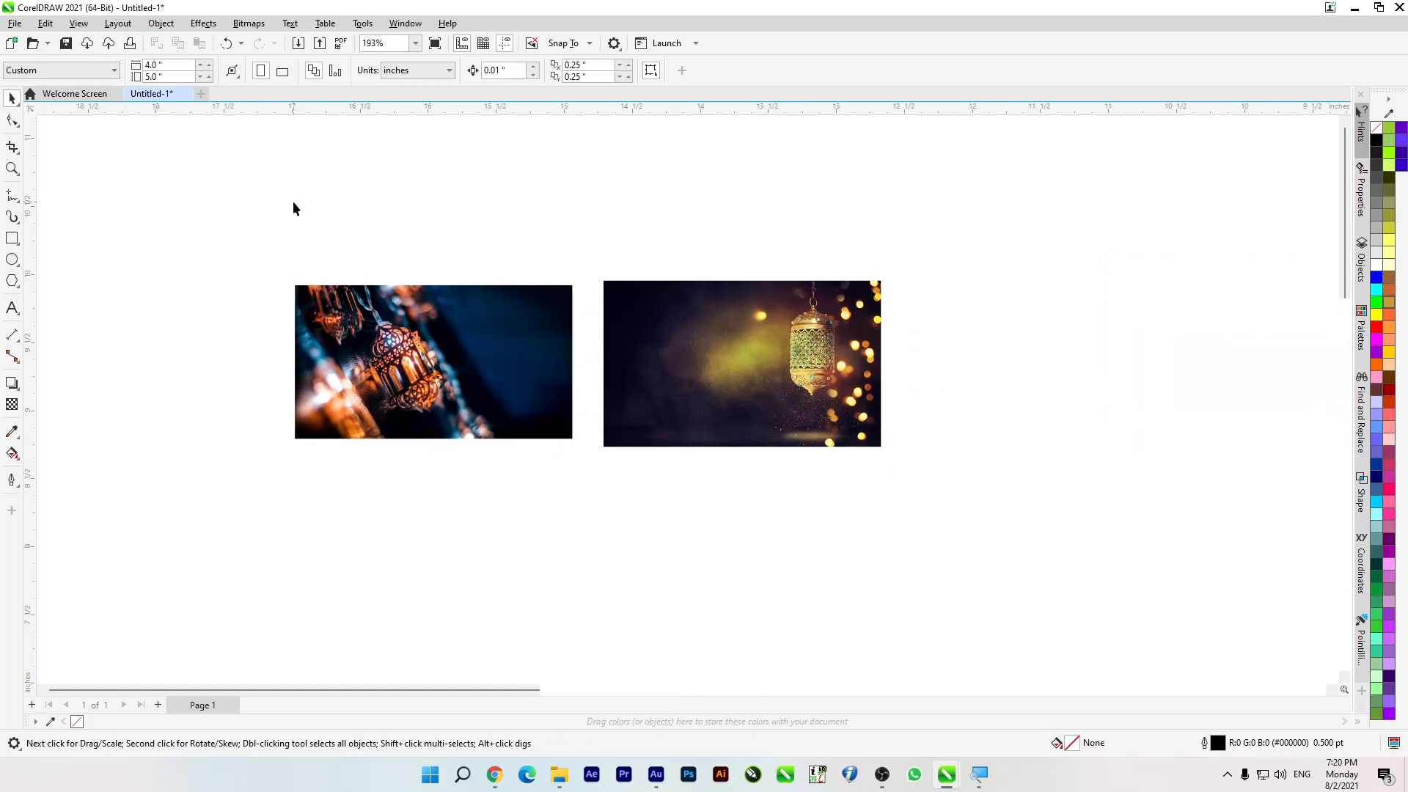
# Step: With nothing selected, crop to the left part of the first lantern image, about 1.379 by 1.13 inches, and undo it
pyautogui.click(480, 353)
pyautogui.click(747, 329)
pyautogui.click(846, 573)
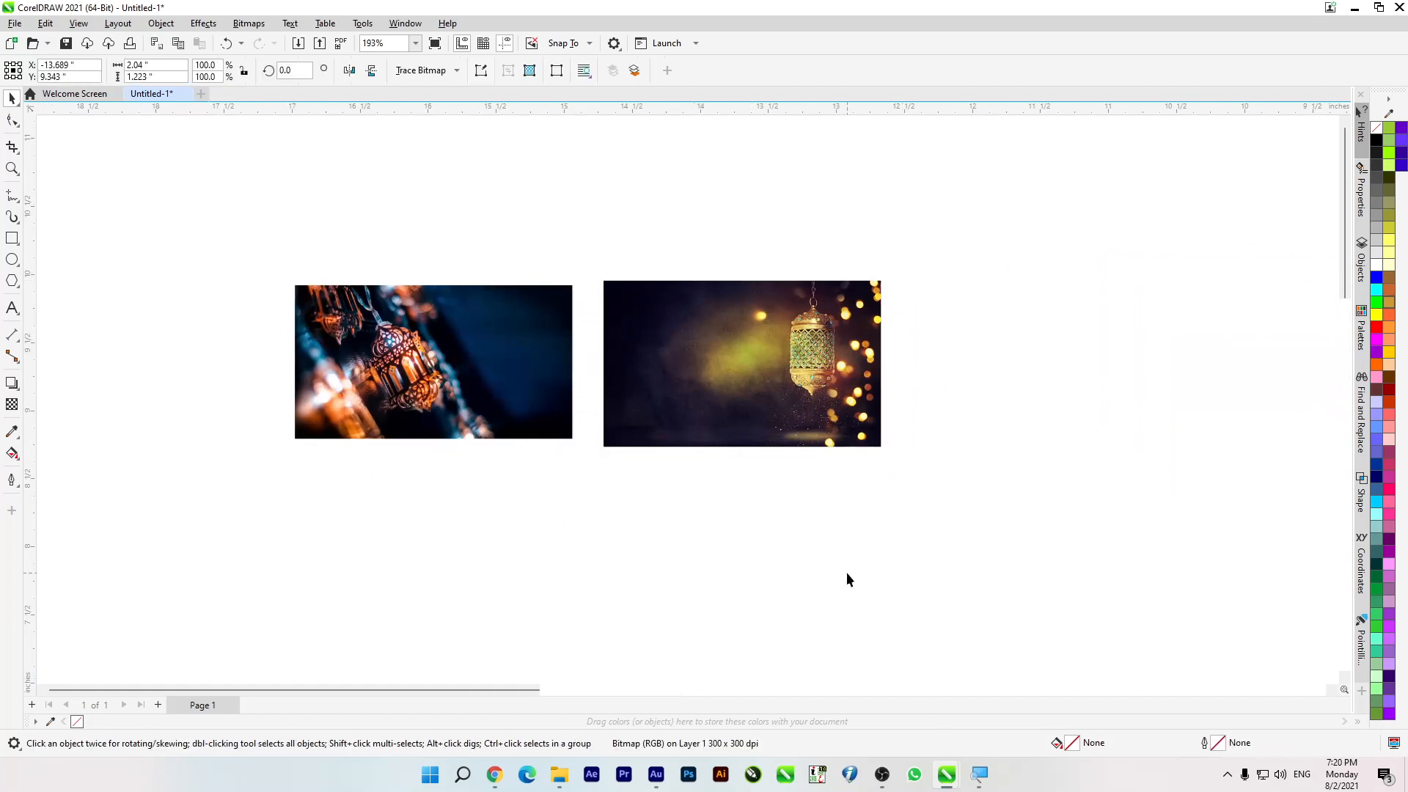
pyautogui.click(12, 148)
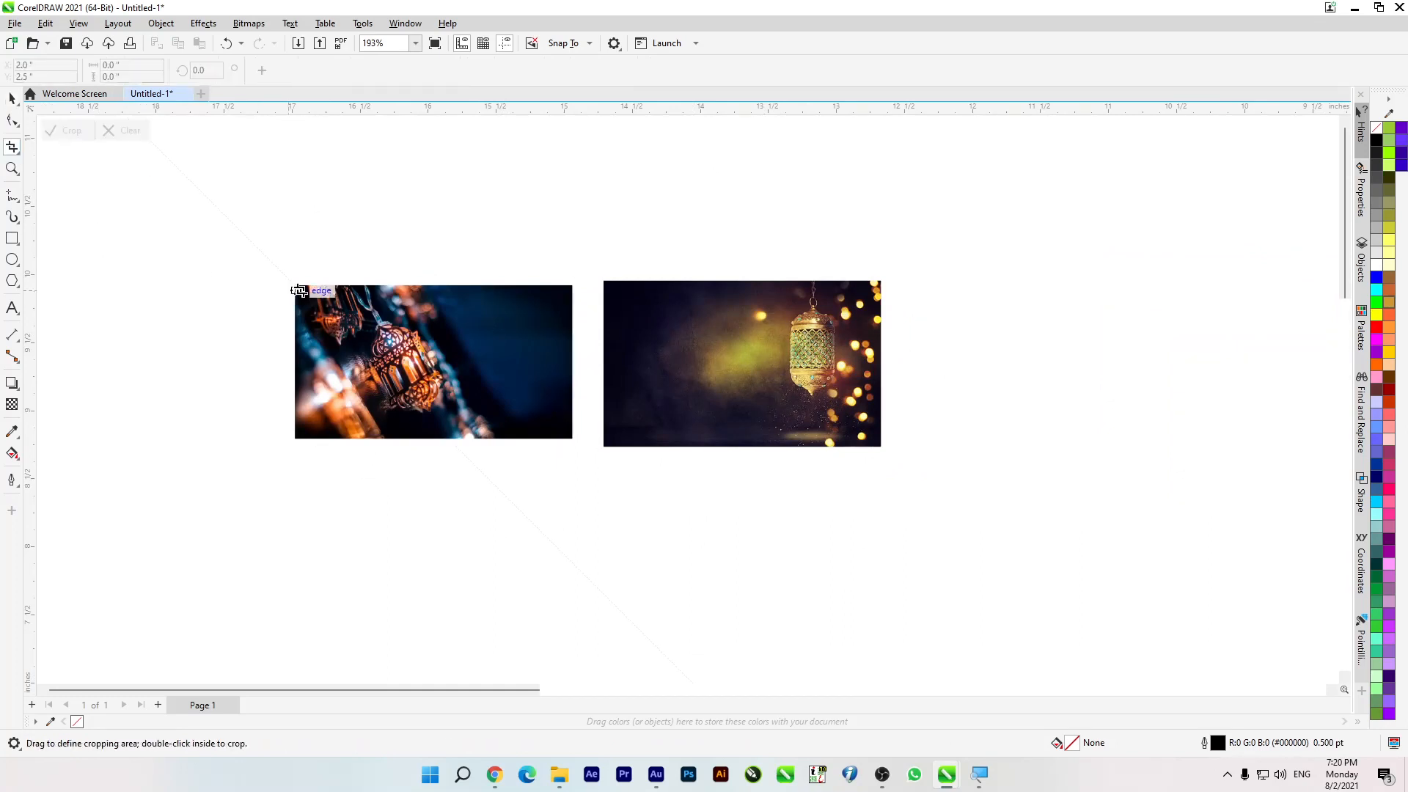
pyautogui.moveTo(295, 285); pyautogui.dragTo(482, 439)
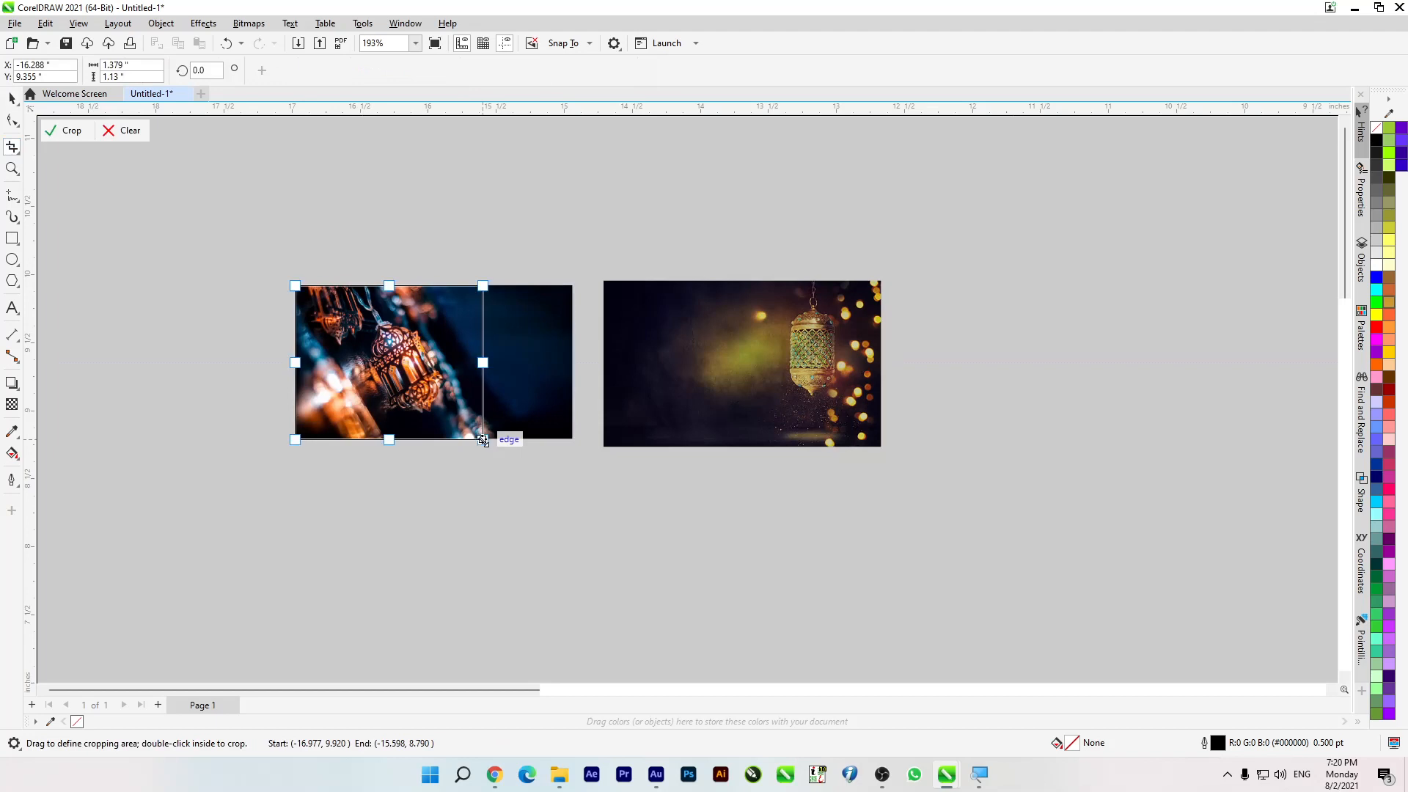
pyautogui.click(72, 131)
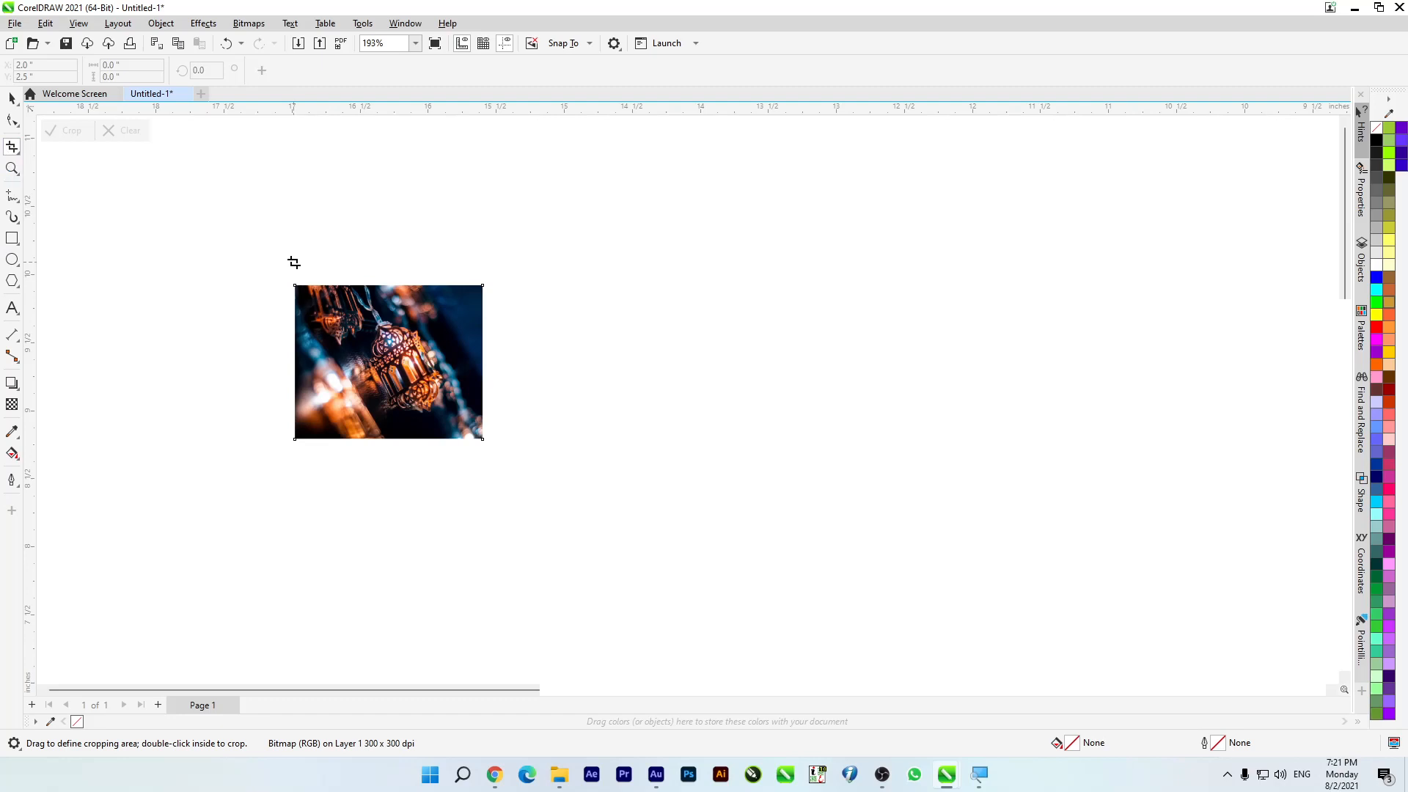
pyautogui.click(12, 100)
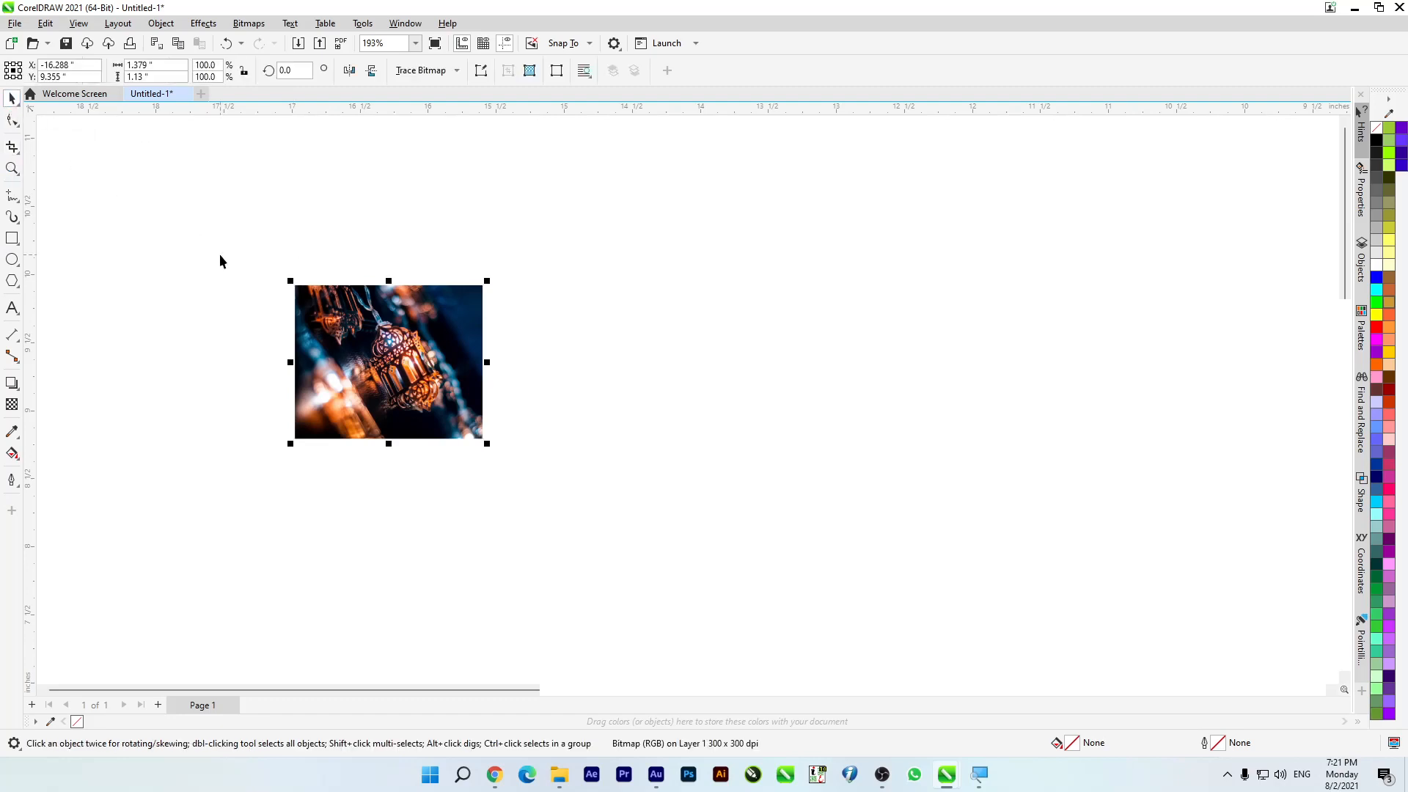
pyautogui.hotkey('ctrl', 'z')
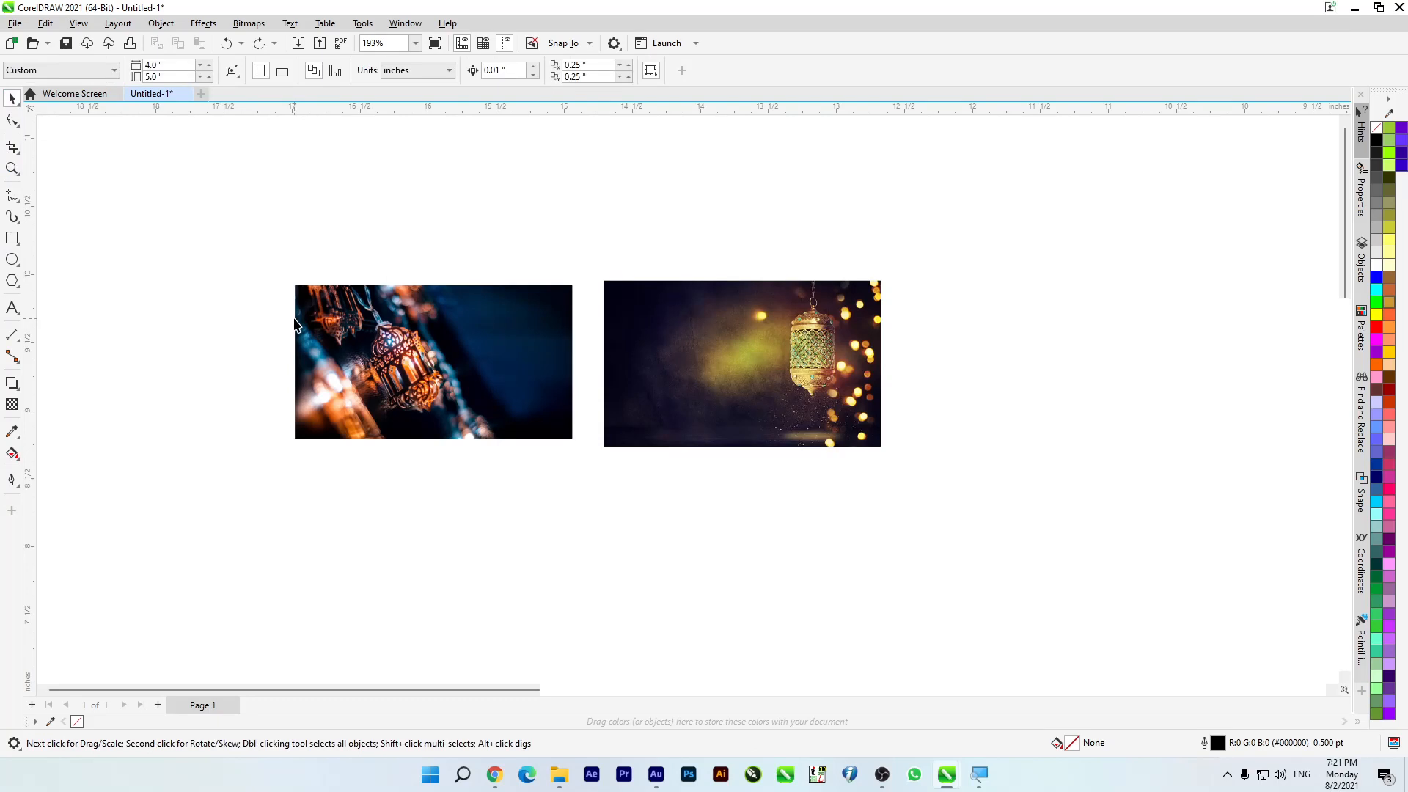
# Step: Shift both lantern images slightly upward so their upper edges roughly line up, and leave them deselected
pyautogui.moveTo(459, 354); pyautogui.dragTo(531, 334)
pyautogui.click(940, 363)
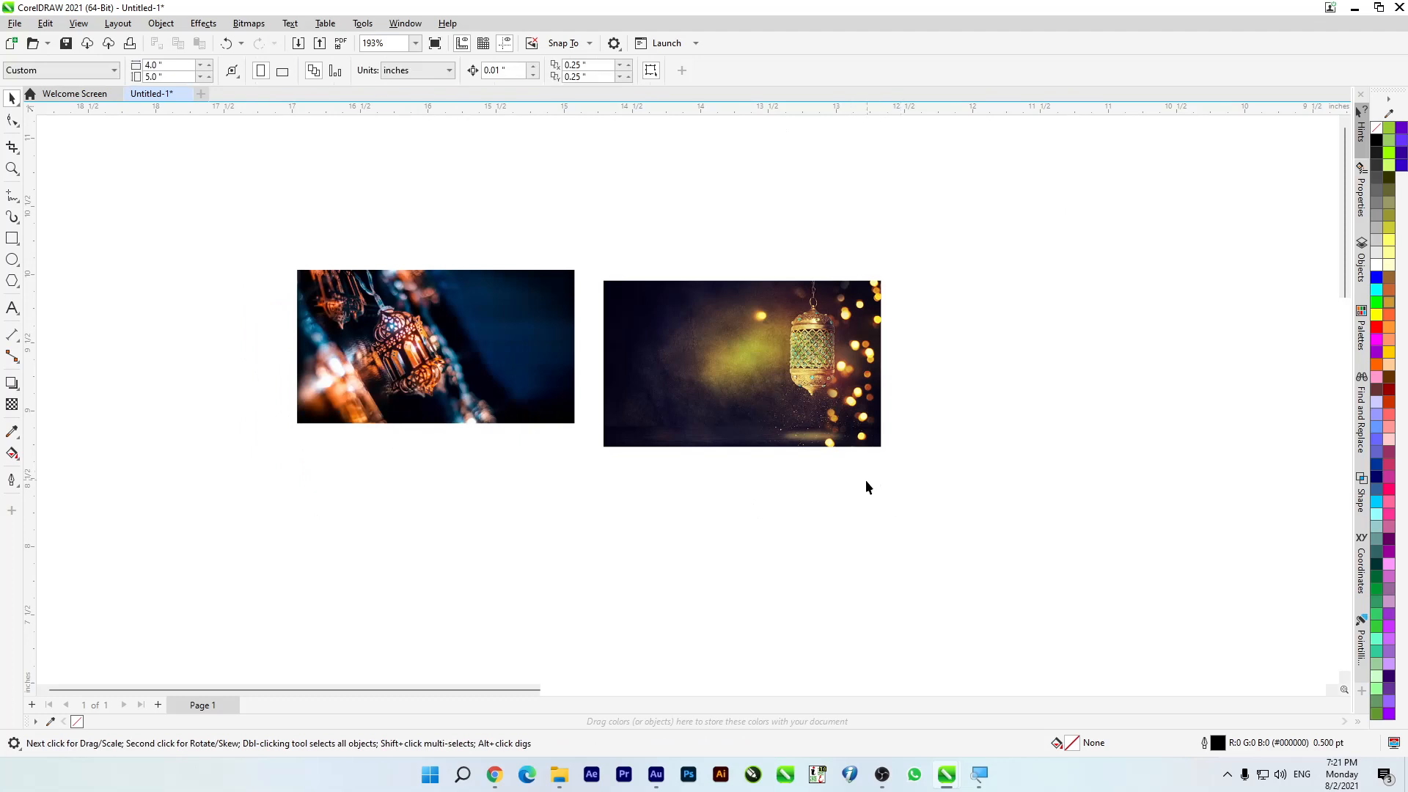
pyautogui.moveTo(708, 408)
pyautogui.mouseDown()
pyautogui.moveTo(780, 432)
pyautogui.moveTo(820, 420)
pyautogui.moveTo(673, 393)
pyautogui.moveTo(684, 397)
pyautogui.mouseUp()
pyautogui.click(657, 528)
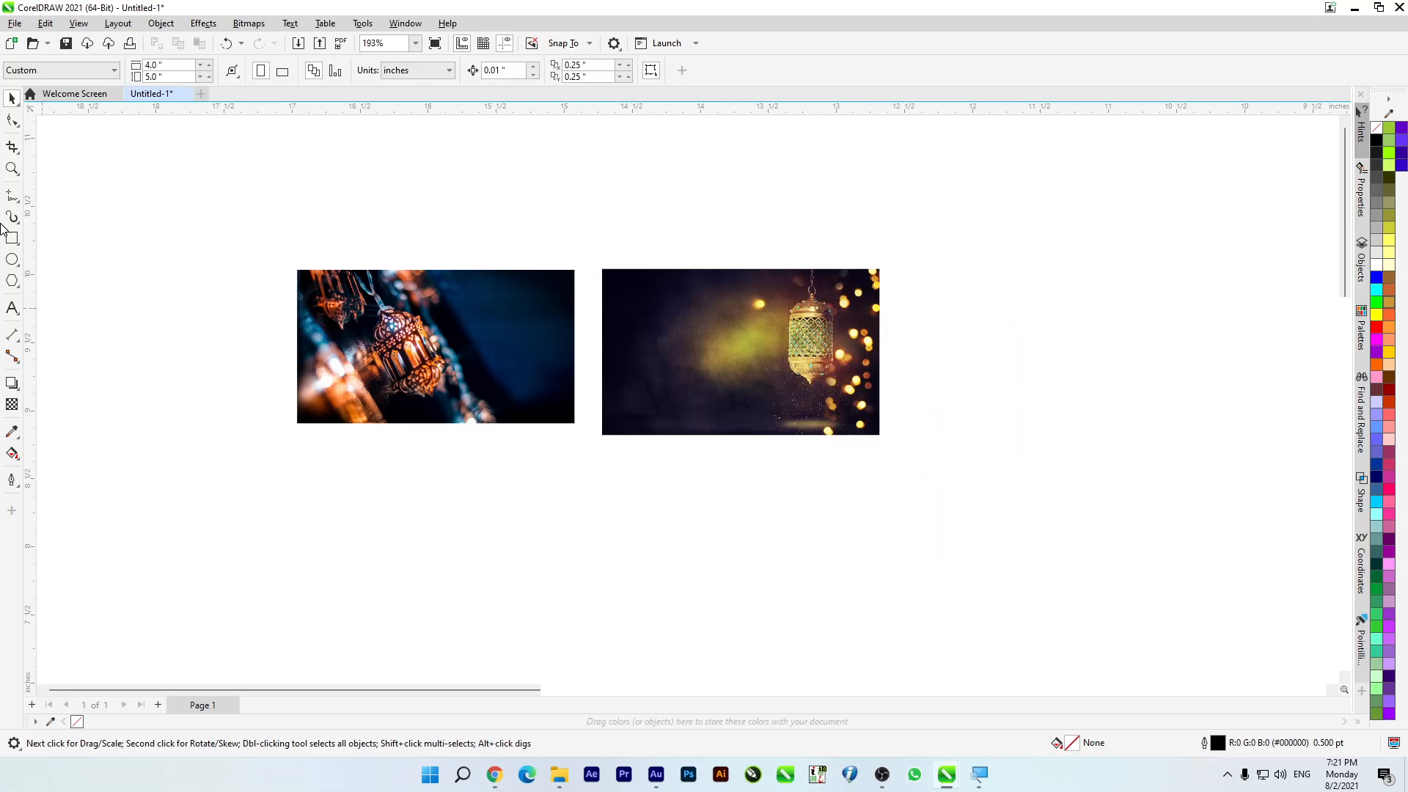
# Step: Outline a crop area about 1.453 by 1.398 inches around the left image's left part, and clear it without cropping
pyautogui.click(12, 147)
pyautogui.moveTo(273, 254); pyautogui.dragTo(472, 444)
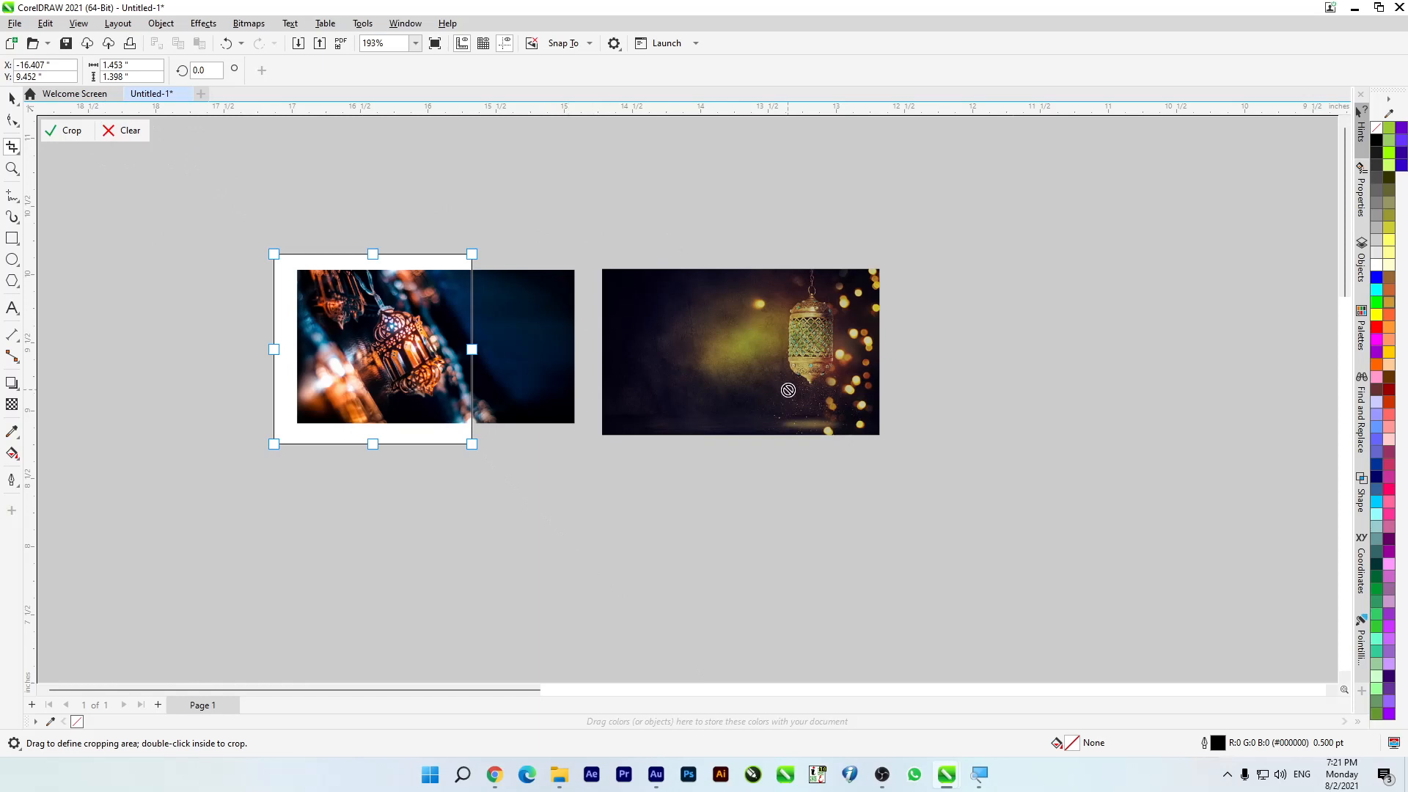
pyautogui.click(128, 130)
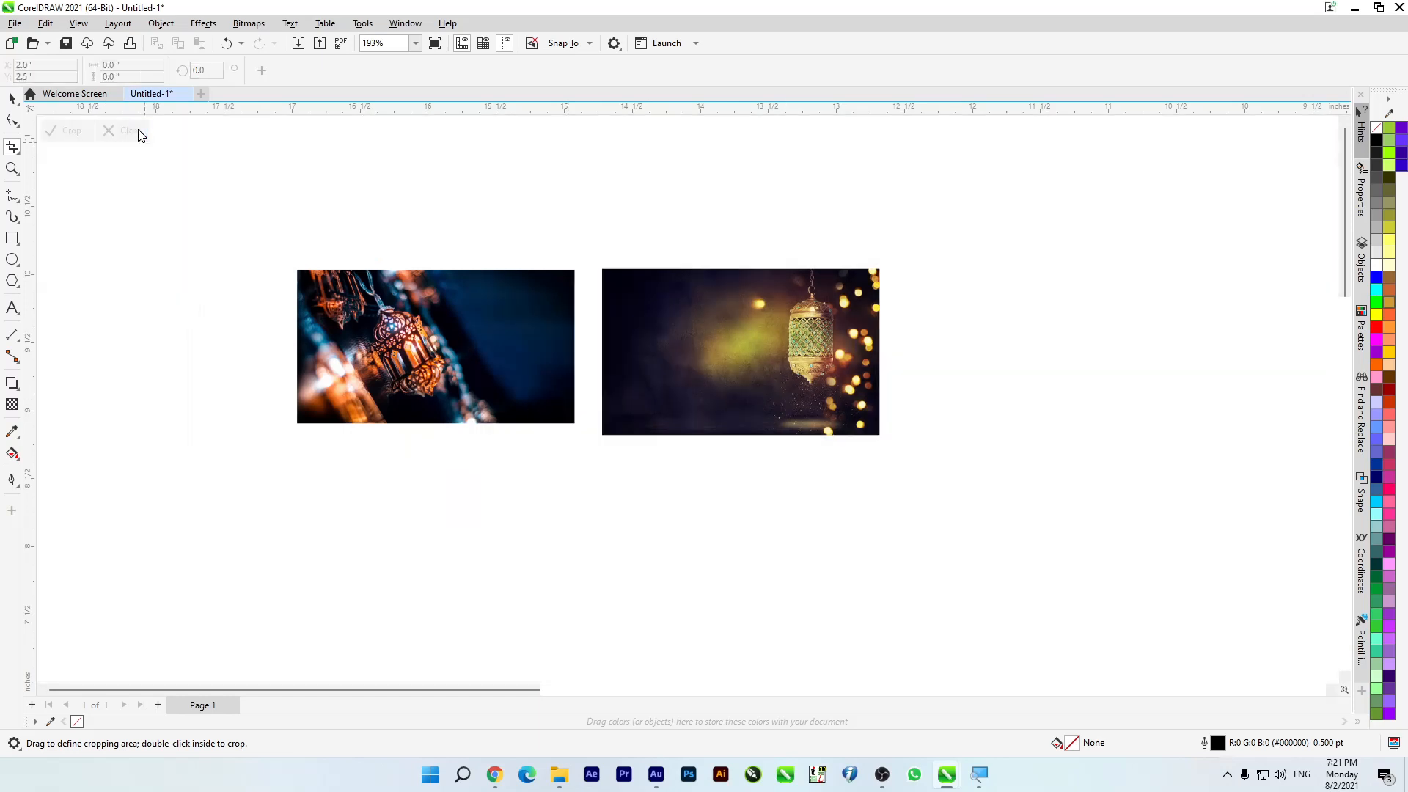
# Step: Move the two lantern images farther apart, keeping them at roughly the same height
pyautogui.click(12, 97)
pyautogui.moveTo(469, 312); pyautogui.dragTo(429, 325)
pyautogui.moveTo(698, 346); pyautogui.dragTo(726, 333)
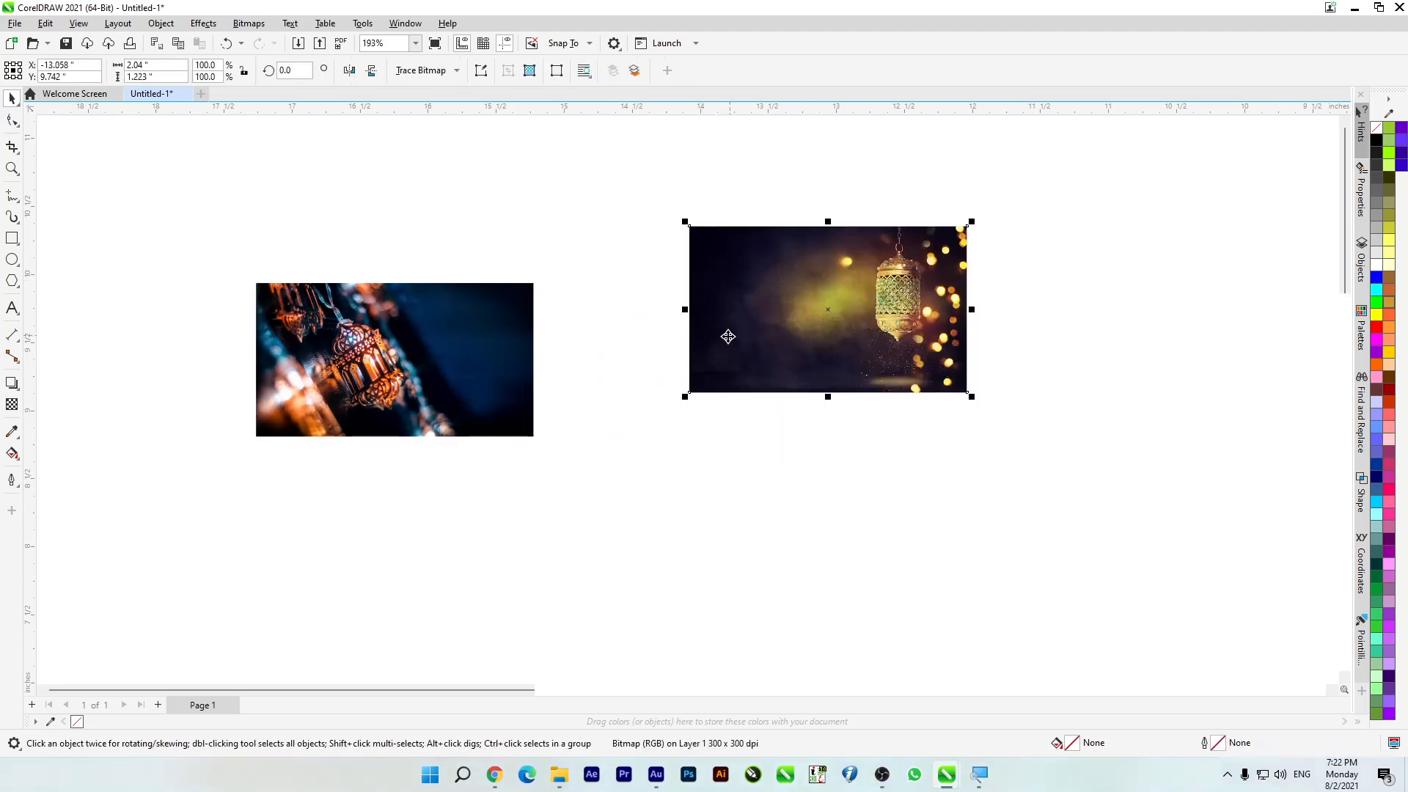
pyautogui.moveTo(767, 362); pyautogui.dragTo(751, 393)
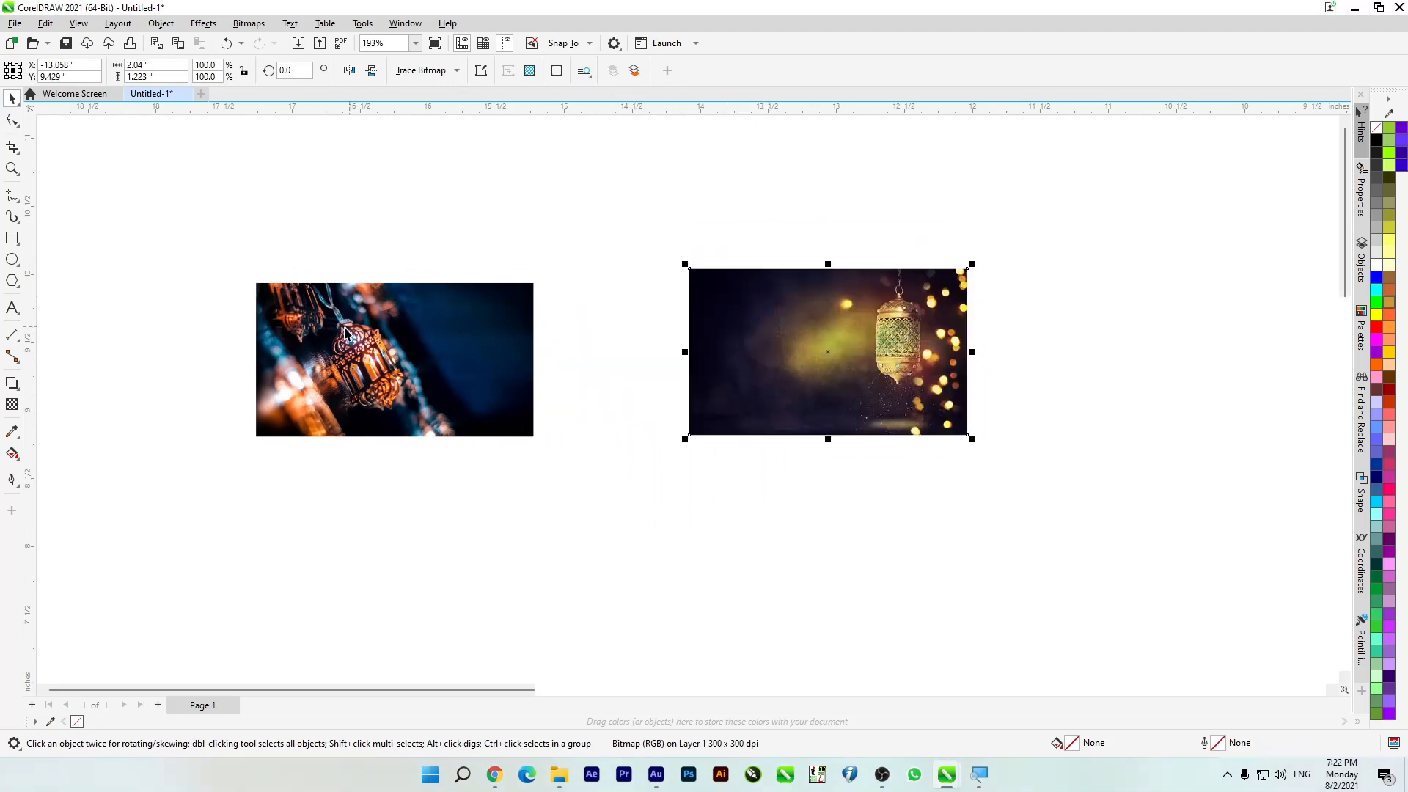
# Step: Crop only the selected left lantern image to its left part, about 1.465 by 1.13 inches, and undo the crop
pyautogui.click(334, 381)
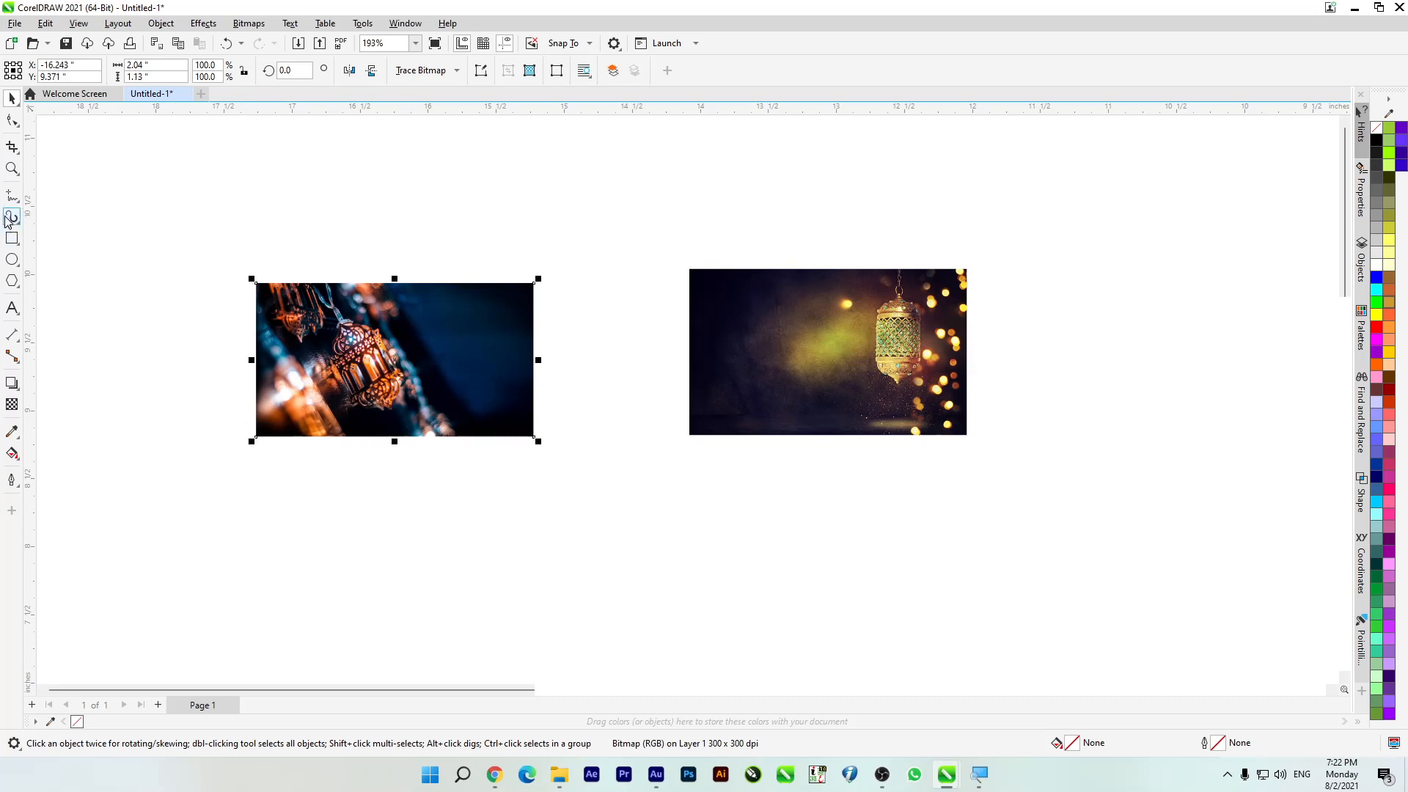
pyautogui.click(12, 147)
pyautogui.moveTo(266, 286); pyautogui.dragTo(455, 437)
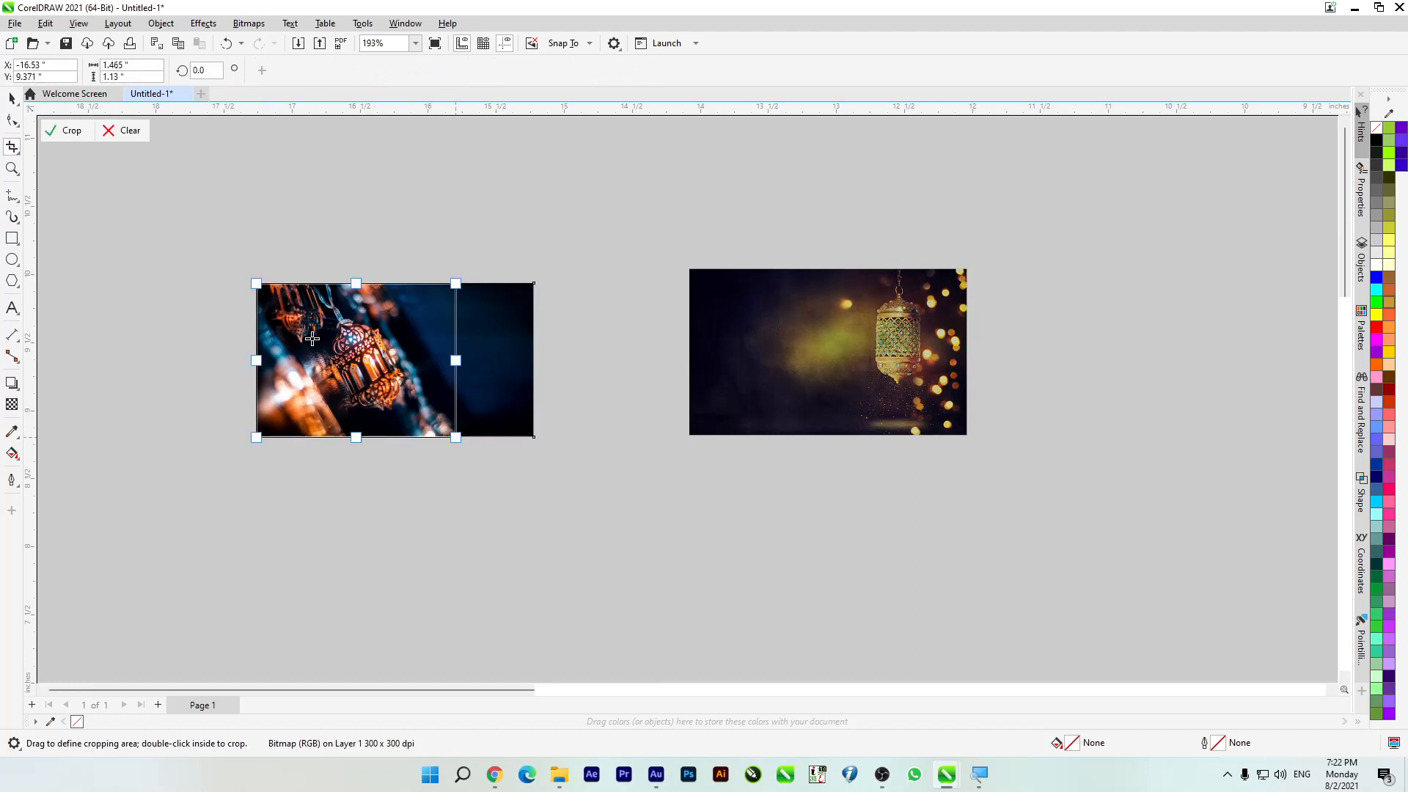
pyautogui.click(66, 131)
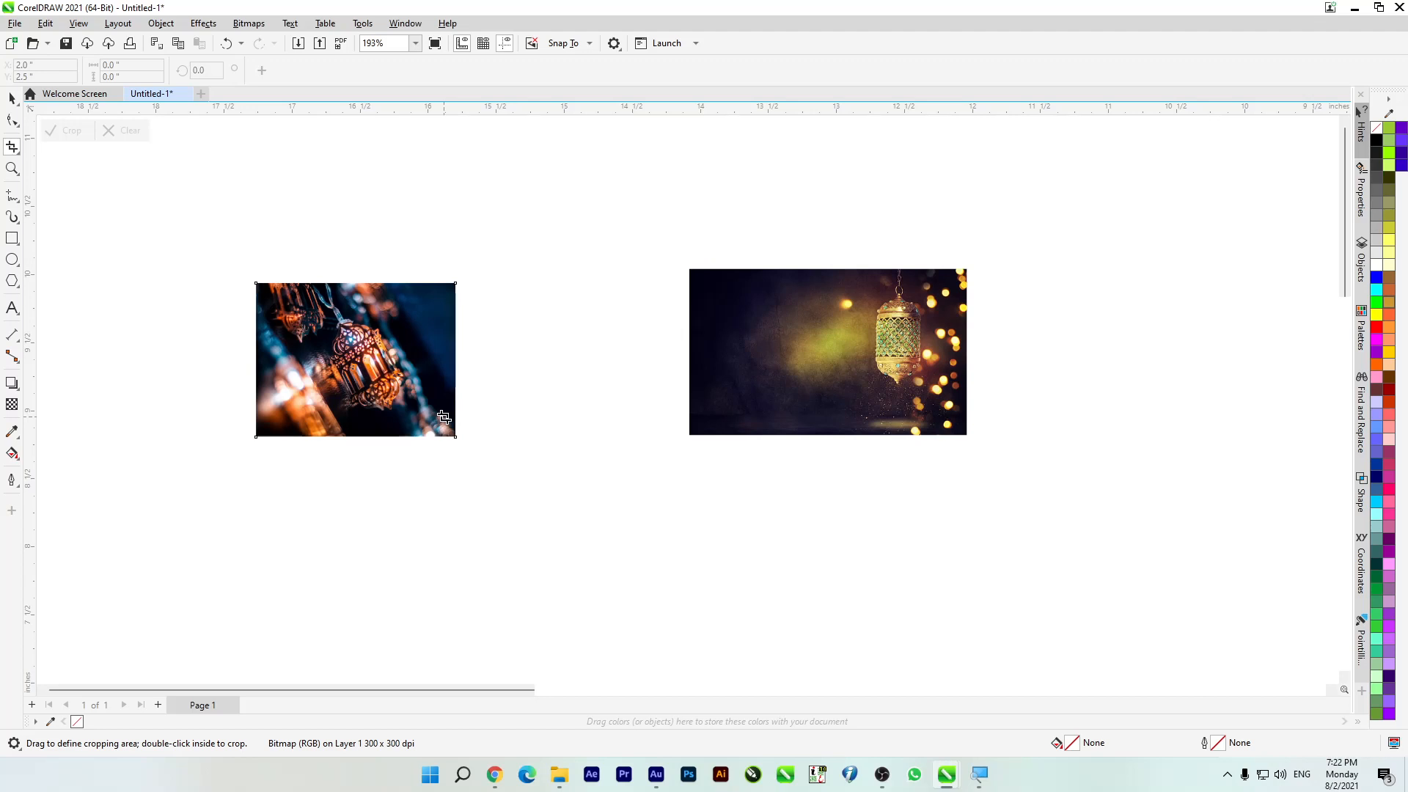
pyautogui.click(12, 97)
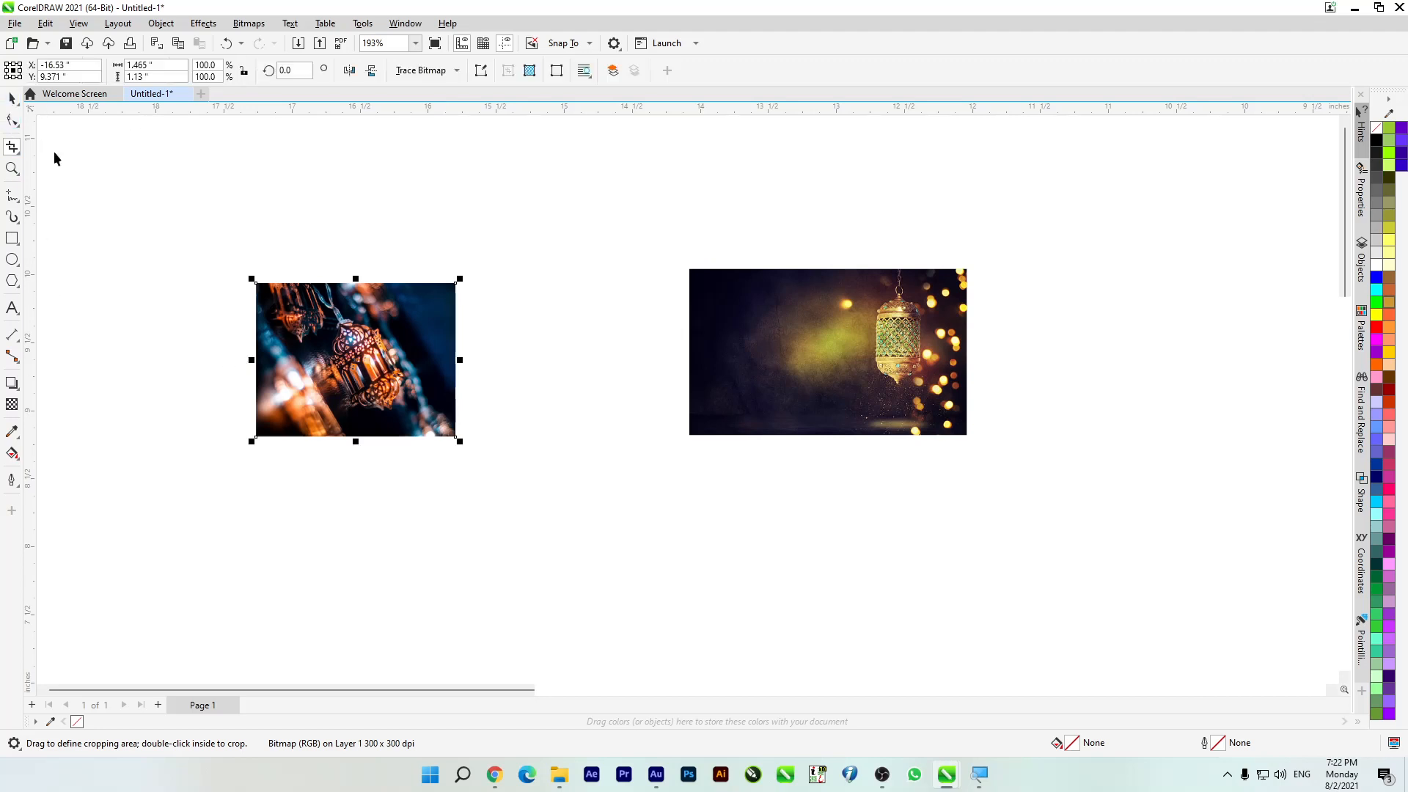
pyautogui.click(158, 258)
pyautogui.hotkey('ctrl', 'z')
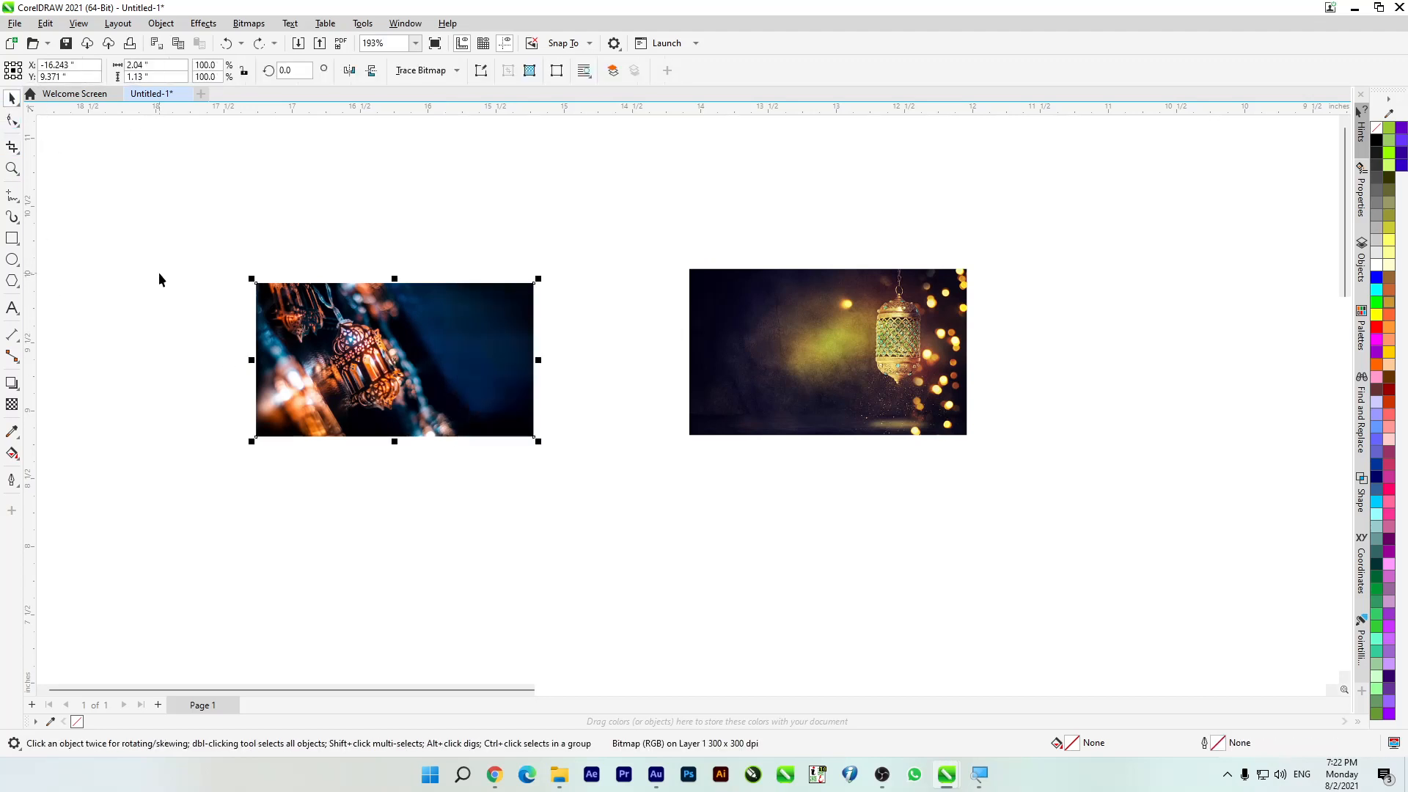
# Step: With nothing selected, crop to the right image's lantern using an area about 0.989 by 1.307 inches, and undo the crop
pyautogui.click(158, 273)
pyautogui.click(12, 147)
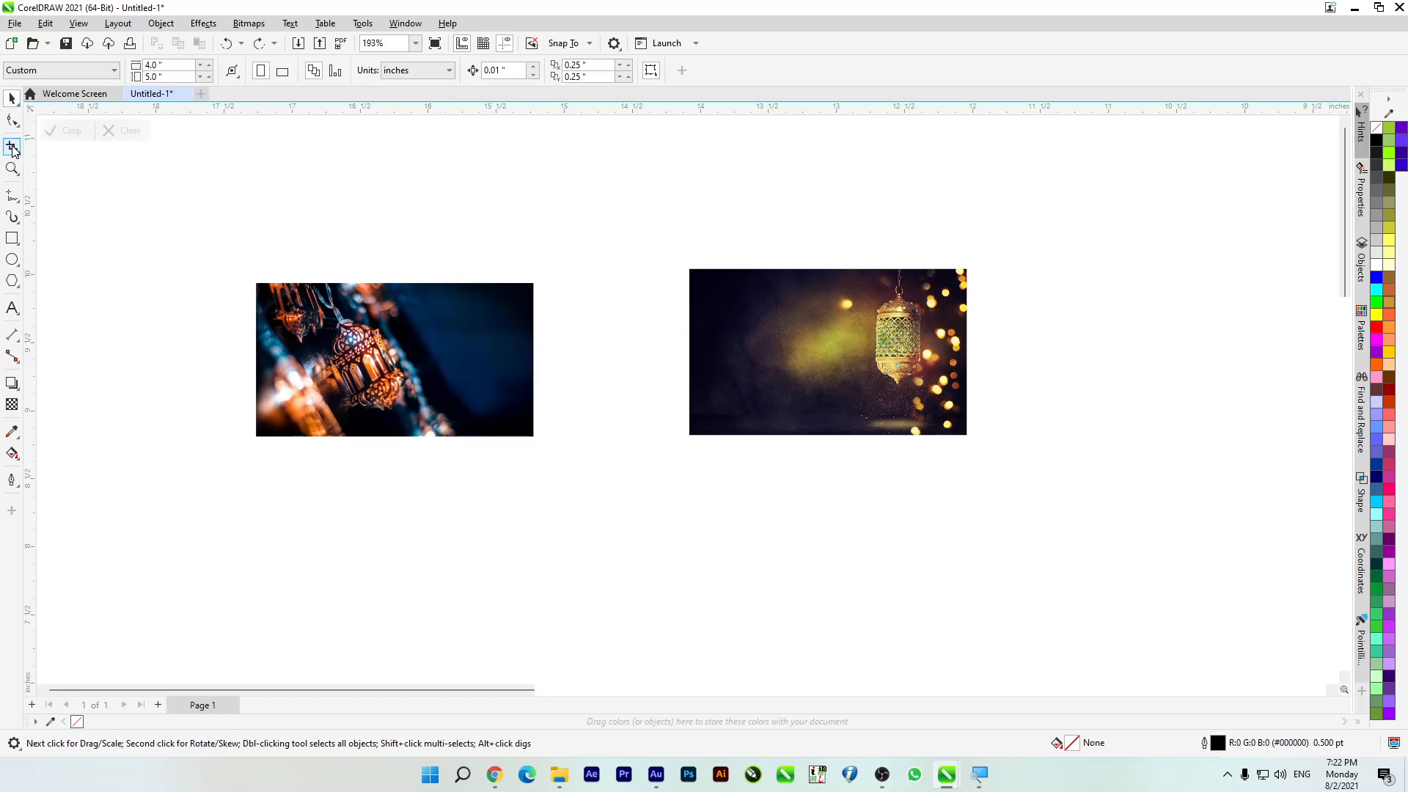
pyautogui.moveTo(833, 258); pyautogui.dragTo(968, 436)
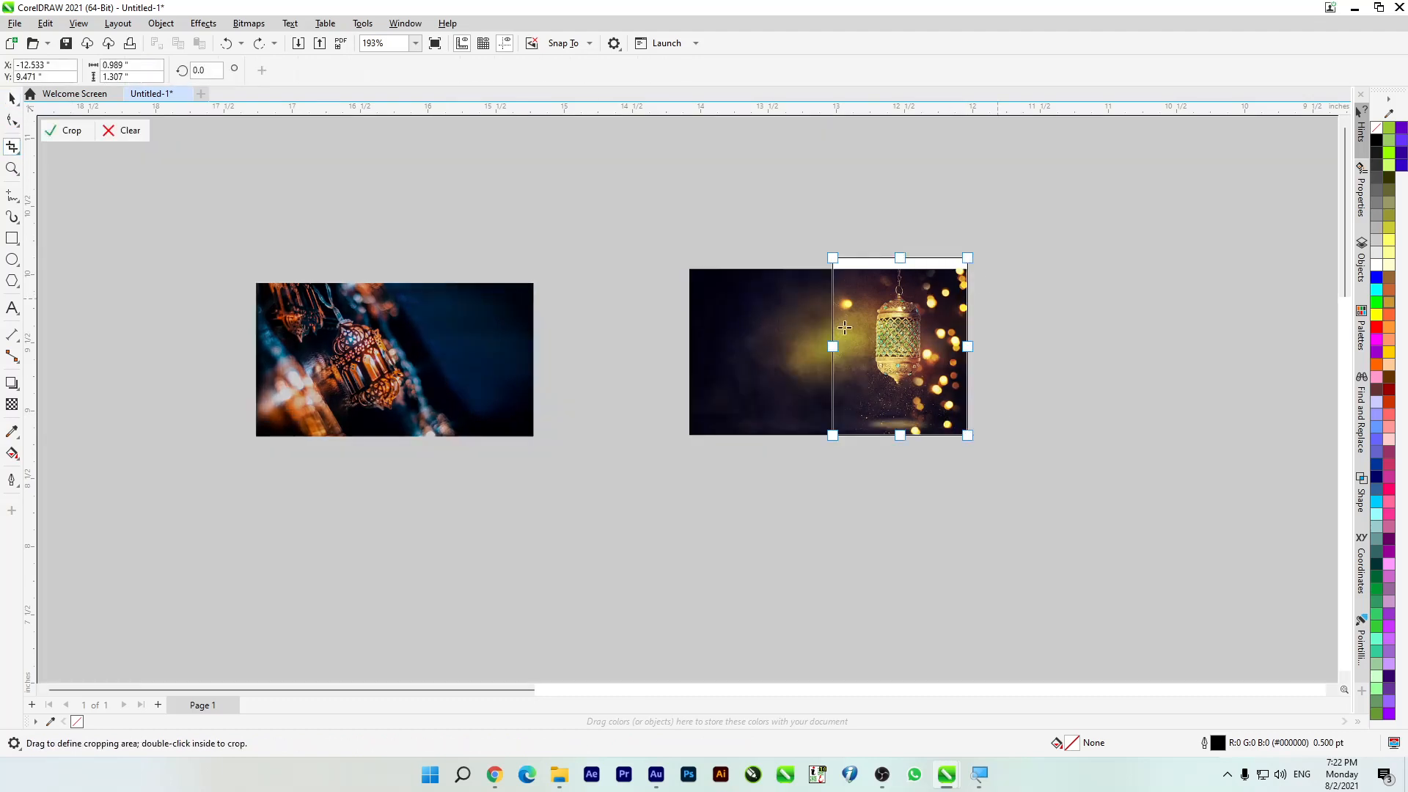
pyautogui.press('Return')
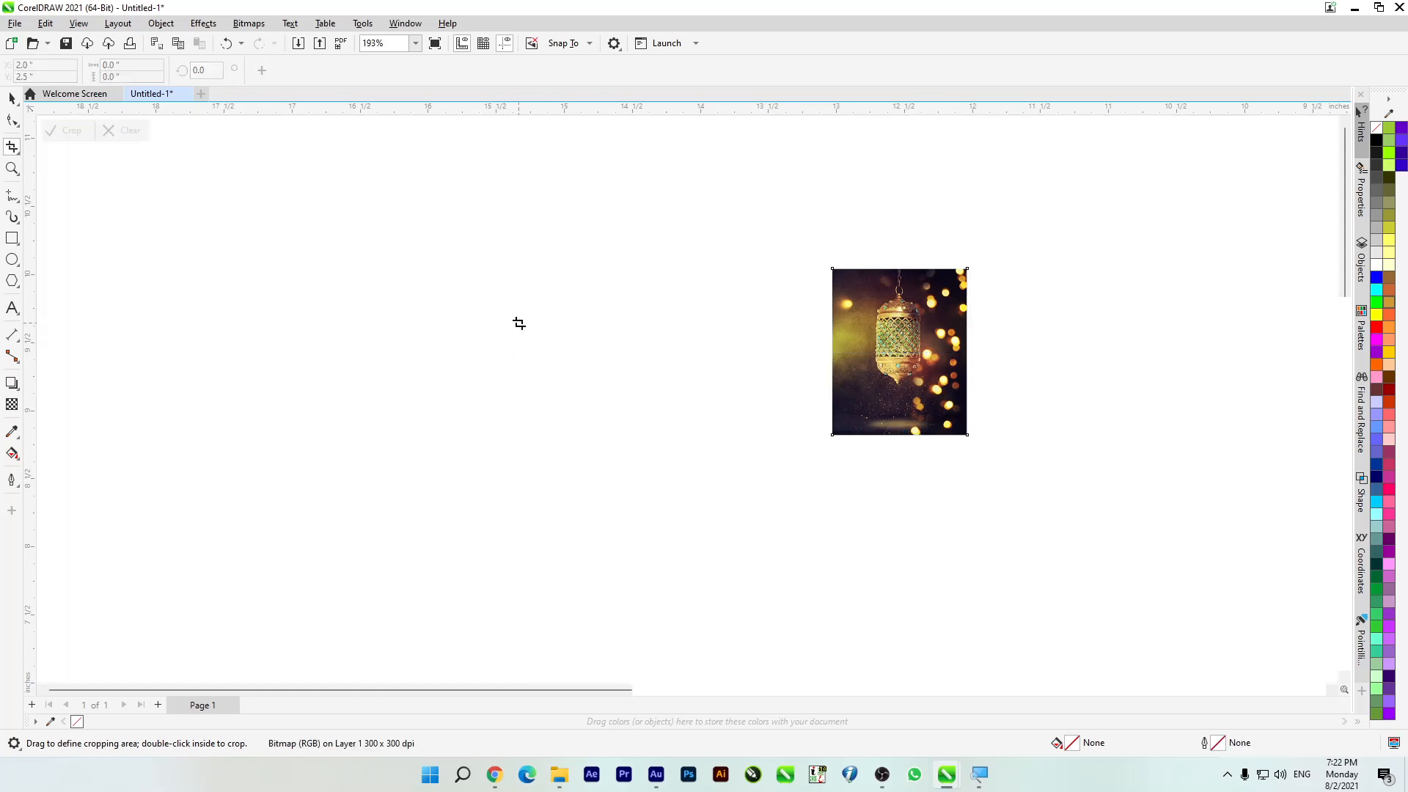
pyautogui.hotkey('ctrl', 'z')
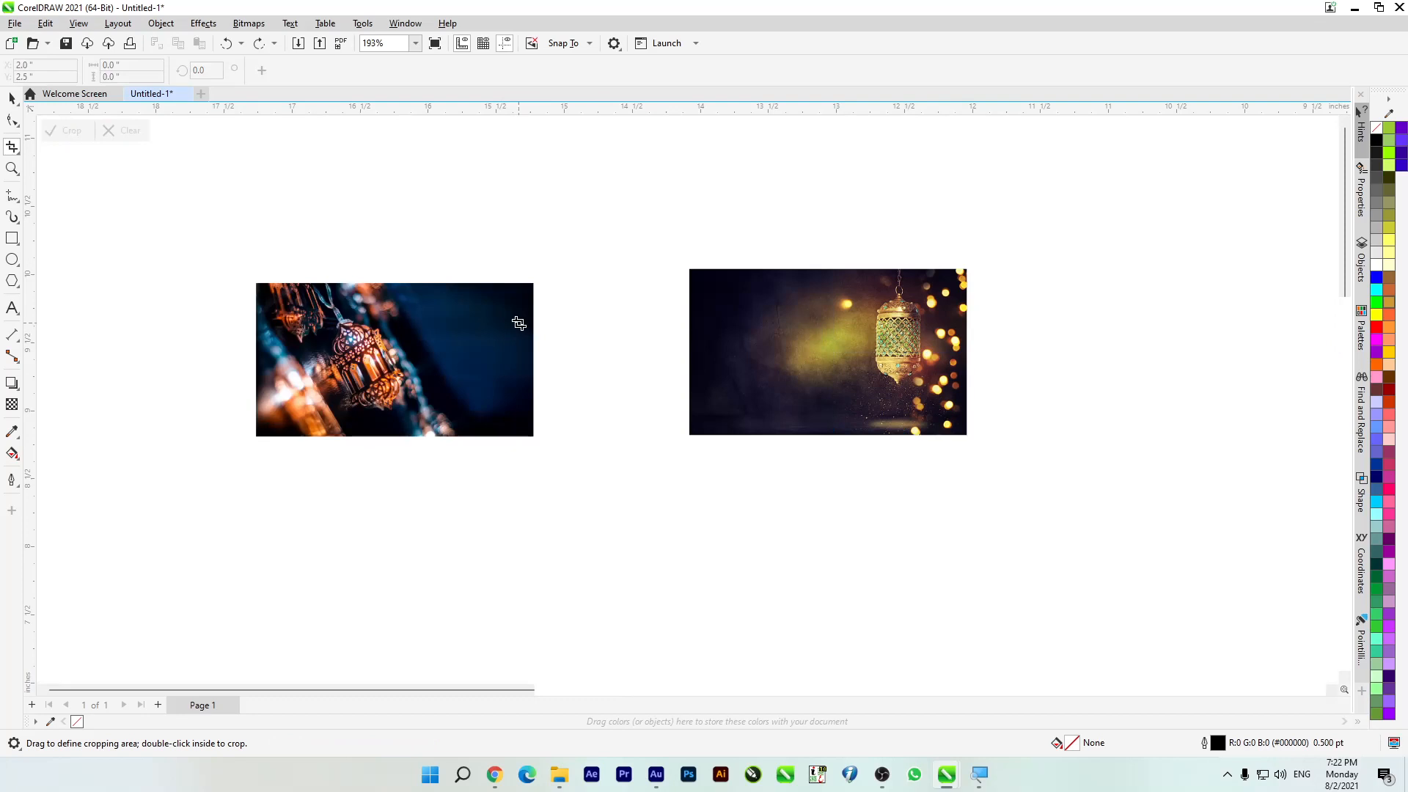
pyautogui.click(11, 99)
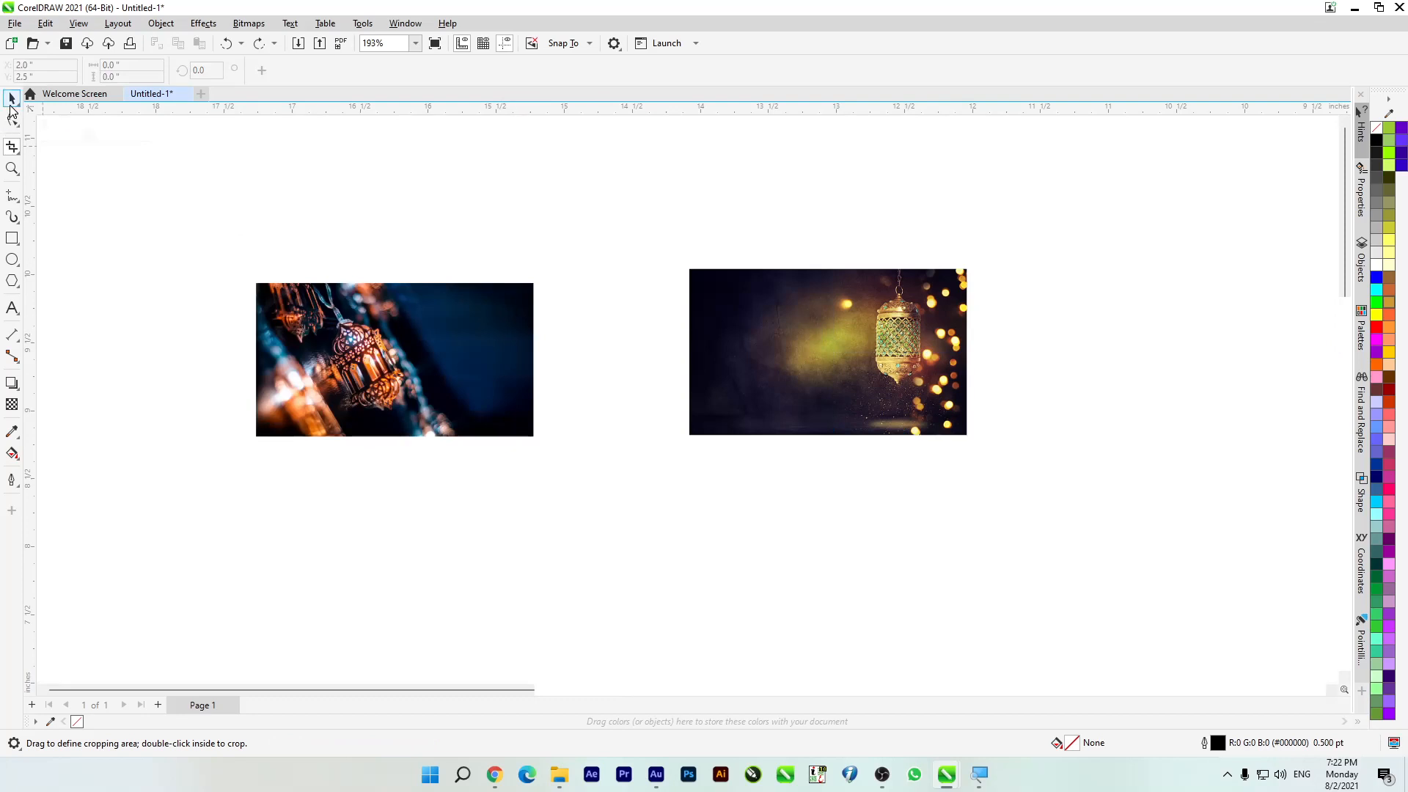
# Step: Move the right lantern image up and left so it sits just above and right of the other image
pyautogui.click(338, 334)
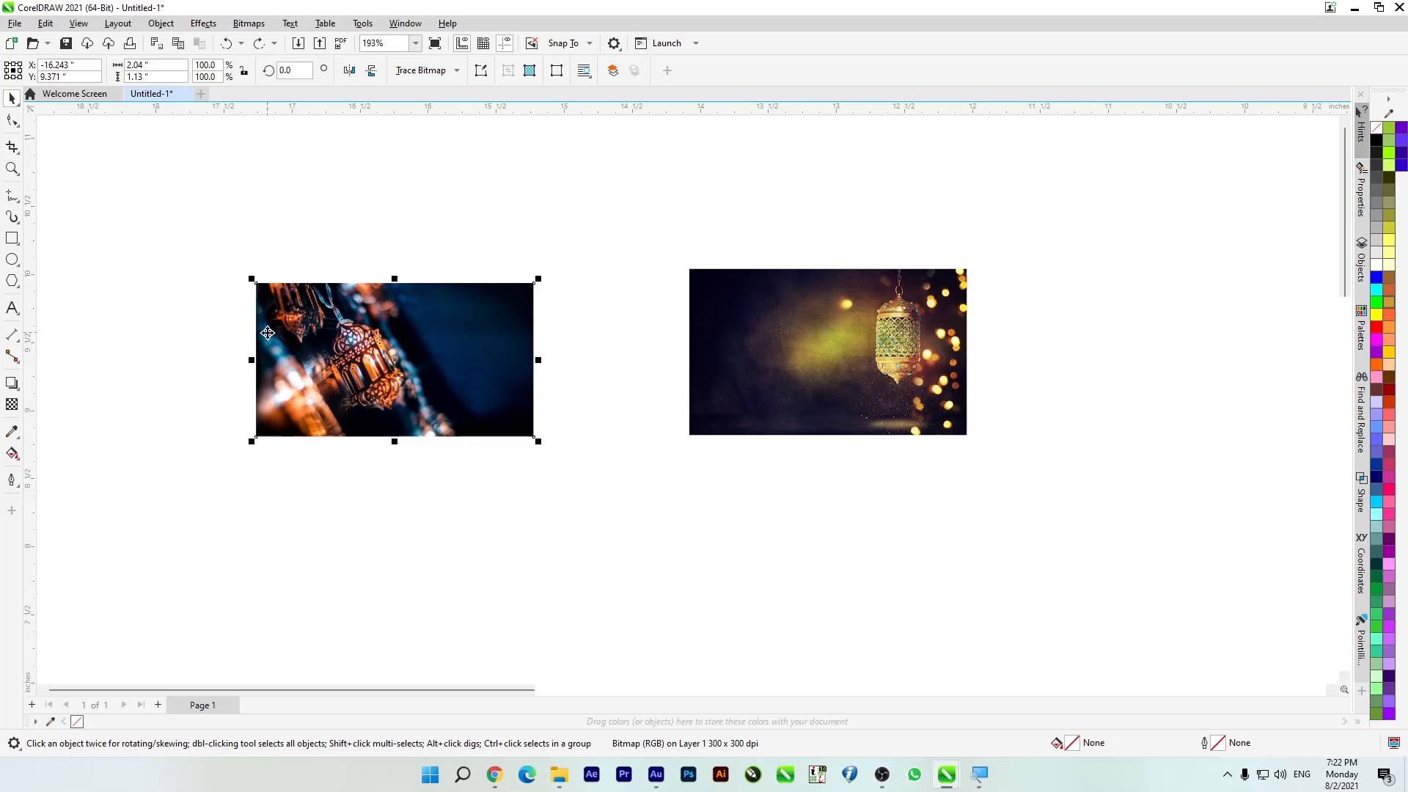
pyautogui.click(626, 459)
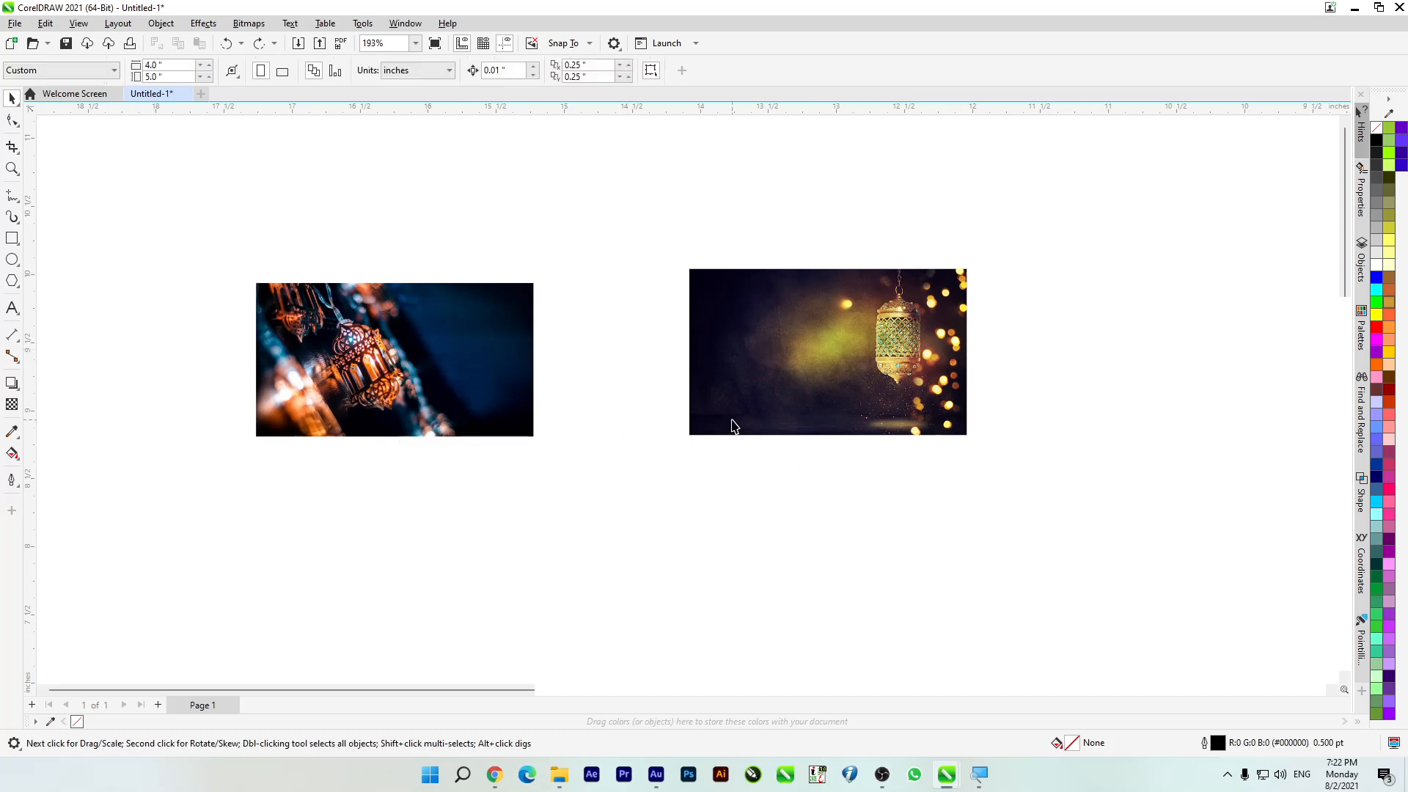
pyautogui.scroll(-2, 655, 409)
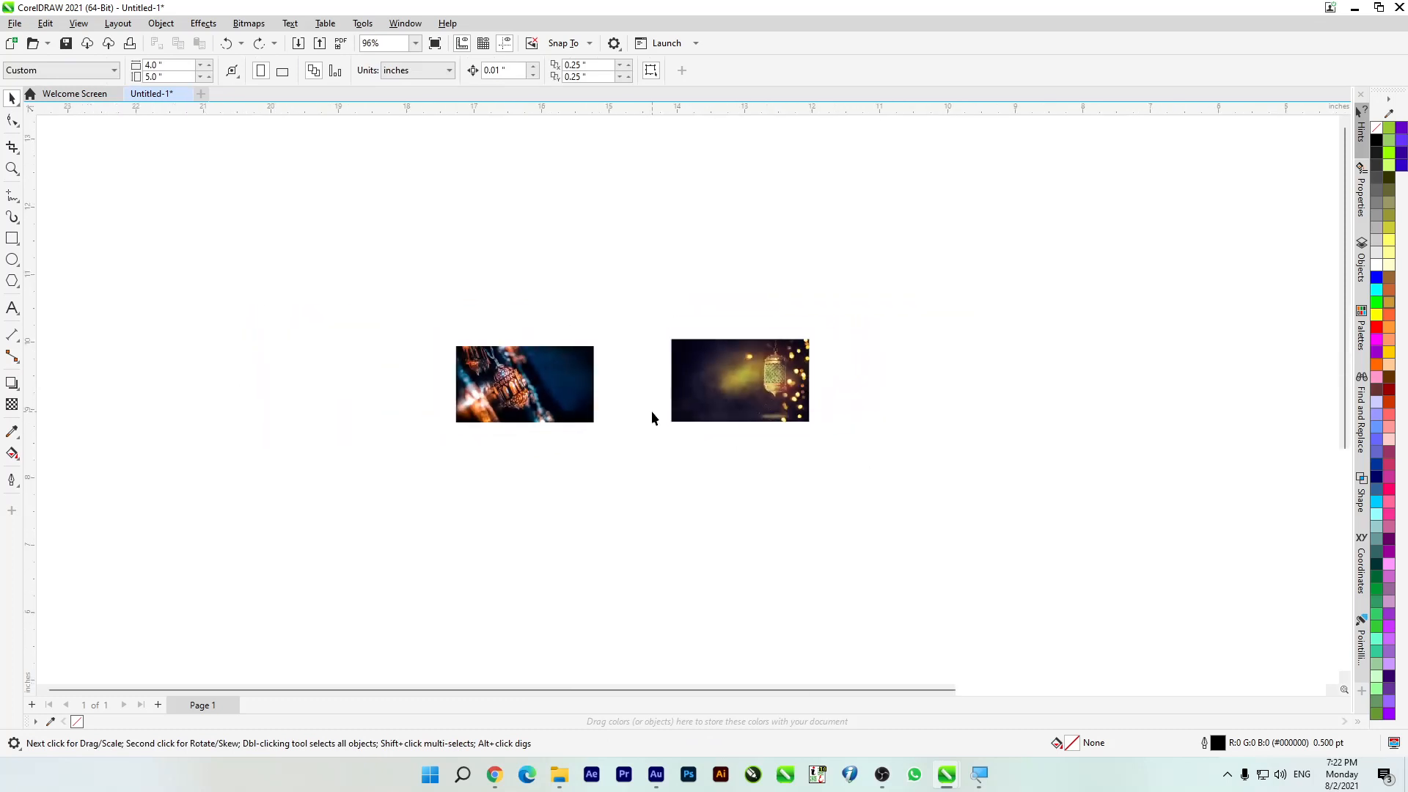
pyautogui.moveTo(696, 390); pyautogui.dragTo(635, 325)
pyautogui.click(587, 508)
# Step: Crop only the selected lower lantern image with an area about 0.715 by 1.788 inches, rotated 45 degrees
pyautogui.click(527, 406)
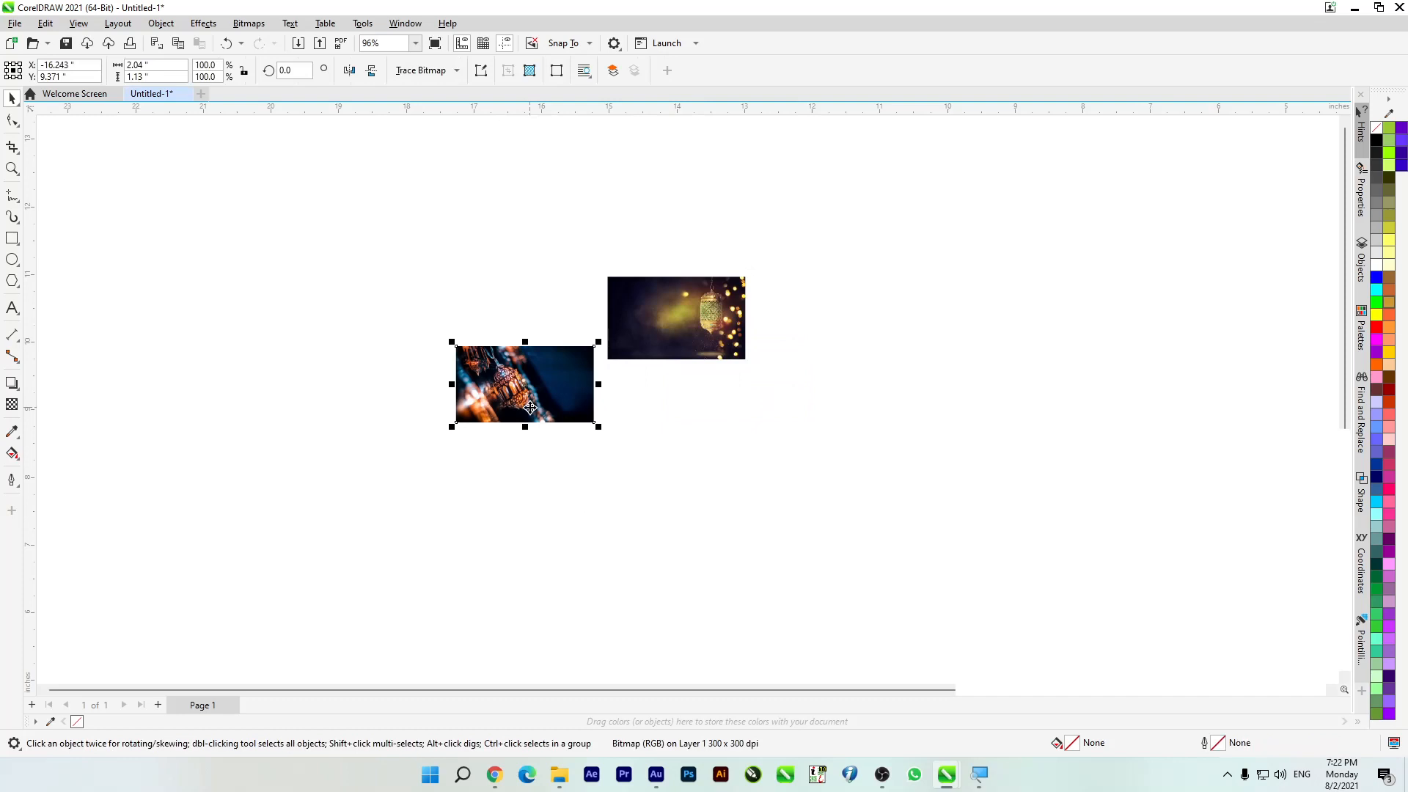
pyautogui.click(10, 148)
pyautogui.click(47, 142)
pyautogui.moveTo(477, 314); pyautogui.dragTo(525, 435)
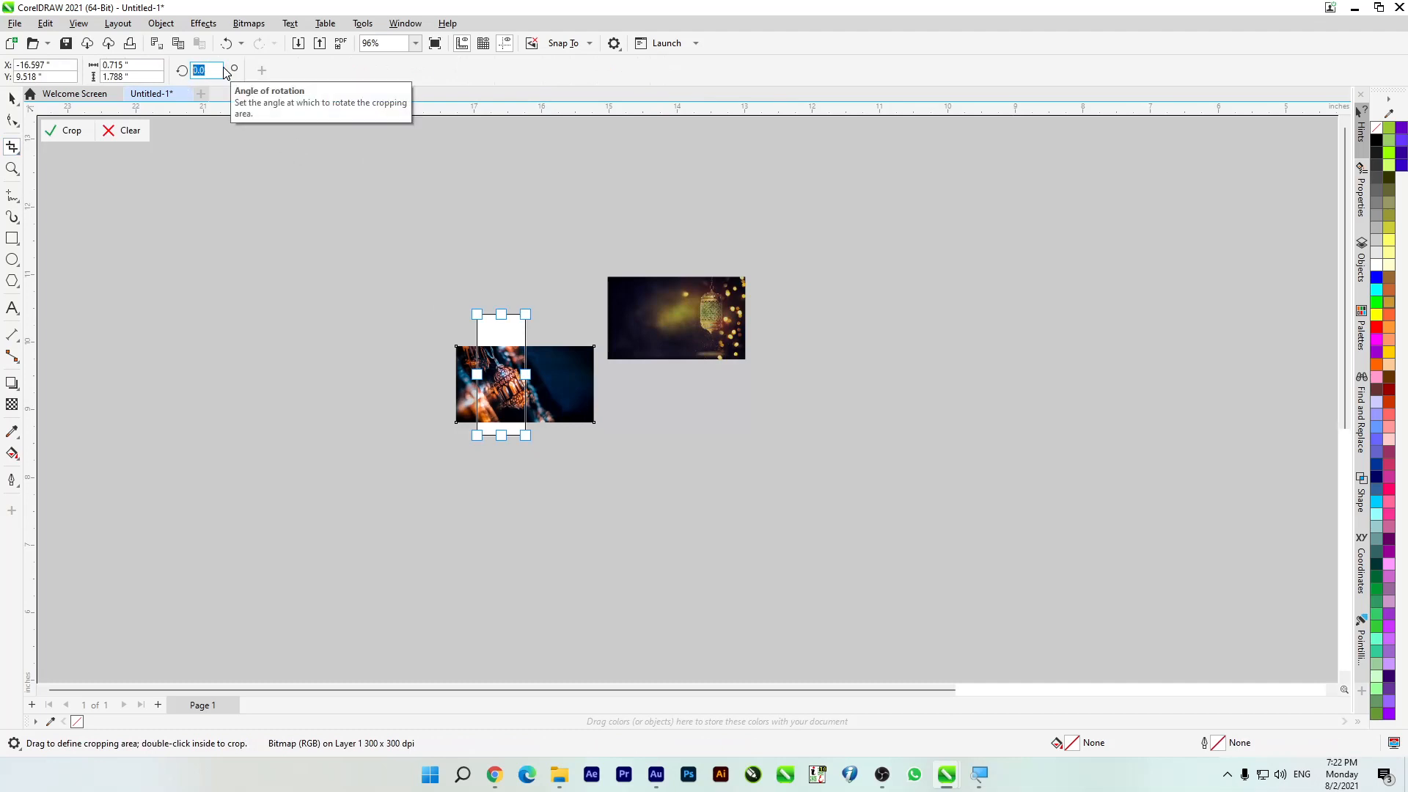
pyautogui.press('Return')
pyautogui.scroll(3, 483, 404)
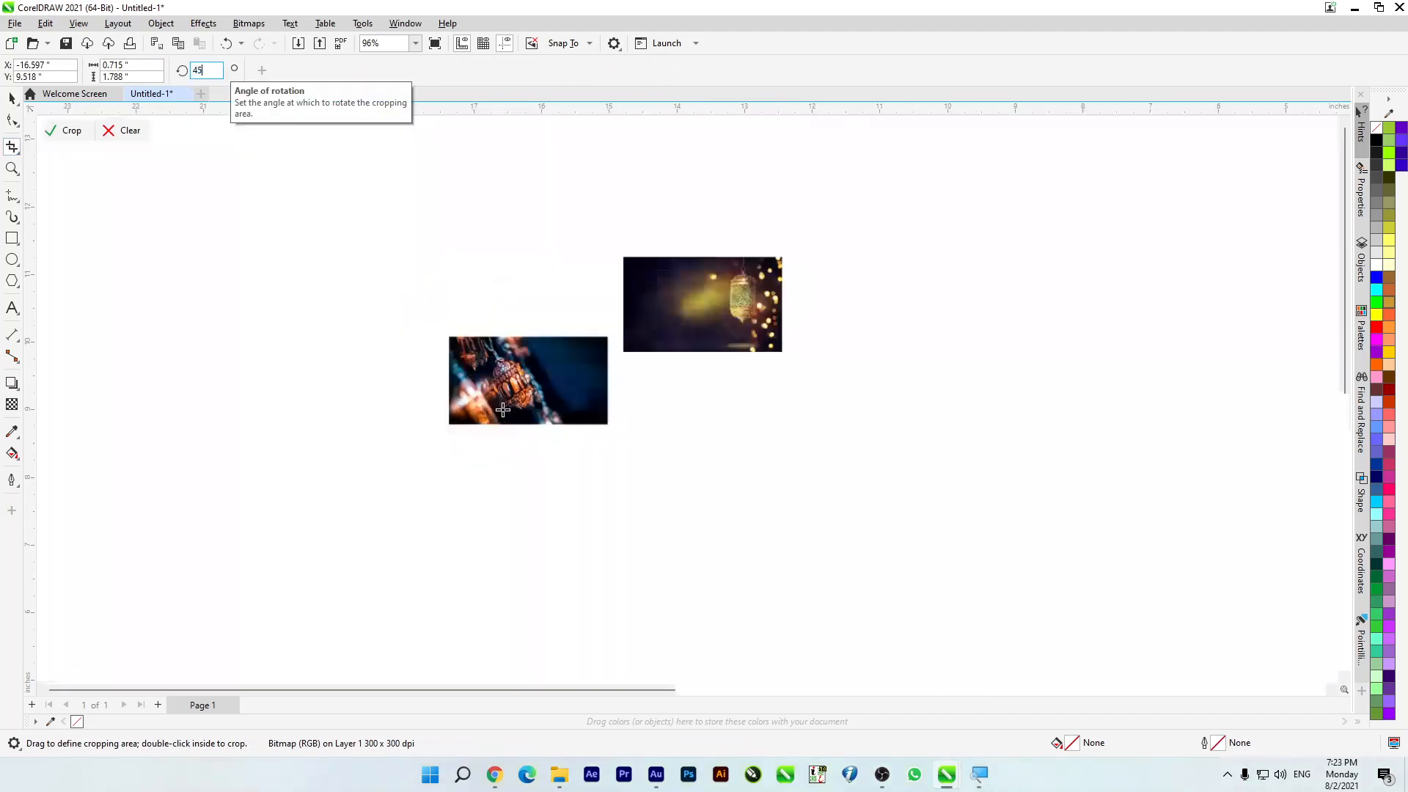
pyautogui.click(73, 132)
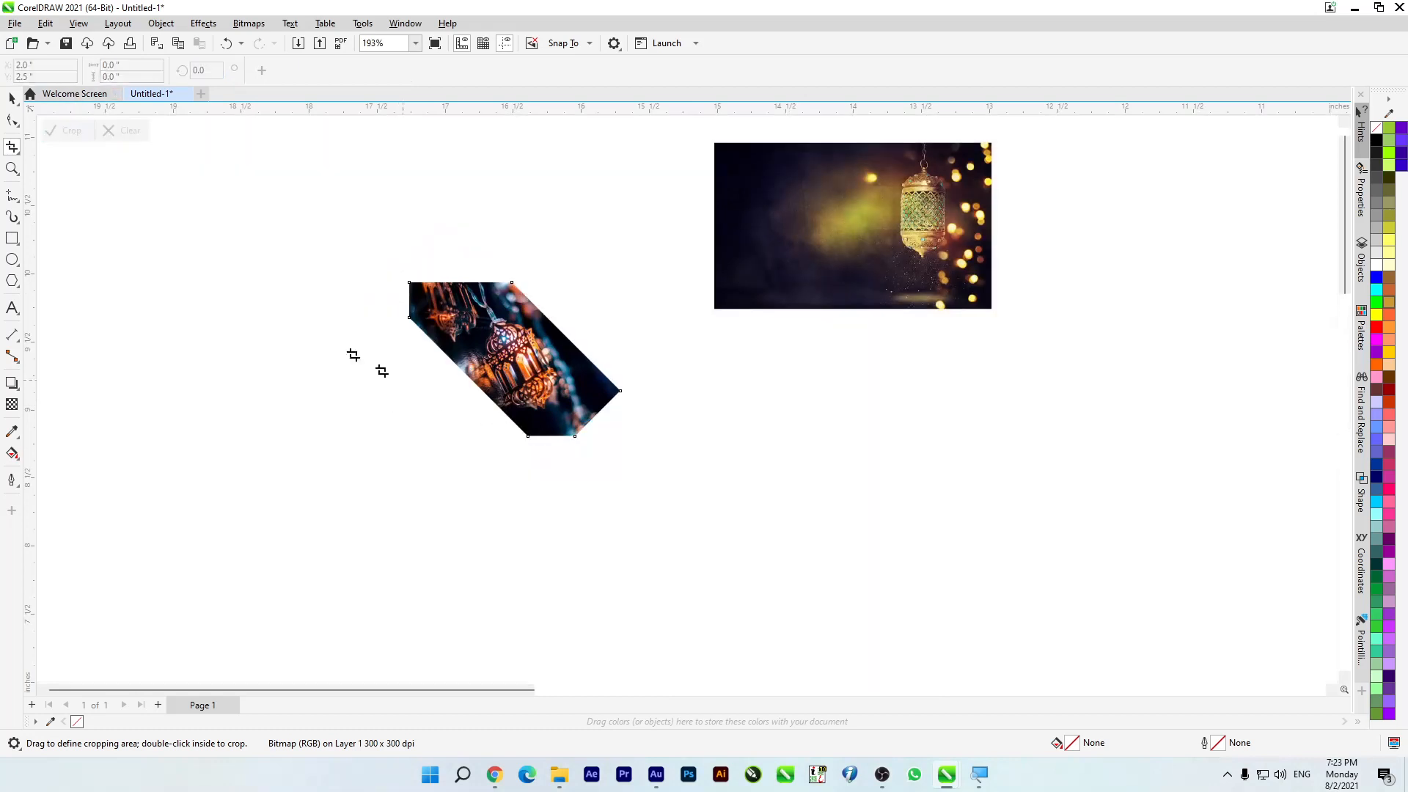
# Step: Shift the diagonally cropped lantern image aside, and delete both lantern images from the canvas
pyautogui.click(12, 98)
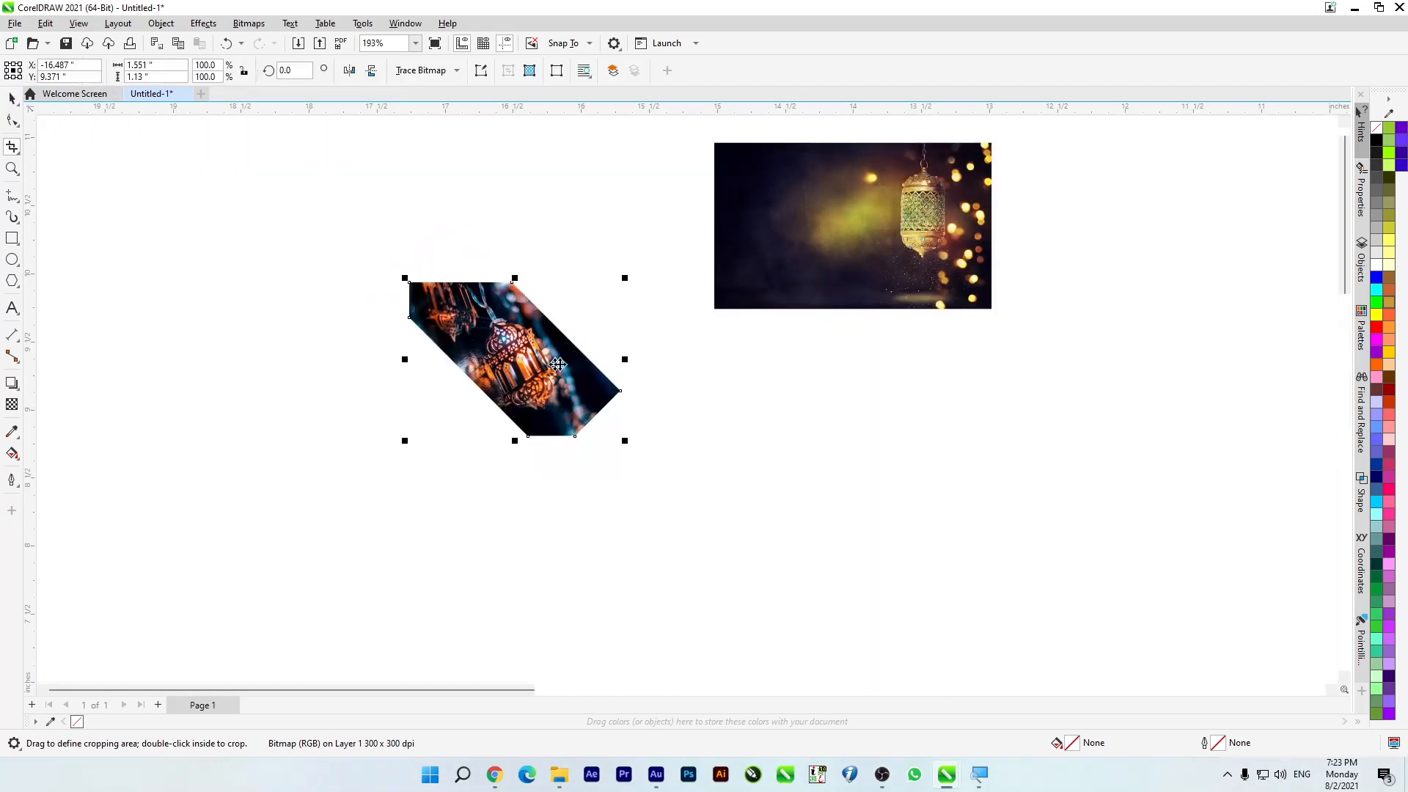
pyautogui.moveTo(567, 367); pyautogui.dragTo(395, 408)
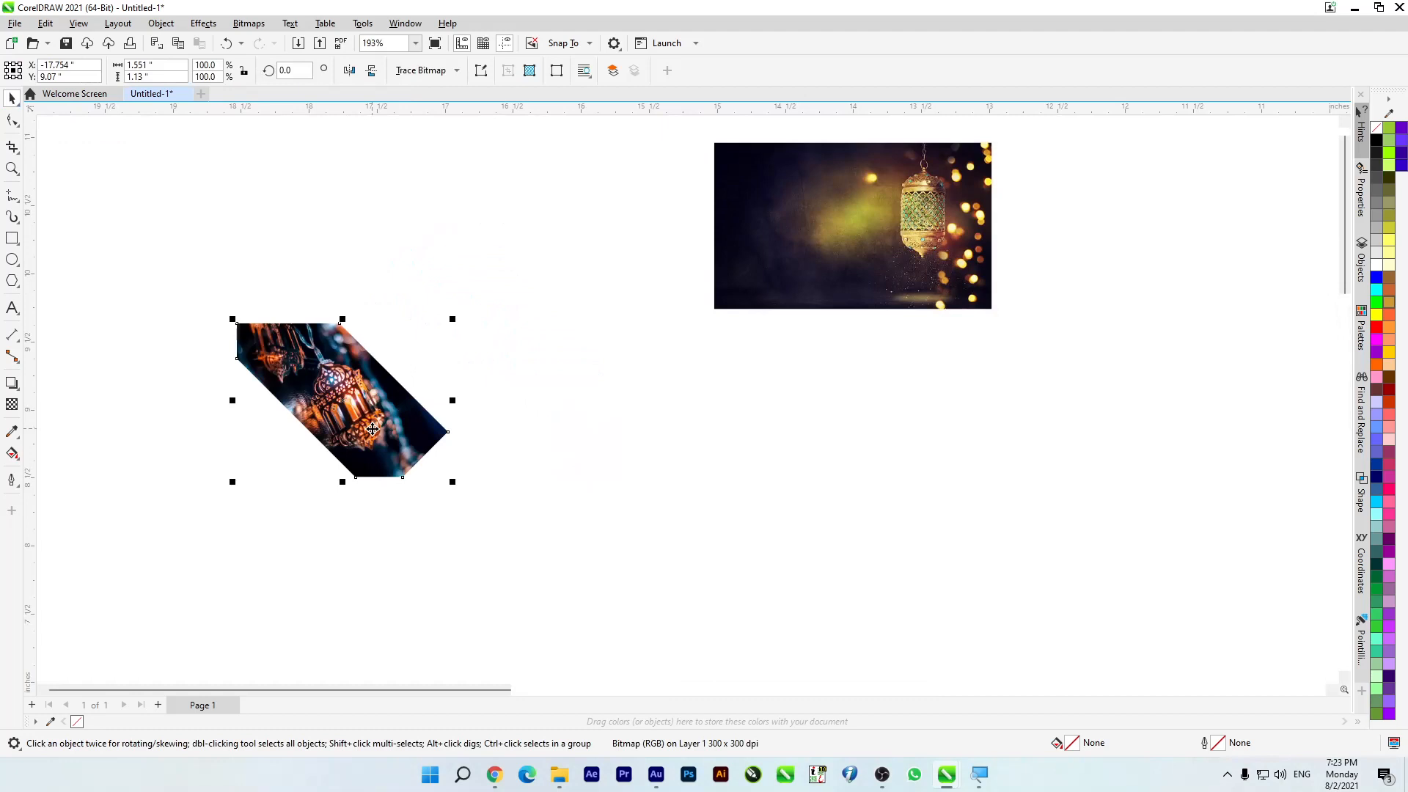
pyautogui.moveTo(349, 414); pyautogui.dragTo(562, 400)
pyautogui.press('Delete')
pyautogui.click(819, 272)
pyautogui.moveTo(517, 486); pyautogui.dragTo(515, 484)
pyautogui.press('Delete')
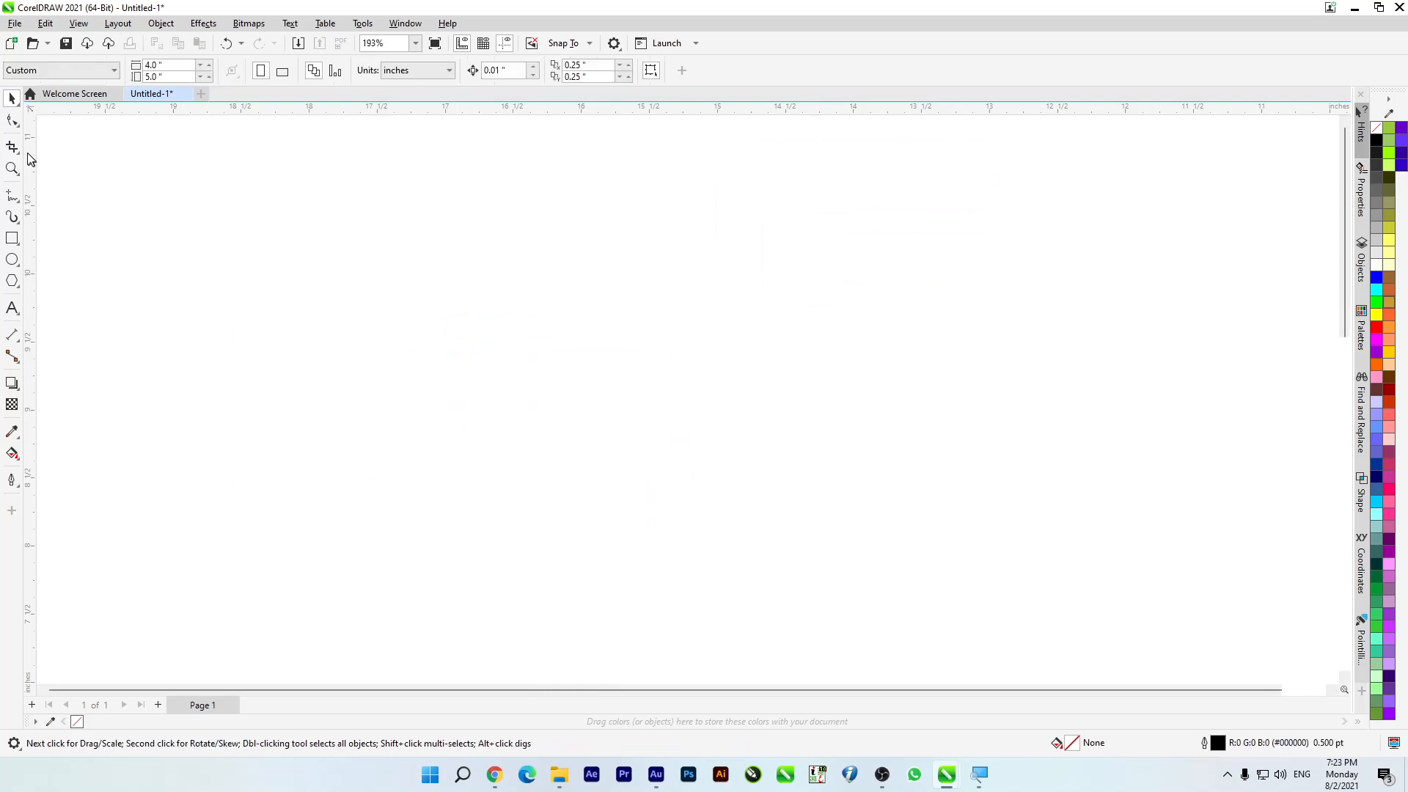
# Step: Draw a tall rectangle about 7.461 by 11.141 inches to the left of the page
pyautogui.click(19, 151)
pyautogui.click(16, 117)
pyautogui.click(556, 245)
pyautogui.scroll(-6, 557, 330)
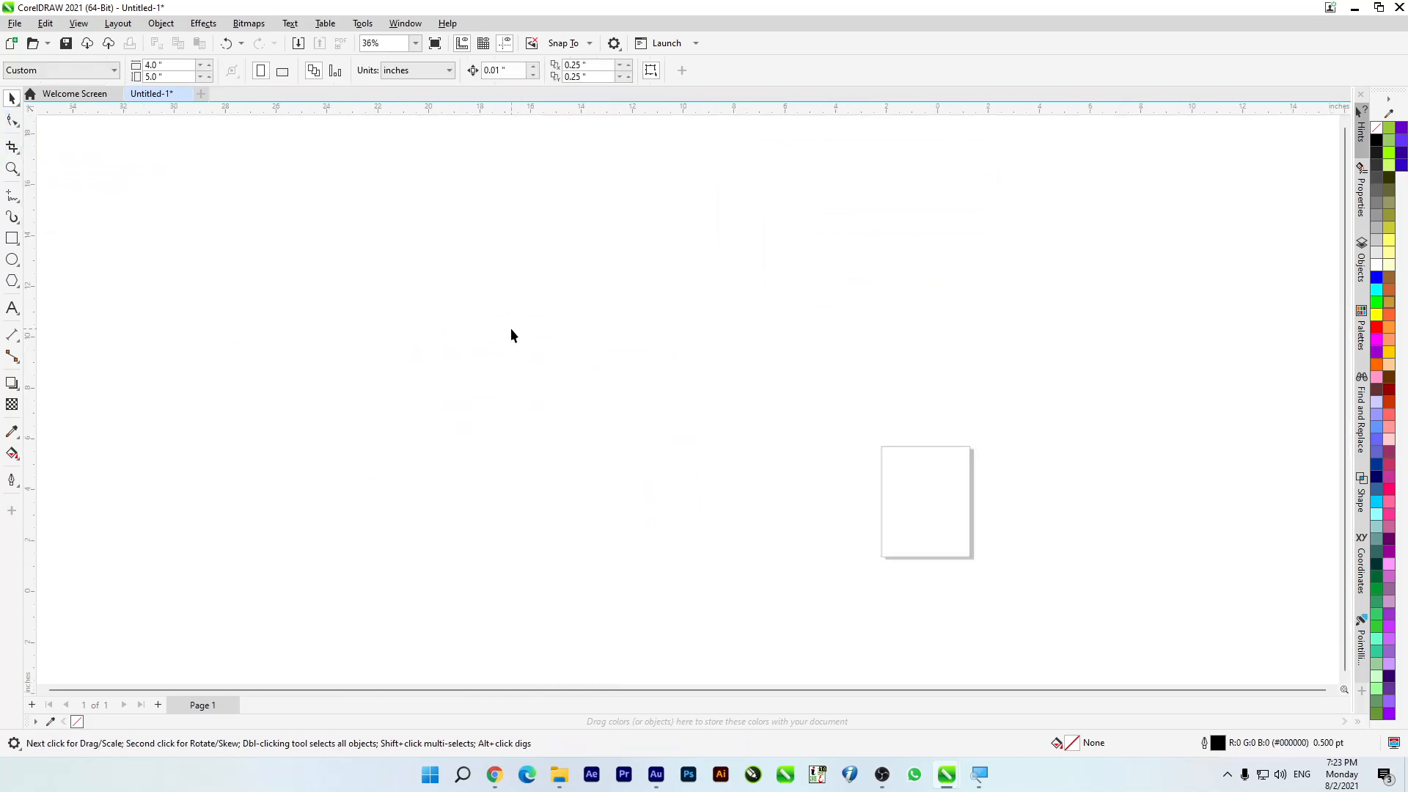
pyautogui.scroll(2, 949, 463)
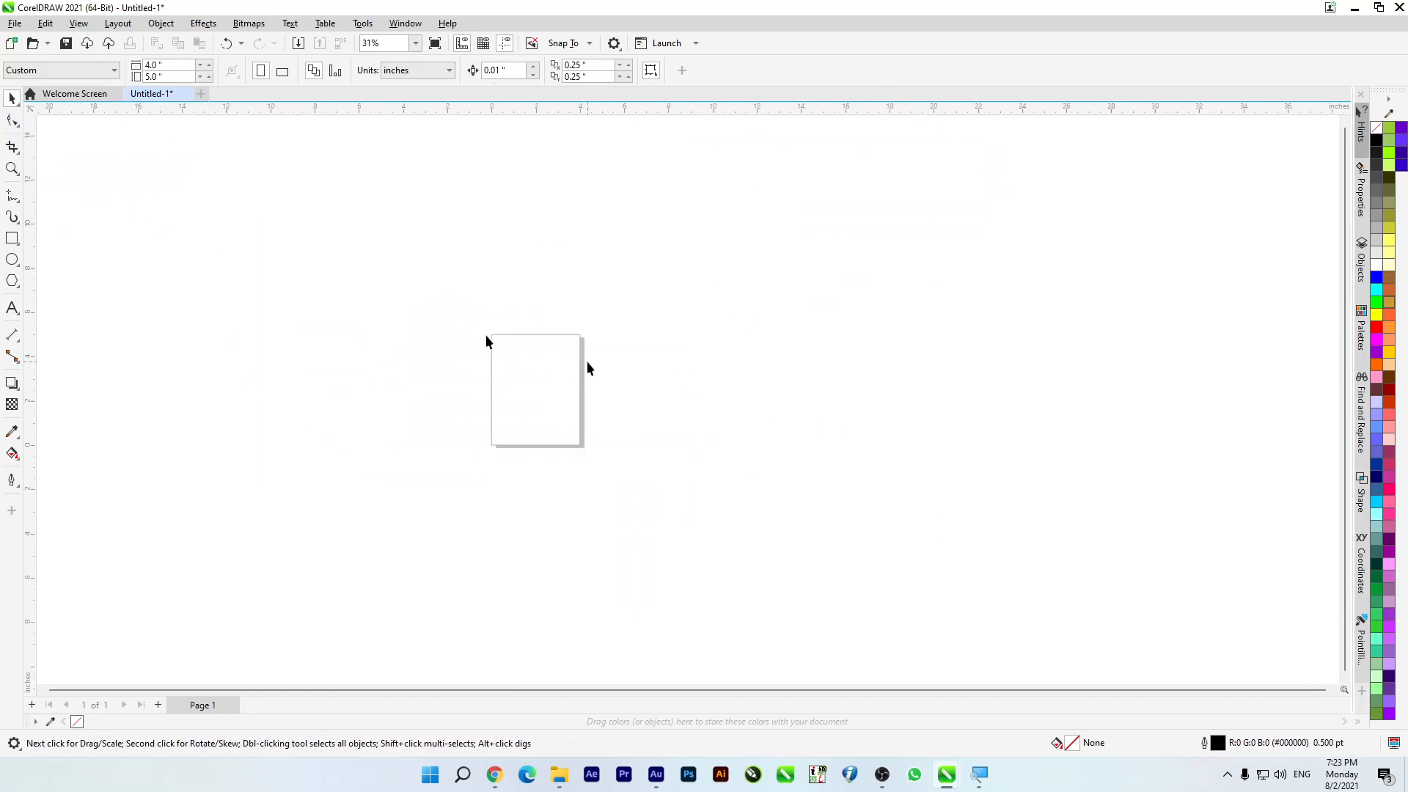
pyautogui.click(12, 238)
pyautogui.moveTo(264, 235)
pyautogui.mouseDown()
pyautogui.moveTo(390, 493)
pyautogui.moveTo(425, 478)
pyautogui.mouseUp()
pyautogui.scroll(1, 232, 360)
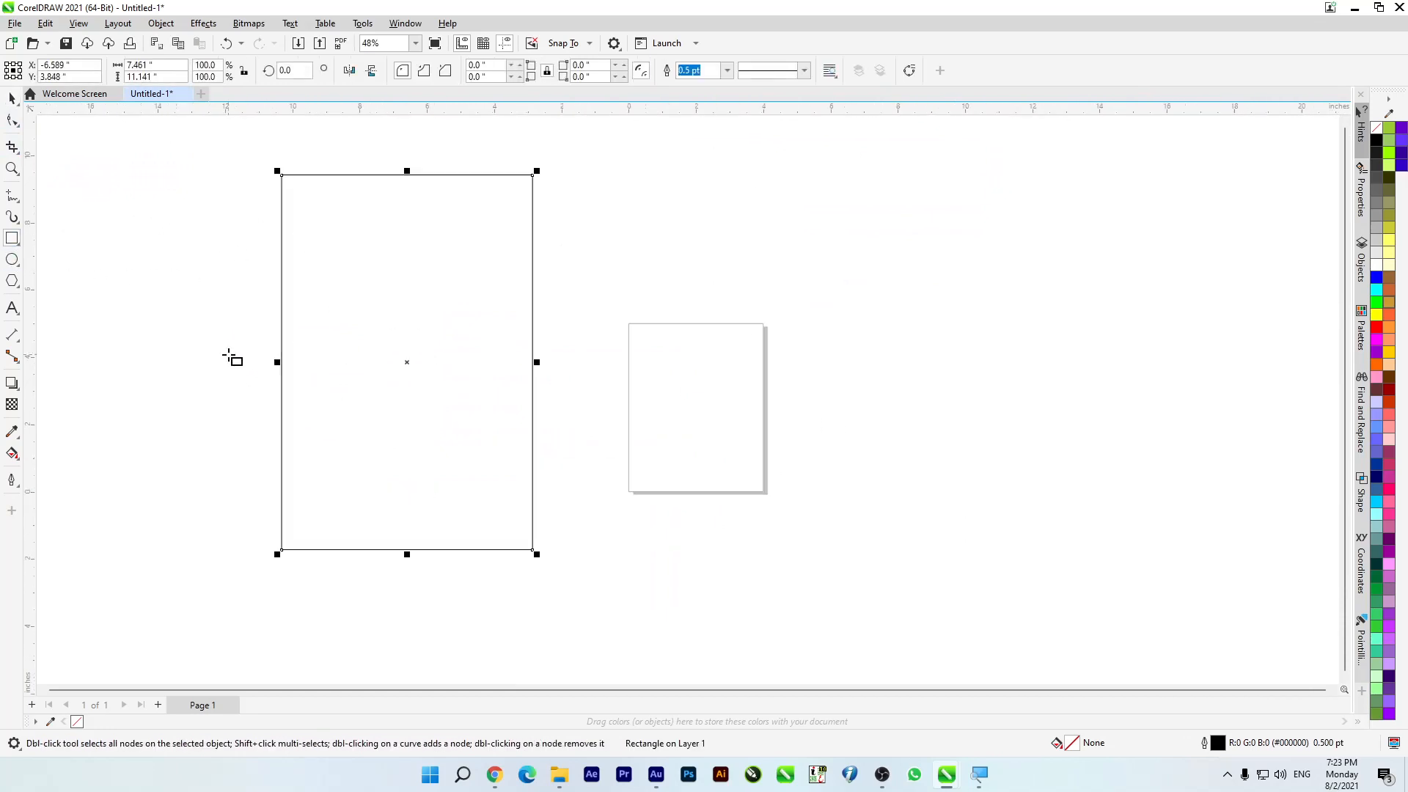
# Step: Slice the rectangle in two with a straight diagonal Knife cut sloping down from its upper left side
pyautogui.click(12, 122)
pyautogui.click(14, 148)
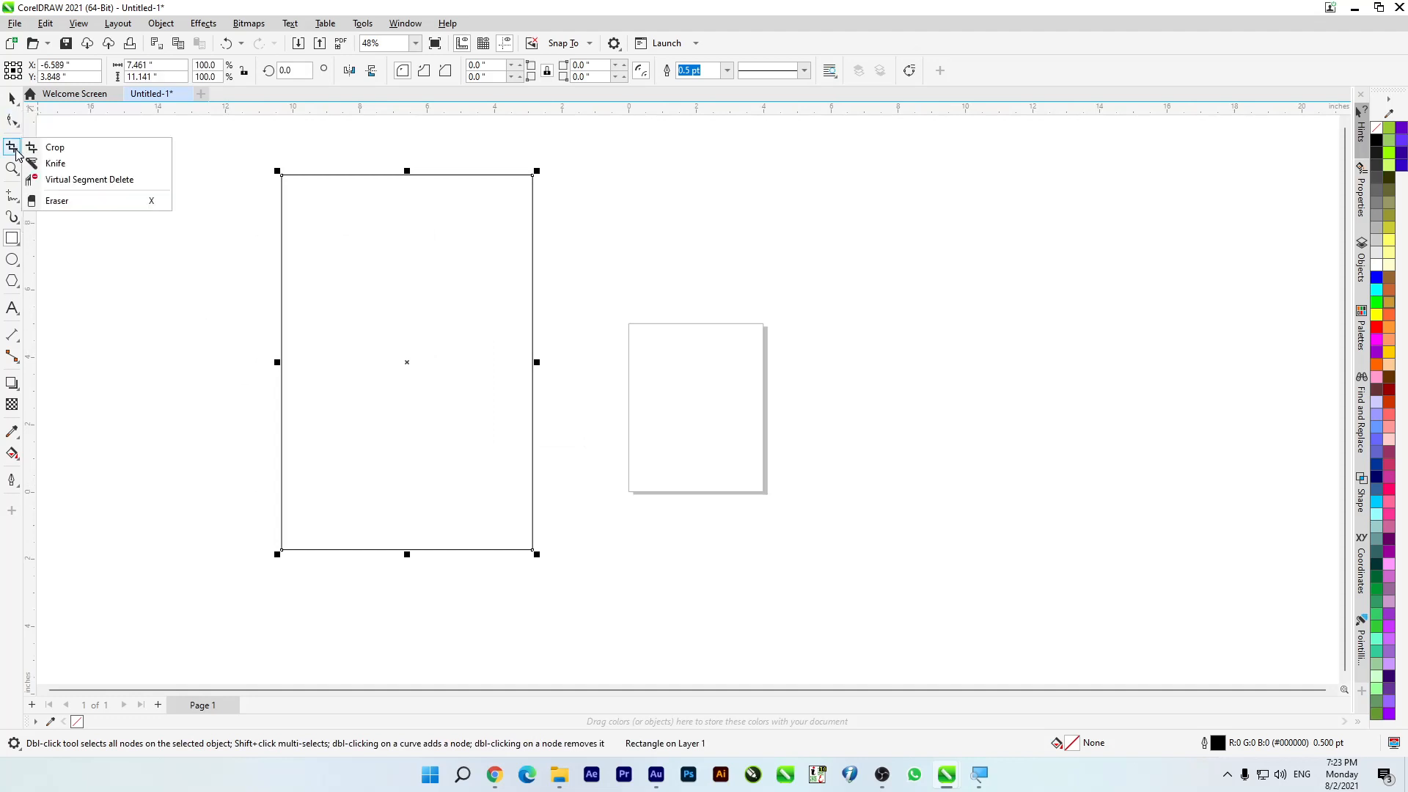
pyautogui.click(56, 164)
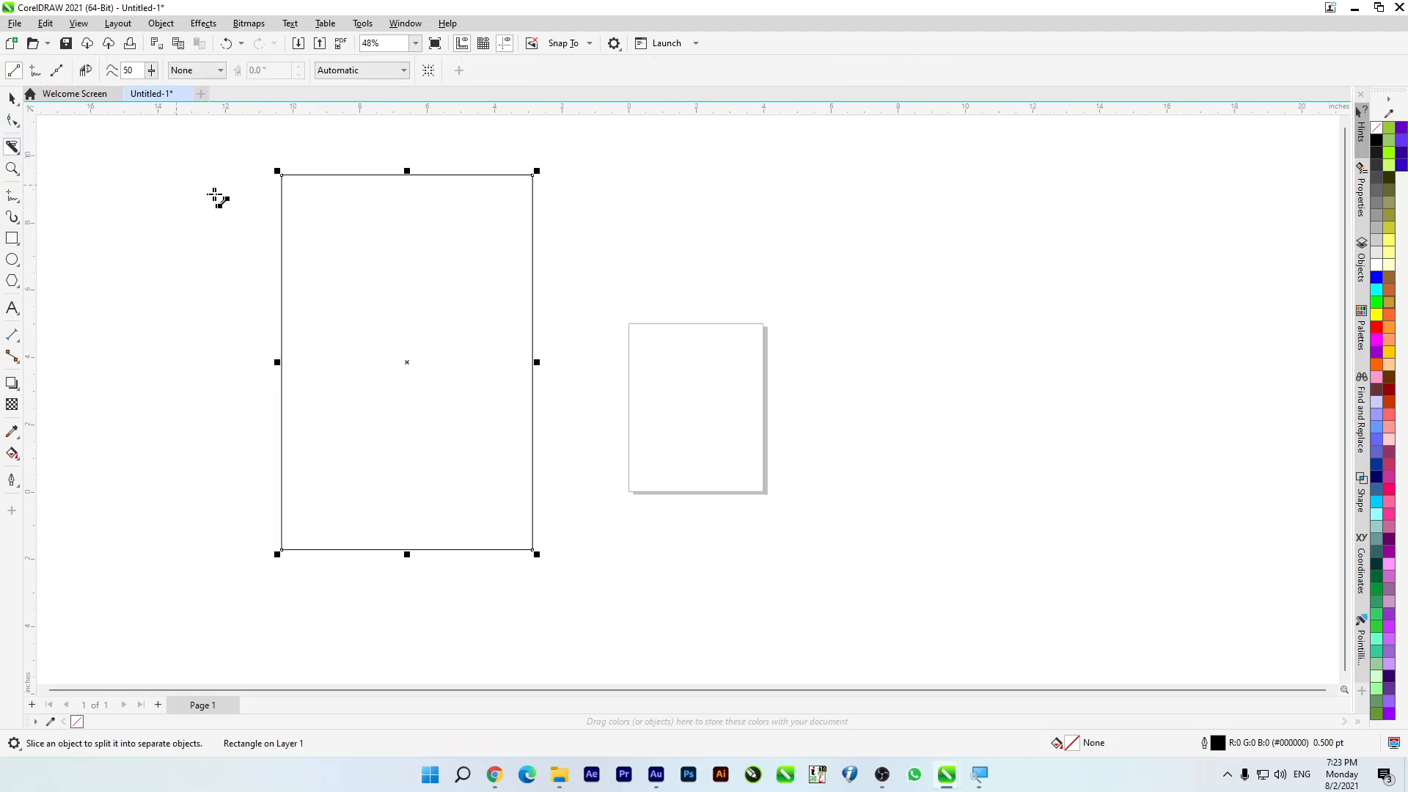
pyautogui.moveTo(166, 178); pyautogui.dragTo(667, 406)
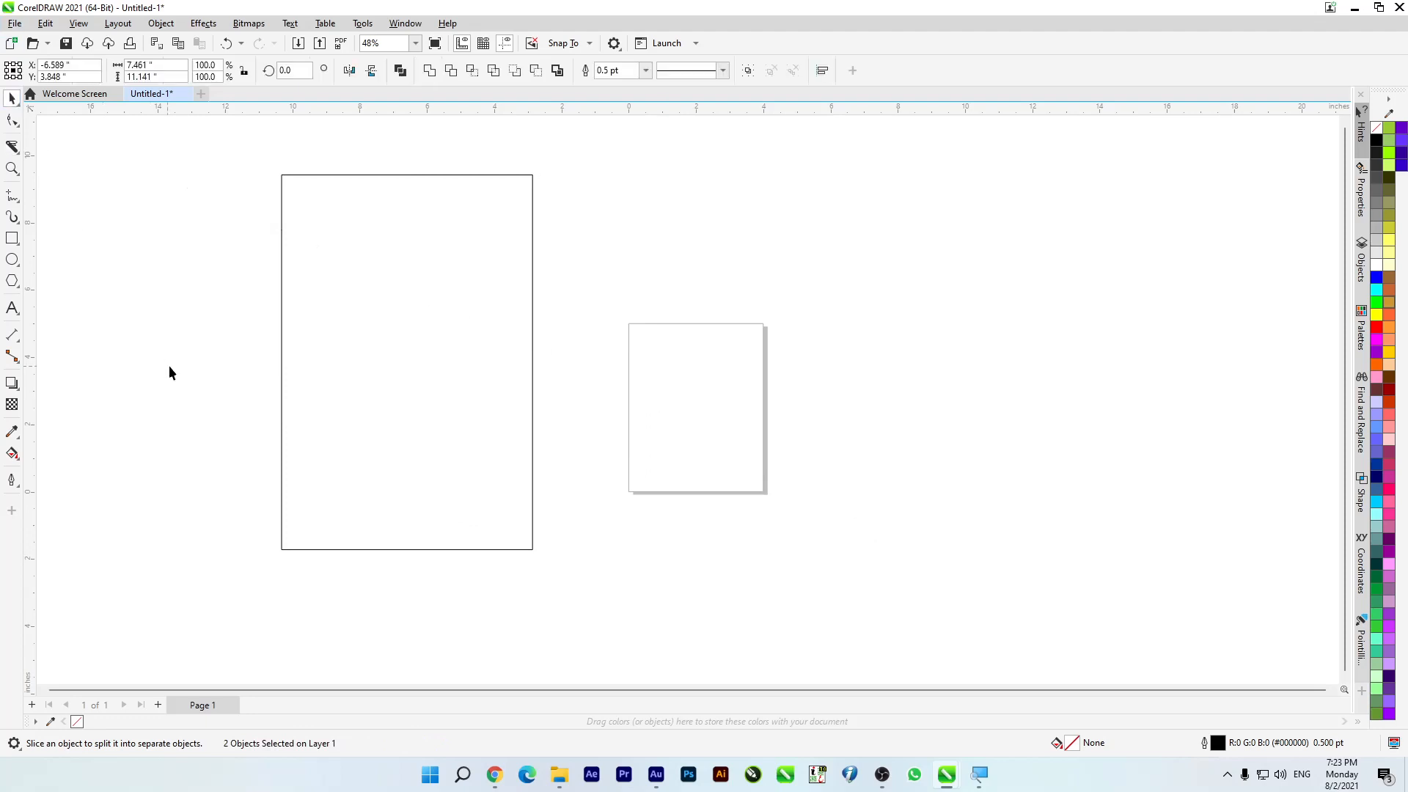
# Step: Pull the rectangle's upper piece away to the right of the page, and delete both pieces
pyautogui.press('space')
pyautogui.moveTo(382, 175); pyautogui.dragTo(1036, 194)
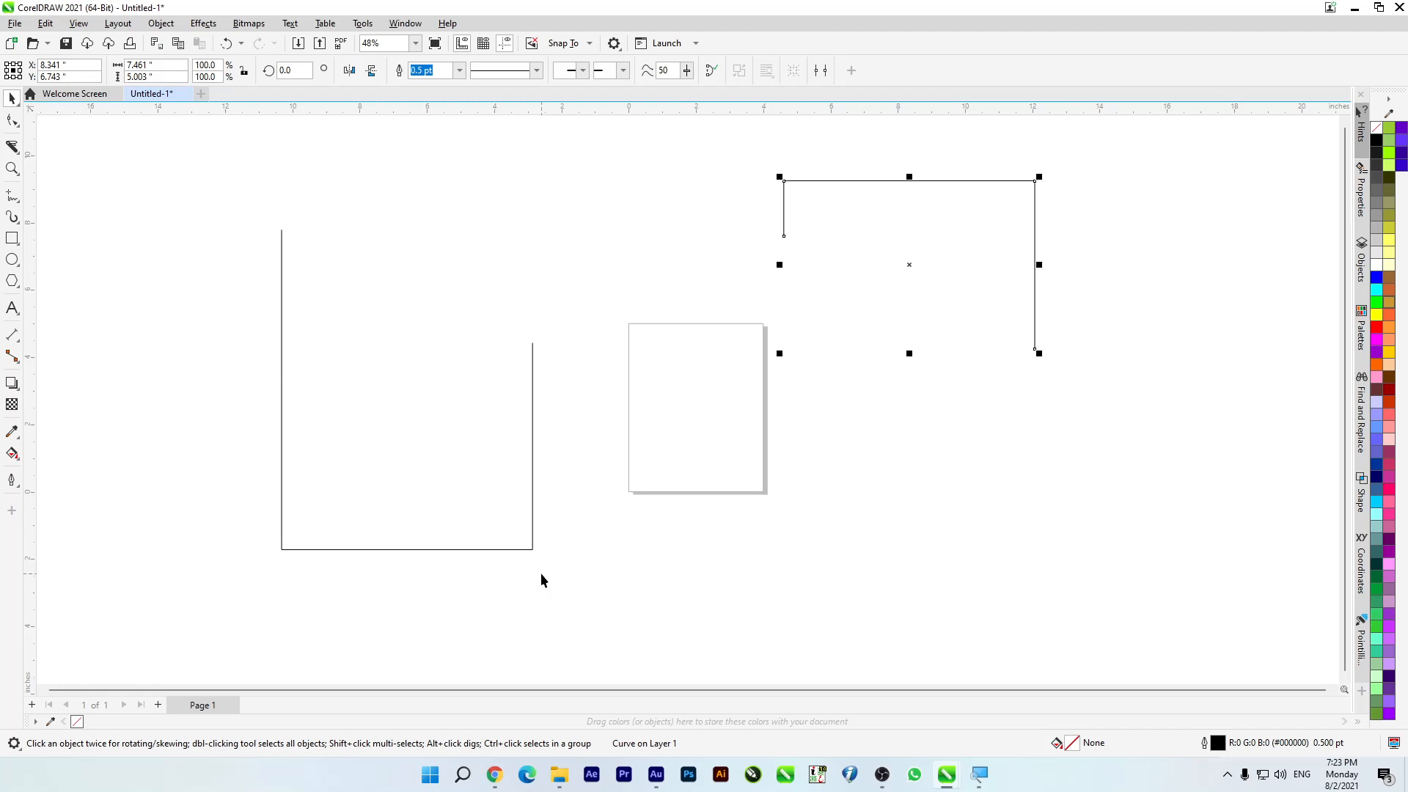
pyautogui.moveTo(977, 292); pyautogui.dragTo(607, 446)
pyautogui.press('Delete')
# Step: Draw a circle about 8.219 inches across, overlapping the page's left edge, with an 8.0 pt red outline
pyautogui.click(12, 260)
pyautogui.moveTo(359, 254); pyautogui.dragTo(513, 539)
pyautogui.click(632, 71)
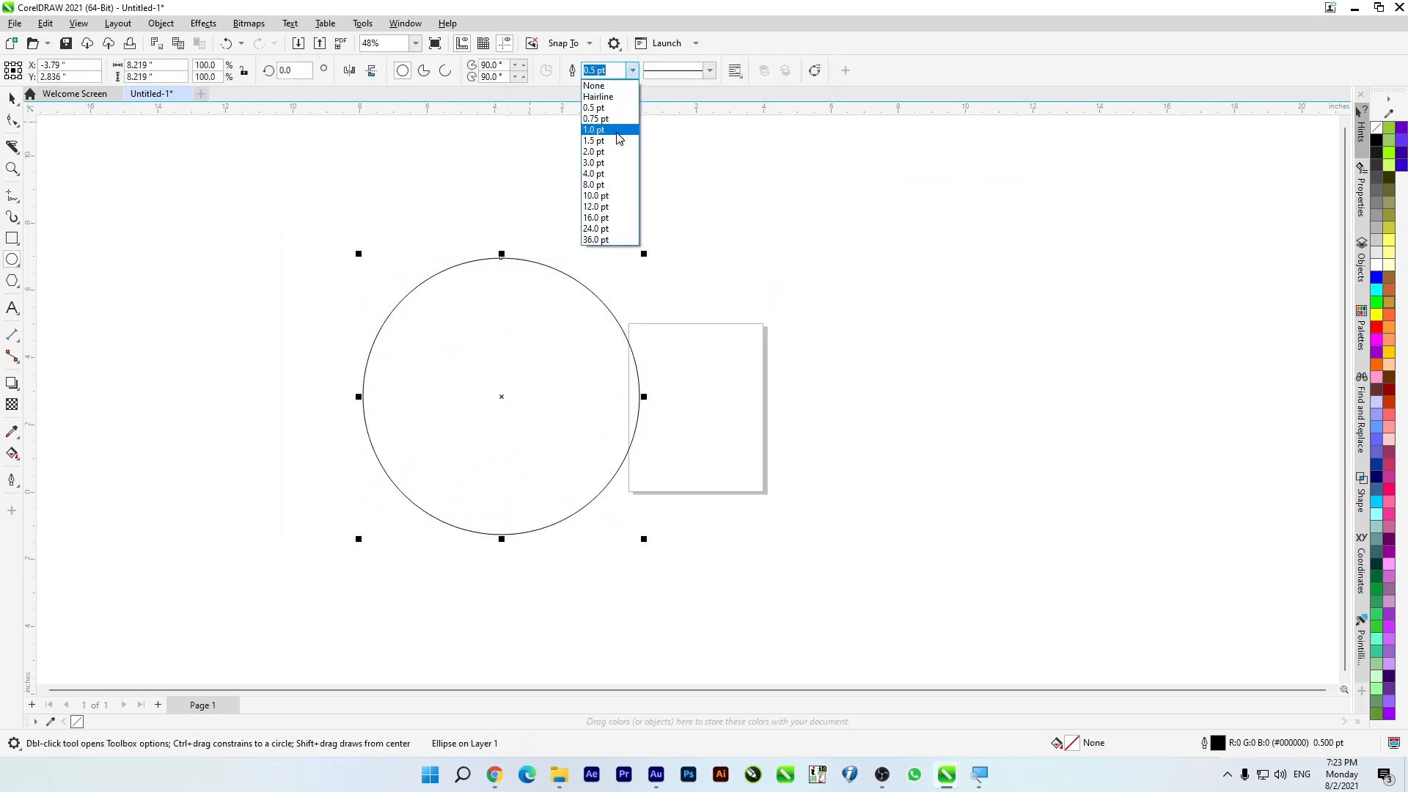
pyautogui.click(618, 153)
pyautogui.click(632, 71)
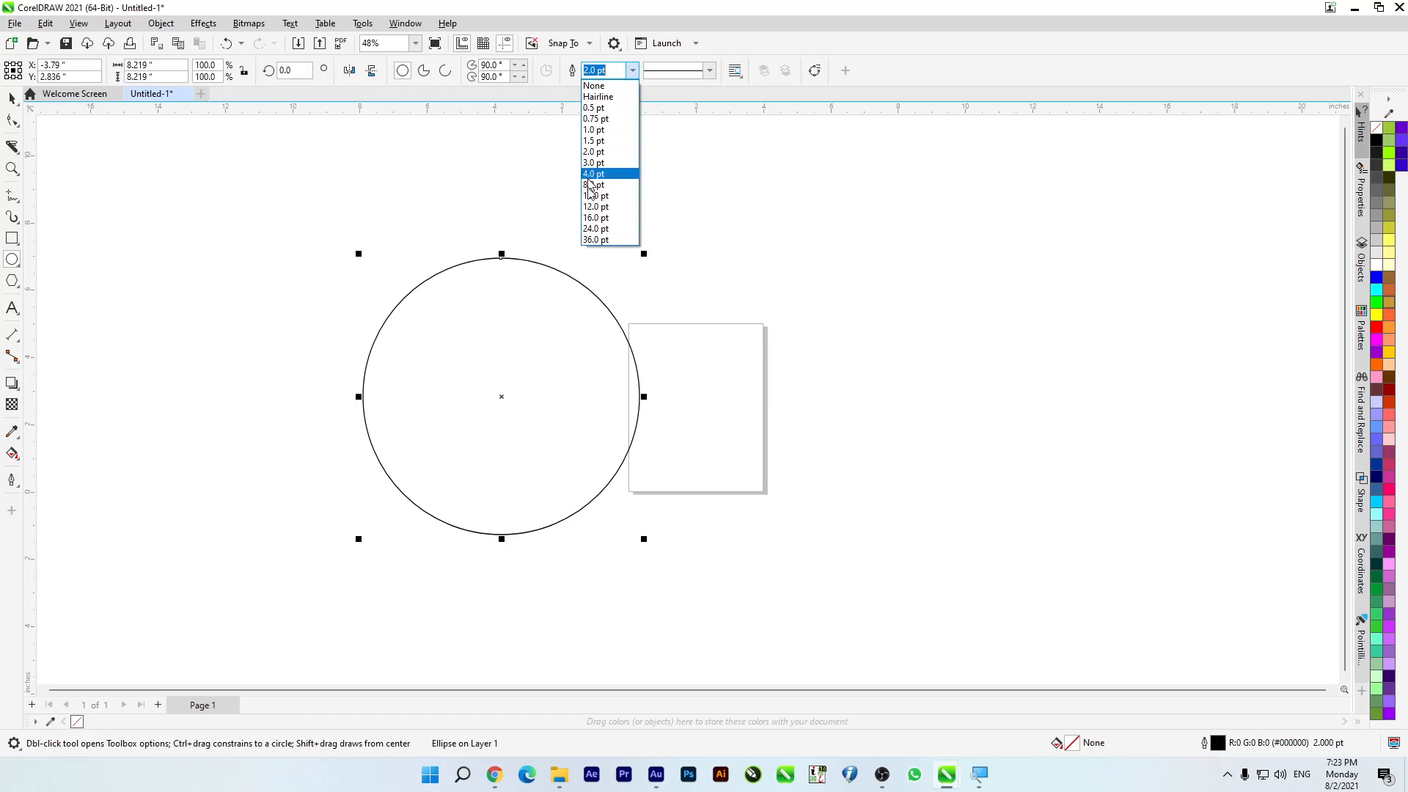
pyautogui.click(597, 186)
pyautogui.rightClick(1378, 329)
# Step: Move the red circle slightly up and left so it stands clear of the page
pyautogui.moveTo(403, 371); pyautogui.dragTo(505, 361)
pyautogui.press('Delete')
pyautogui.press('space')
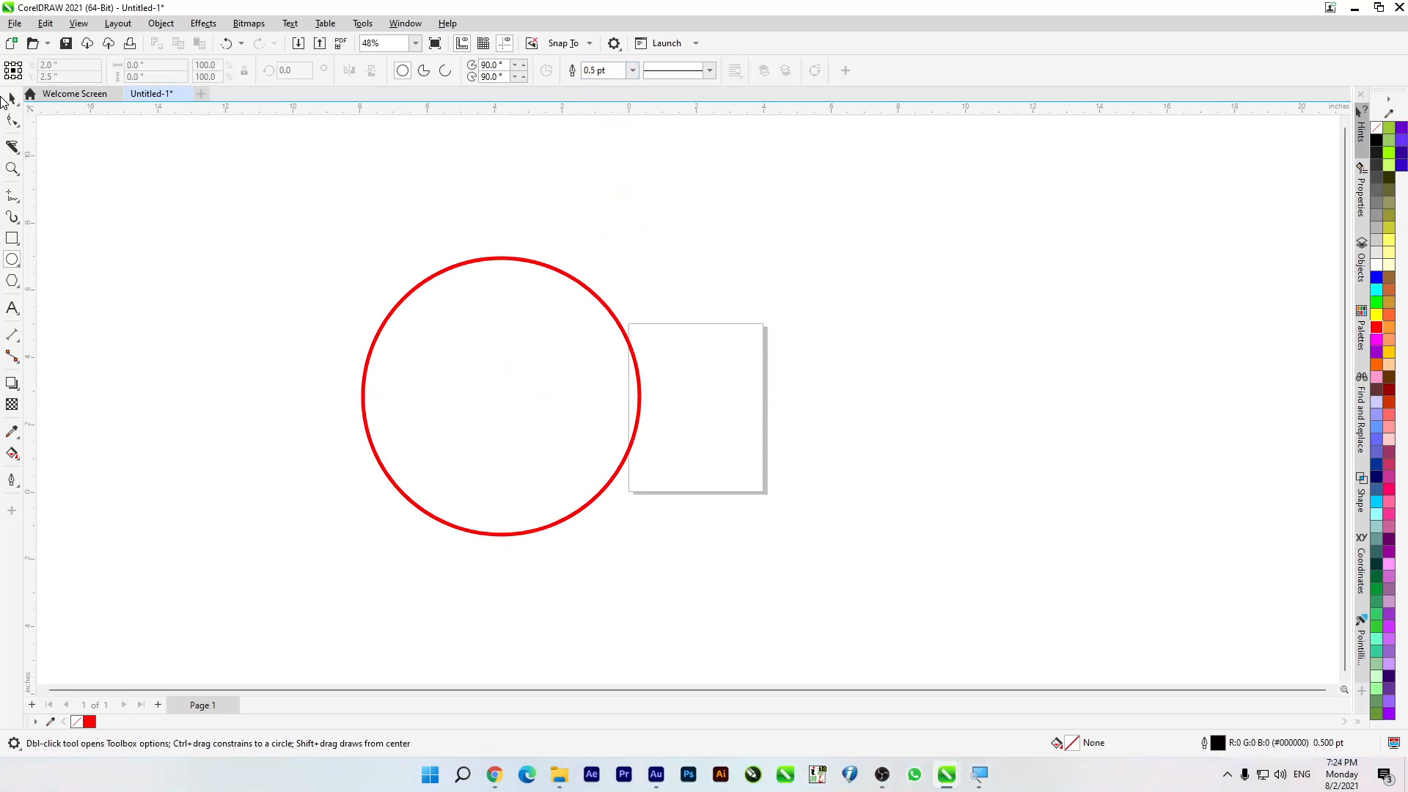
pyautogui.click(486, 365)
pyautogui.moveTo(437, 431); pyautogui.dragTo(441, 339)
pyautogui.moveTo(450, 287); pyautogui.dragTo(484, 299)
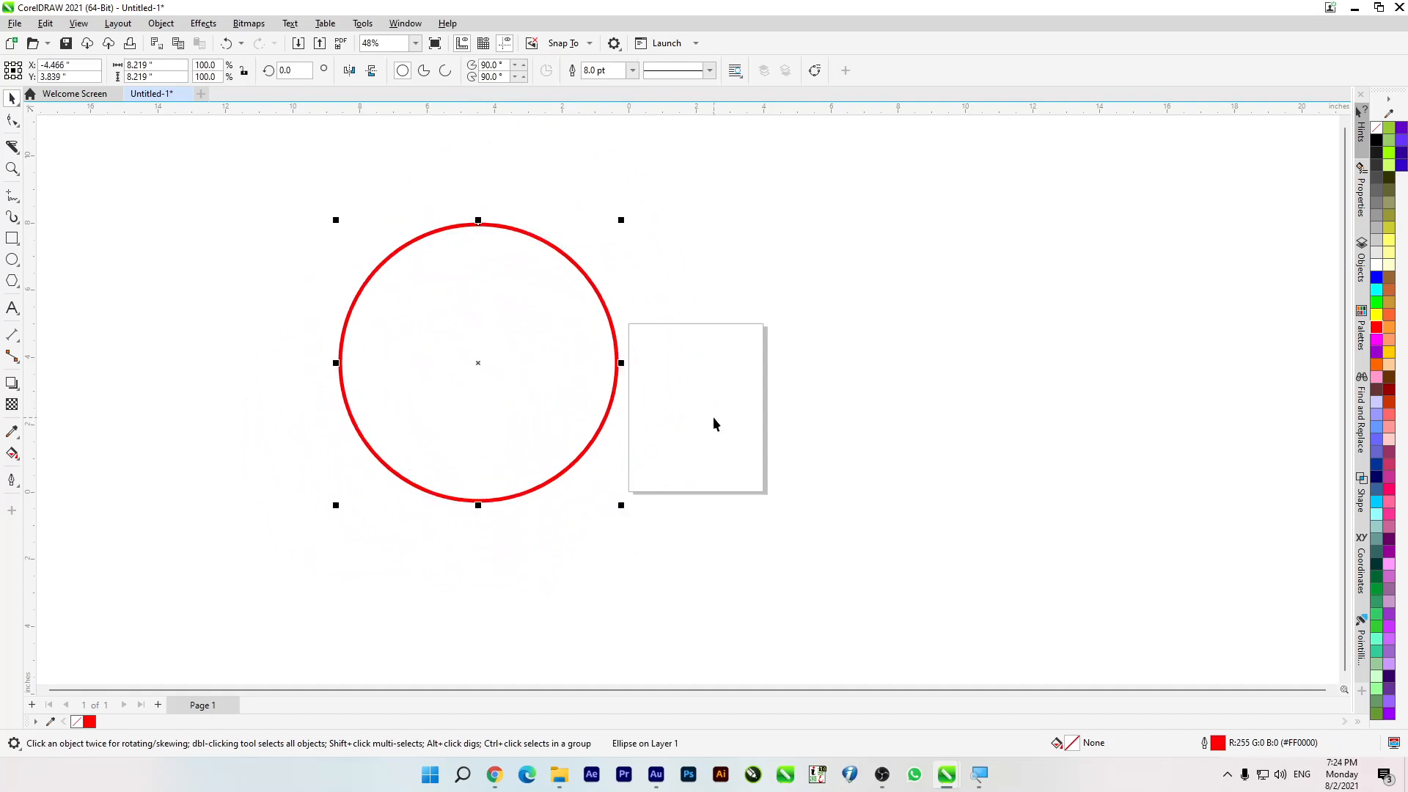
# Step: Slice the red circle with the Knife in freehand mode along a path starting and ending near its upper left
pyautogui.click(13, 146)
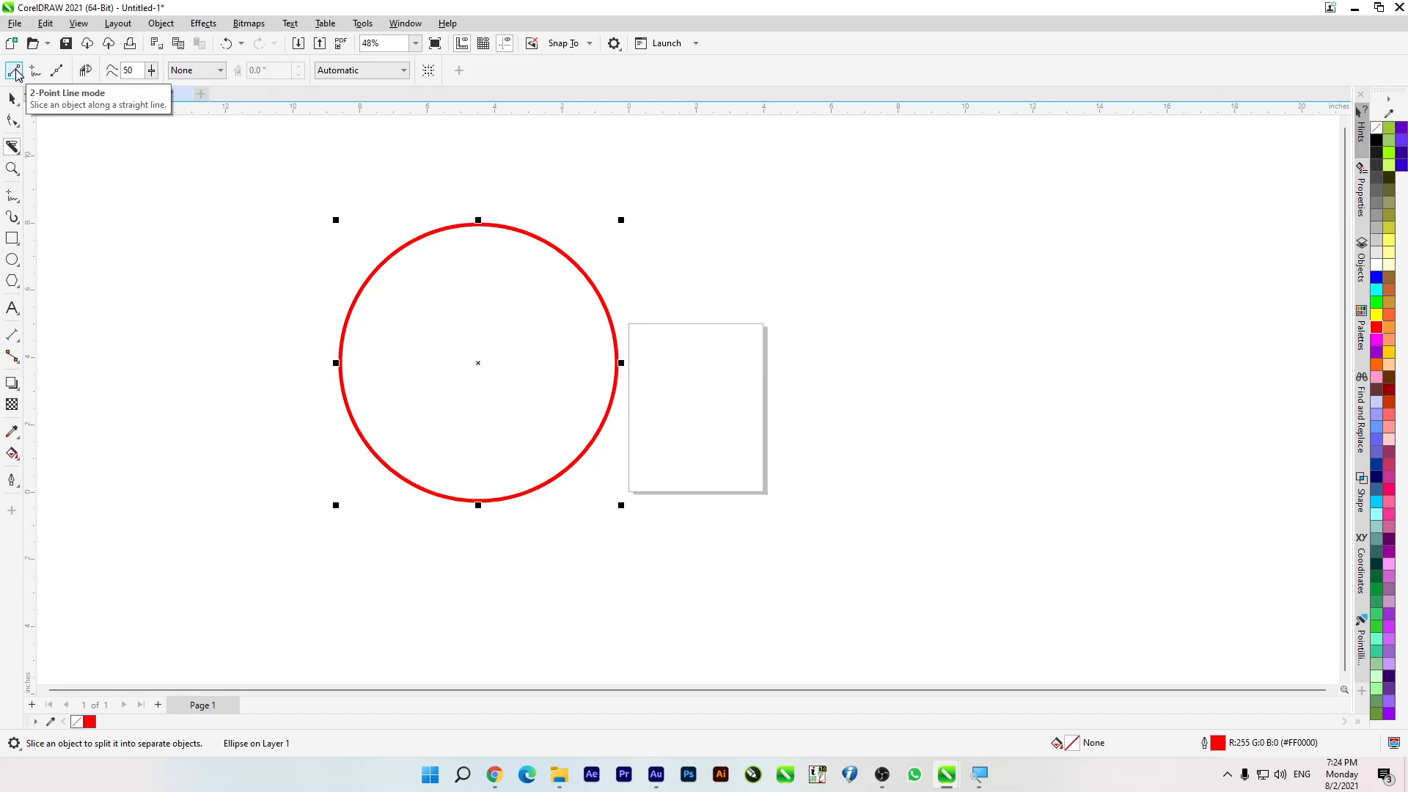
pyautogui.click(15, 201)
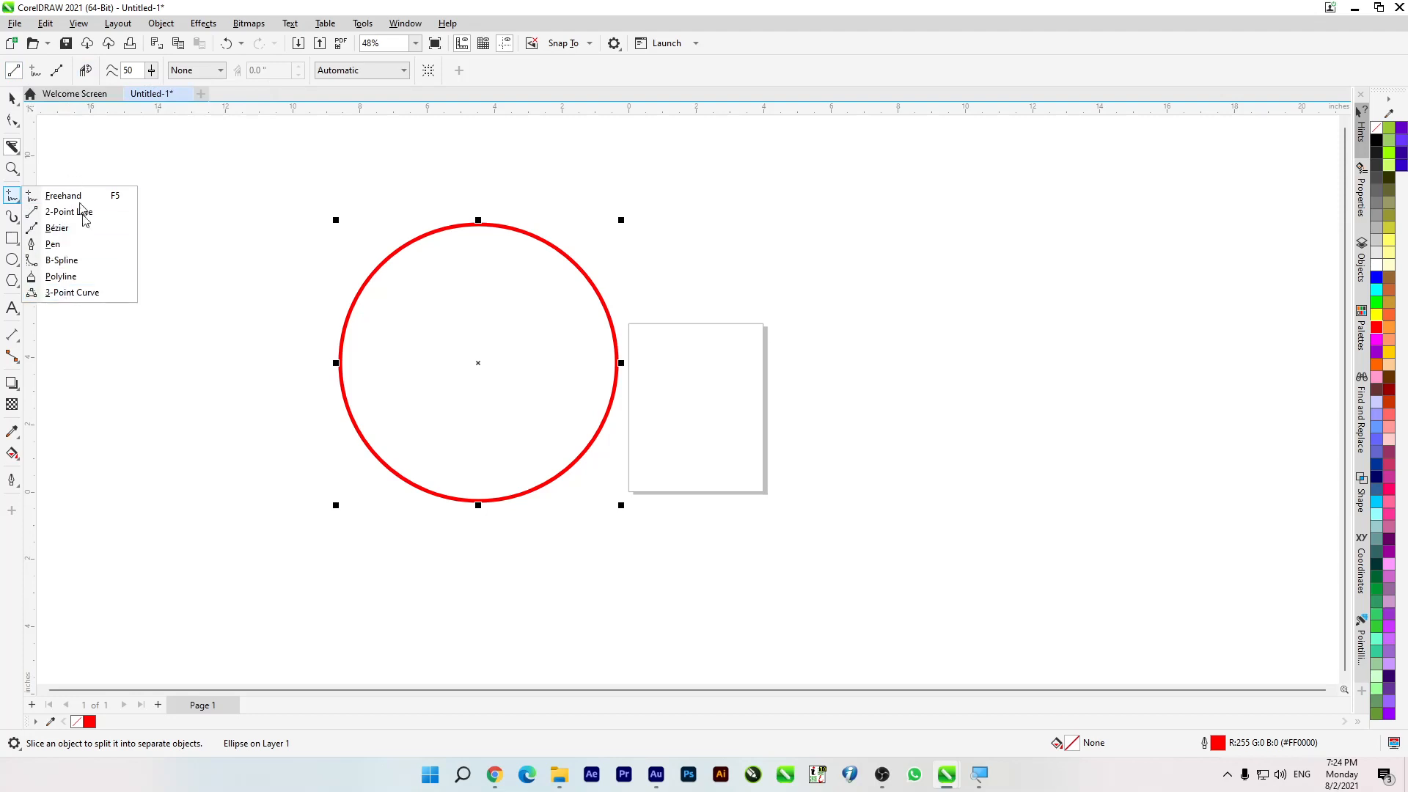
pyautogui.click(208, 178)
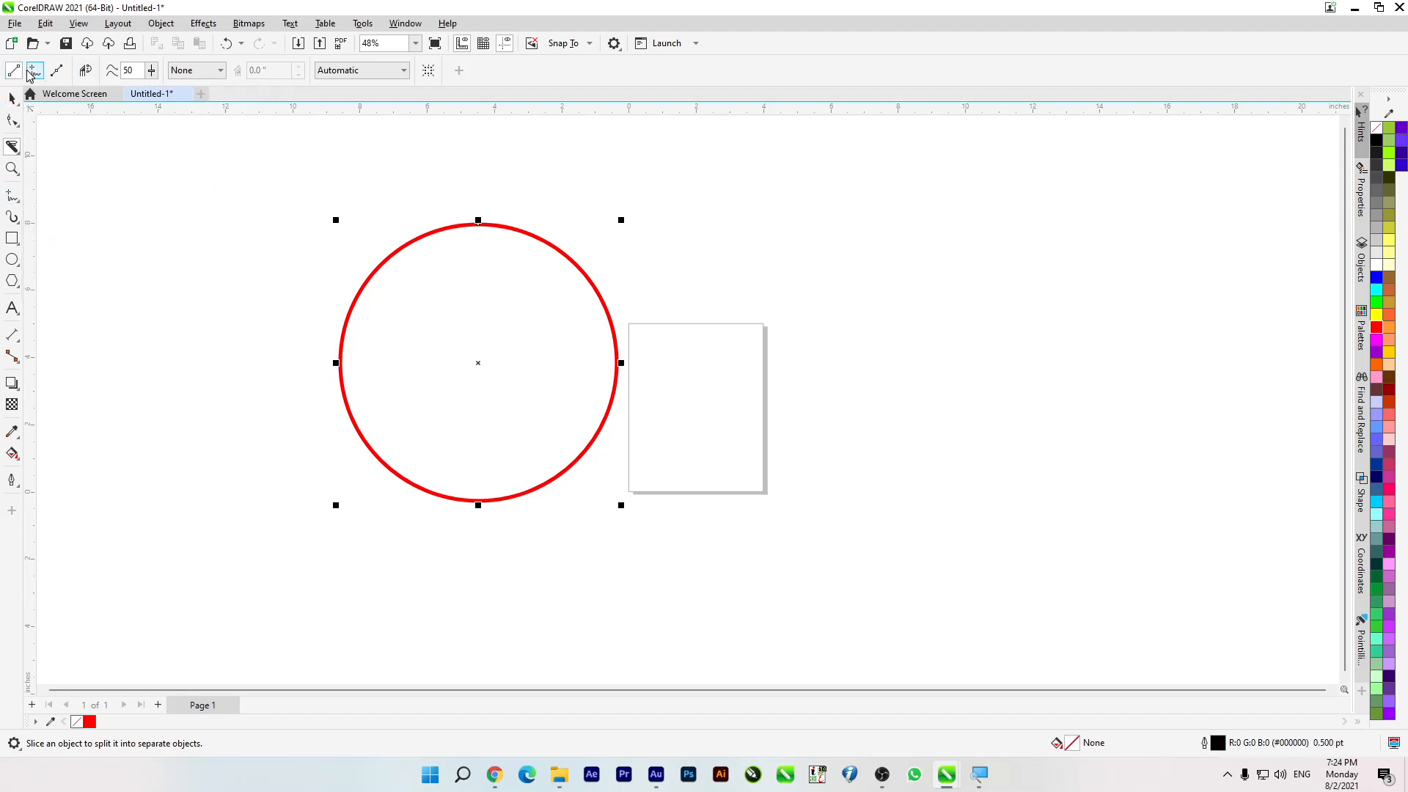
pyautogui.click(35, 73)
pyautogui.moveTo(296, 249)
pyautogui.mouseDown()
pyautogui.moveTo(514, 357)
pyautogui.moveTo(581, 507)
pyautogui.moveTo(678, 496)
pyautogui.moveTo(714, 238)
pyautogui.moveTo(500, 289)
pyautogui.moveTo(378, 149)
pyautogui.moveTo(294, 192)
pyautogui.moveTo(281, 259)
pyautogui.mouseUp()
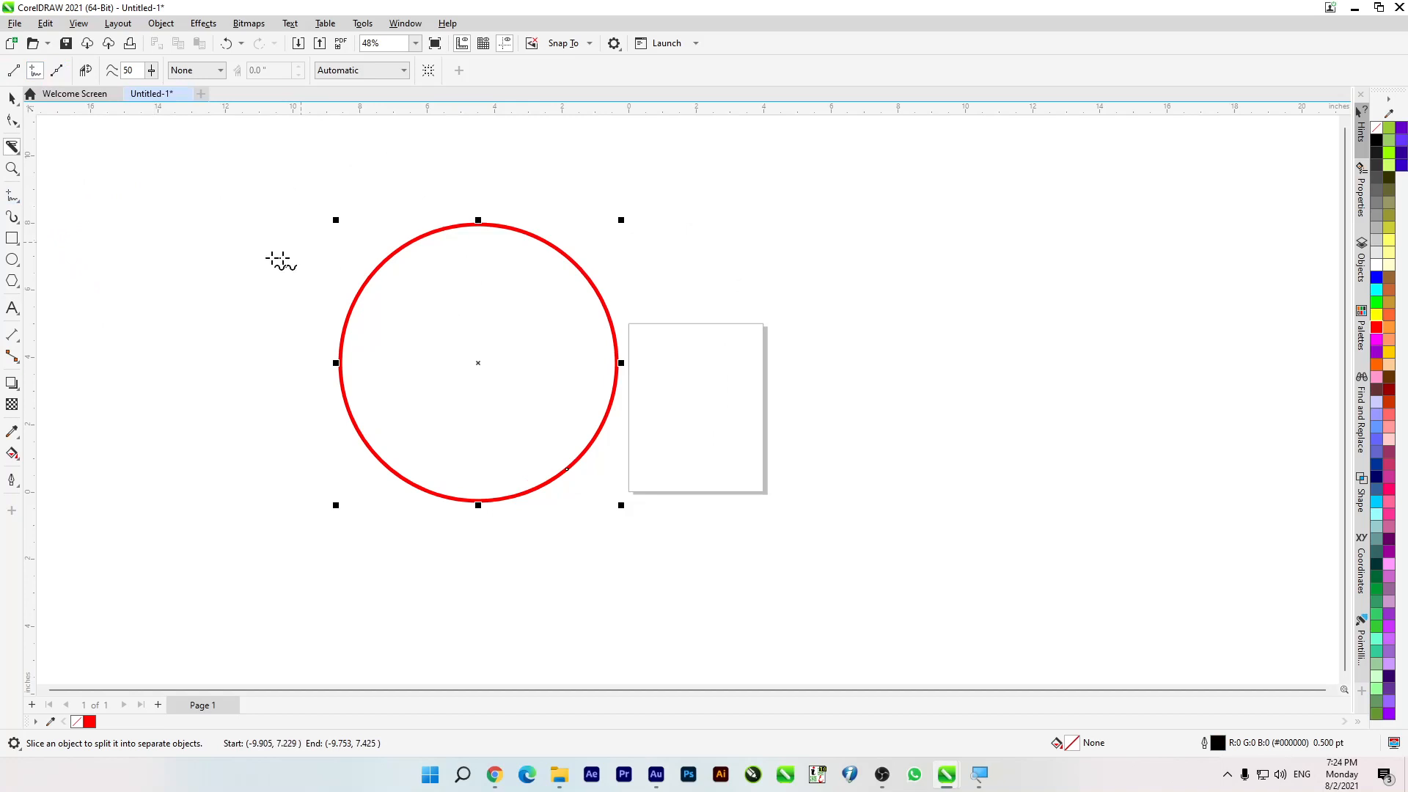
# Step: Move the two cut-off arcs to the right of the page, and shift the remaining circle part slightly up and left
pyautogui.click(12, 99)
pyautogui.click(369, 268)
pyautogui.moveTo(385, 266); pyautogui.dragTo(864, 278)
pyautogui.moveTo(462, 507)
pyautogui.mouseDown()
pyautogui.moveTo(258, 490)
pyautogui.moveTo(461, 482)
pyautogui.mouseUp()
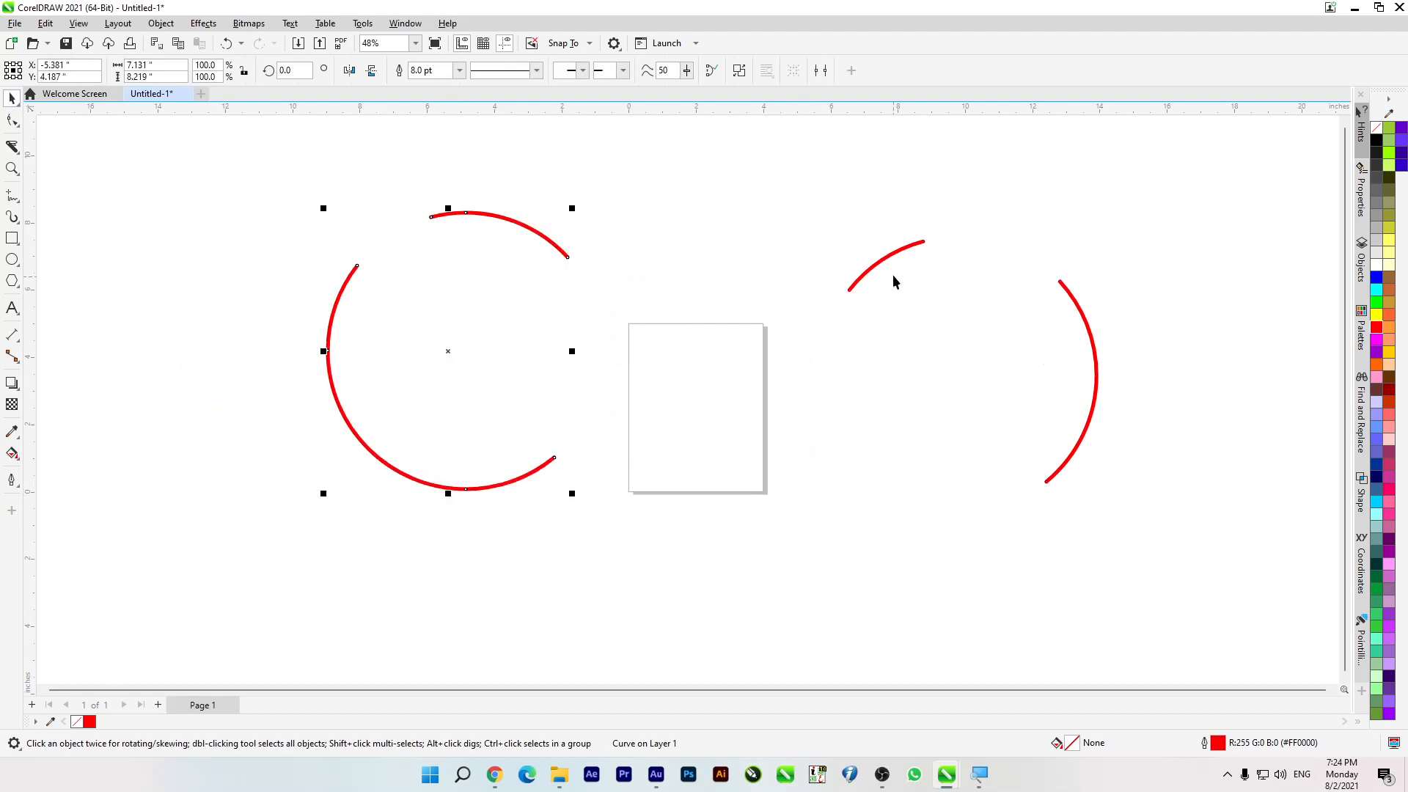
# Step: Move the cut-off arcs closer to the remaining circle part at about the same height, and leave them deselected
pyautogui.moveTo(881, 263); pyautogui.dragTo(812, 303)
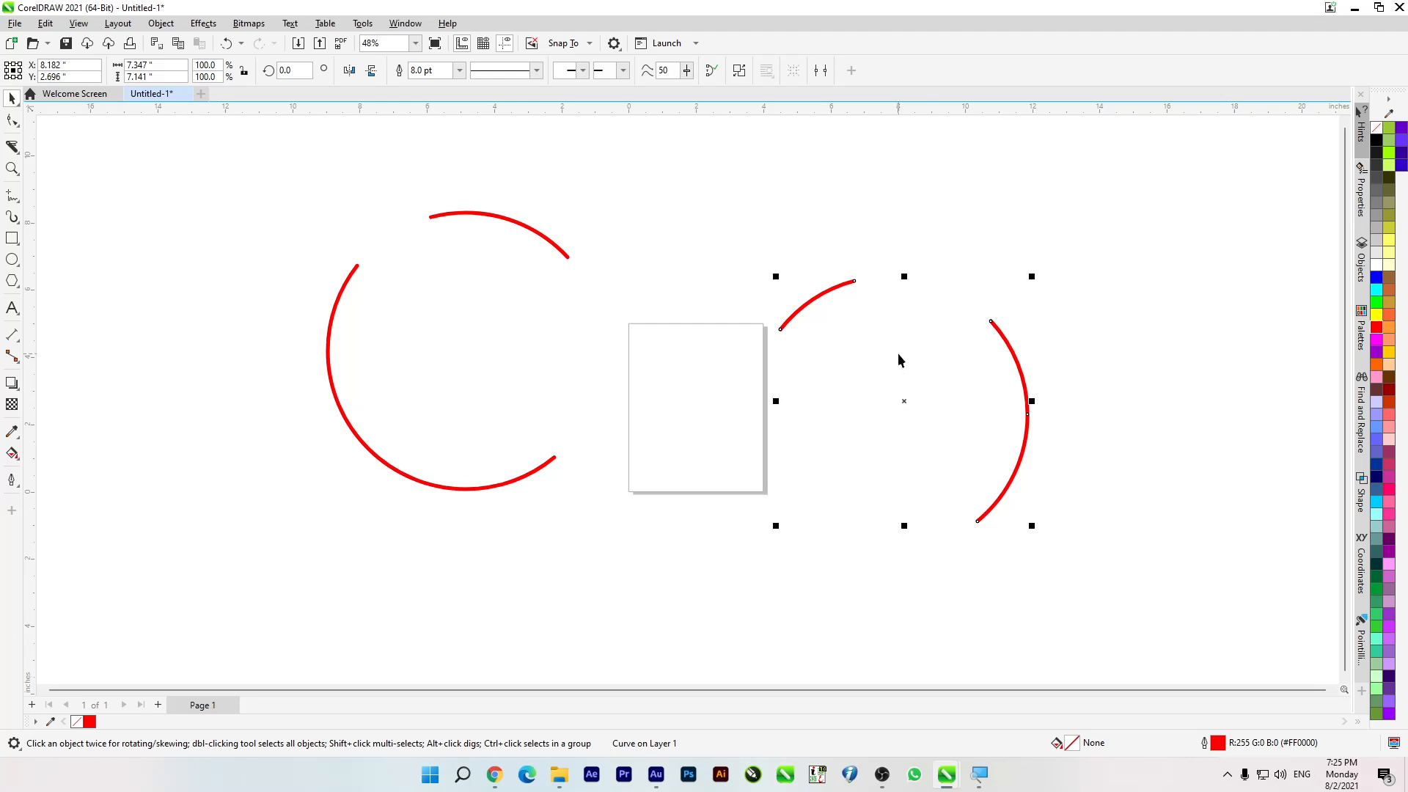
pyautogui.moveTo(906, 399); pyautogui.dragTo(818, 329)
pyautogui.click(632, 236)
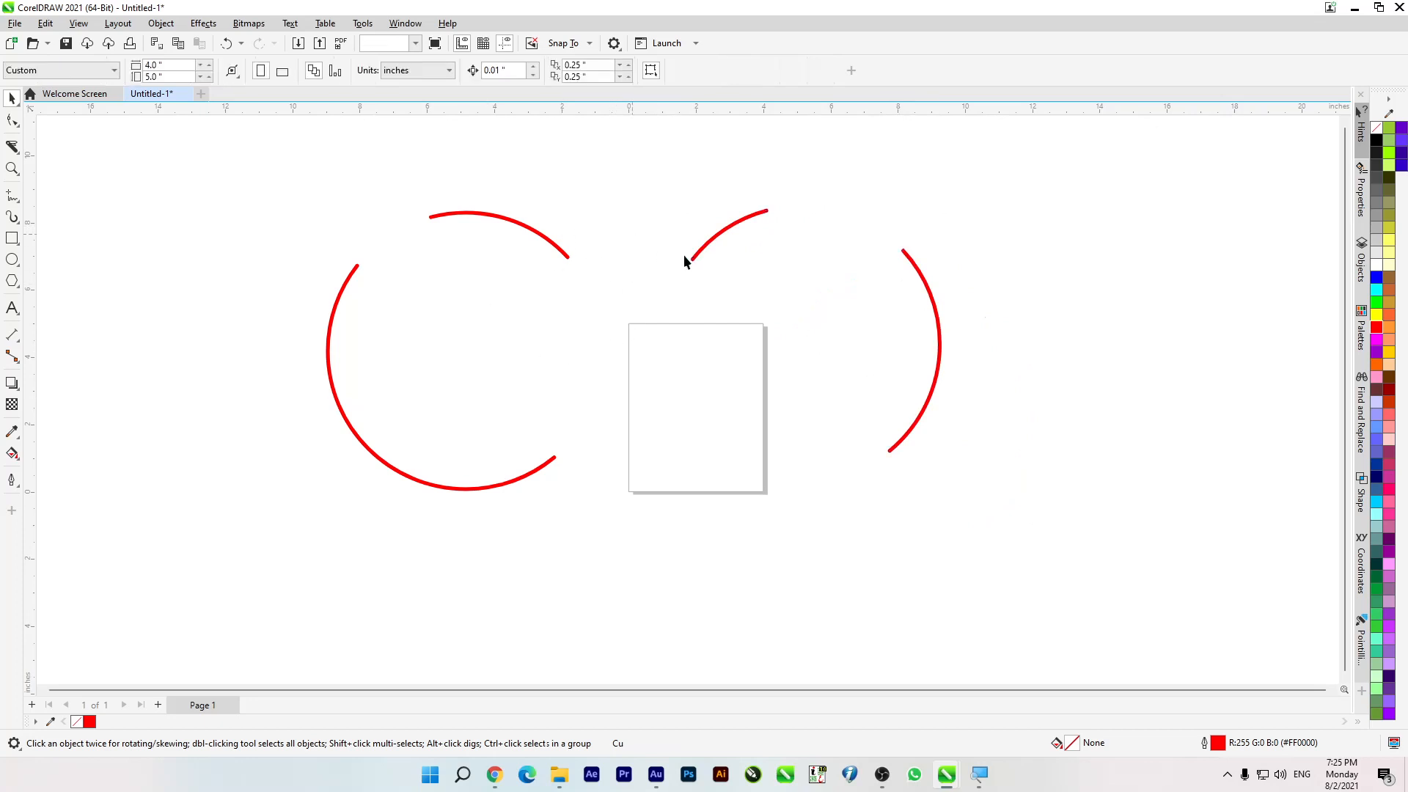
pyautogui.click(696, 254)
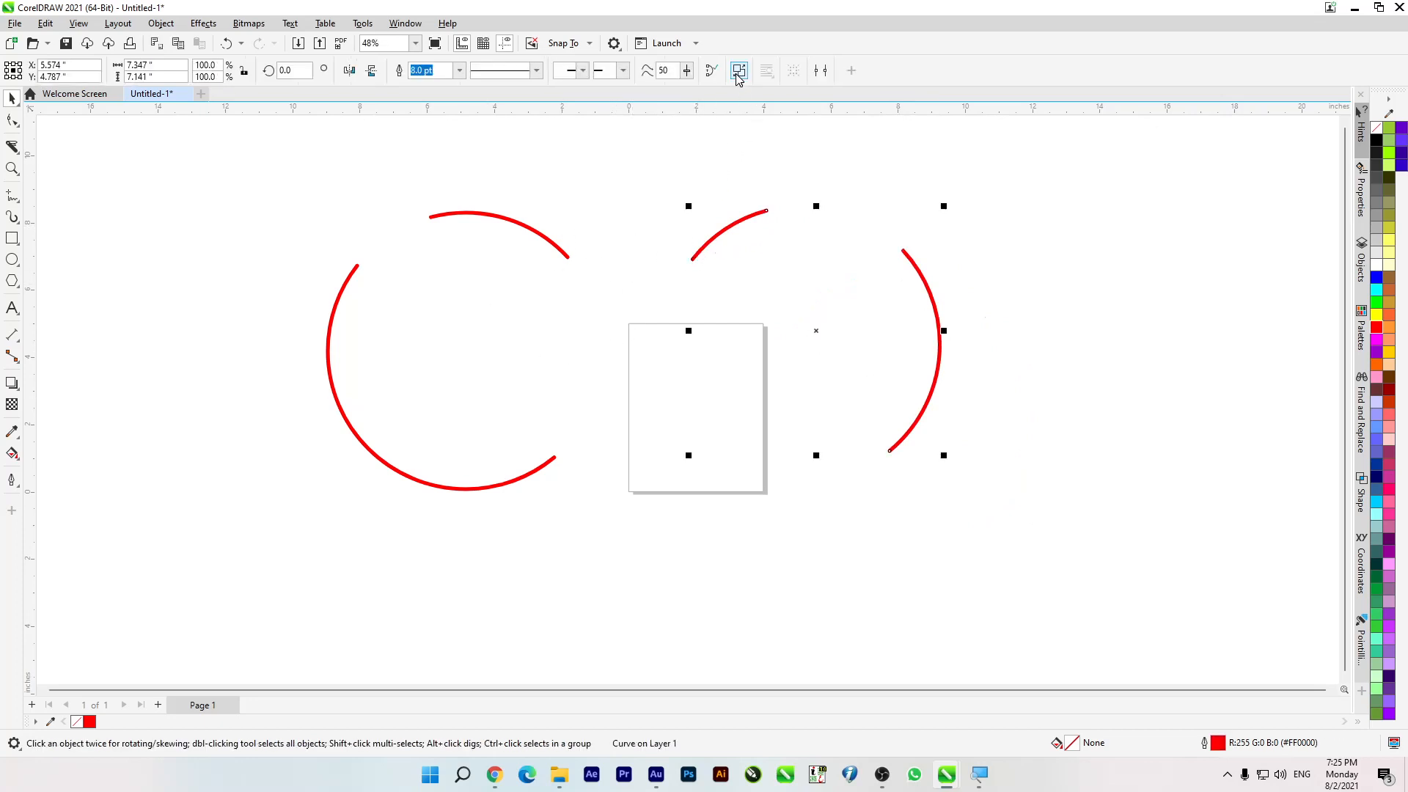
pyautogui.click(631, 208)
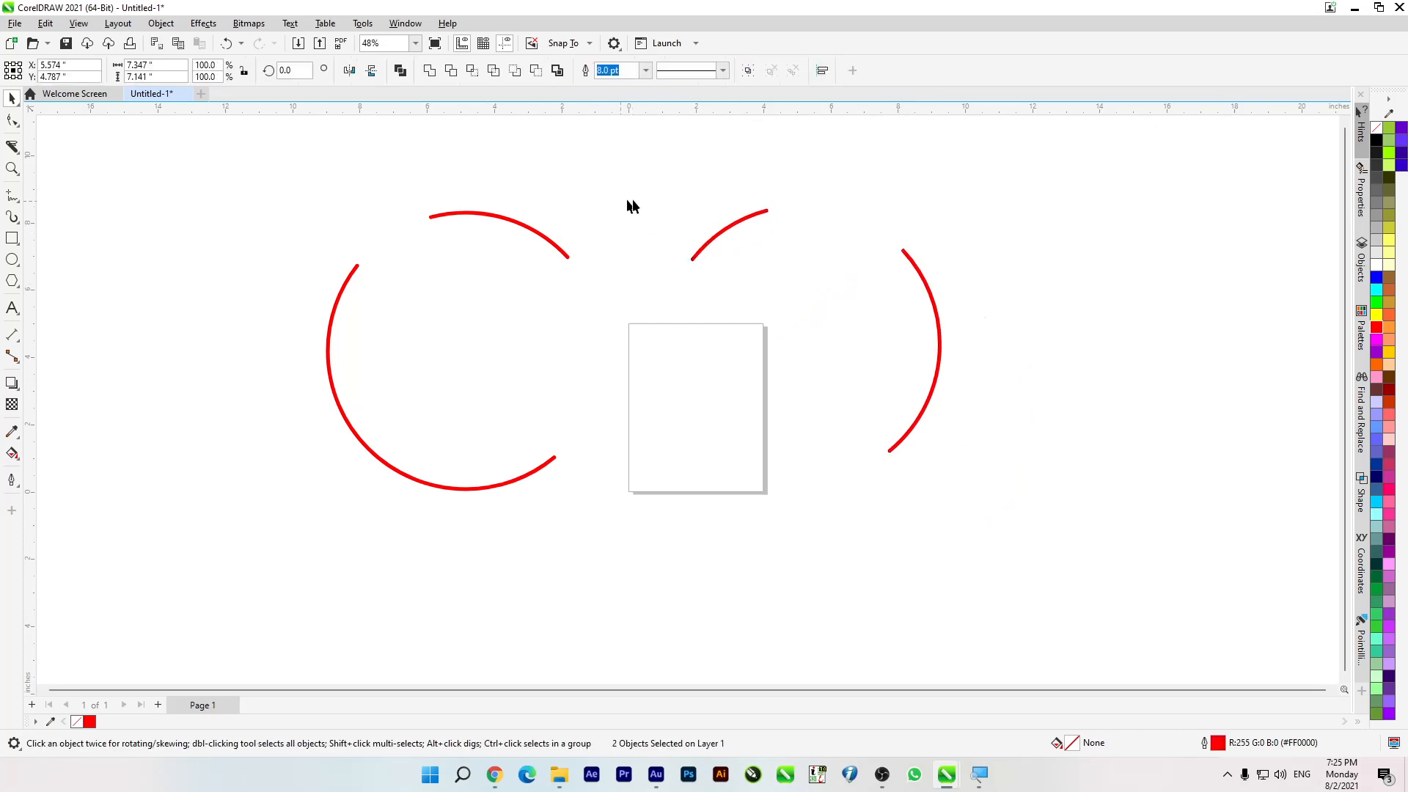
# Step: Move the short upper arc to the far right of the page, and shift the tall arc beside the page slightly left
pyautogui.click(729, 230)
pyautogui.moveTo(733, 227); pyautogui.dragTo(1111, 270)
pyautogui.moveTo(943, 333); pyautogui.dragTo(897, 341)
# Step: Break apart the two-arc remainder of the red circle, and move its upper arc down and left across the lower one
pyautogui.click(431, 217)
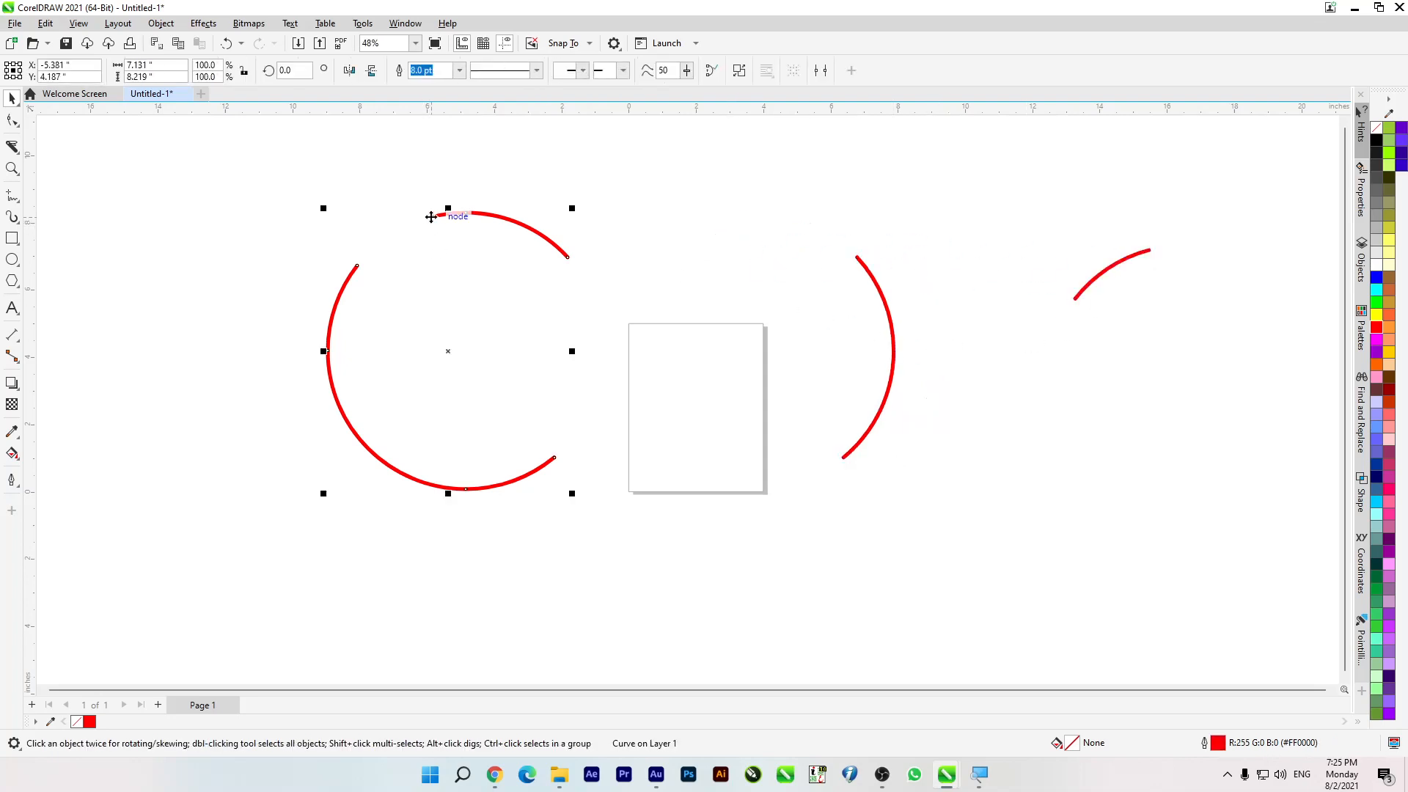
pyautogui.hotkey('ctrl', 'k')
pyautogui.click(546, 227)
pyautogui.moveTo(512, 222); pyautogui.dragTo(337, 378)
# Step: Delete all the red arcs on both sides of the page
pyautogui.moveTo(154, 208); pyautogui.dragTo(442, 497)
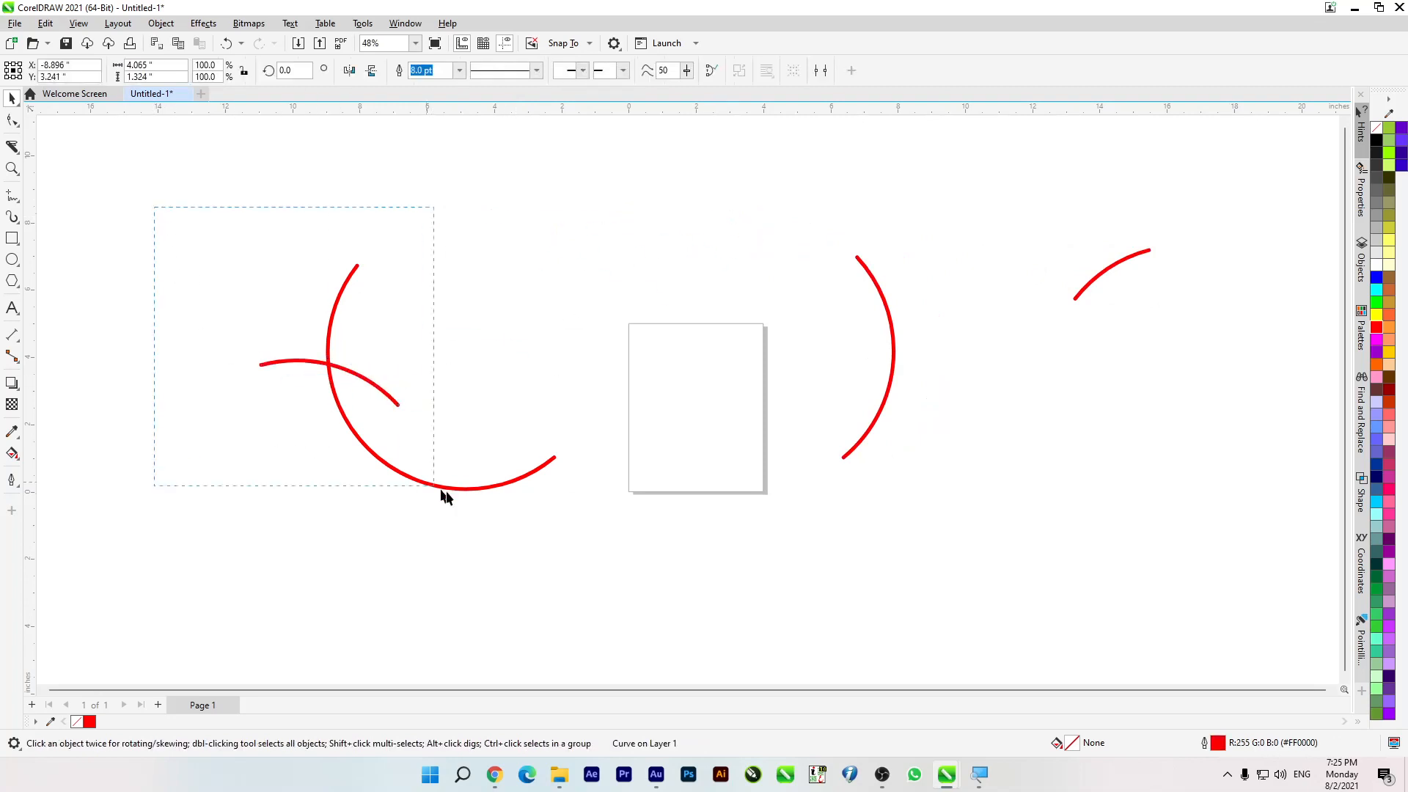
pyautogui.moveTo(621, 537); pyautogui.dragTo(622, 537)
pyautogui.press('Delete')
pyautogui.moveTo(726, 213); pyautogui.dragTo(1173, 522)
pyautogui.press('Delete')
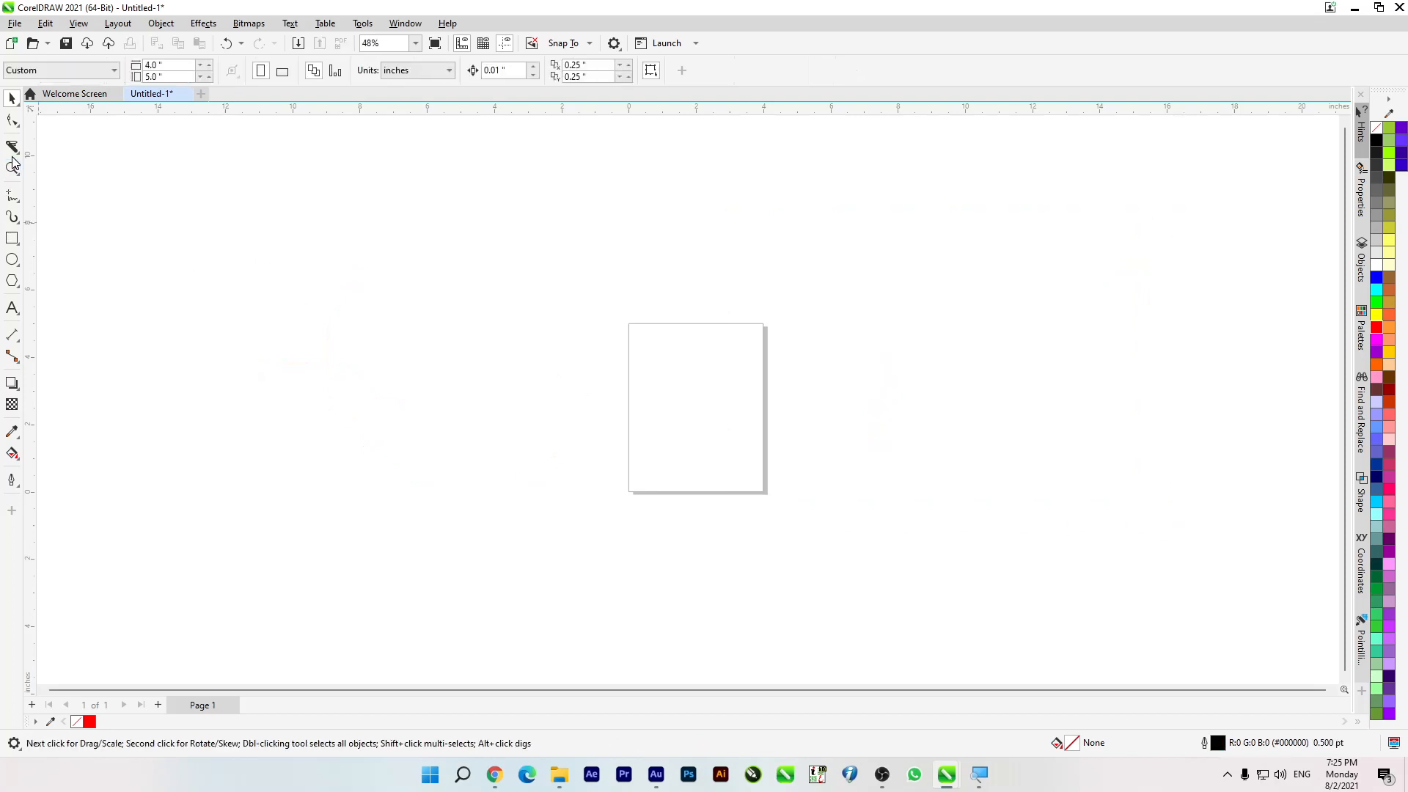
# Step: Draw a square about 6.93 inches wide to the left of the page and set its outline width to 10 pt
pyautogui.click(12, 238)
pyautogui.moveTo(278, 238)
pyautogui.mouseDown()
pyautogui.moveTo(474, 418)
pyautogui.moveTo(511, 472)
pyautogui.mouseUp()
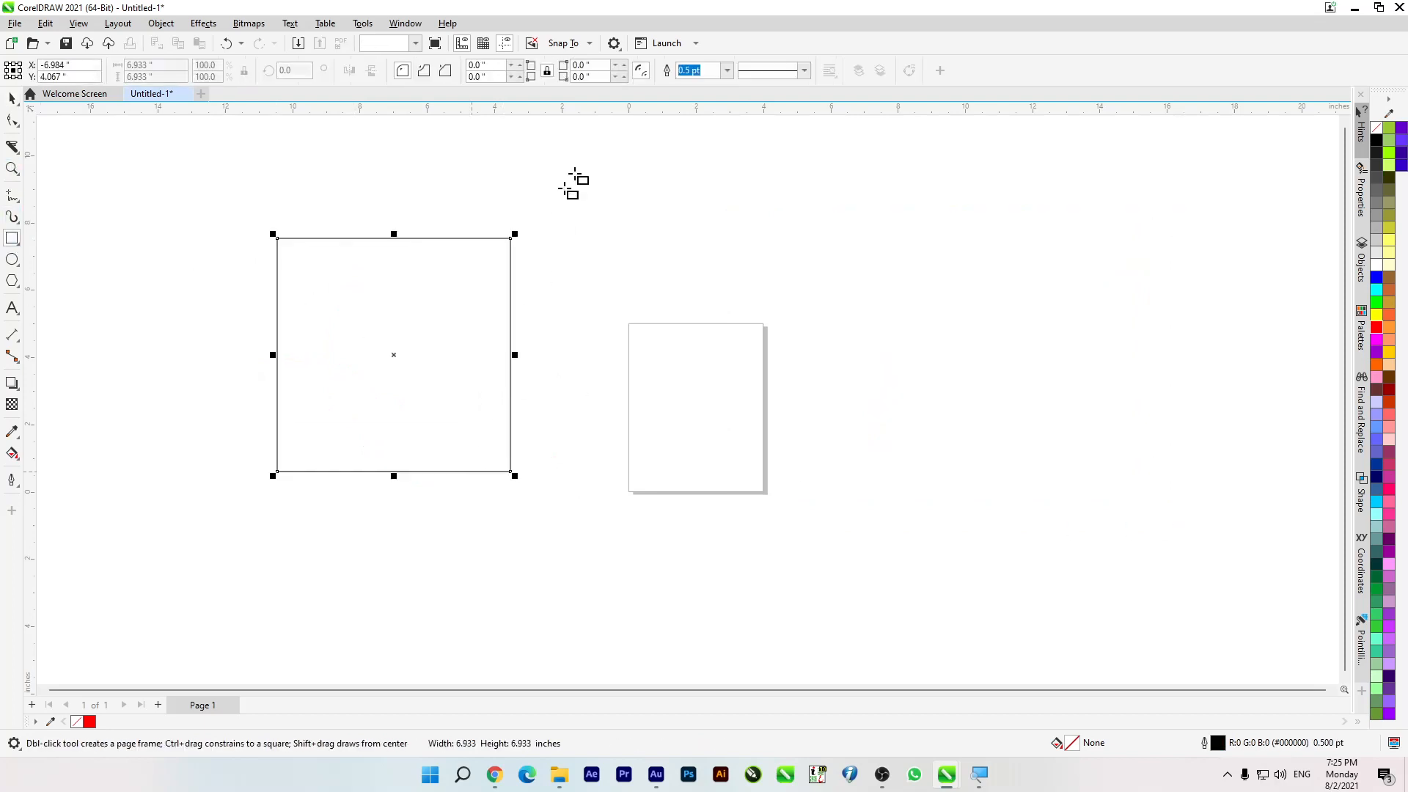
pyautogui.click(727, 71)
pyautogui.click(723, 200)
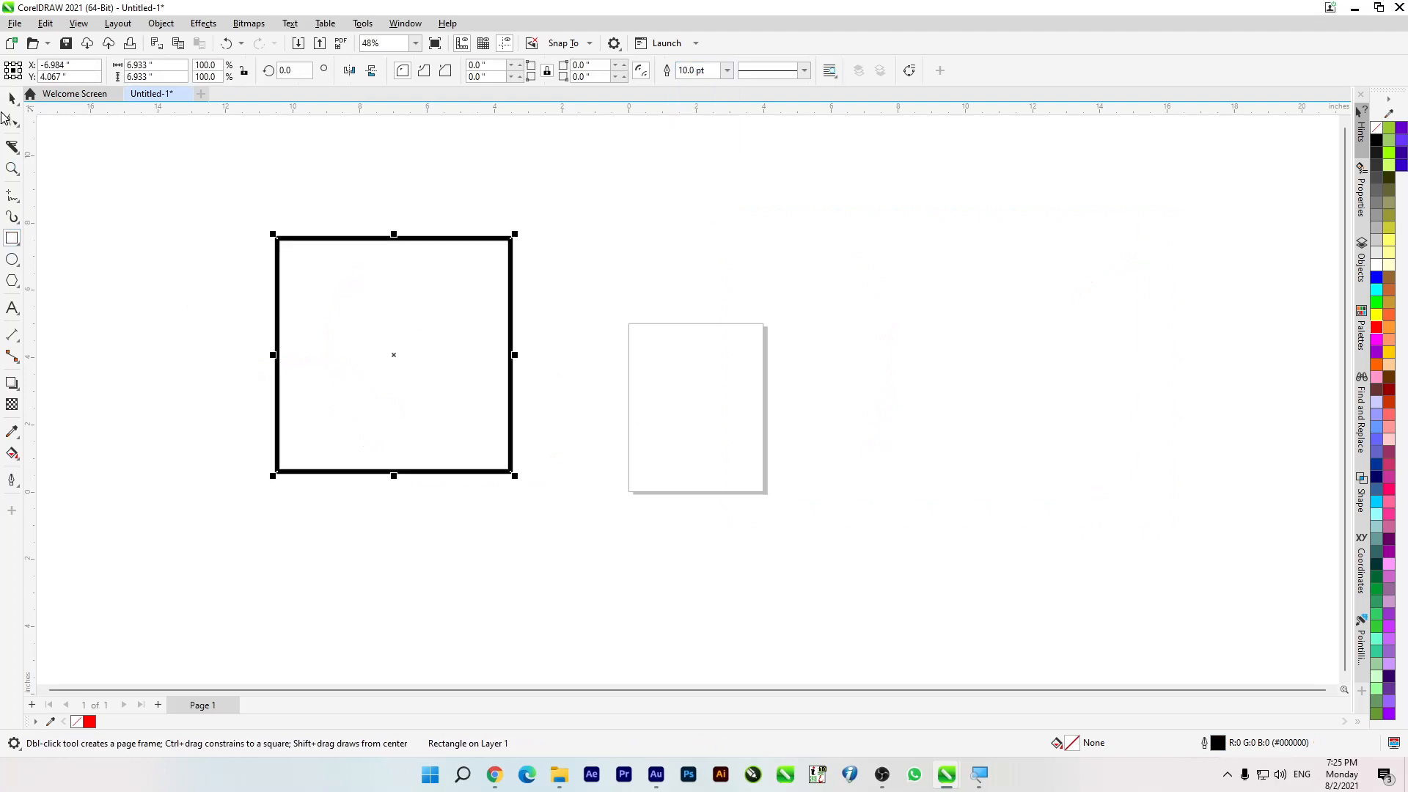
# Step: Slice the upper part of the square with the Knife in Bézier mode along a curved path running across both vertical sides
pyautogui.click(13, 148)
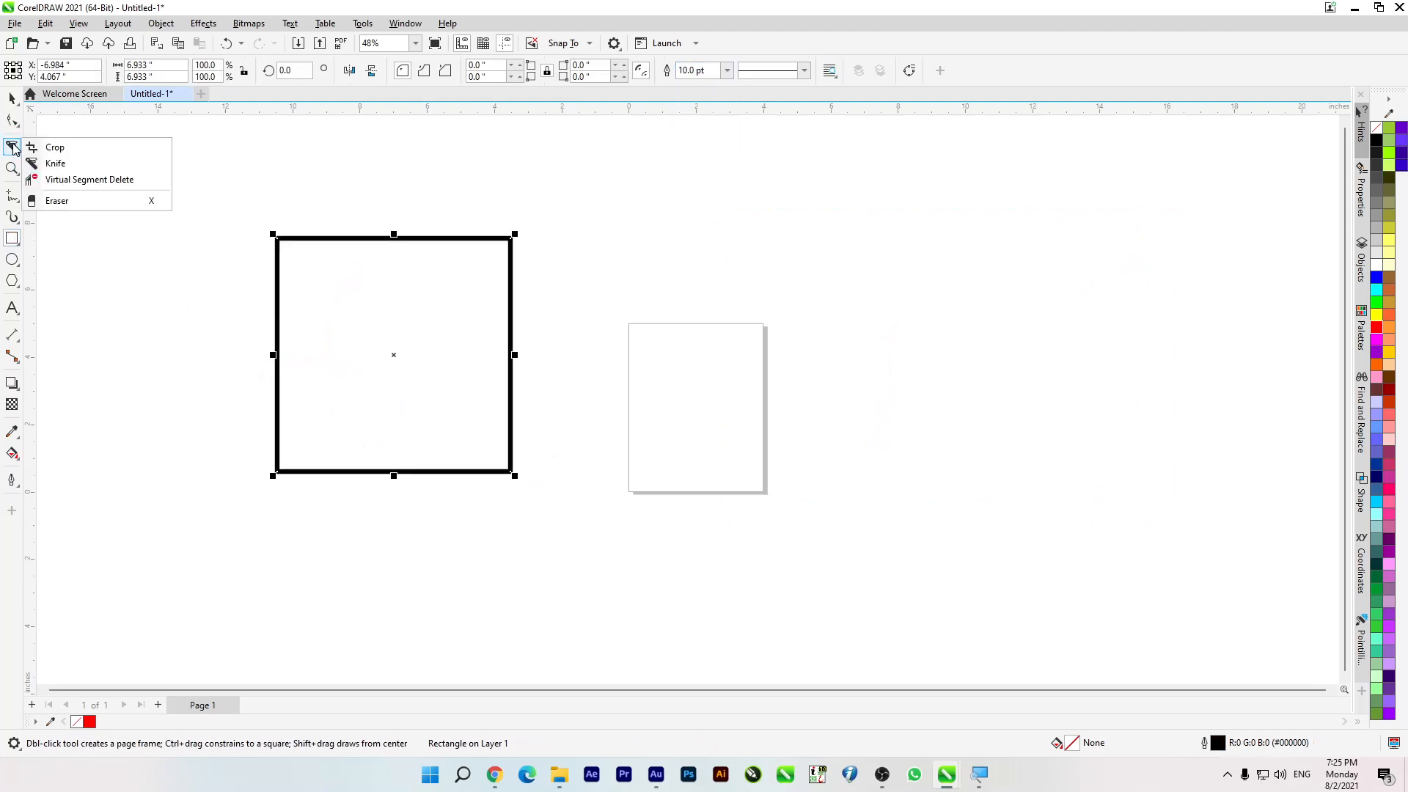
pyautogui.click(61, 164)
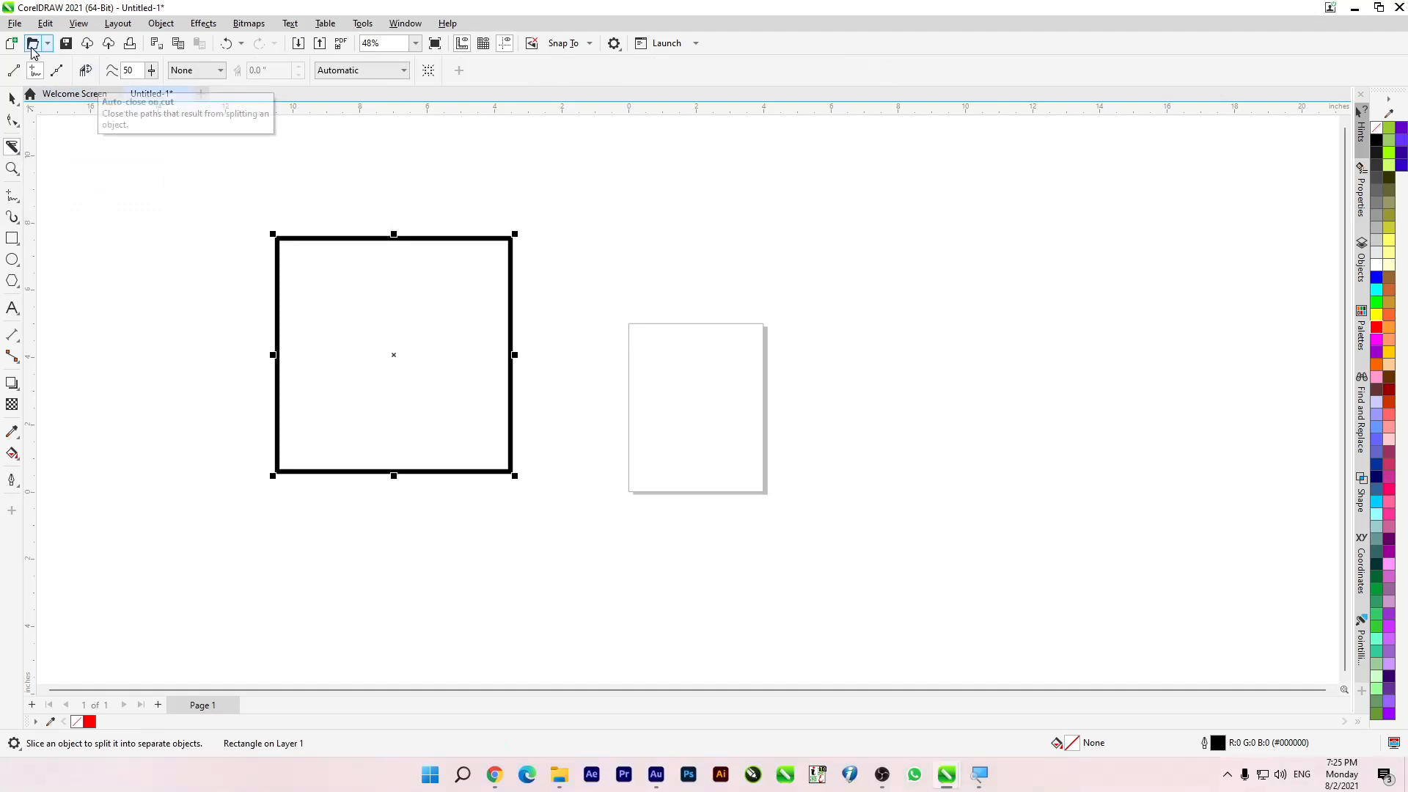
pyautogui.click(56, 72)
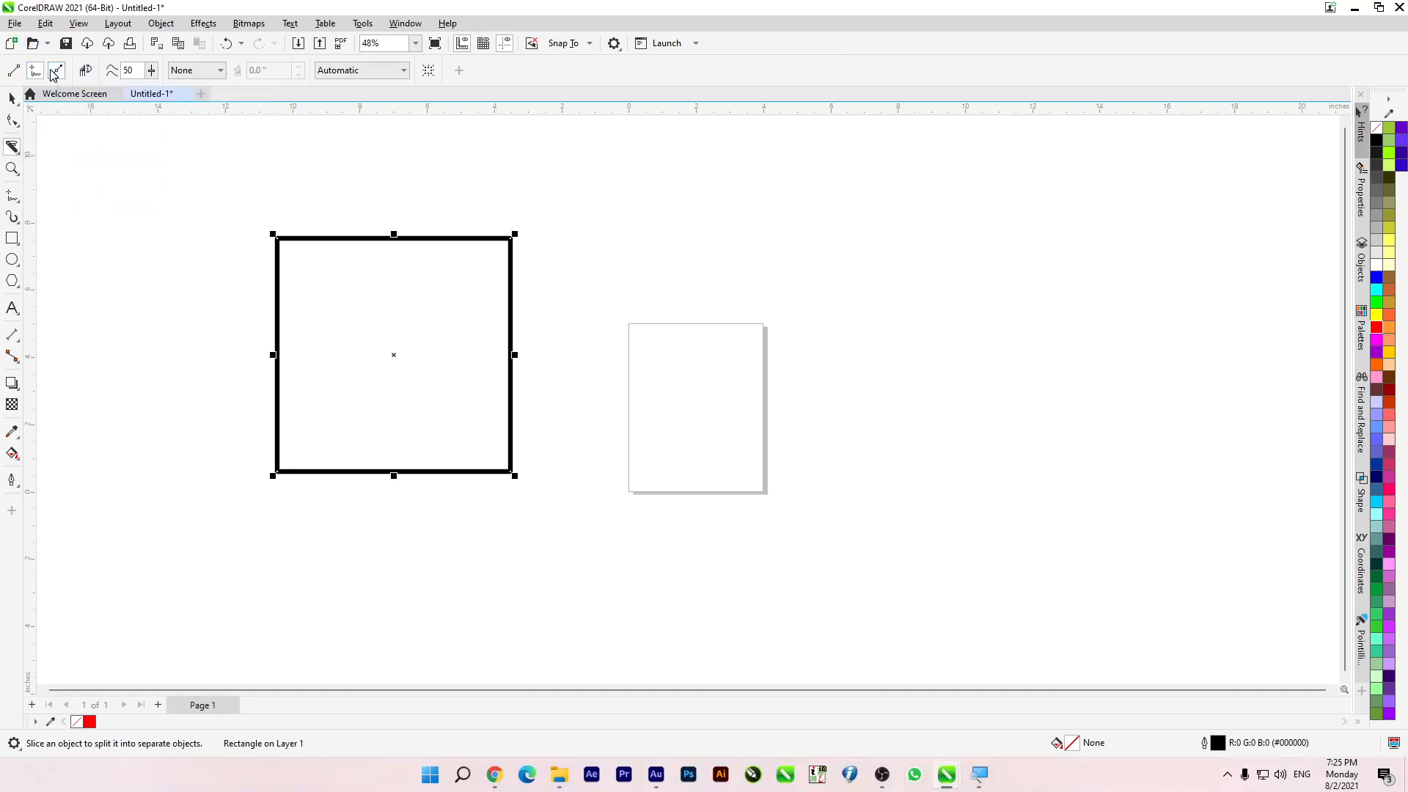
pyautogui.moveTo(216, 275); pyautogui.dragTo(539, 414)
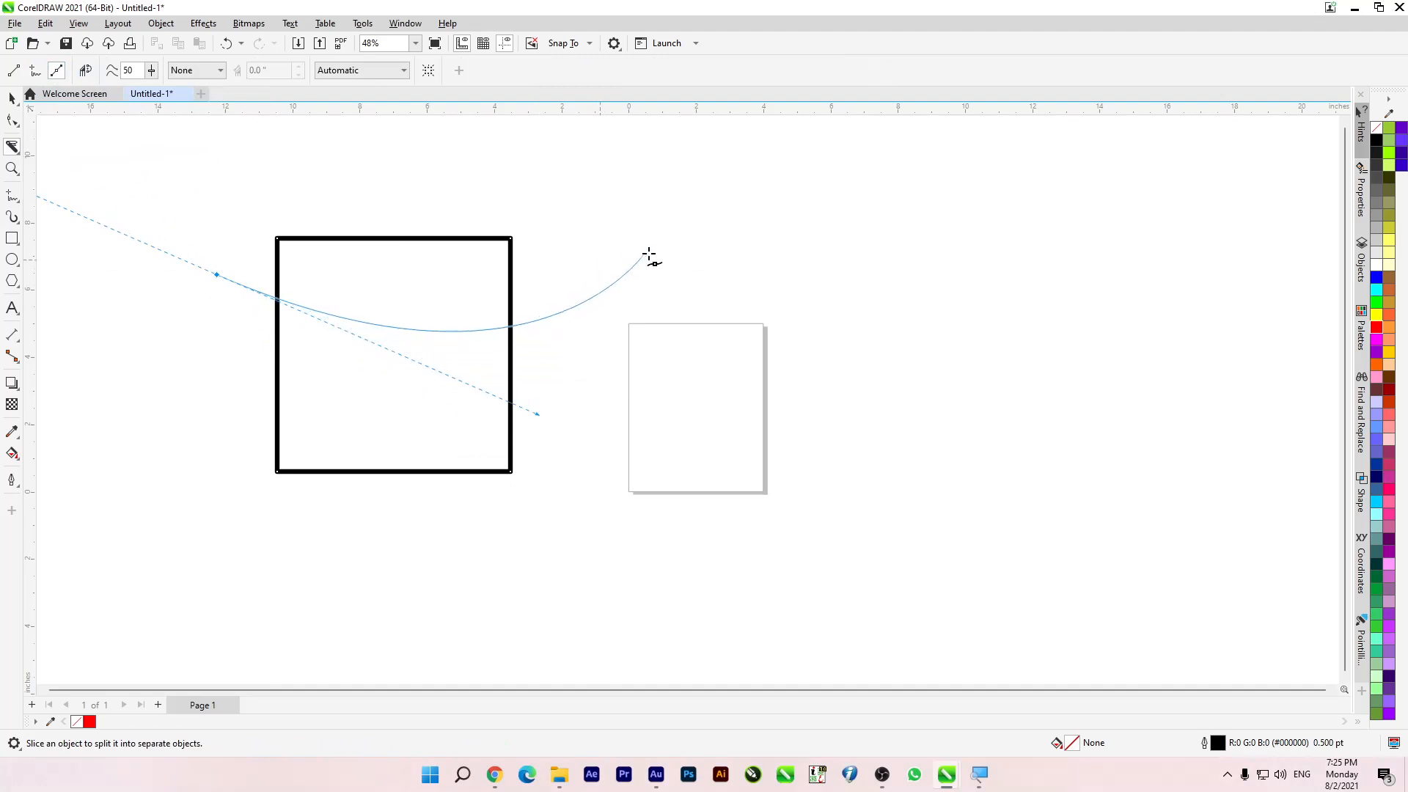
pyautogui.click(675, 217)
pyautogui.doubleClick(637, 440)
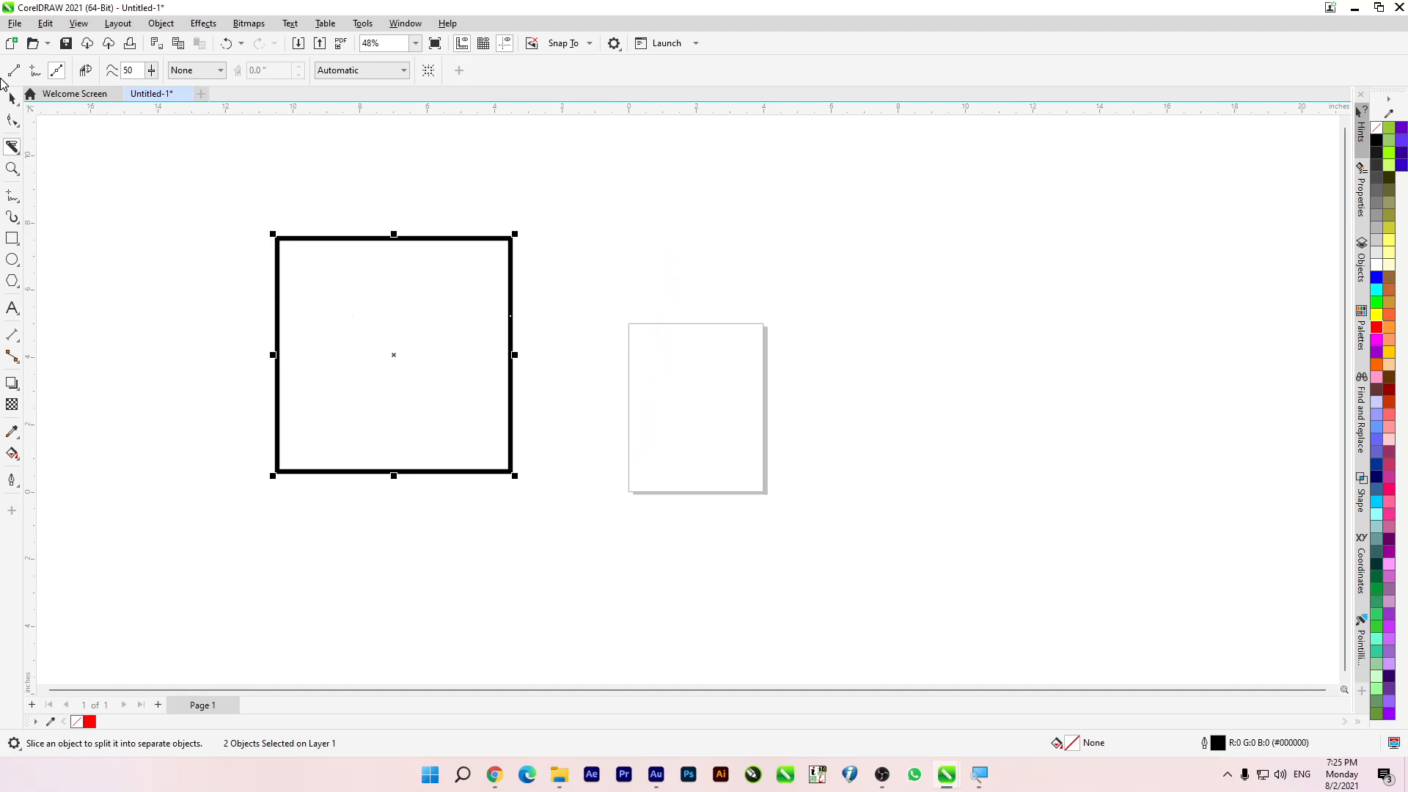
# Step: Move the cut-off upper part of the square to the right and delete it
pyautogui.click(10, 99)
pyautogui.moveTo(367, 237); pyautogui.dragTo(725, 237)
pyautogui.press('Delete')
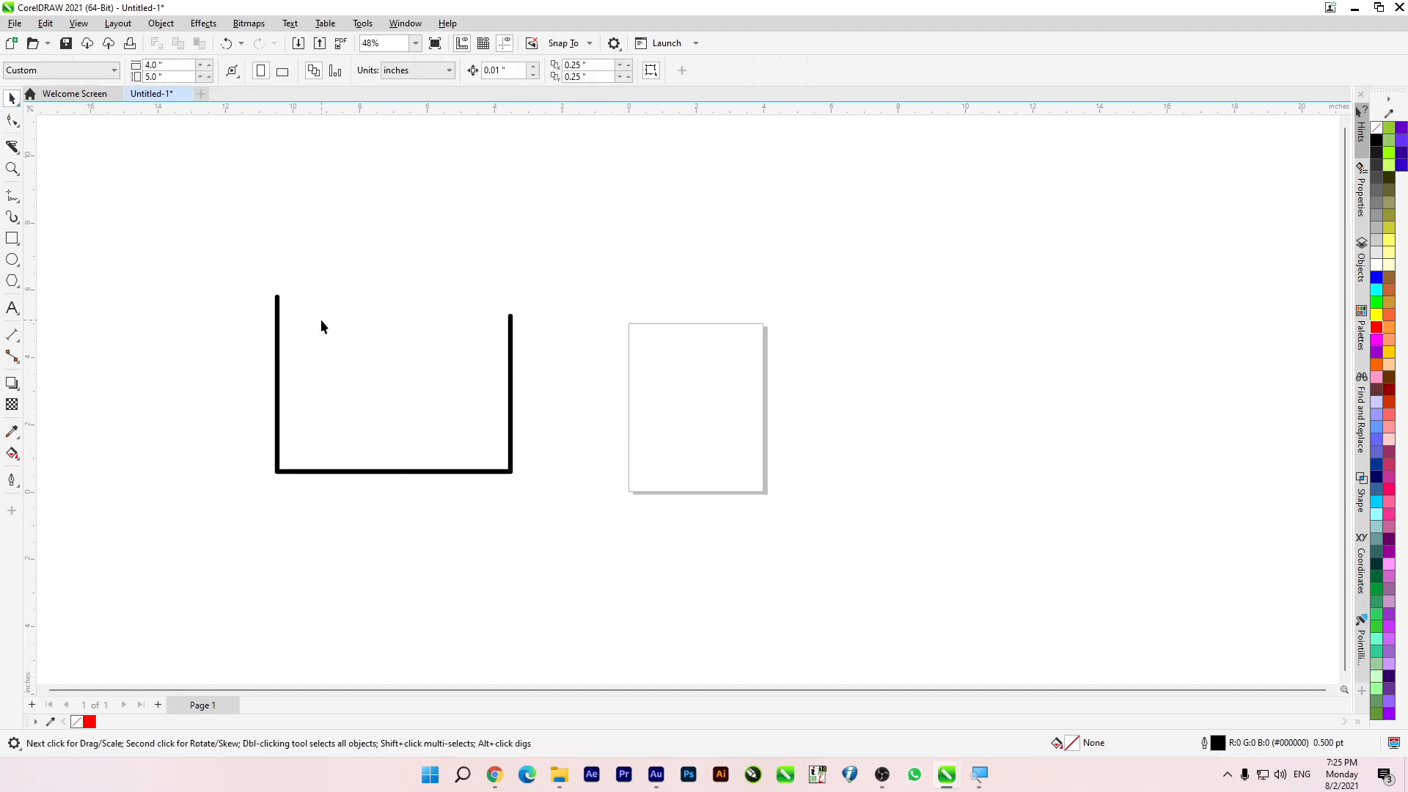
# Step: Slice the remaining U-shaped part with the Knife along a Bézier path curving down from its left side to its lower right corner
pyautogui.click(9, 151)
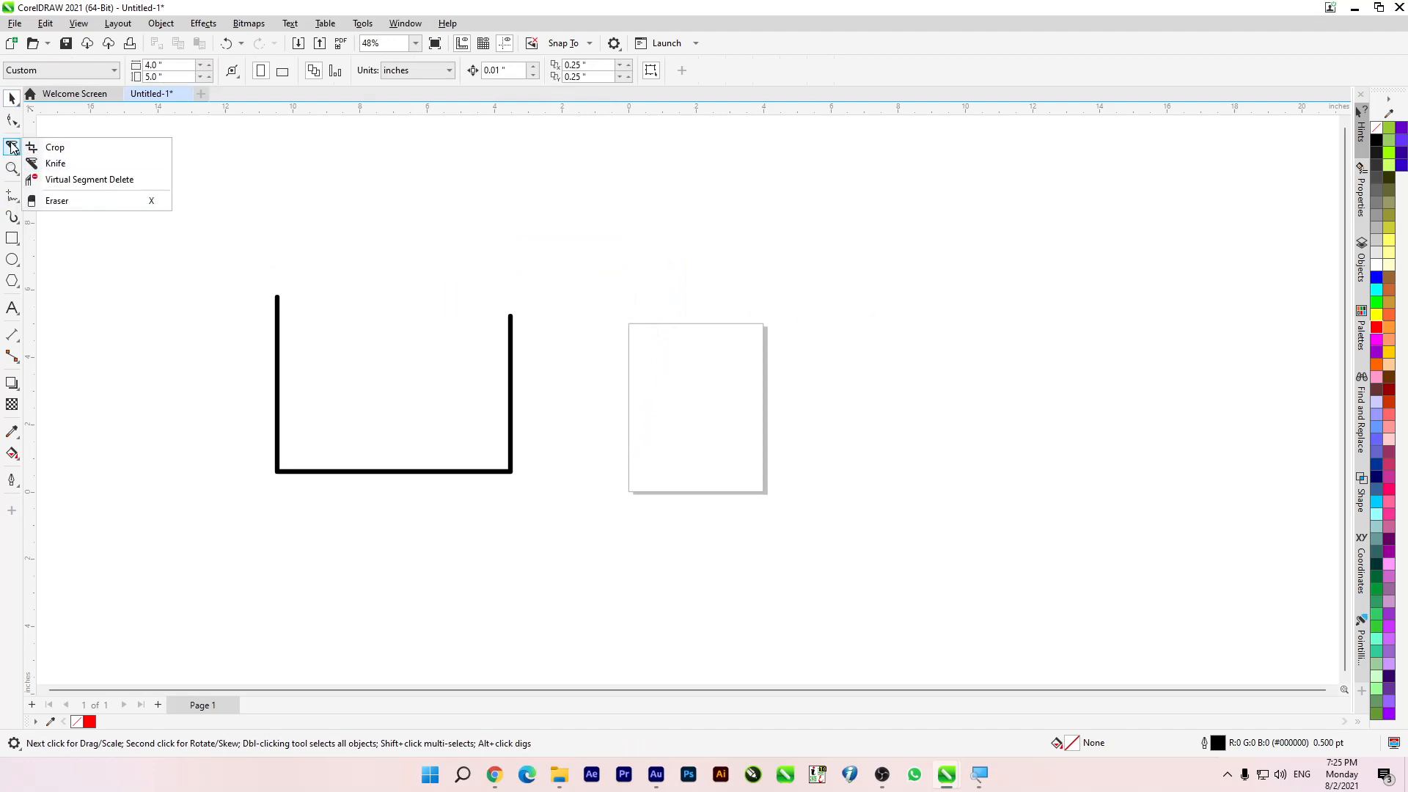
pyautogui.click(56, 169)
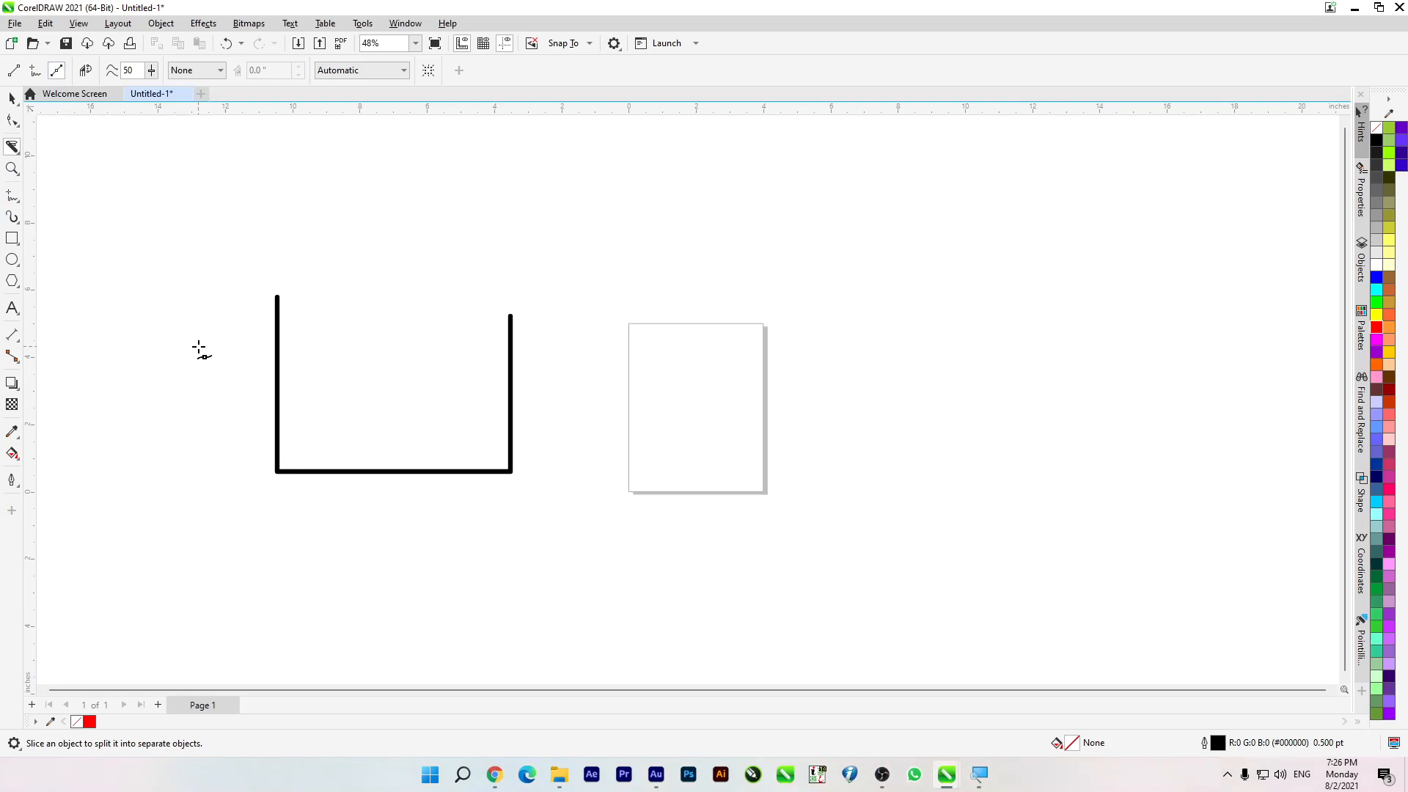
pyautogui.moveTo(198, 353); pyautogui.dragTo(605, 365)
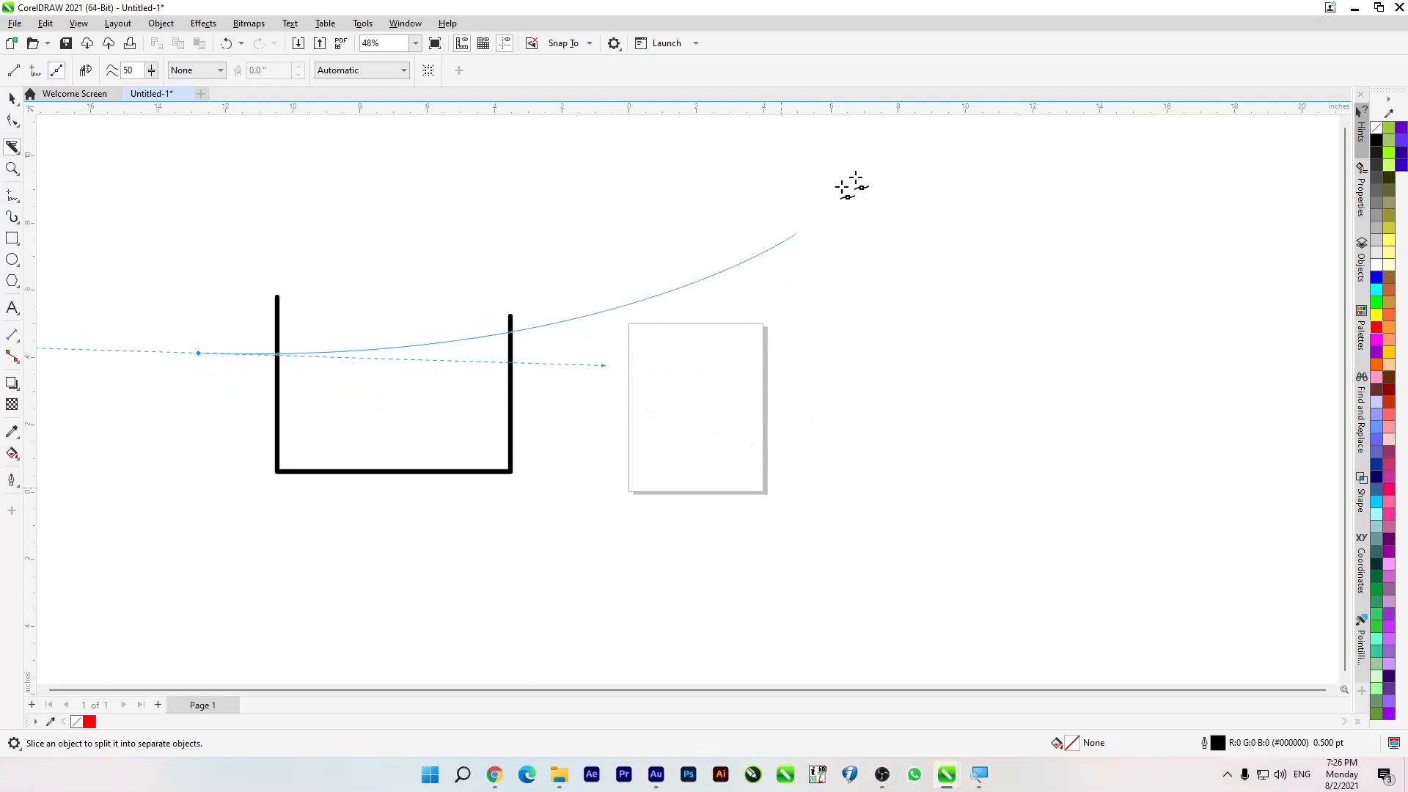
pyautogui.click(618, 511)
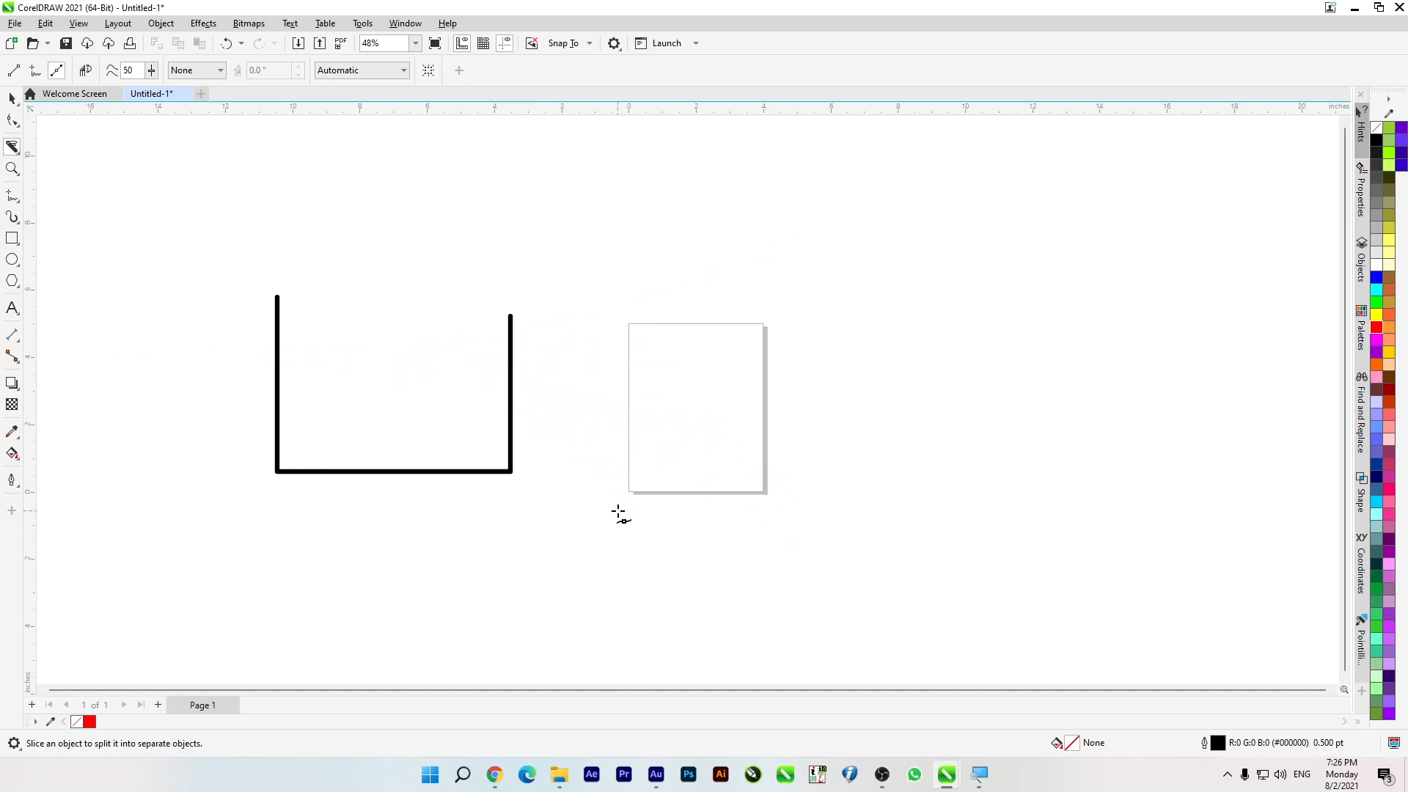
pyautogui.click(217, 363)
pyautogui.moveTo(603, 449); pyautogui.dragTo(694, 387)
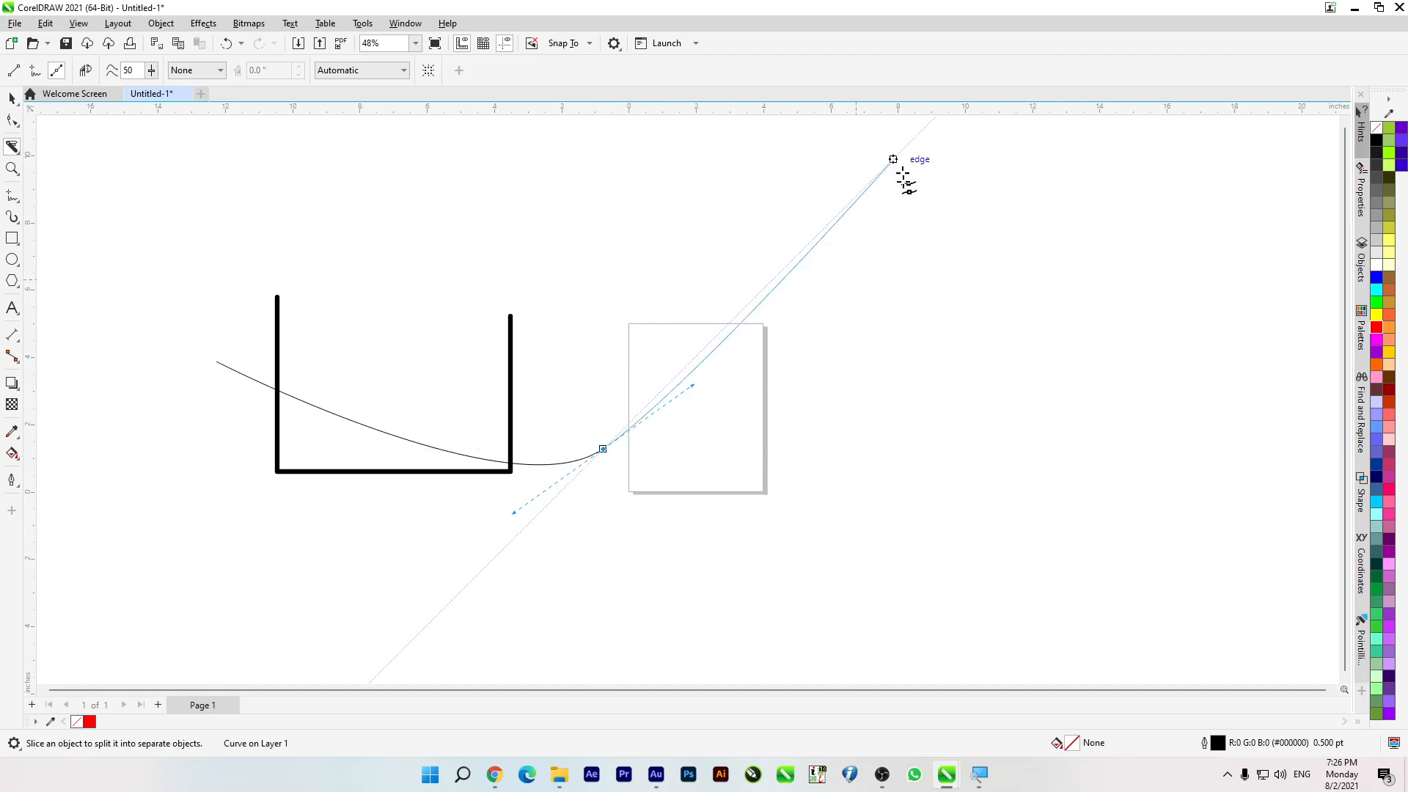
pyautogui.click(867, 210)
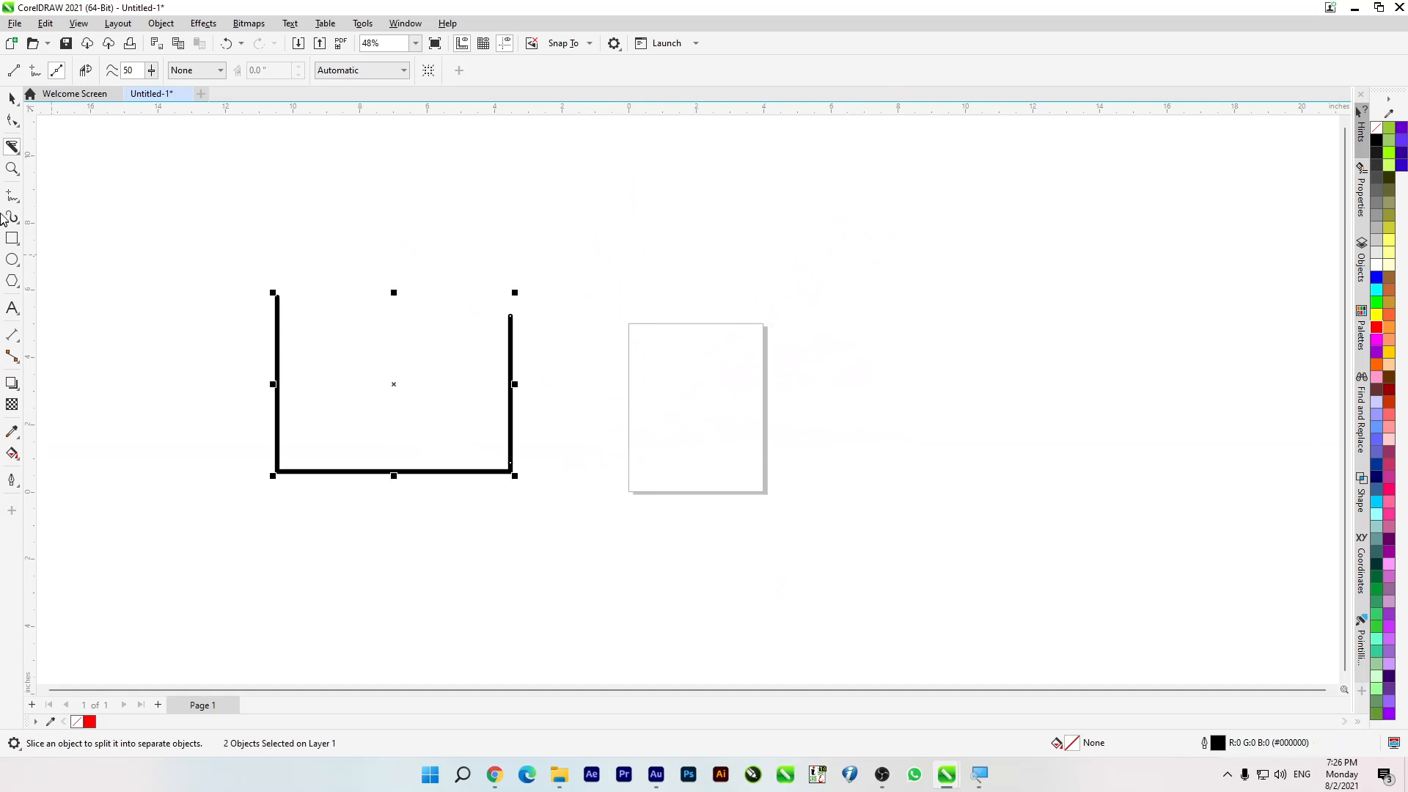
# Step: Move the cut-off part of the U-shape up and right and delete it, along with the rest of the shape
pyautogui.click(11, 99)
pyautogui.click(230, 326)
pyautogui.moveTo(277, 313); pyautogui.dragTo(639, 210)
pyautogui.press('Delete')
pyautogui.moveTo(79, 279); pyautogui.dragTo(691, 601)
pyautogui.press('Delete')
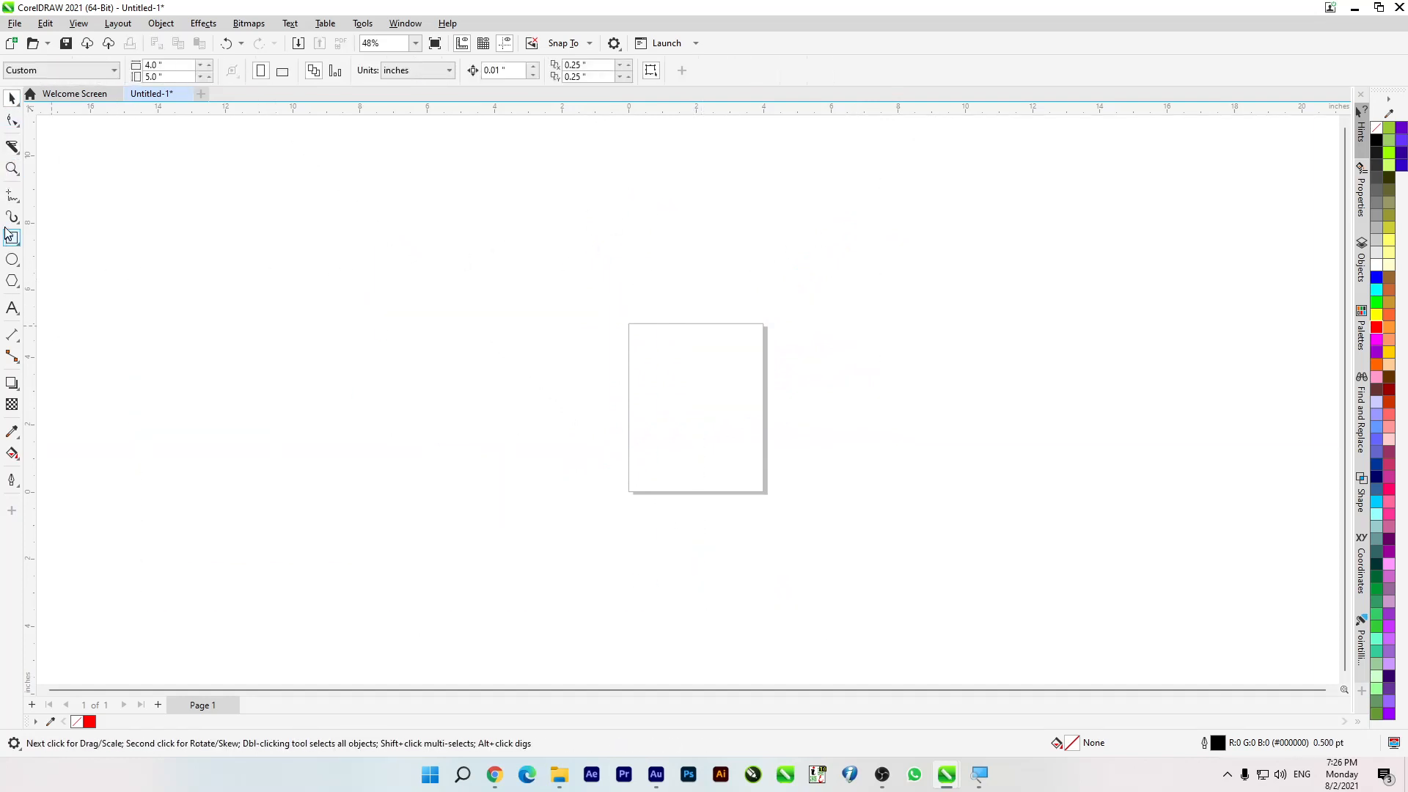
# Step: Draw a large circle to the left of the page and slice it with the Knife along a winding Bézier path crossing it three times
pyautogui.click(12, 259)
pyautogui.moveTo(204, 277); pyautogui.dragTo(484, 603)
pyautogui.click(11, 148)
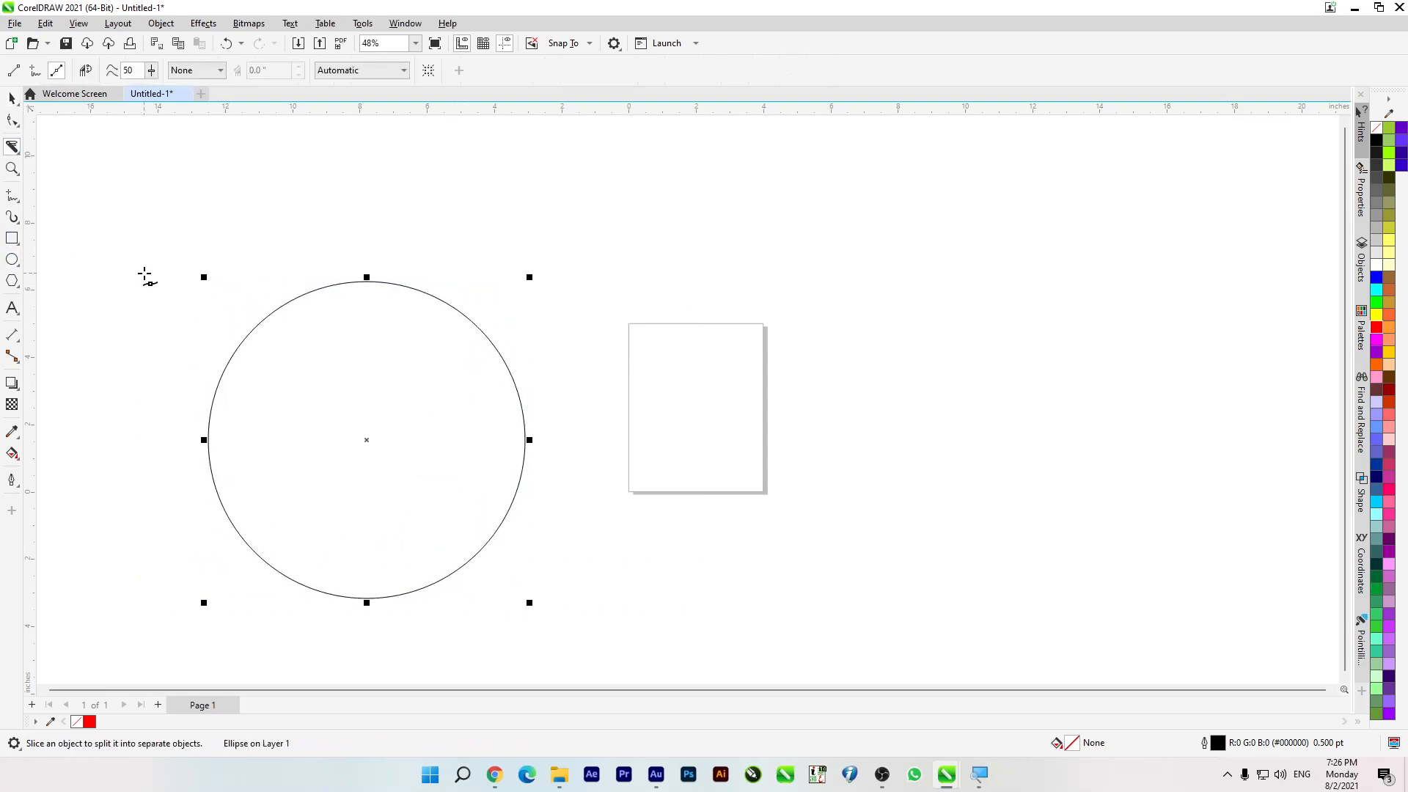
pyautogui.click(145, 344)
pyautogui.moveTo(159, 355); pyautogui.dragTo(253, 424)
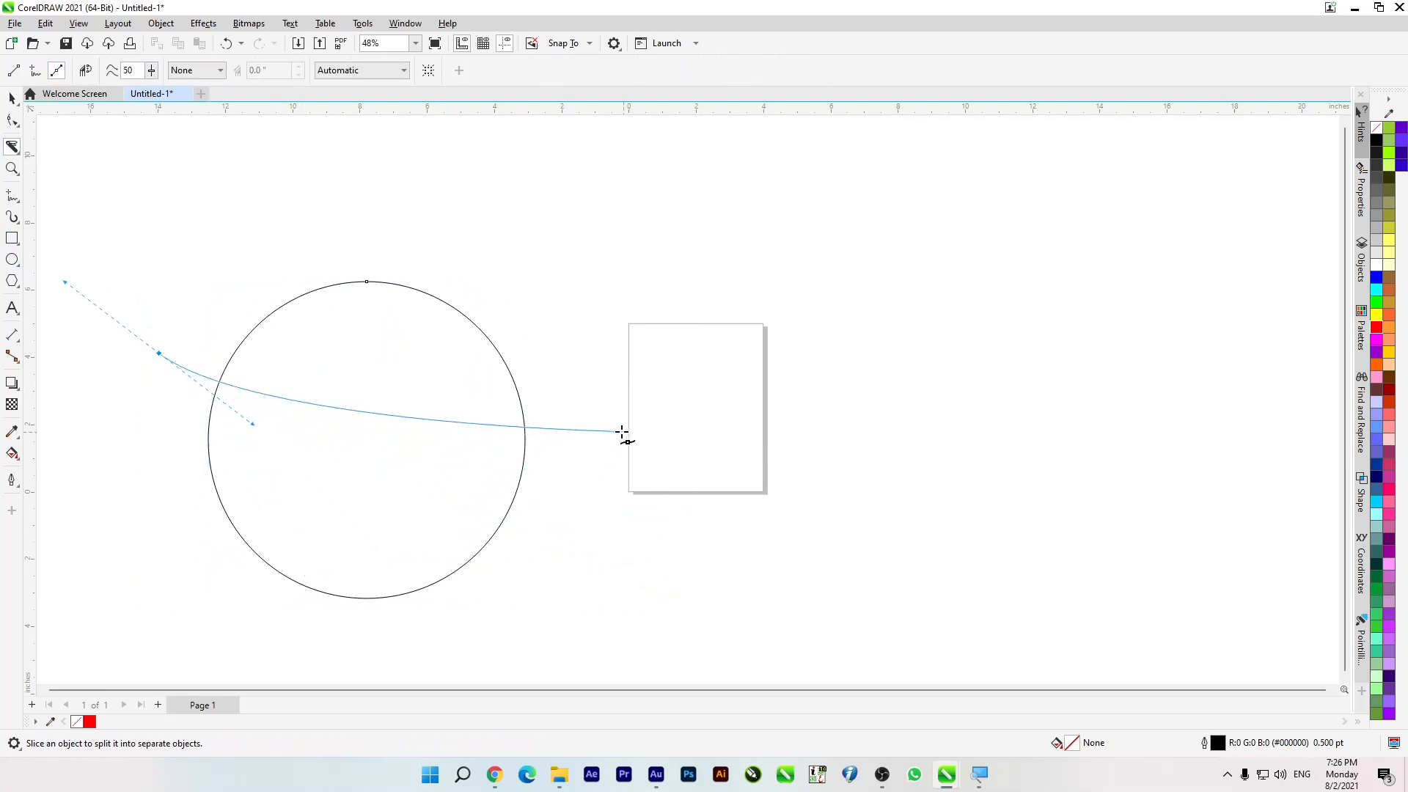
pyautogui.moveTo(598, 445); pyautogui.dragTo(625, 600)
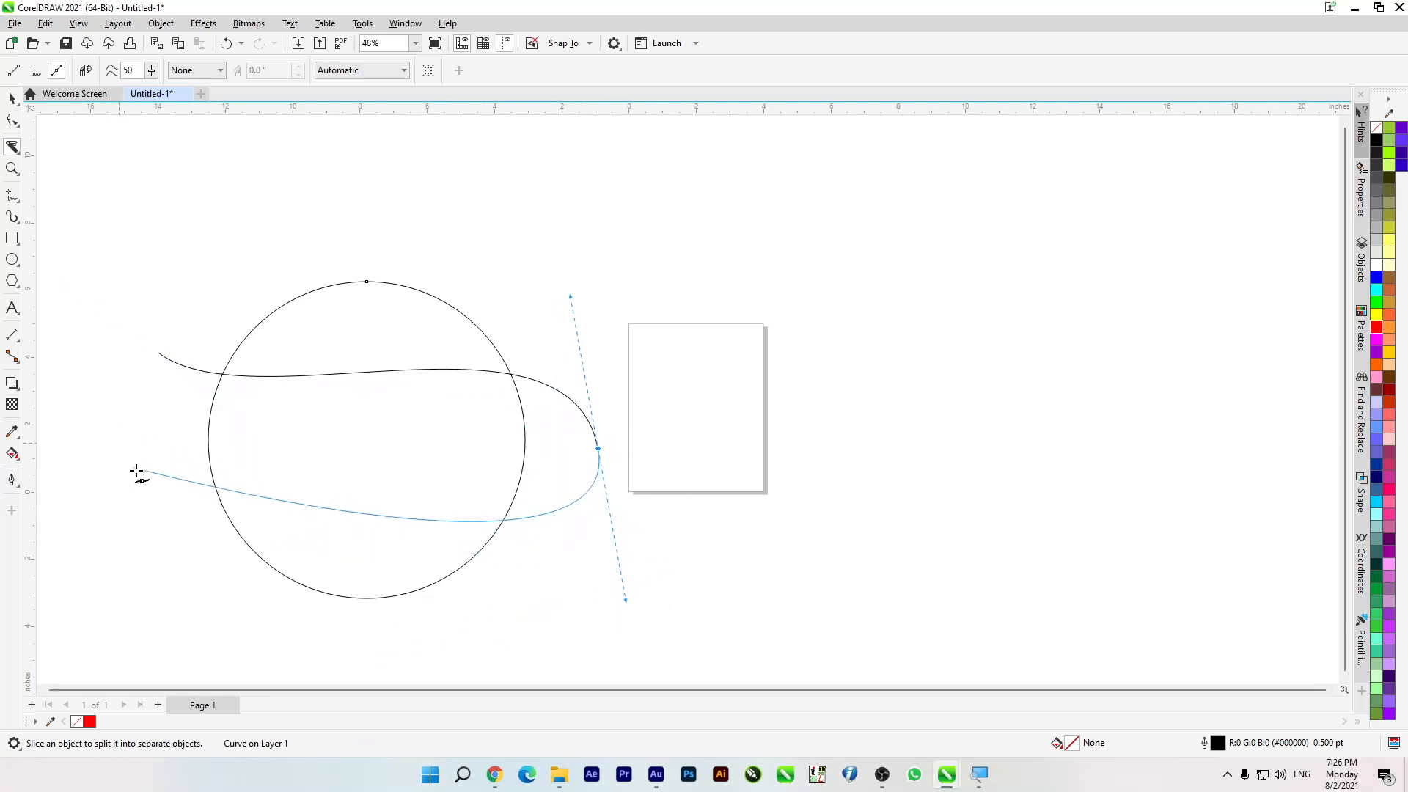
pyautogui.moveTo(119, 444); pyautogui.dragTo(99, 556)
pyautogui.moveTo(580, 541); pyautogui.dragTo(596, 631)
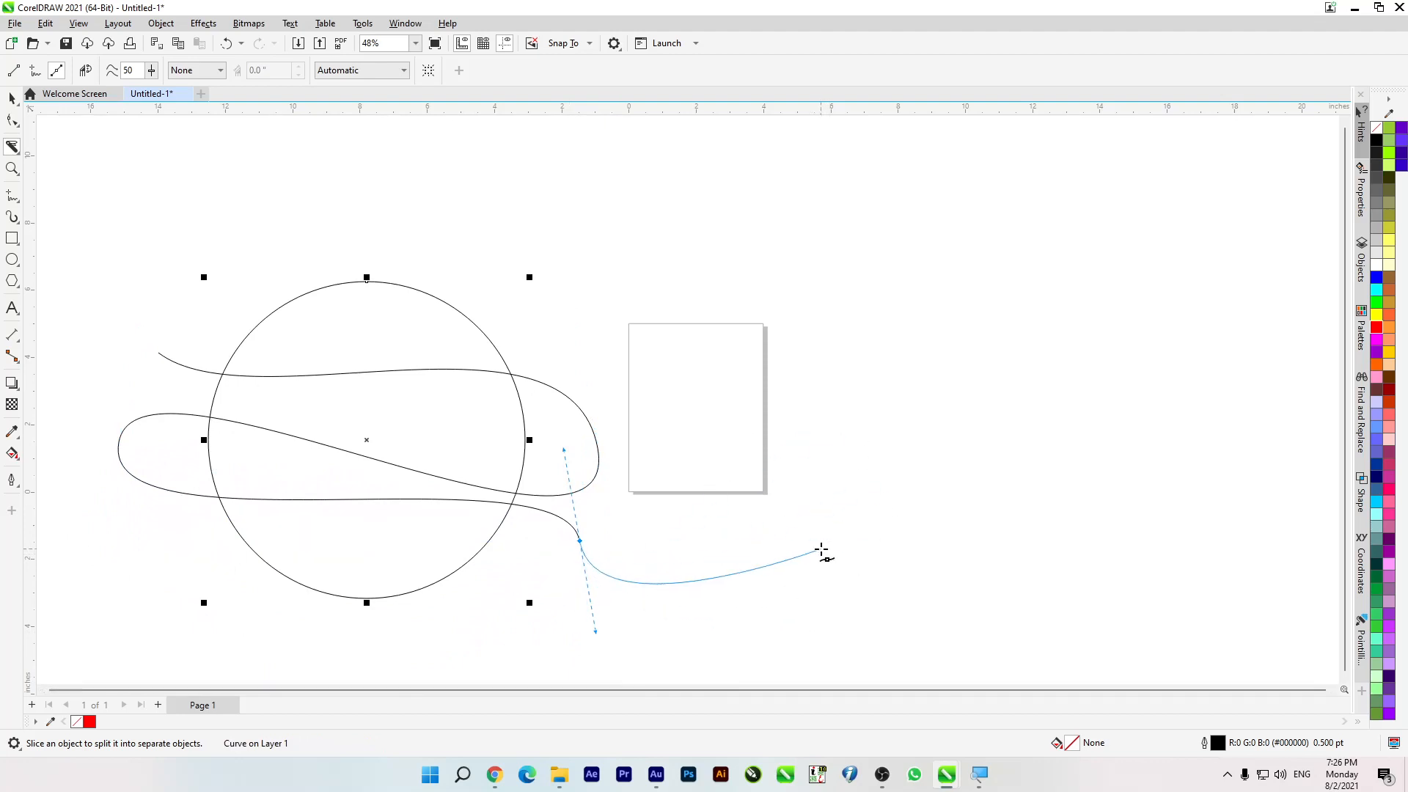
pyautogui.click(821, 550)
# Step: Move the circle part containing the upper arc to the right of the page, and delete all the circle parts
pyautogui.click(300, 273)
pyautogui.moveTo(339, 291); pyautogui.dragTo(907, 286)
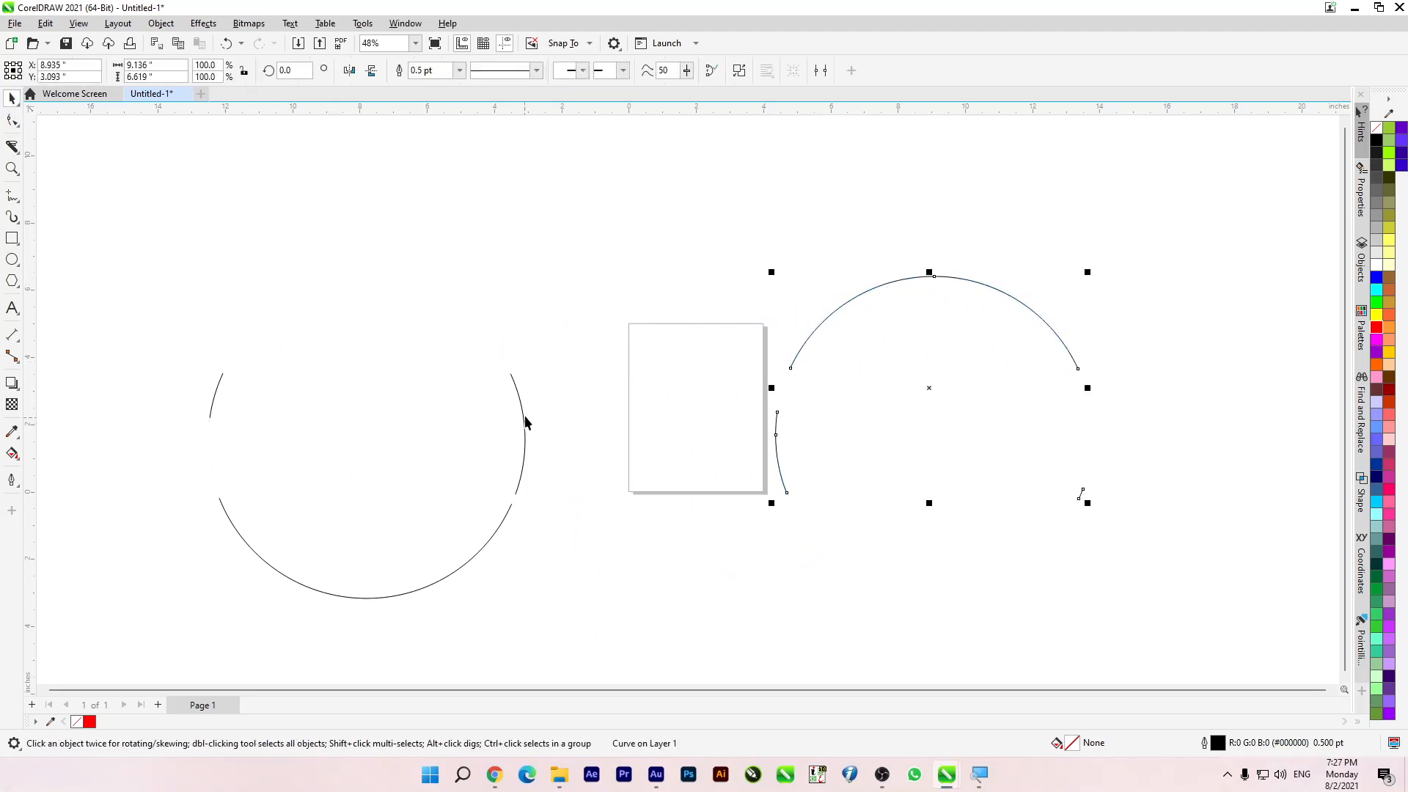
pyautogui.moveTo(521, 420); pyautogui.dragTo(760, 576)
pyautogui.moveTo(452, 550); pyautogui.dragTo(321, 312)
pyautogui.press('Delete')
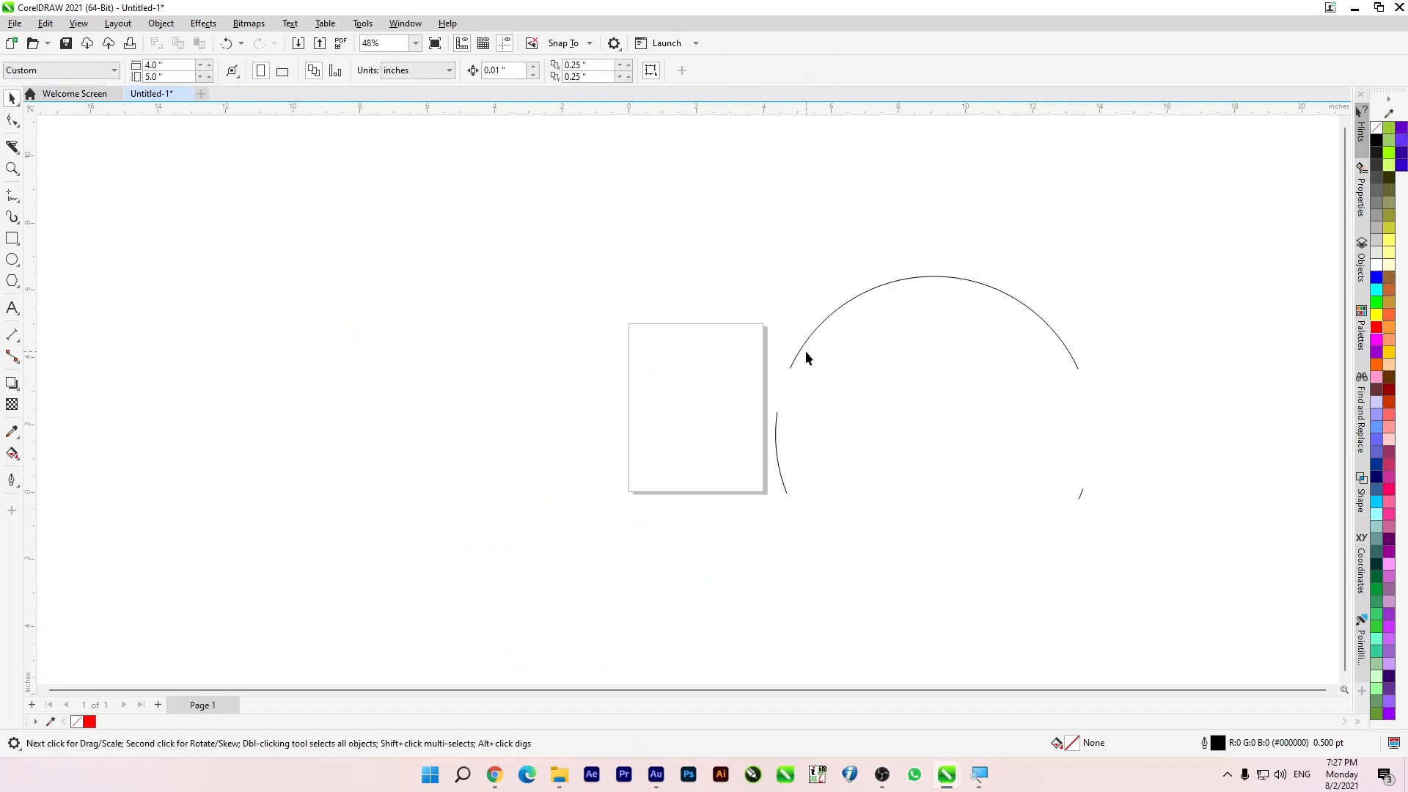
pyautogui.moveTo(701, 199); pyautogui.dragTo(1195, 579)
pyautogui.press('Delete')
# Step: Draw a rectangle about 7.15 by 5.76 inches to the left of the page and set its outline width to 12 pt
pyautogui.click(12, 239)
pyautogui.moveTo(222, 252); pyautogui.dragTo(470, 451)
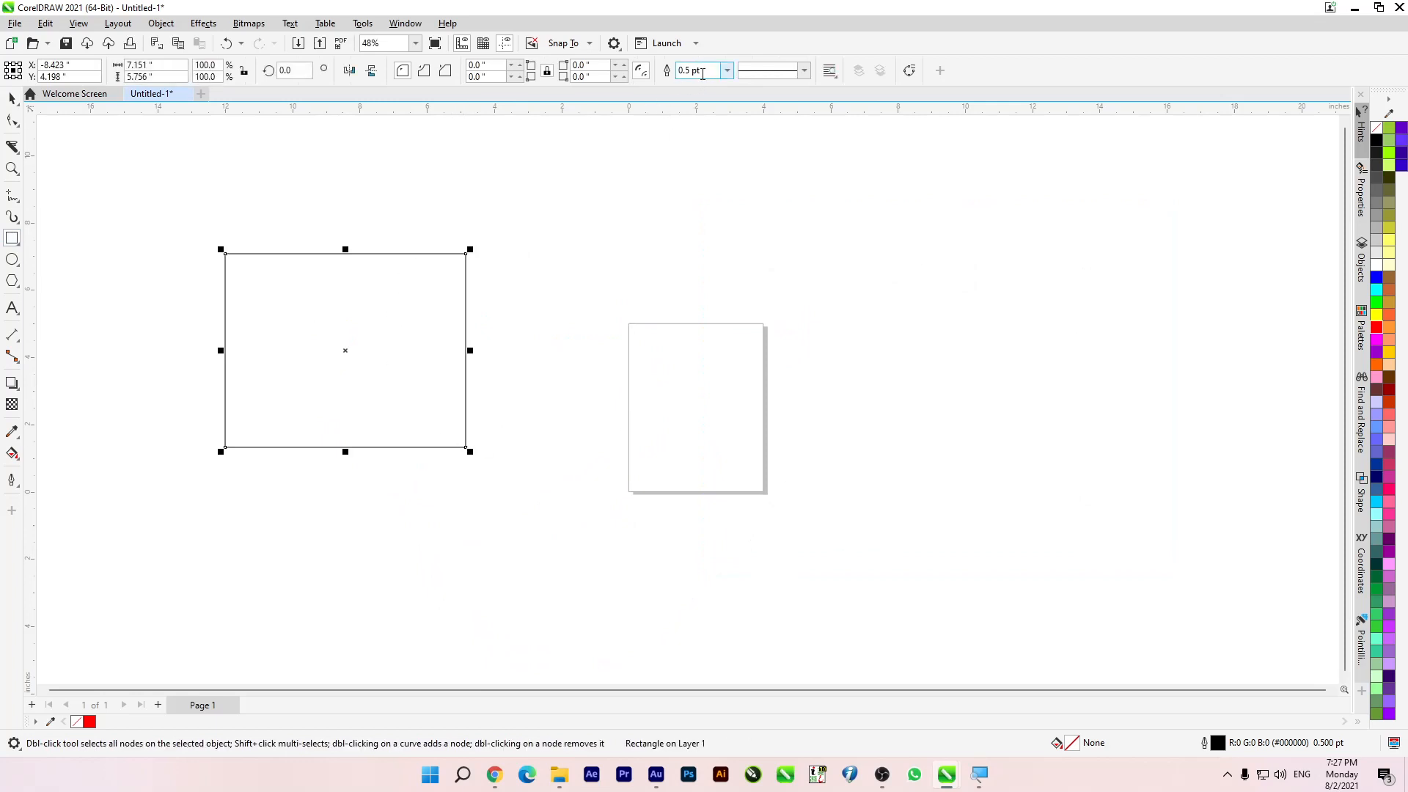
pyautogui.click(727, 70)
pyautogui.click(715, 208)
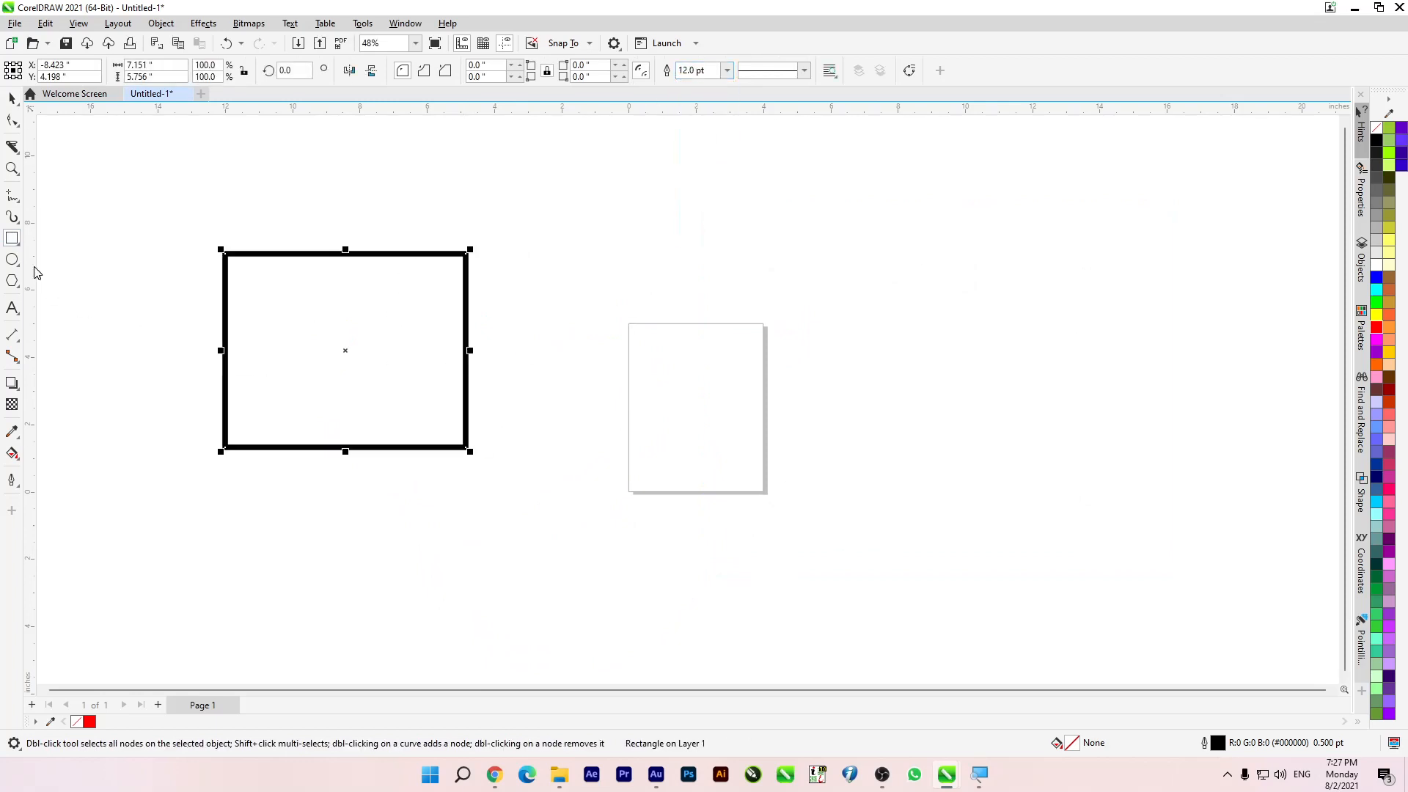
# Step: Slice the rectangle diagonally with the Knife in straight-line mode with auto-close on, and move the upper part over the page and the lower part up left
pyautogui.click(10, 148)
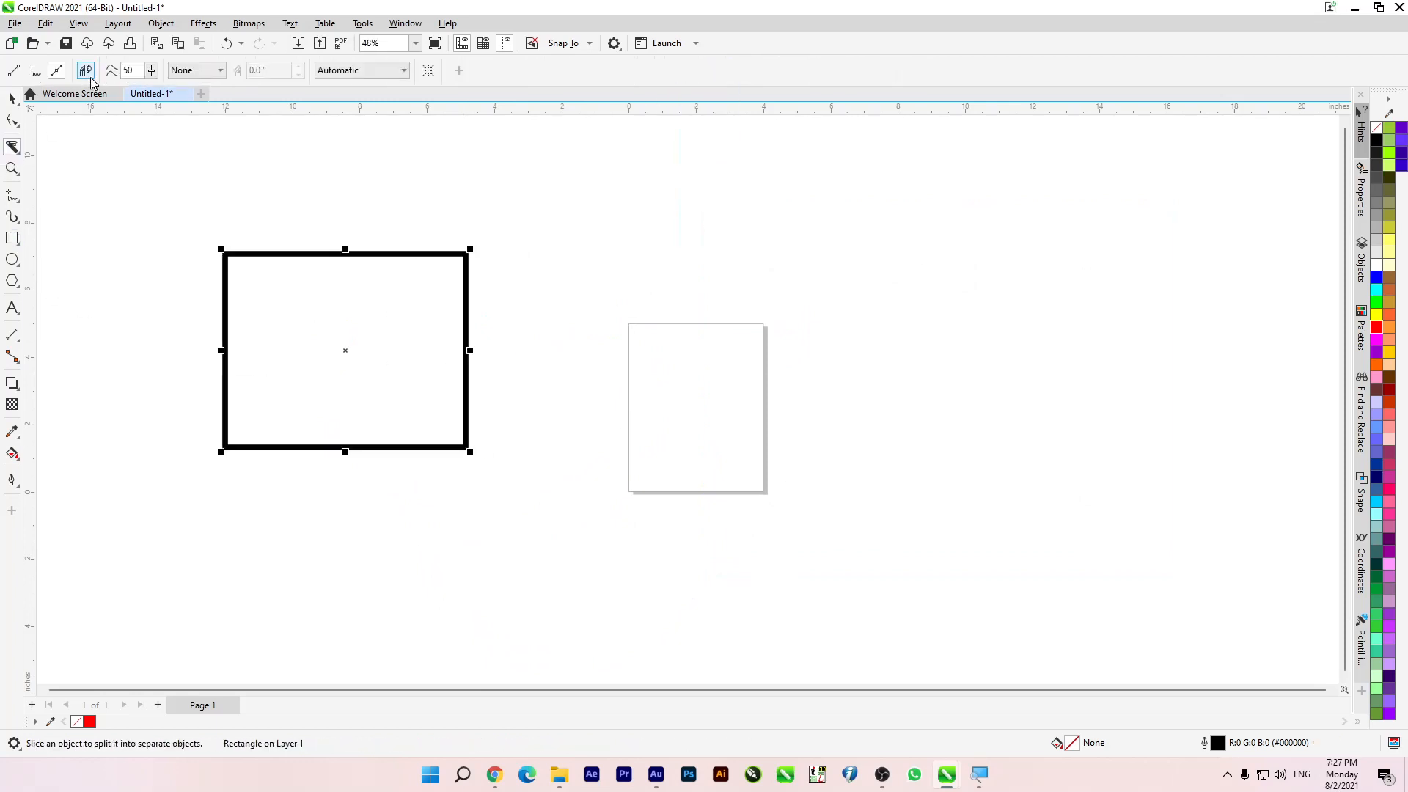
pyautogui.moveTo(132, 293); pyautogui.dragTo(583, 453)
pyautogui.click(12, 97)
pyautogui.click(171, 209)
pyautogui.click(277, 255)
pyautogui.moveTo(277, 255); pyautogui.dragTo(685, 220)
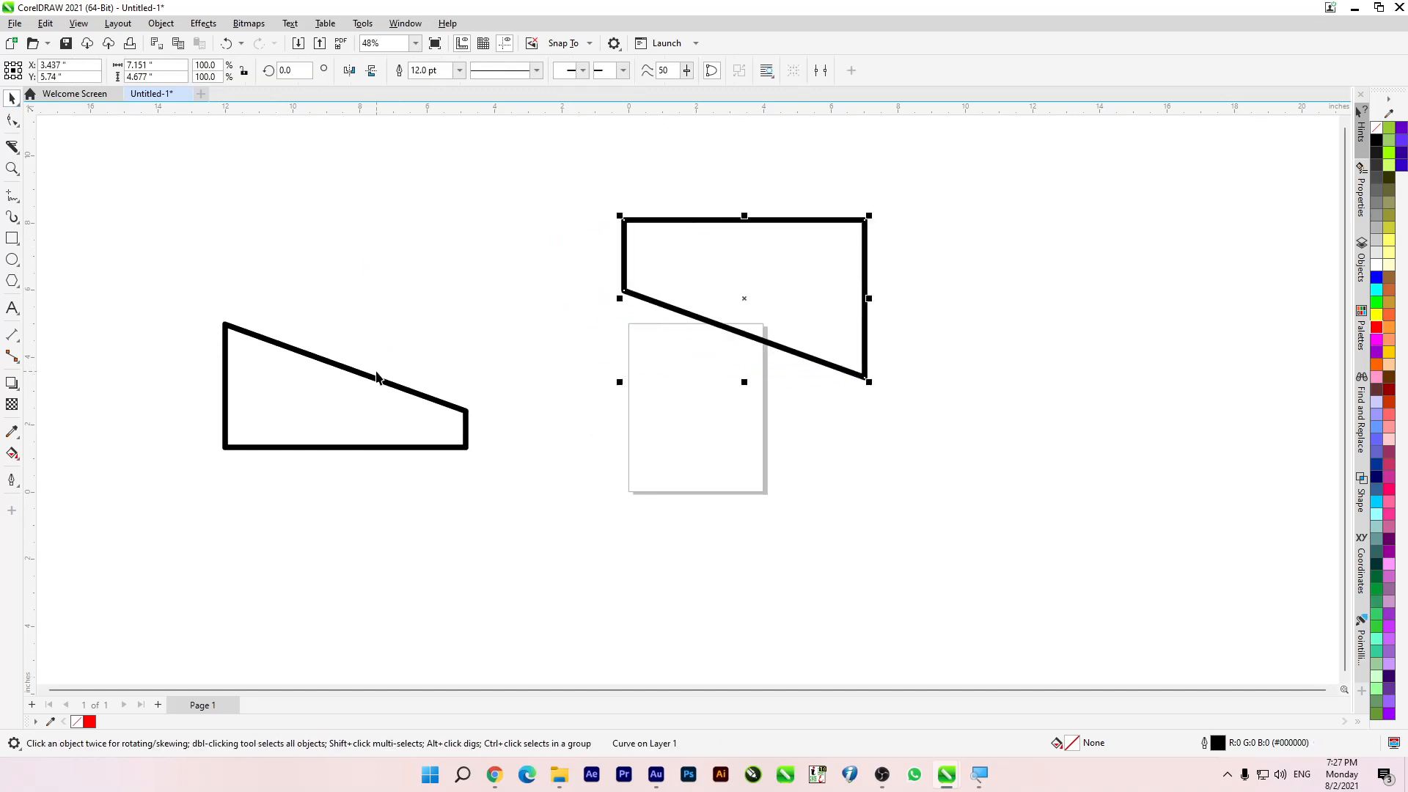
pyautogui.click(364, 427)
pyautogui.moveTo(350, 379); pyautogui.dragTo(241, 164)
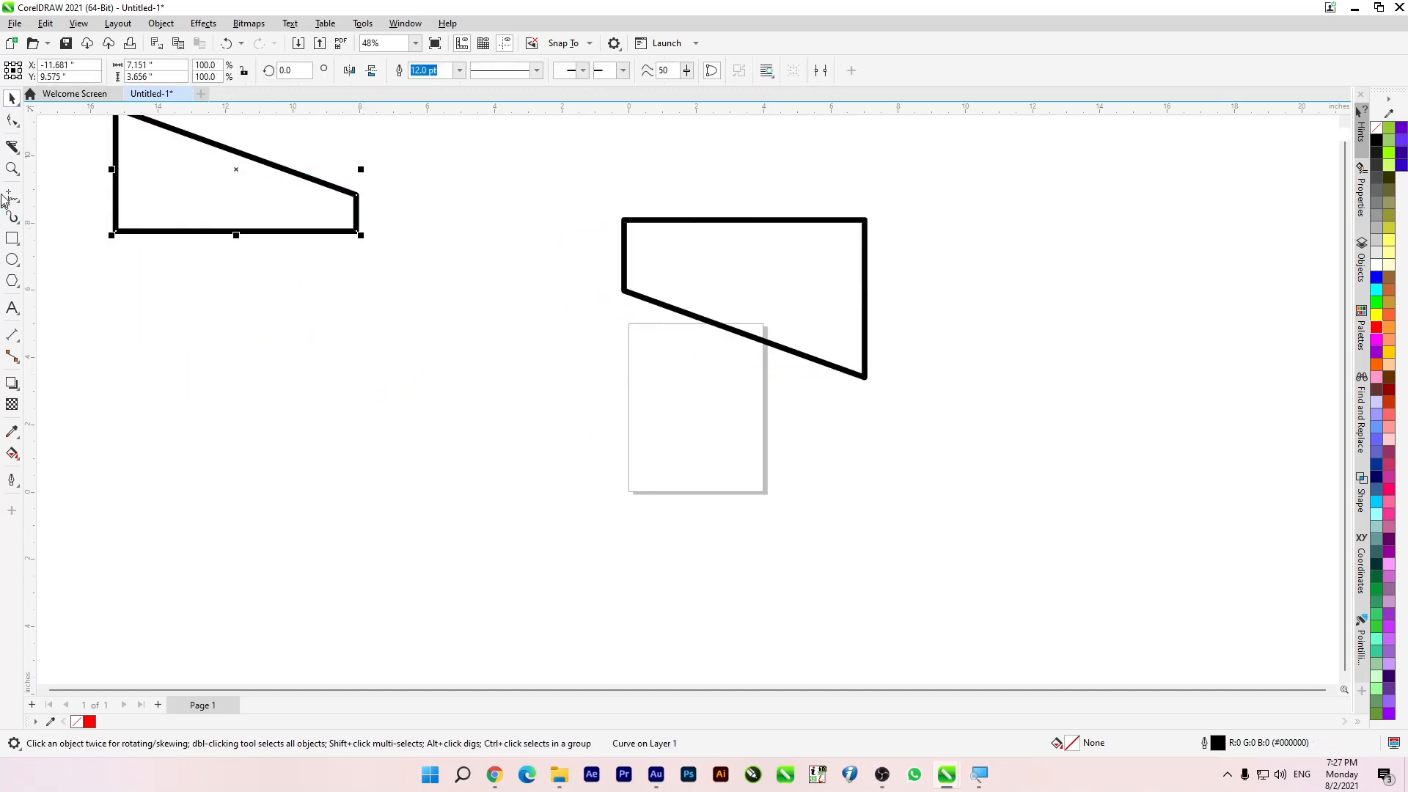
# Step: Draw an ellipse about 6.24 by 6.41 inches left of the page and slice it diagonally with the Knife in straight-line mode with auto-close off
pyautogui.click(12, 261)
pyautogui.moveTo(297, 379); pyautogui.dragTo(512, 600)
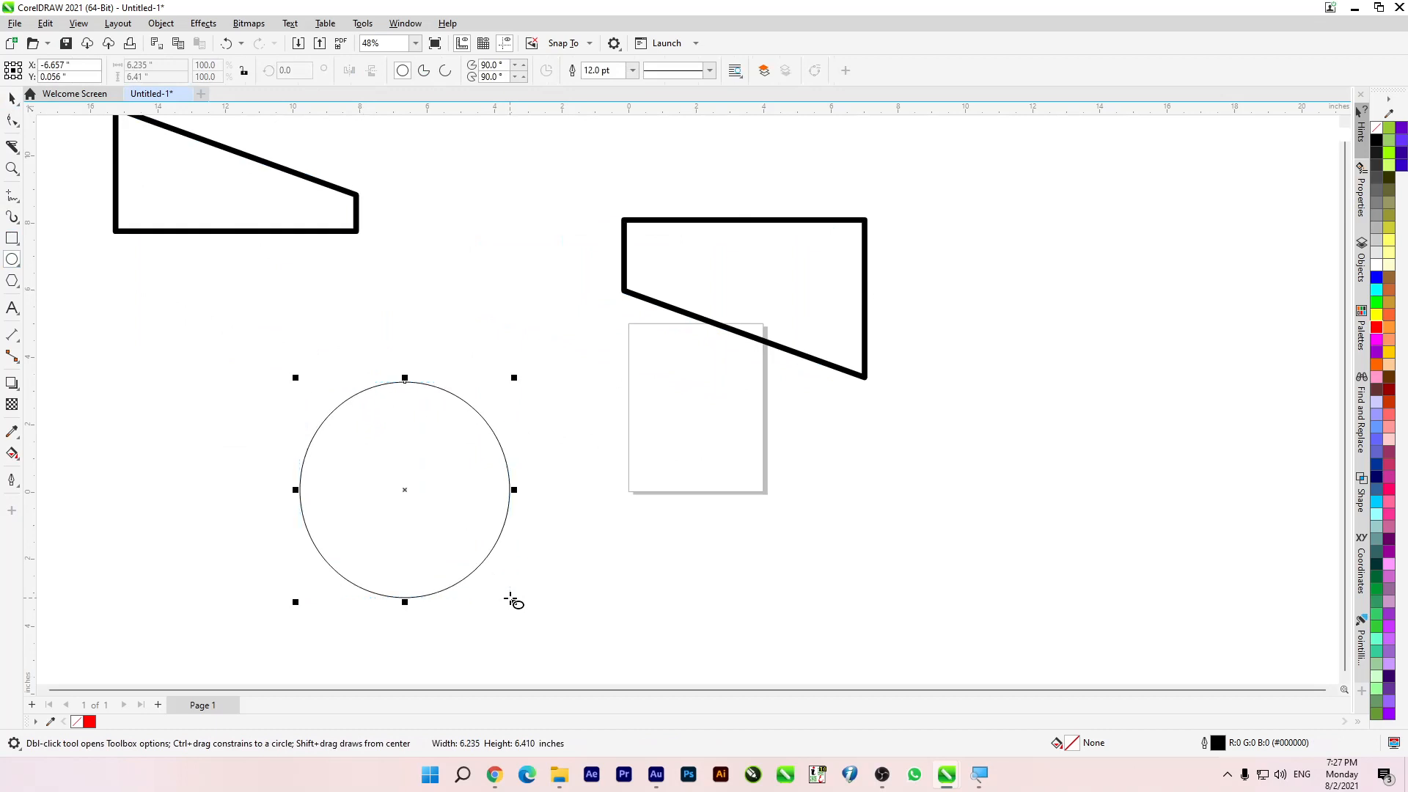
pyautogui.click(13, 149)
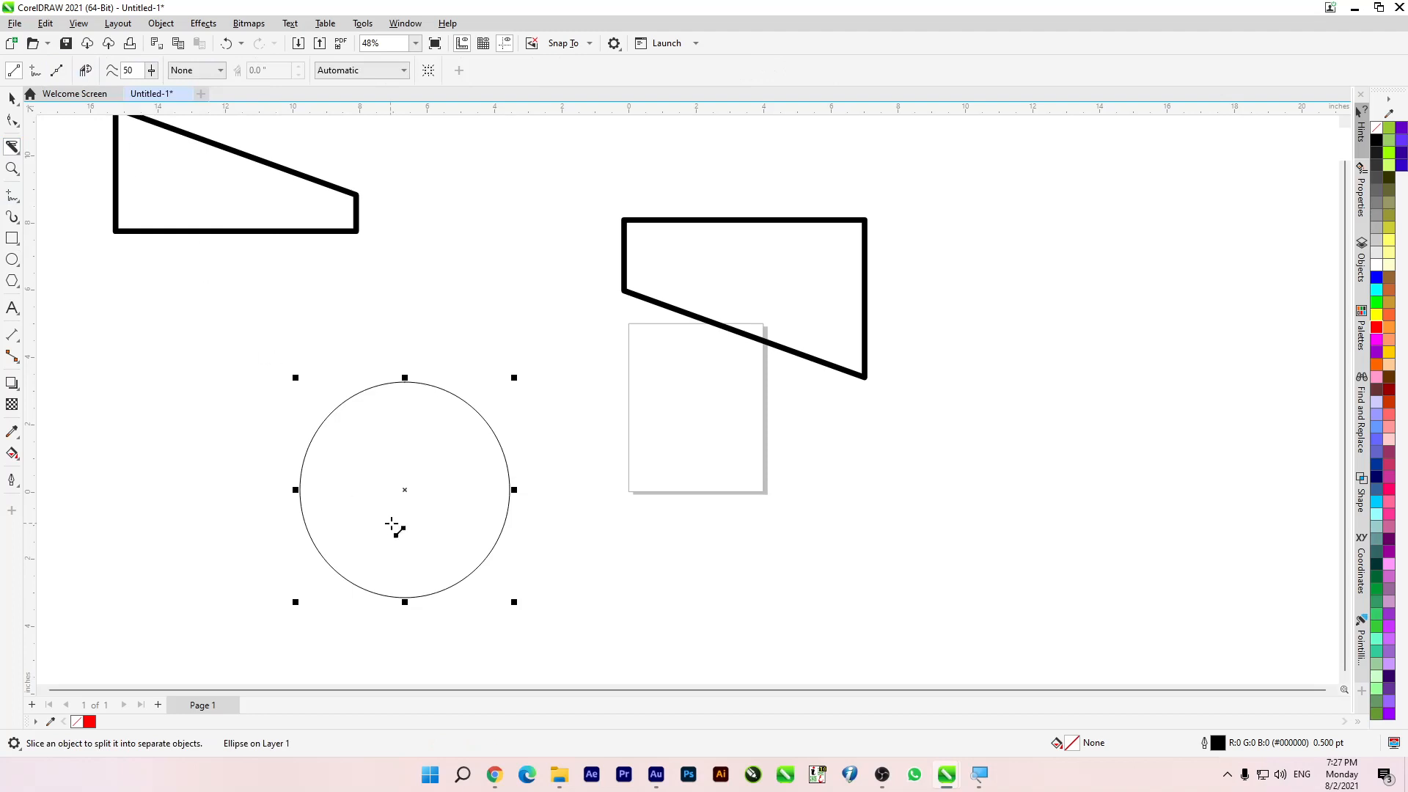
pyautogui.moveTo(270, 437); pyautogui.dragTo(572, 547)
pyautogui.moveTo(572, 546); pyautogui.dragTo(574, 548)
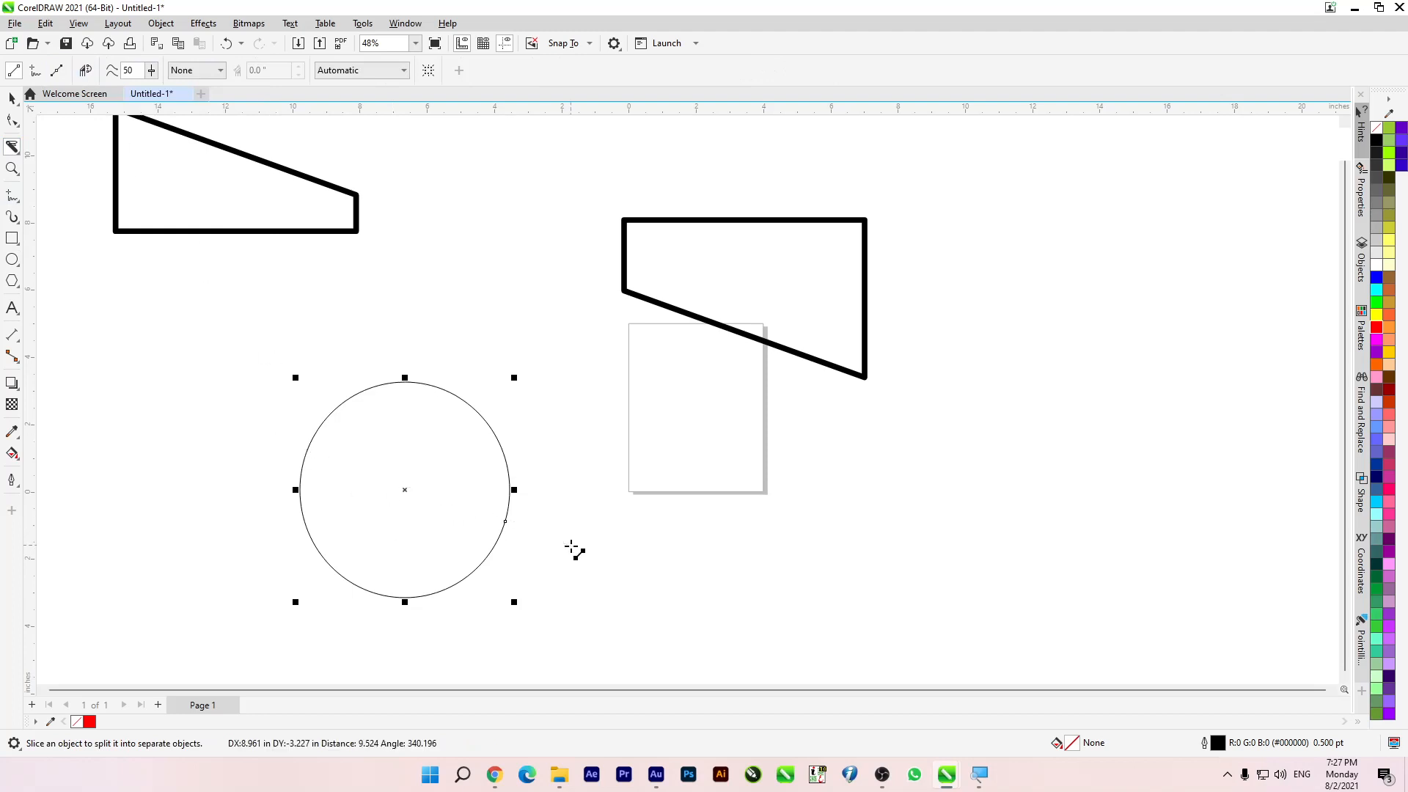
# Step: Move the ellipse's upper arc up and right away from the lower arc, and shift the closed shape overlapping the page to the right
pyautogui.click(12, 99)
pyautogui.click(128, 327)
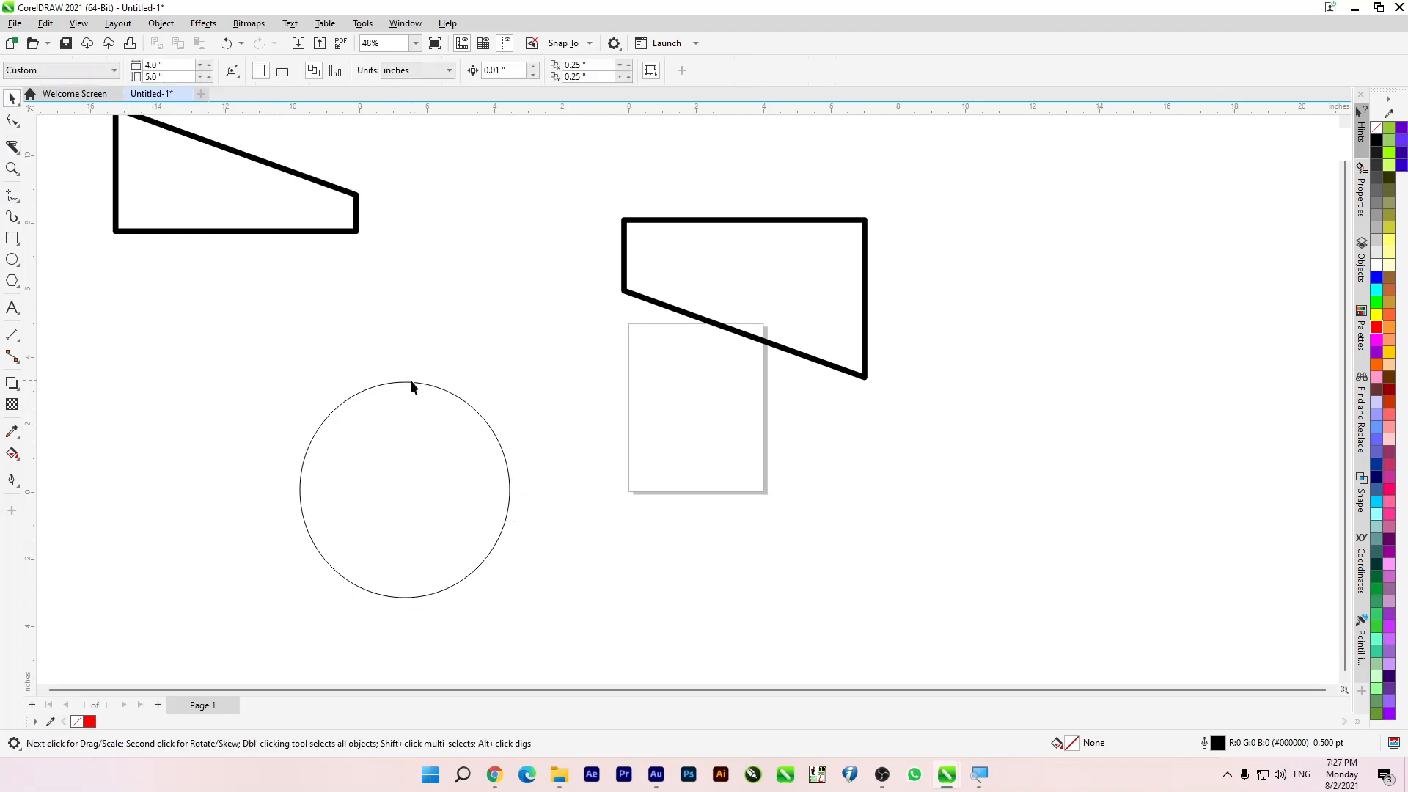
pyautogui.moveTo(430, 391); pyautogui.dragTo(486, 262)
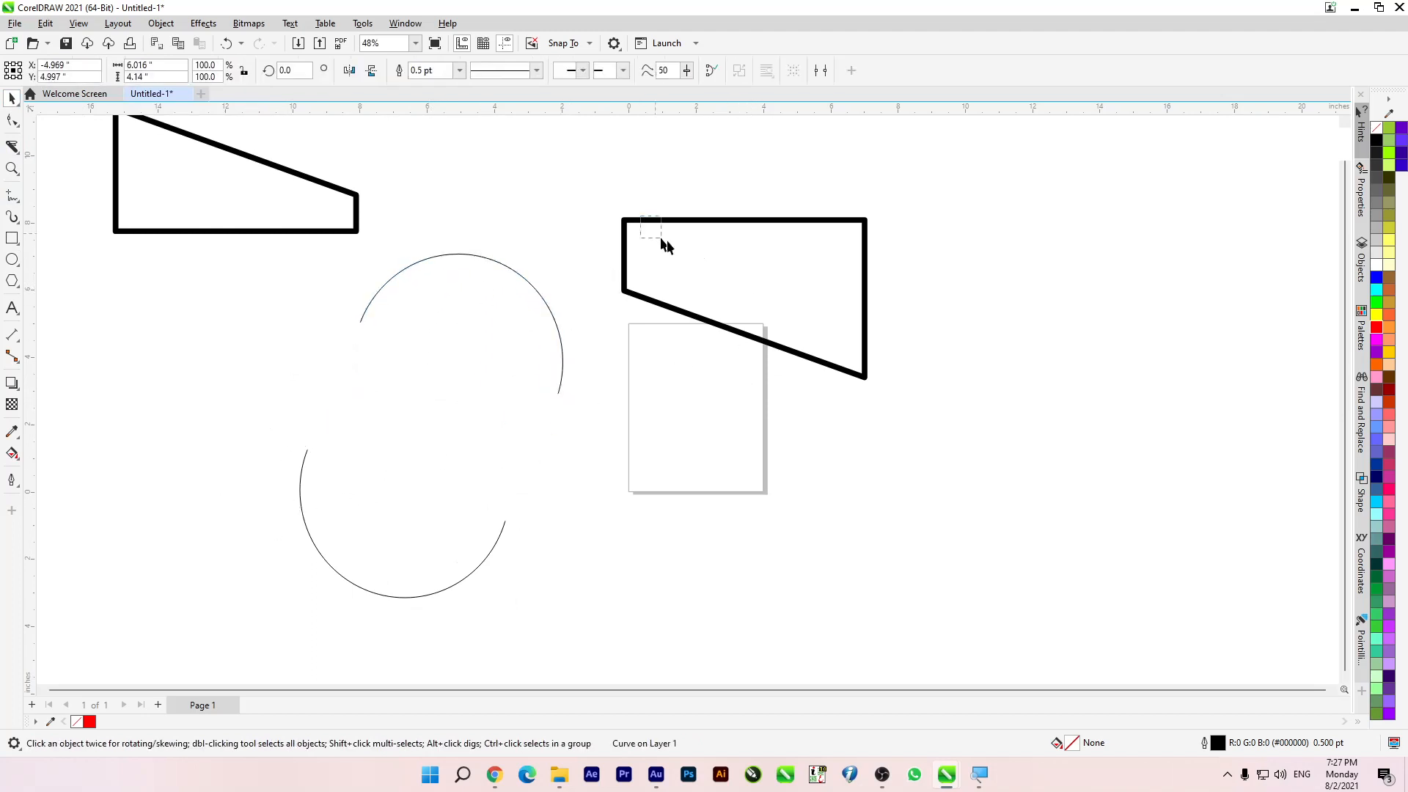
pyautogui.click(718, 237)
pyautogui.moveTo(723, 231); pyautogui.dragTo(811, 231)
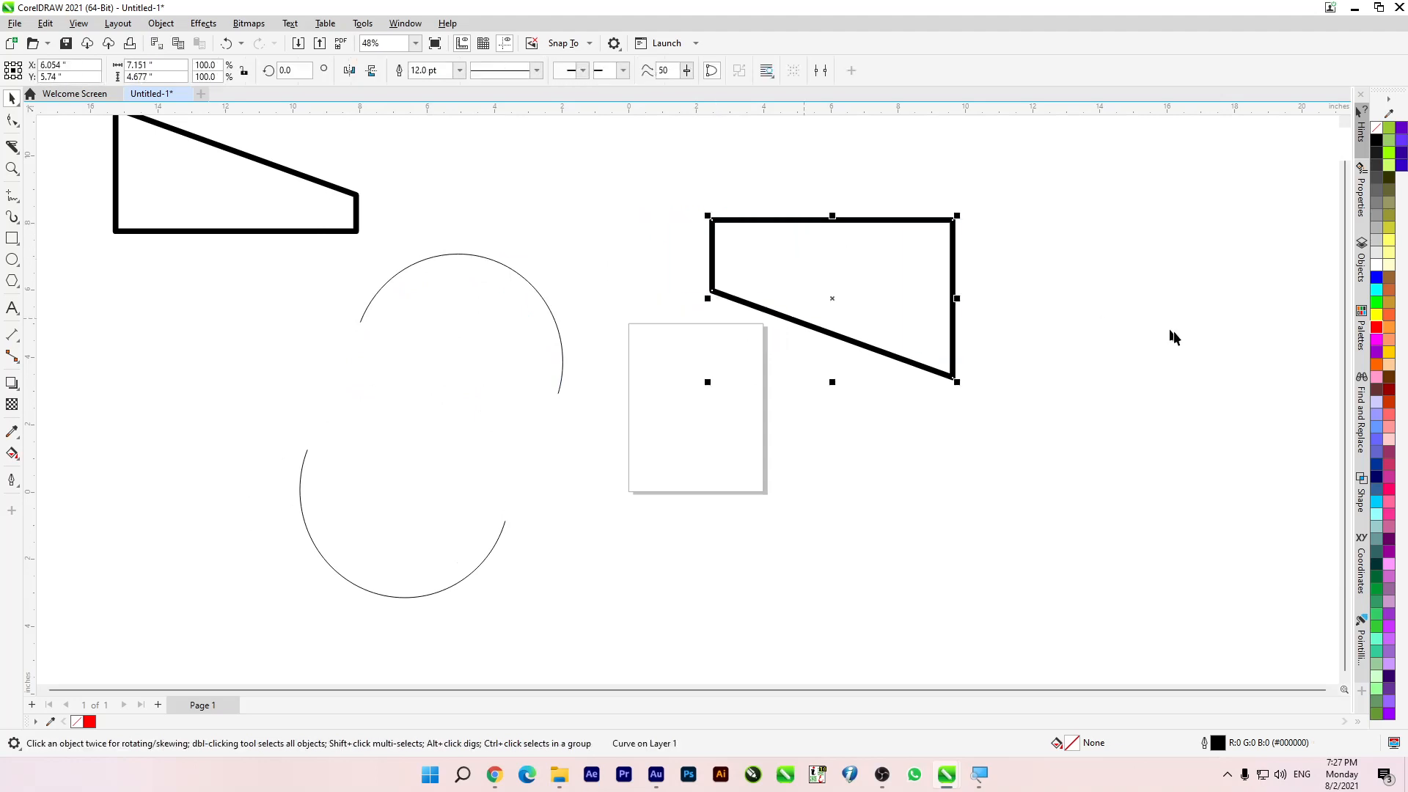
# Step: Fill the closed four-sided shape purple, and apply pink and pale lavender fills to the ellipse's upper arc
pyautogui.click(1376, 359)
pyautogui.click(526, 282)
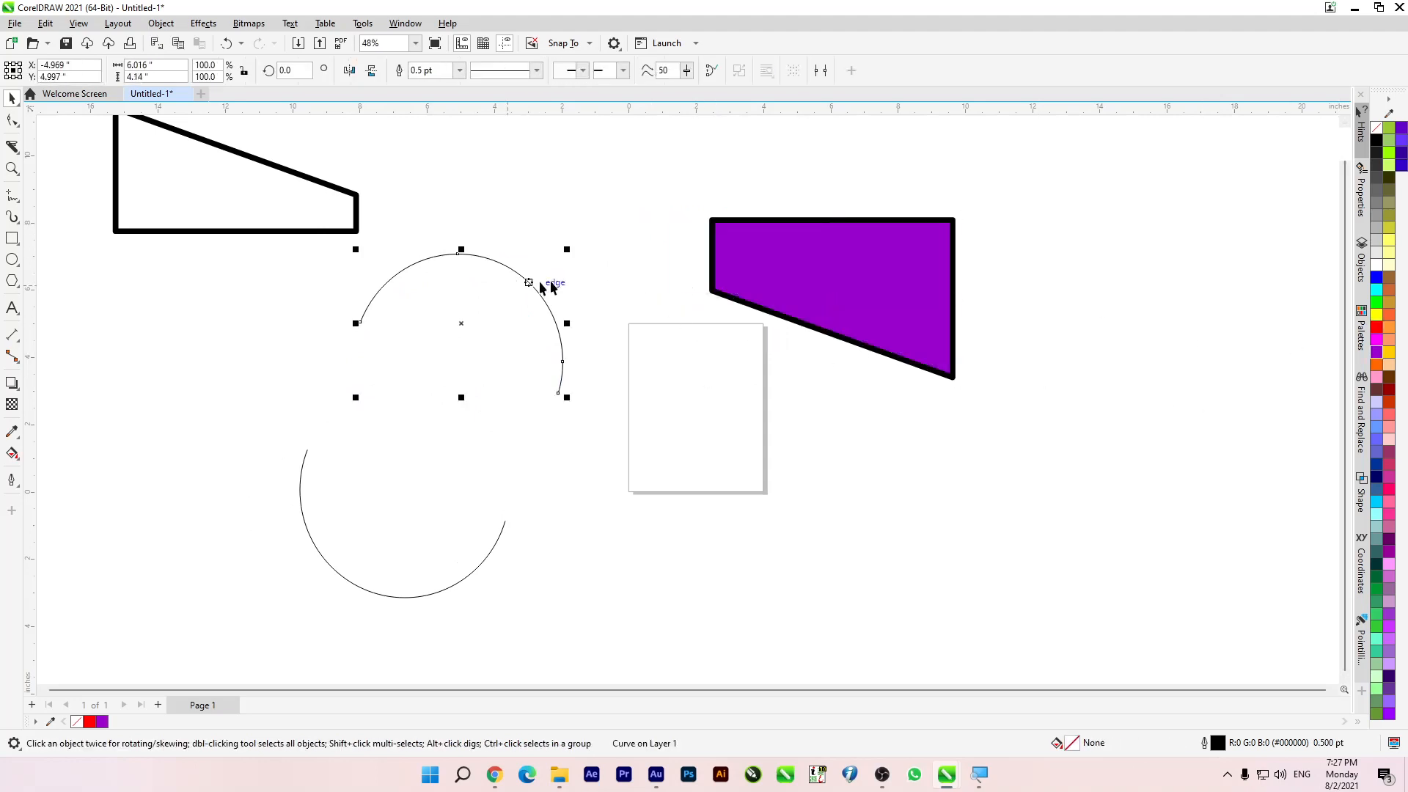
pyautogui.click(1376, 377)
pyautogui.click(1377, 422)
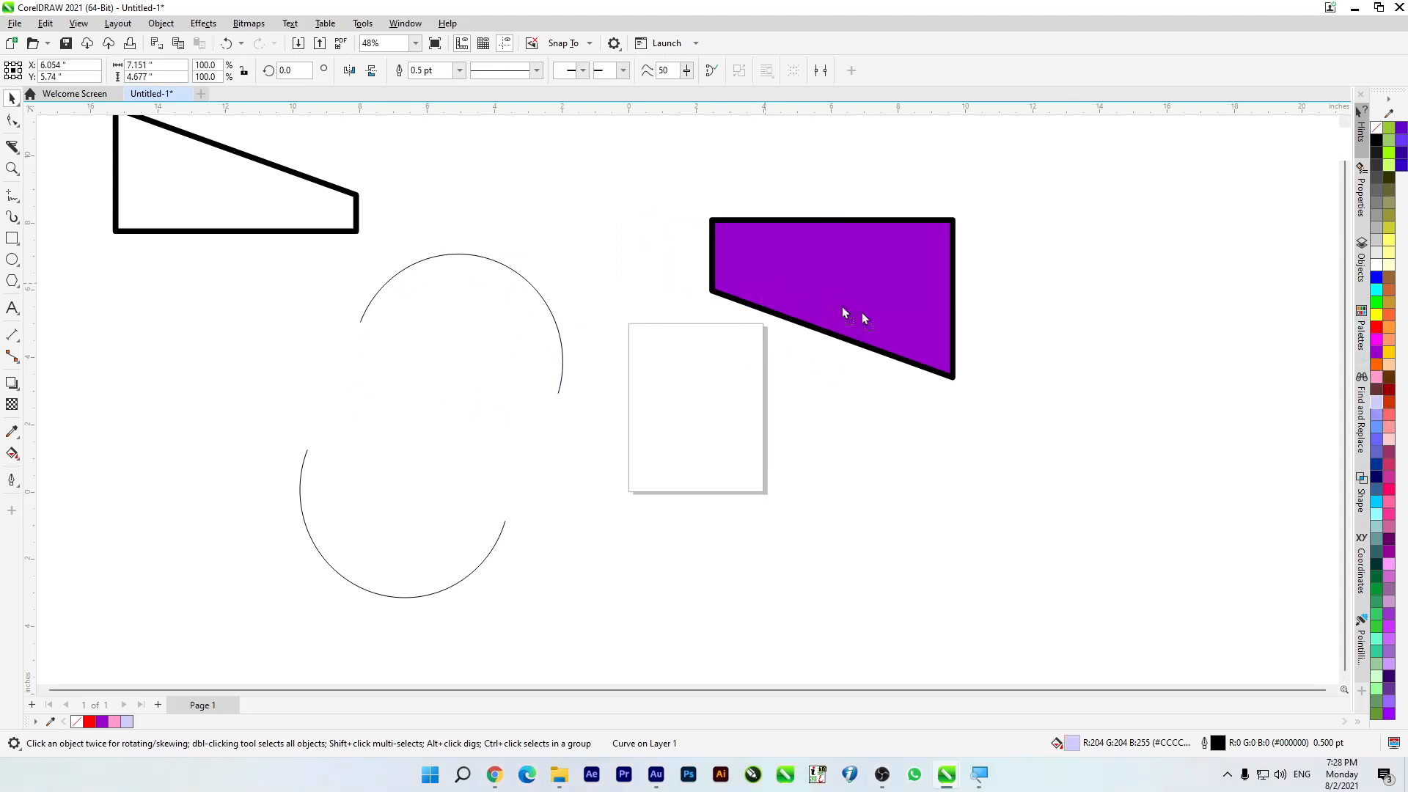
# Step: Delete the purple shape, both ellipse arcs and the remaining rectangle part, clearing the drawing area
pyautogui.moveTo(855, 314); pyautogui.dragTo(994, 358)
pyautogui.press('Delete')
pyautogui.moveTo(323, 262); pyautogui.dragTo(591, 389)
pyautogui.moveTo(622, 230); pyautogui.dragTo(258, 459)
pyautogui.press('Delete')
pyautogui.moveTo(160, 207); pyautogui.dragTo(447, 293)
pyautogui.press('Delete')
pyautogui.moveTo(213, 371)
pyautogui.mouseDown()
pyautogui.moveTo(320, 534)
pyautogui.moveTo(549, 664)
pyautogui.mouseUp()
pyautogui.press('Delete')
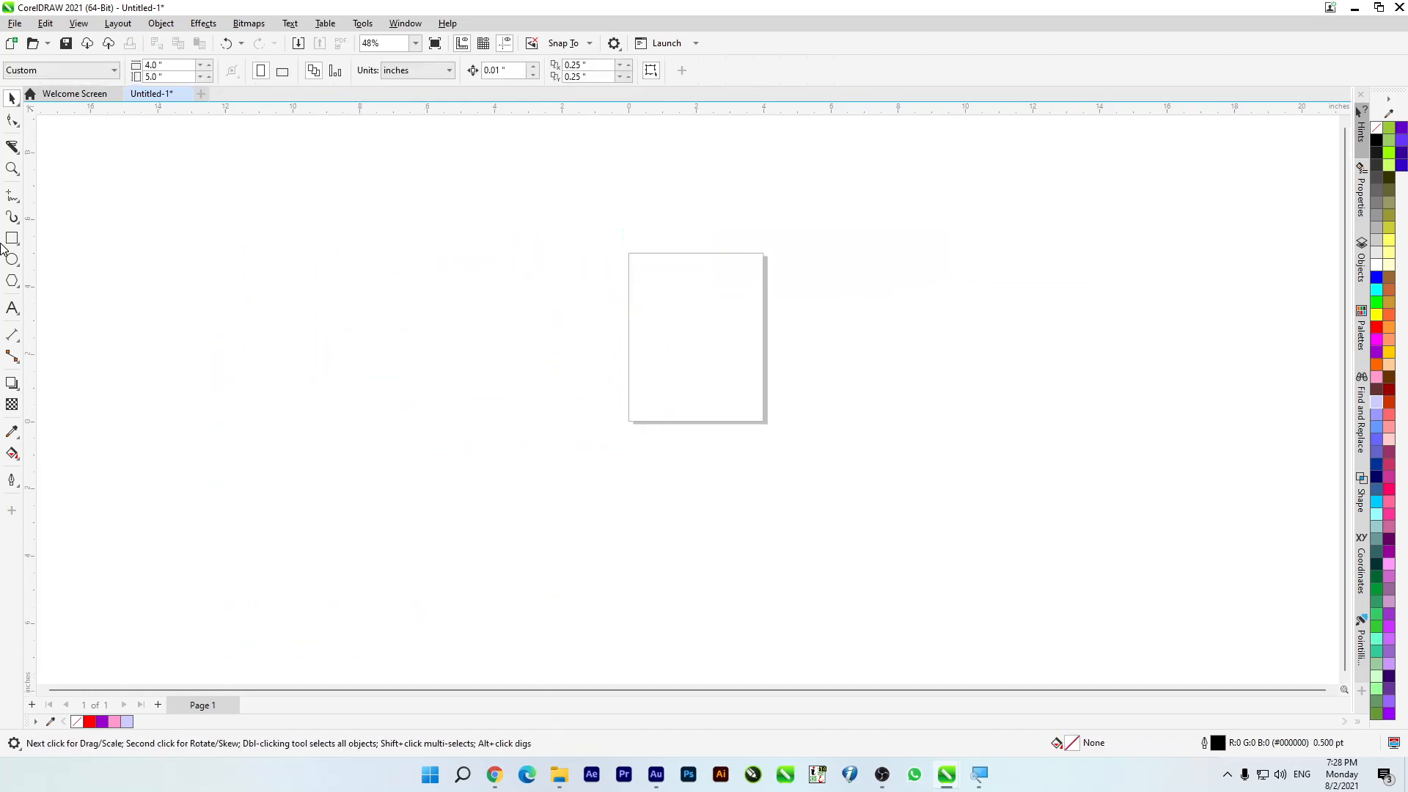
# Step: Draw a circle about 7.83 inches in diameter left of the page and slice it diagonally with the Knife's straight-line mode
pyautogui.click(11, 260)
pyautogui.moveTo(267, 266); pyautogui.dragTo(408, 538)
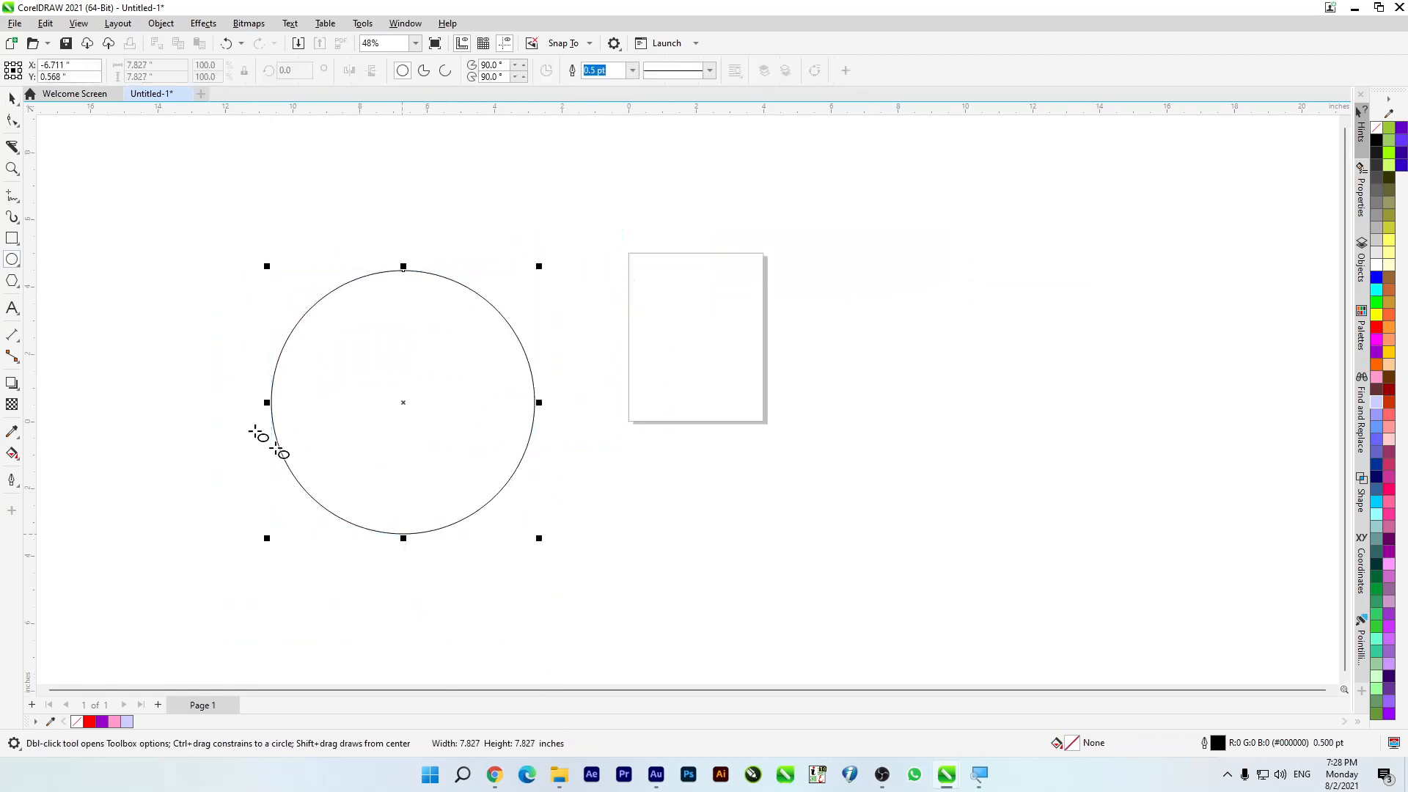
pyautogui.click(12, 146)
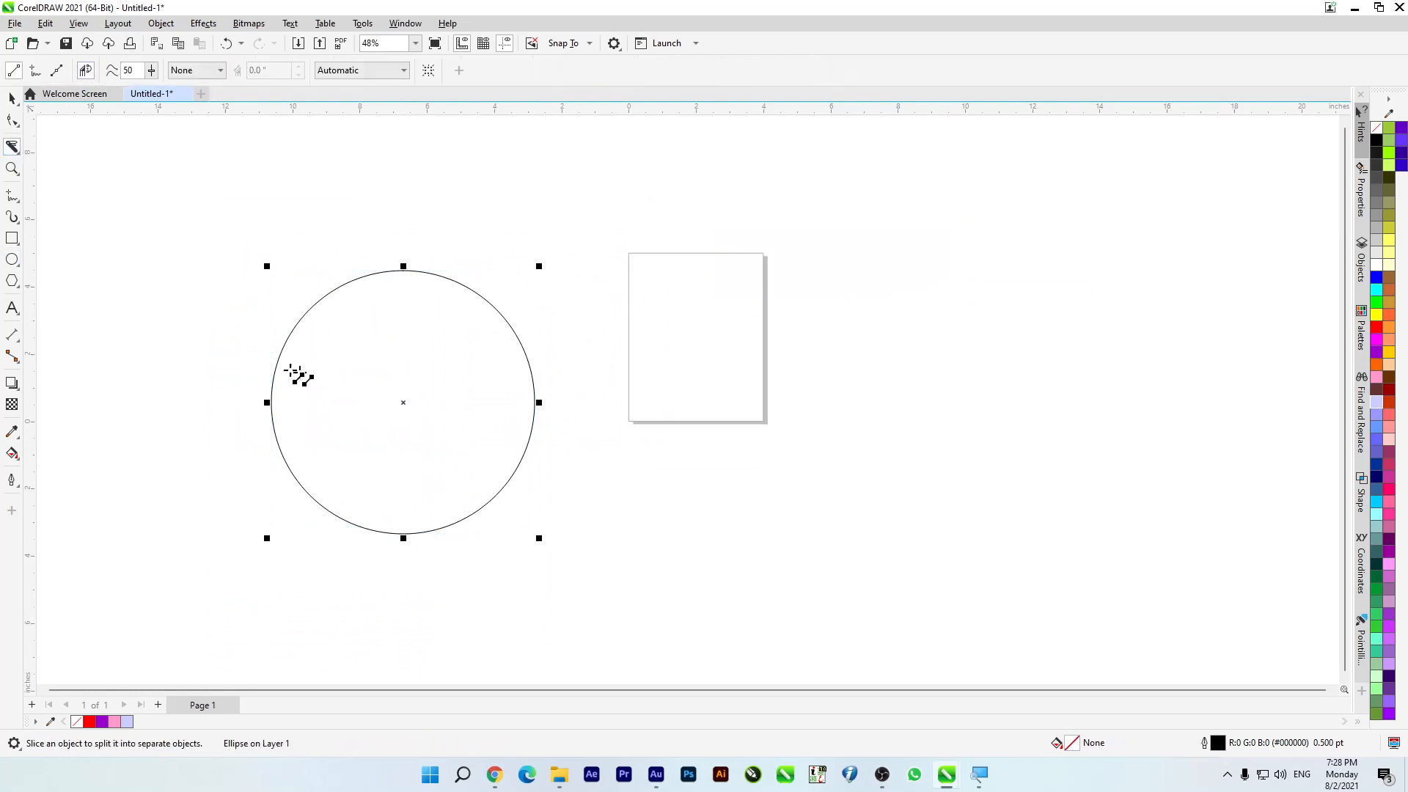
pyautogui.moveTo(224, 343); pyautogui.dragTo(595, 574)
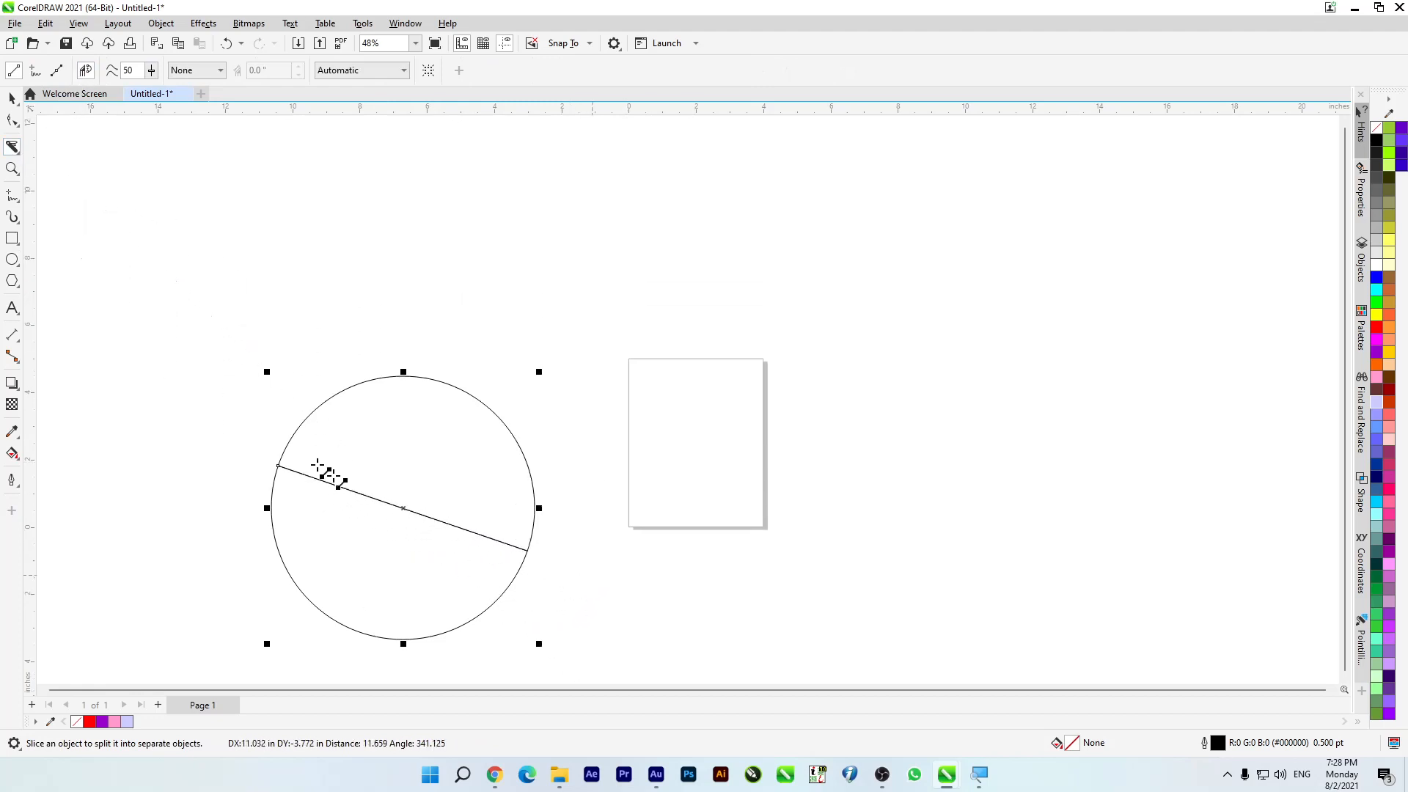
# Step: Separate the circle's two halves, filling the upper half lavender and the lower half blue
pyautogui.click(11, 99)
pyautogui.moveTo(336, 455); pyautogui.dragTo(469, 355)
pyautogui.moveTo(377, 525); pyautogui.dragTo(347, 550)
pyautogui.click(485, 379)
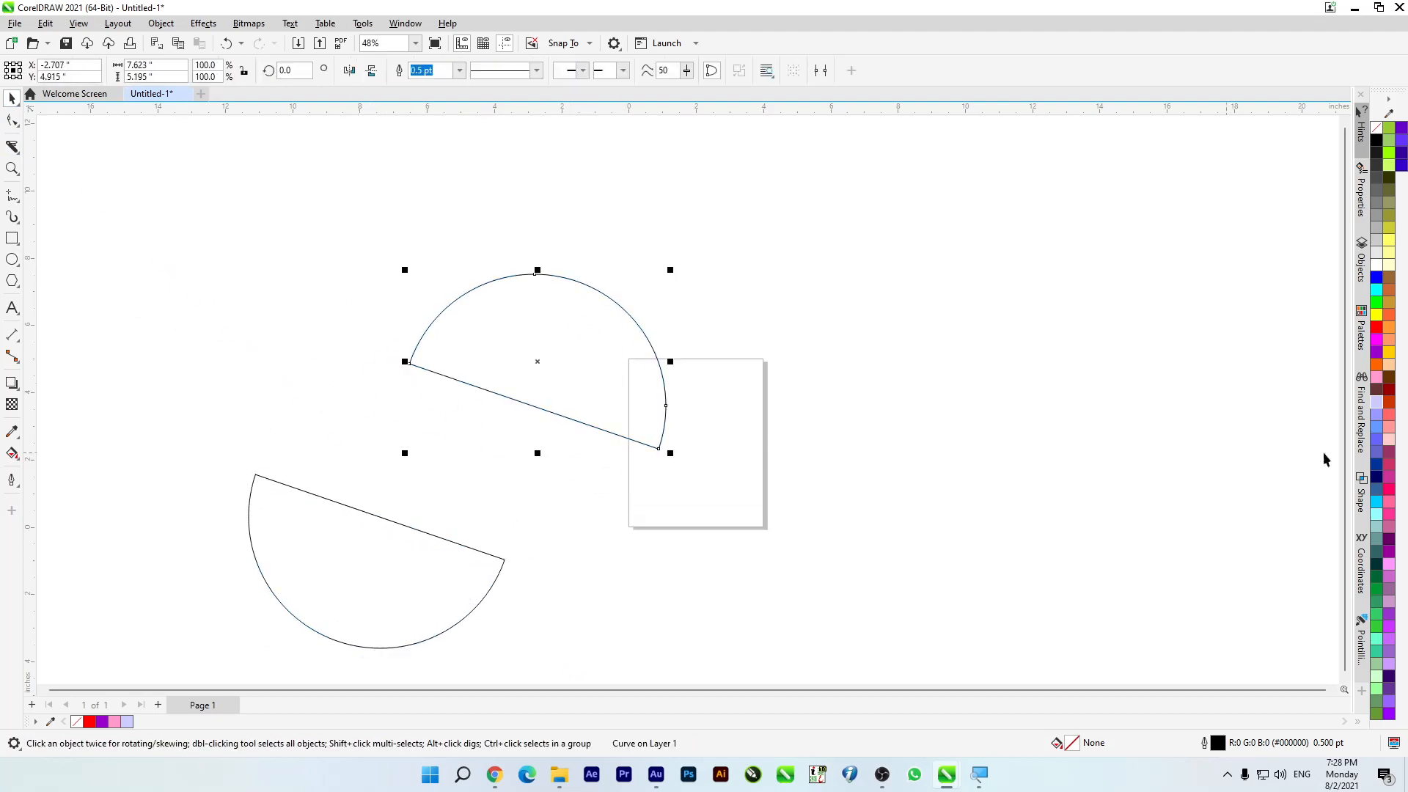
pyautogui.click(1376, 420)
pyautogui.click(343, 588)
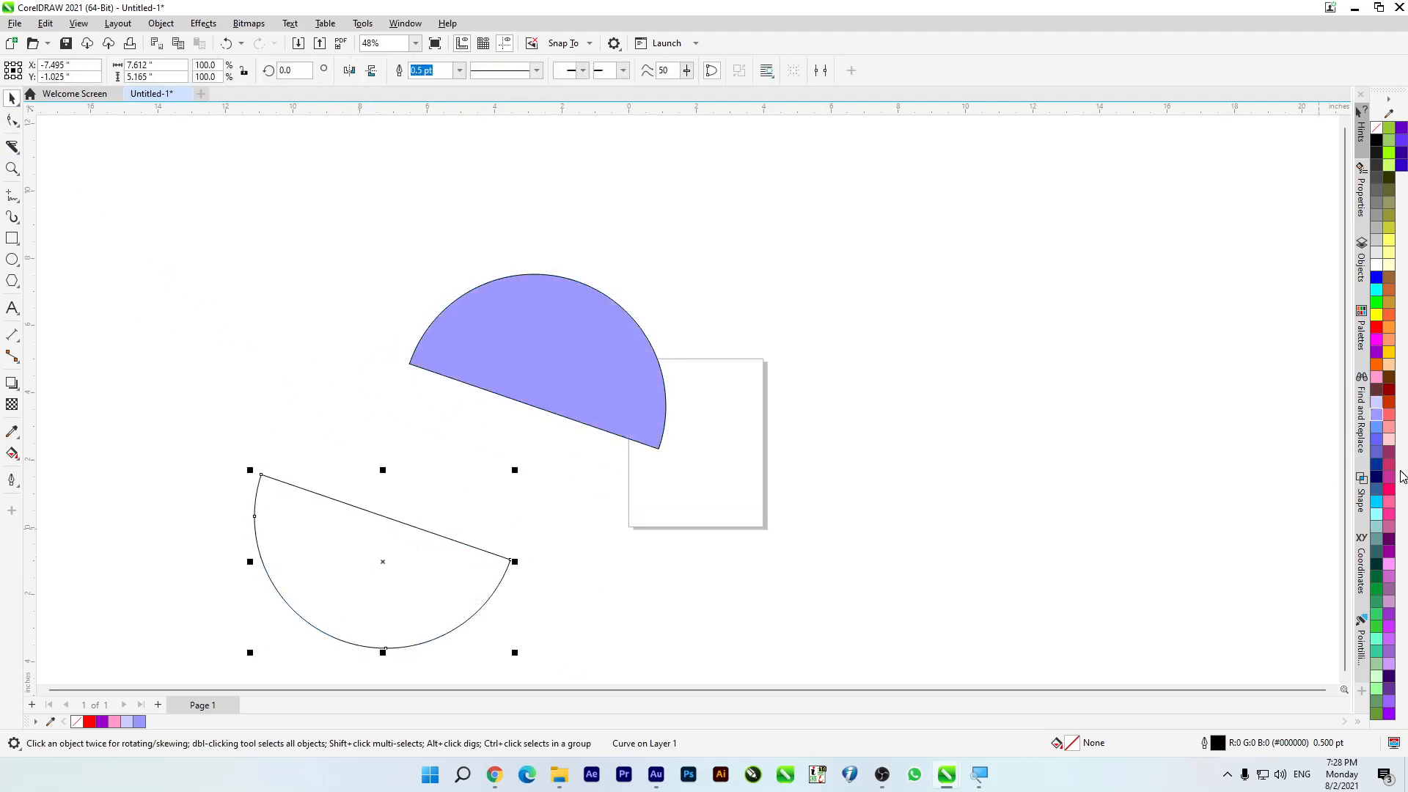
pyautogui.click(1377, 433)
# Step: Move the blue half so it overlaps the lavender half, and delete both halves
pyautogui.moveTo(440, 583); pyautogui.dragTo(557, 408)
pyautogui.moveTo(253, 194); pyautogui.dragTo(734, 484)
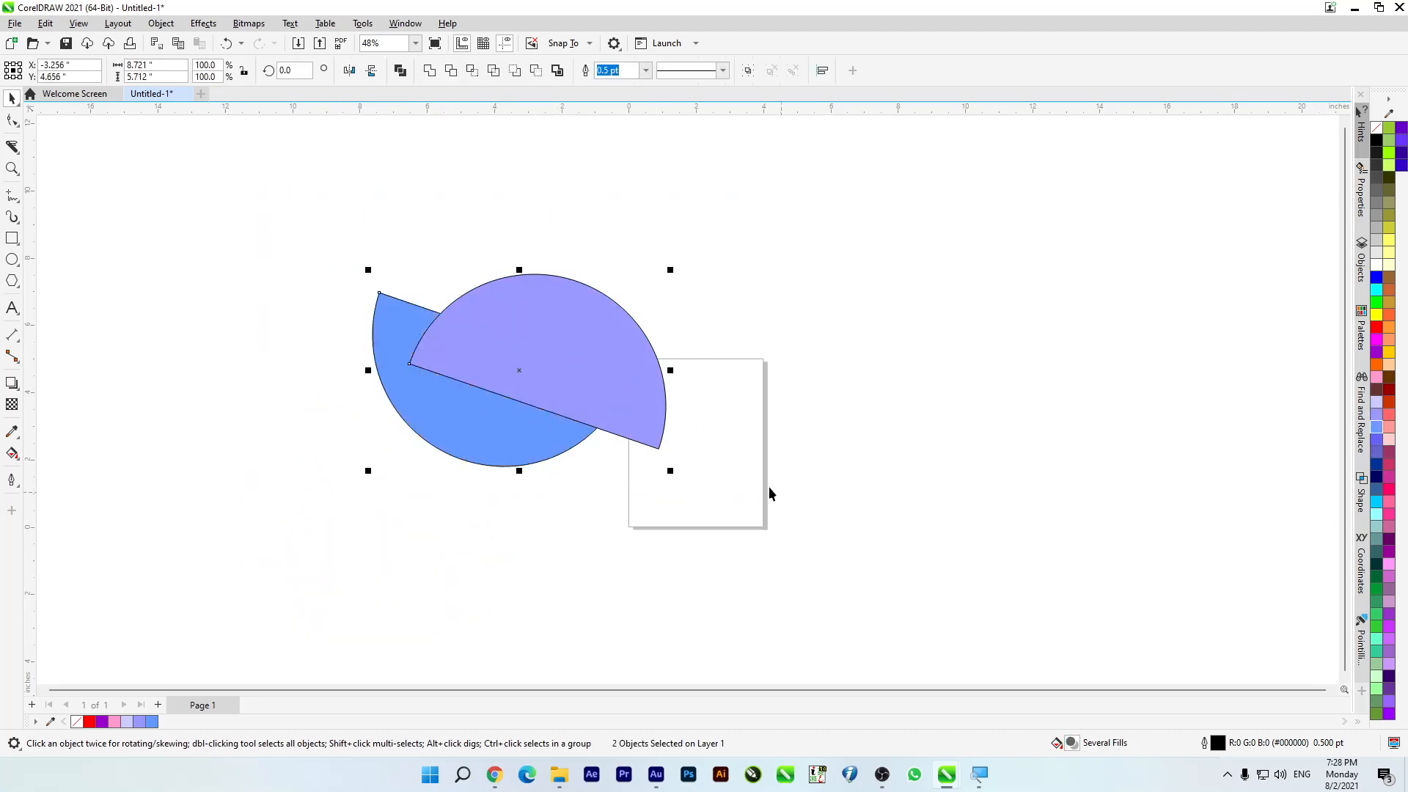
pyautogui.press('Delete')
# Step: Examine the Knife tool's cut span and outline handling options
pyautogui.click(11, 146)
pyautogui.click(213, 70)
pyautogui.click(355, 78)
pyautogui.click(355, 72)
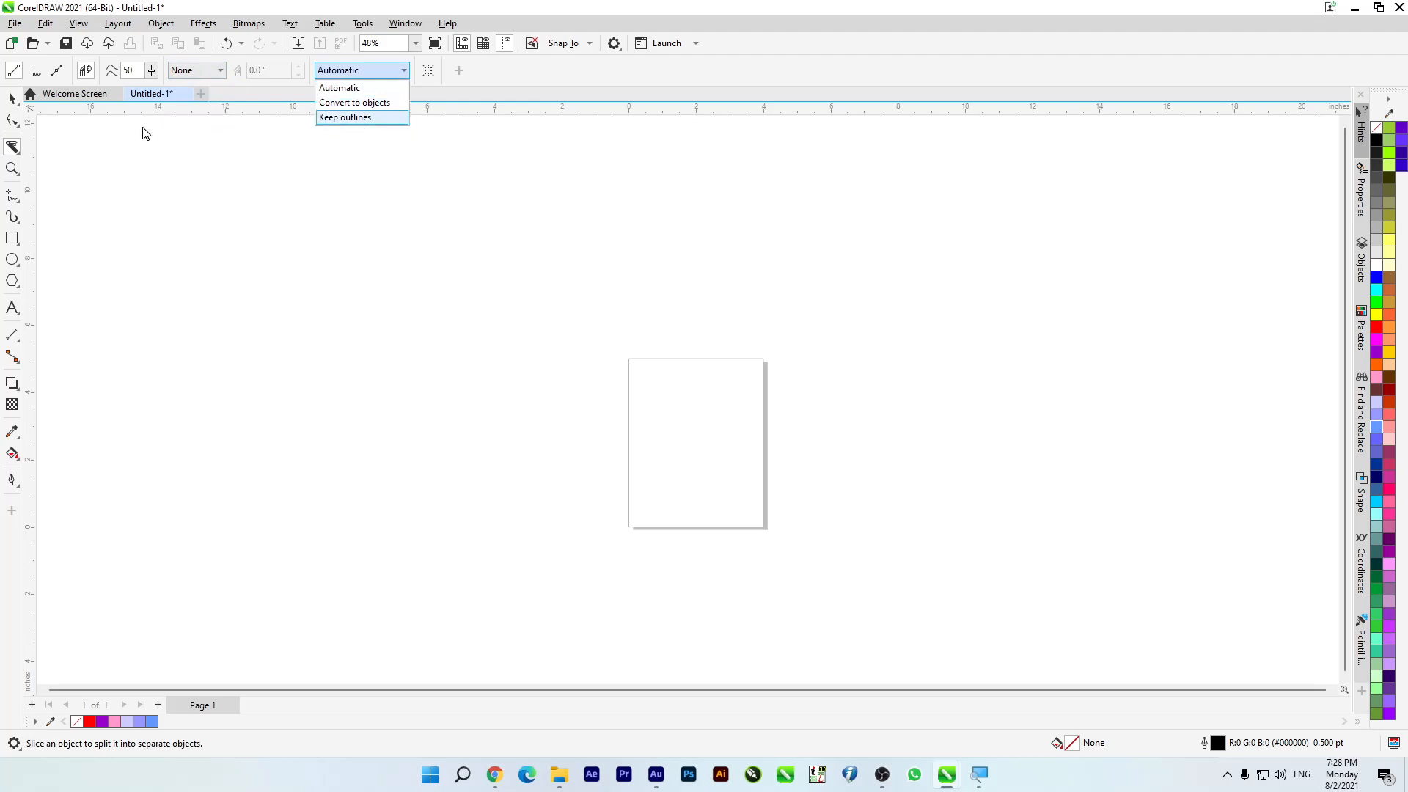
# Step: Draw a rectangle about 7.87 by 7.37 inches left of the page, try a golden yellow fill, and remove the fill
pyautogui.click(13, 254)
pyautogui.click(12, 238)
pyautogui.moveTo(170, 226); pyautogui.dragTo(436, 475)
pyautogui.click(1388, 352)
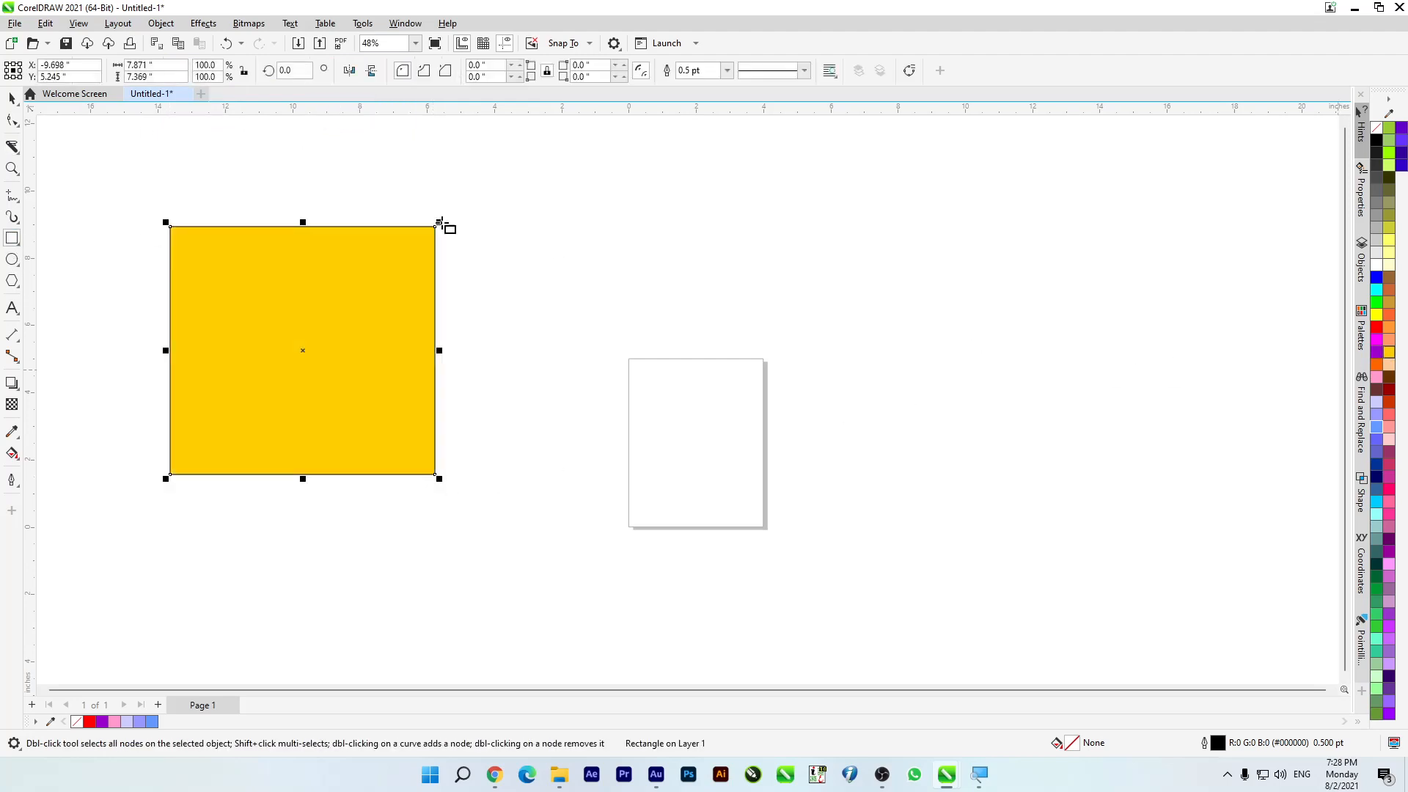
pyautogui.click(1381, 130)
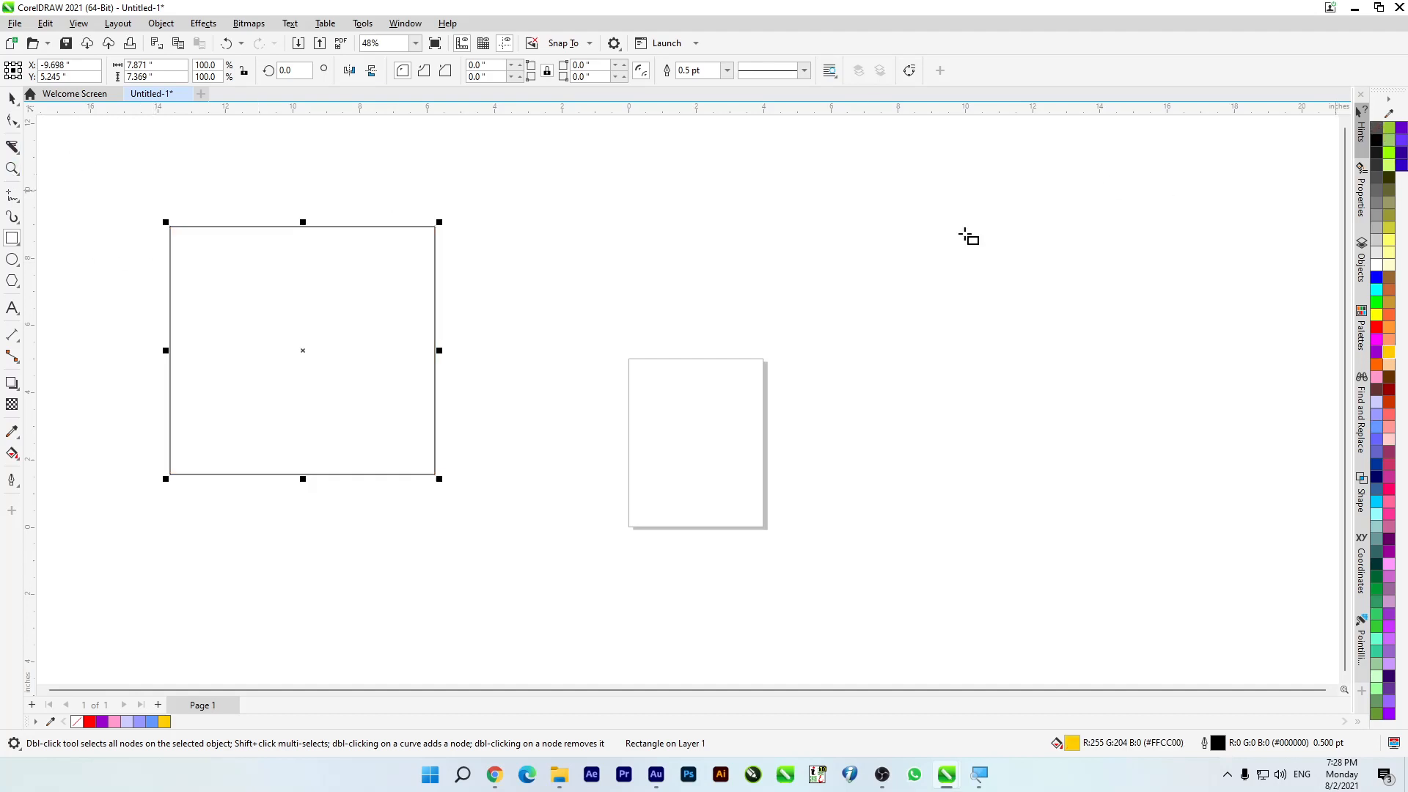
# Step: Slice across the rectangle with the Knife's outlines set to Convert to objects, and move the upper part over the page
pyautogui.click(12, 147)
pyautogui.click(361, 69)
pyautogui.moveTo(123, 315); pyautogui.dragTo(472, 402)
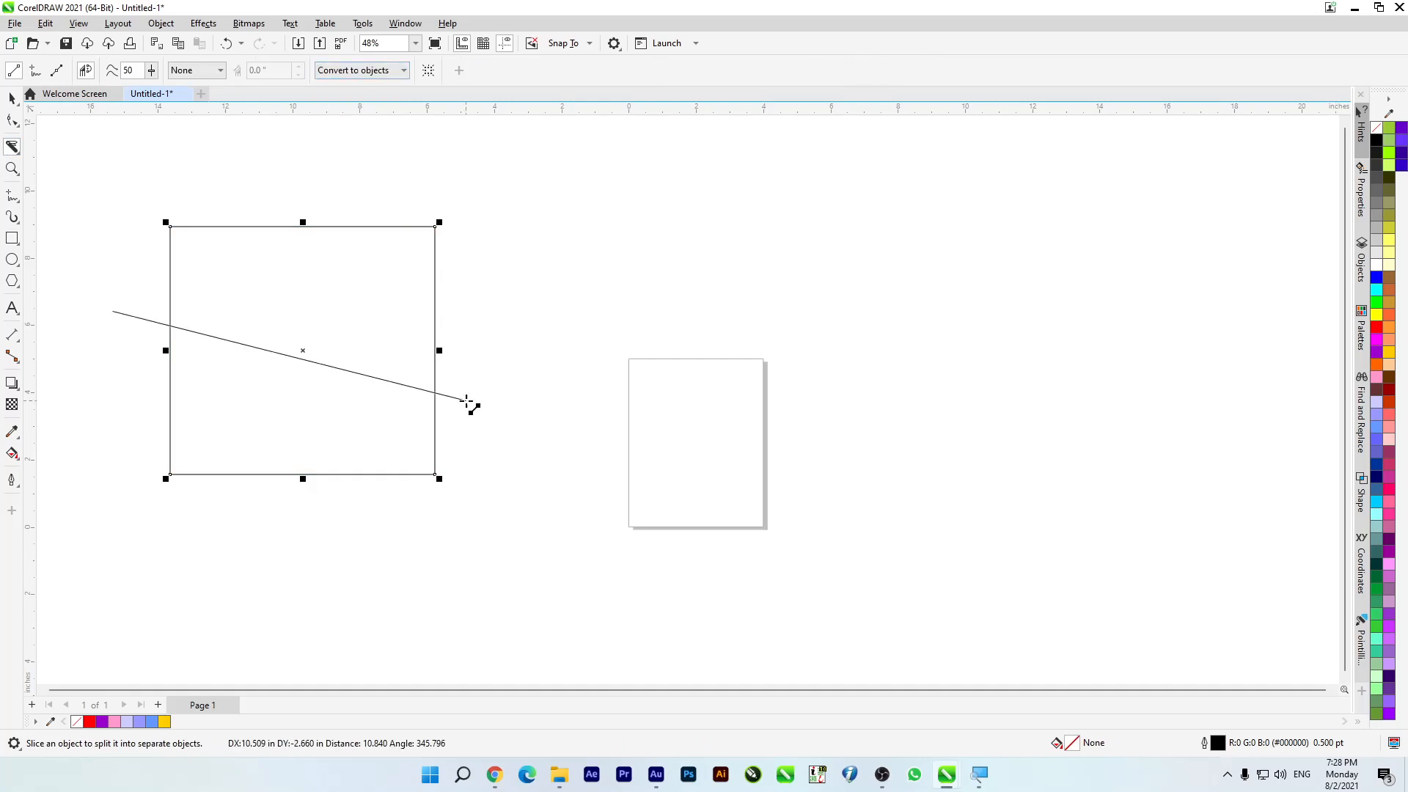
pyautogui.click(12, 100)
pyautogui.moveTo(220, 239); pyautogui.dragTo(851, 232)
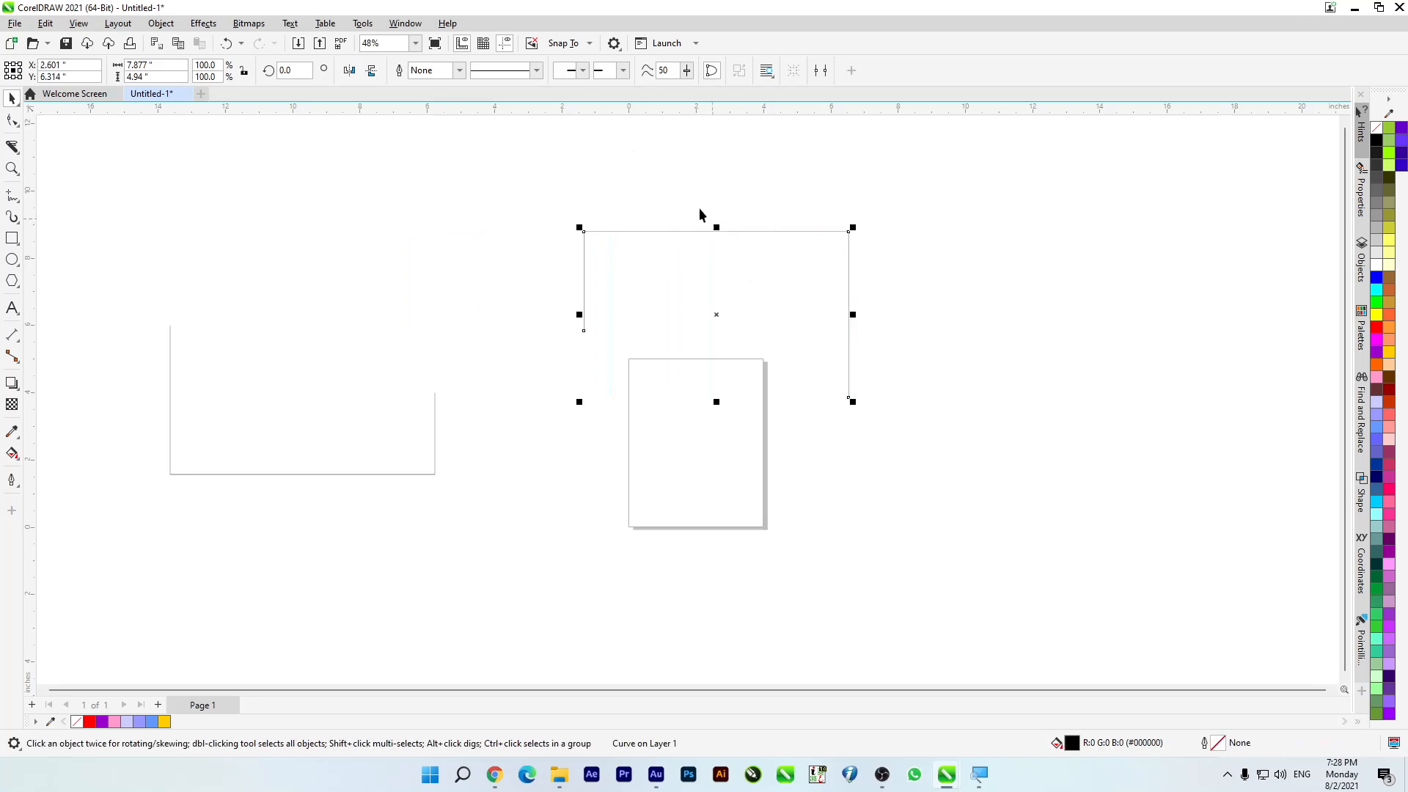
# Step: Reshape the moved part by shifting its two end nodes with the Shape tool, and colour its outline red
pyautogui.click(12, 121)
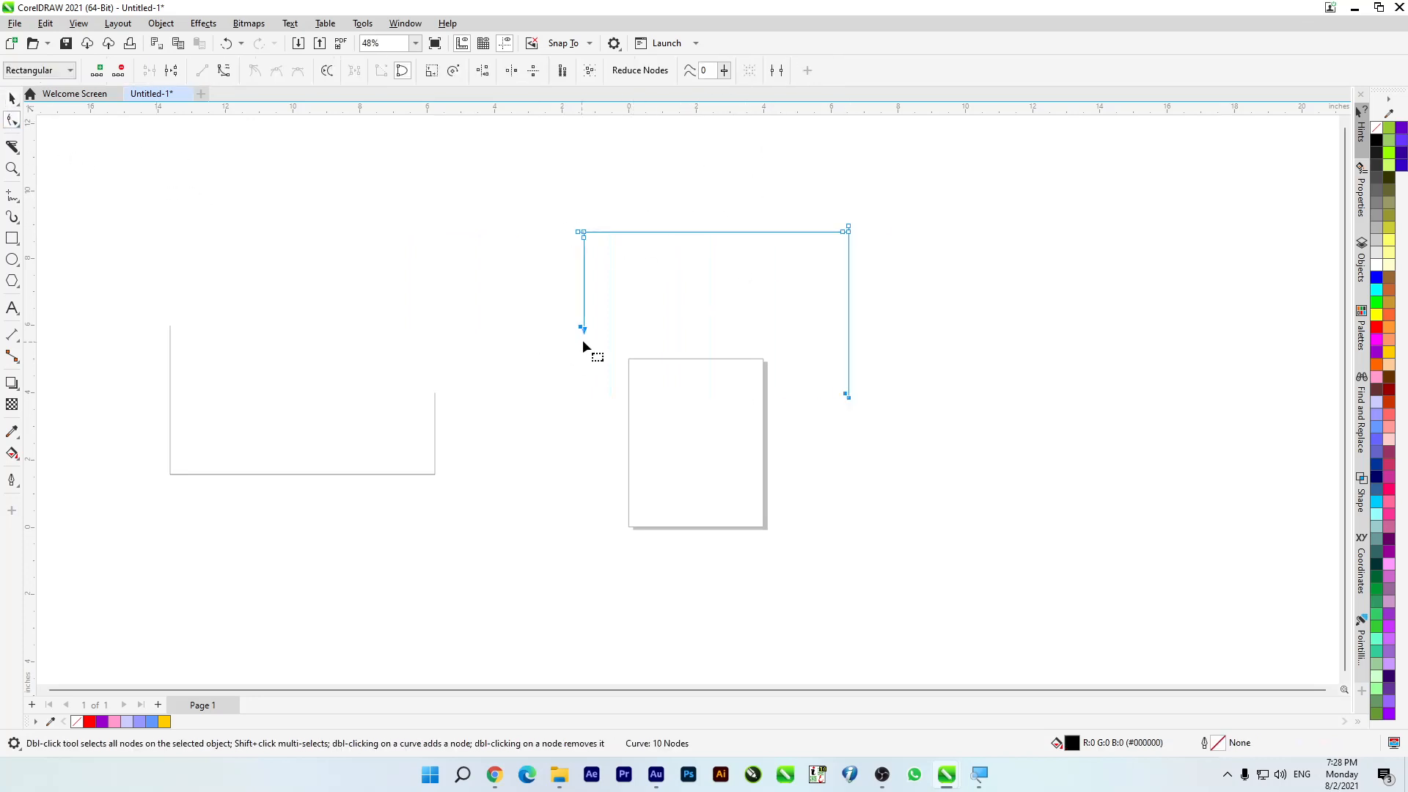
pyautogui.moveTo(580, 328); pyautogui.dragTo(476, 299)
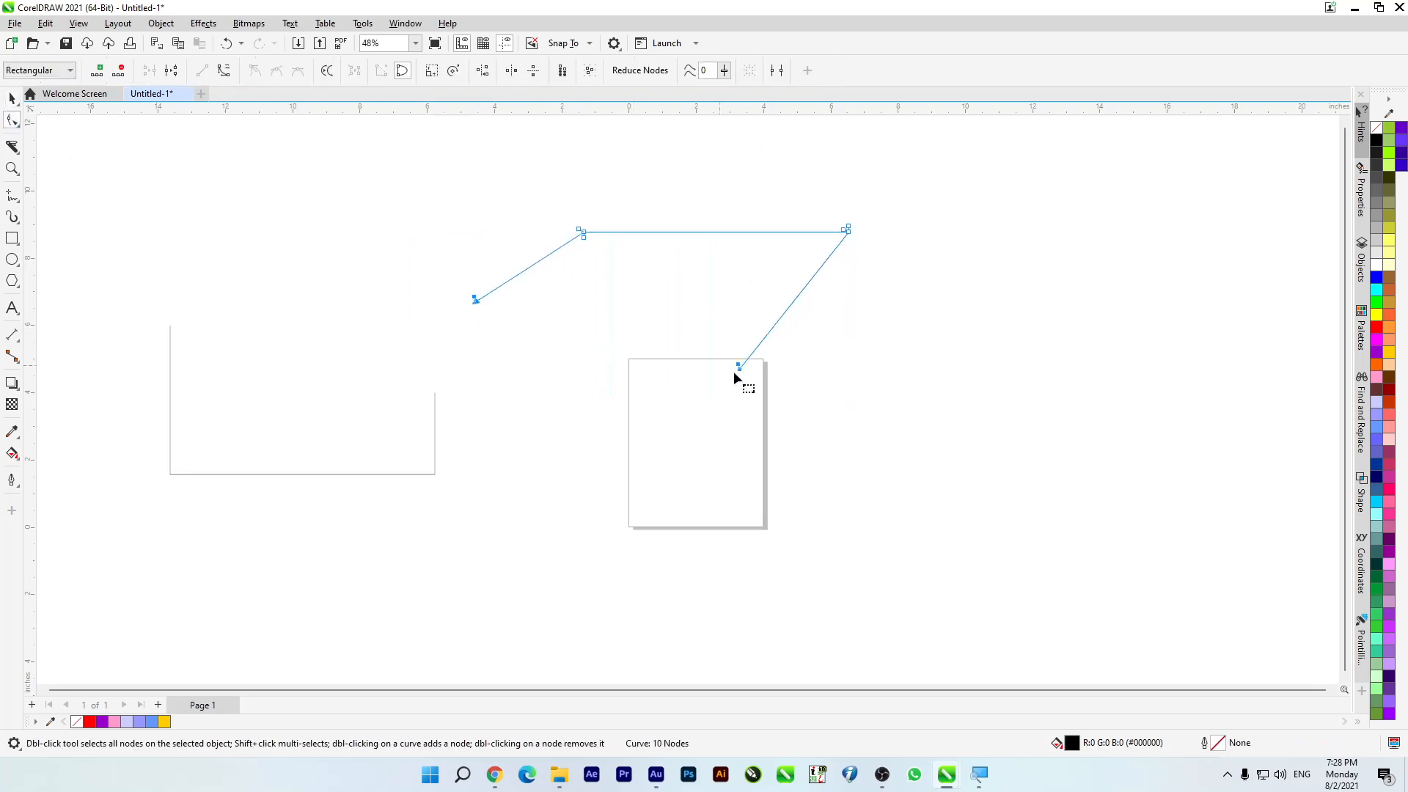
pyautogui.moveTo(741, 372); pyautogui.dragTo(934, 340)
pyautogui.rightClick(1376, 327)
# Step: Set the Knife tool's outline handling back to Automatic
pyautogui.click(16, 150)
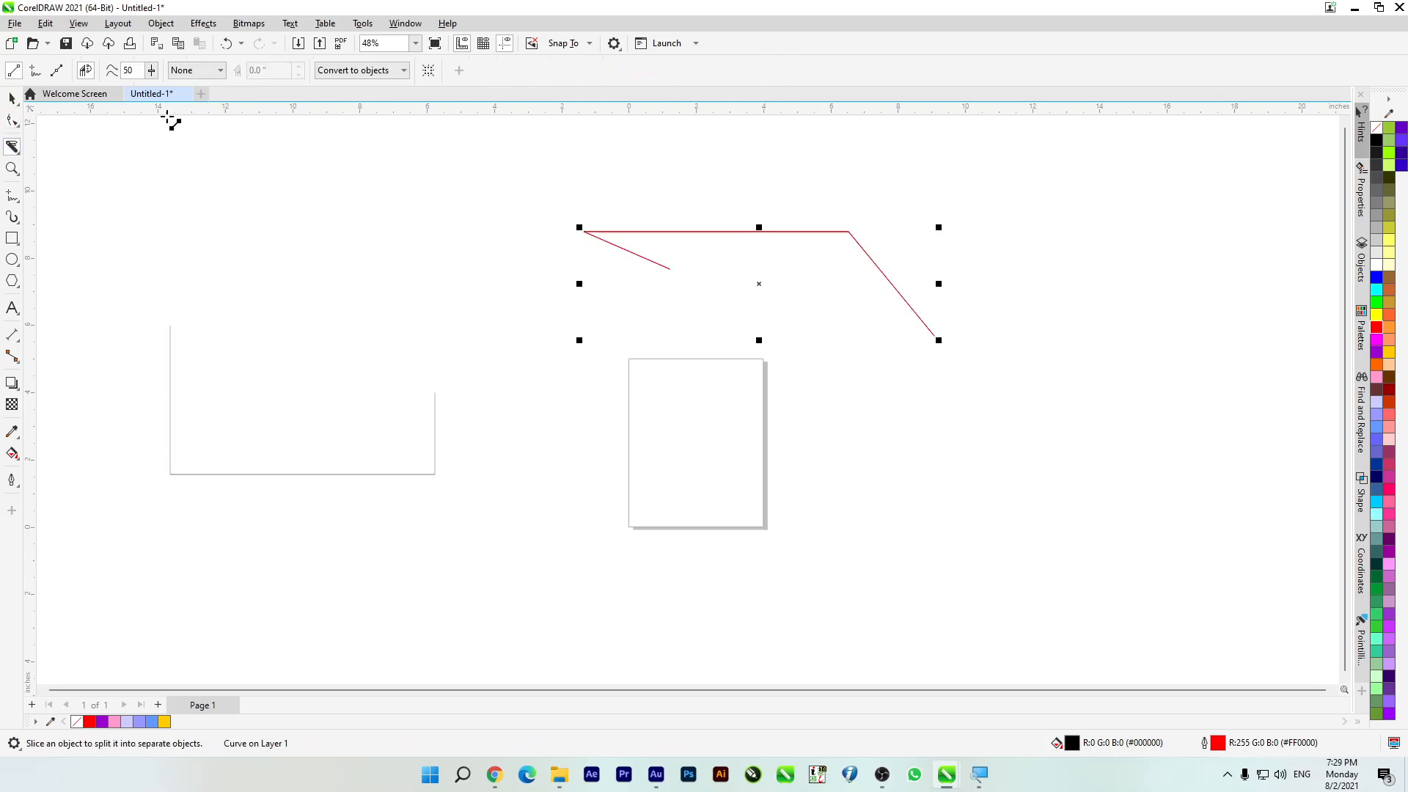
pyautogui.click(354, 70)
pyautogui.click(351, 93)
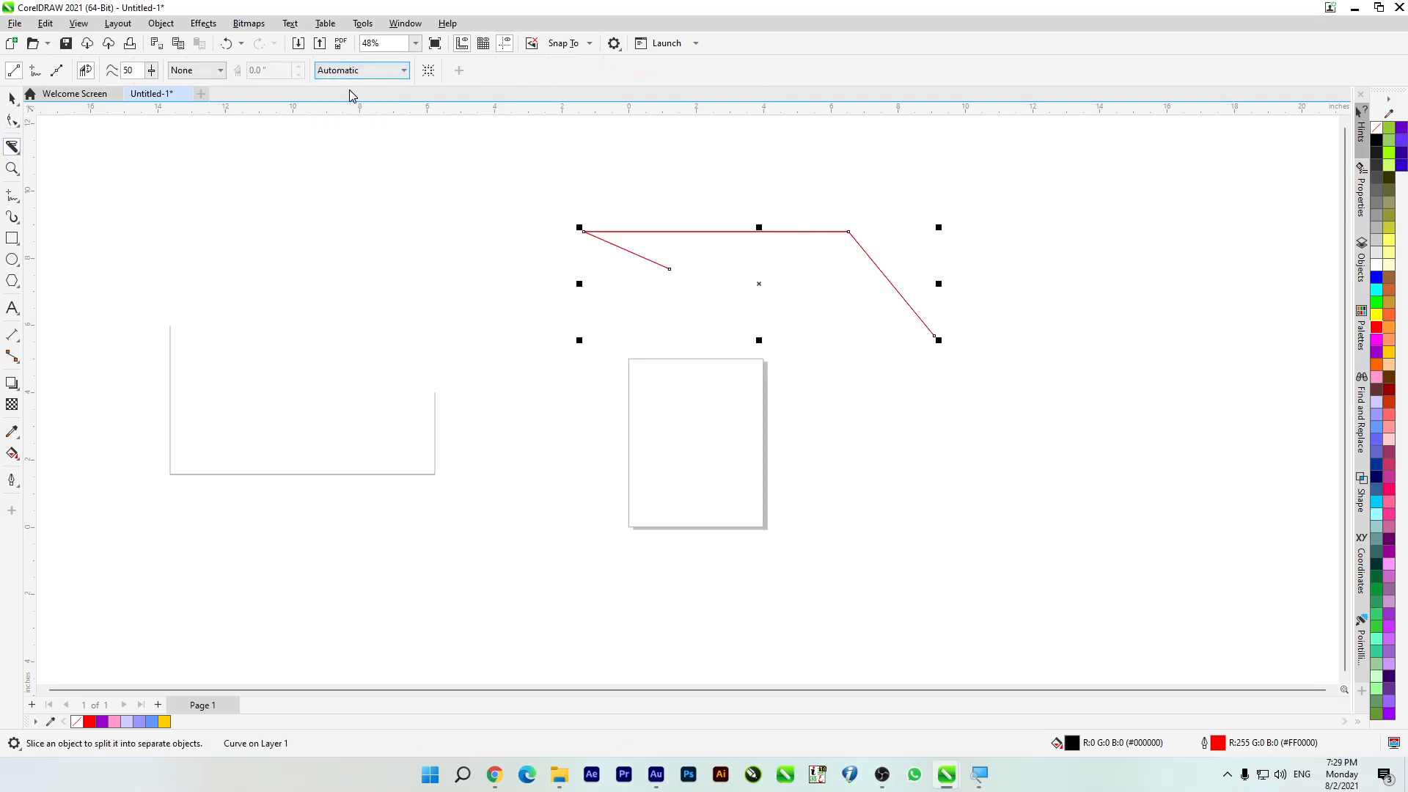
pyautogui.click(18, 149)
pyautogui.click(12, 98)
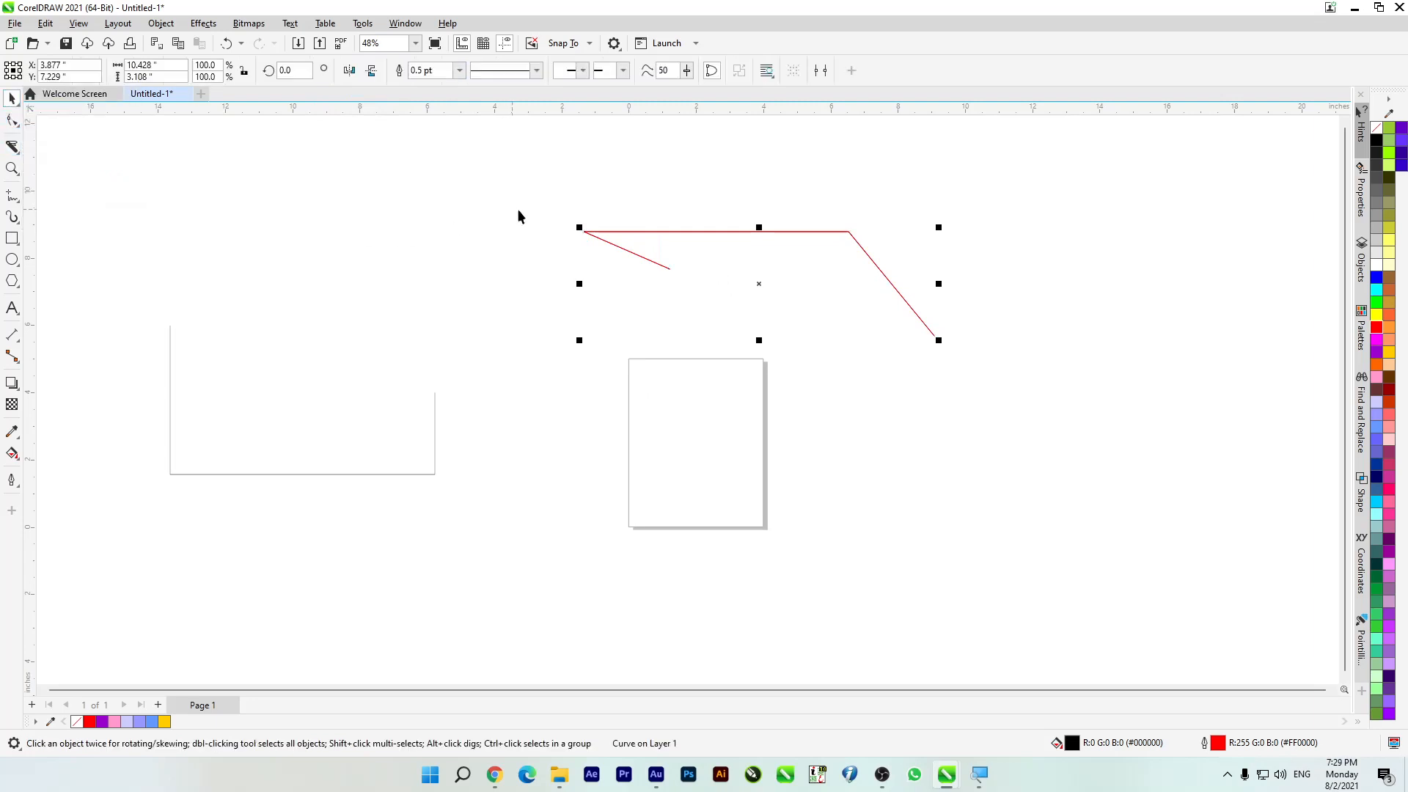
# Step: Delete the red piece and the remaining lower part of the sliced rectangle
pyautogui.press('Delete')
pyautogui.moveTo(257, 461); pyautogui.dragTo(471, 531)
pyautogui.press('Delete')
# Step: Draw a rectangle about 5.91 by 5.04 inches up and left of the page
pyautogui.click(8, 153)
pyautogui.click(20, 243)
pyautogui.click(40, 242)
pyautogui.moveTo(330, 198)
pyautogui.mouseDown()
pyautogui.moveTo(592, 517)
pyautogui.moveTo(520, 492)
pyautogui.moveTo(525, 371)
pyautogui.mouseUp()
pyautogui.scroll(1, 393, 242)
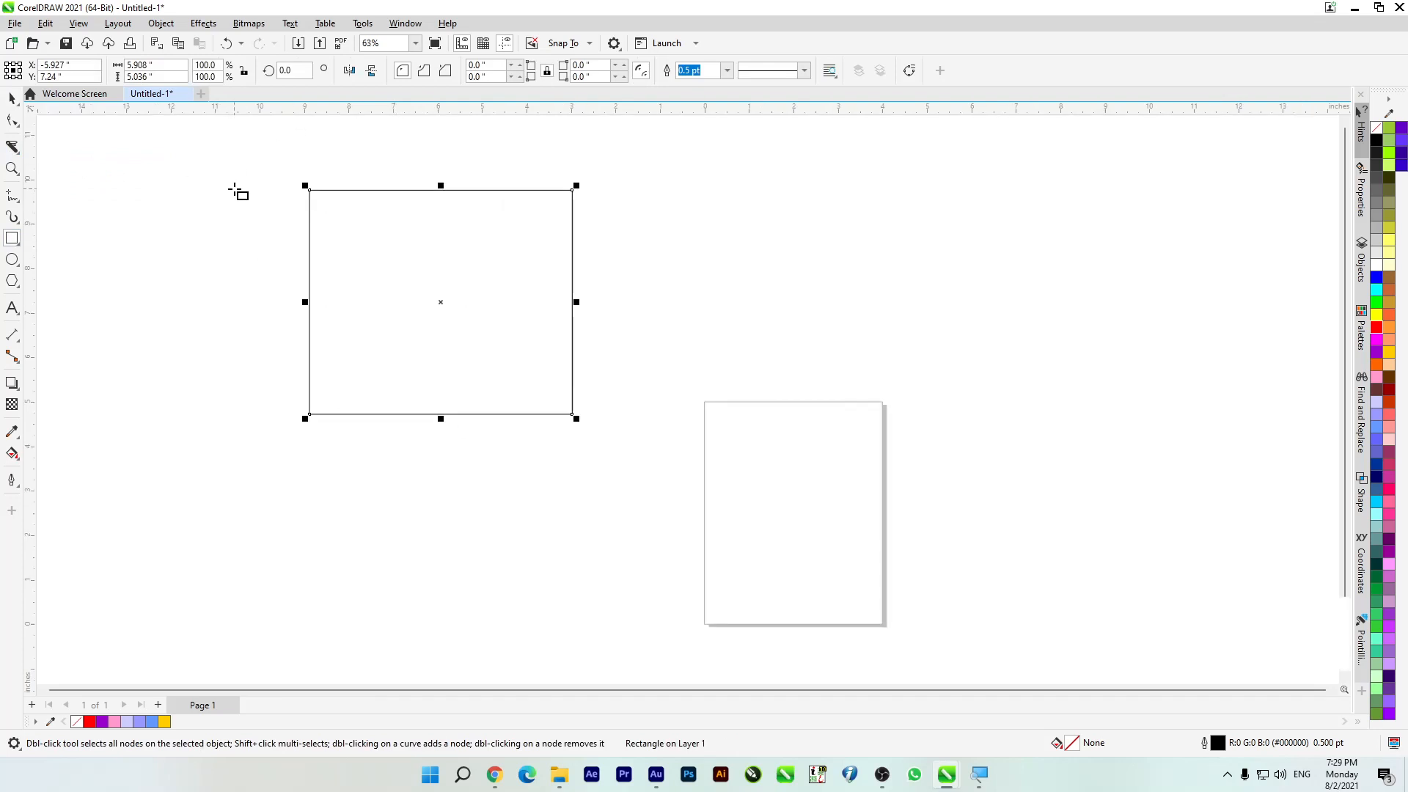
pyautogui.scroll(-1, 453, 252)
pyautogui.scroll(2, 292, 258)
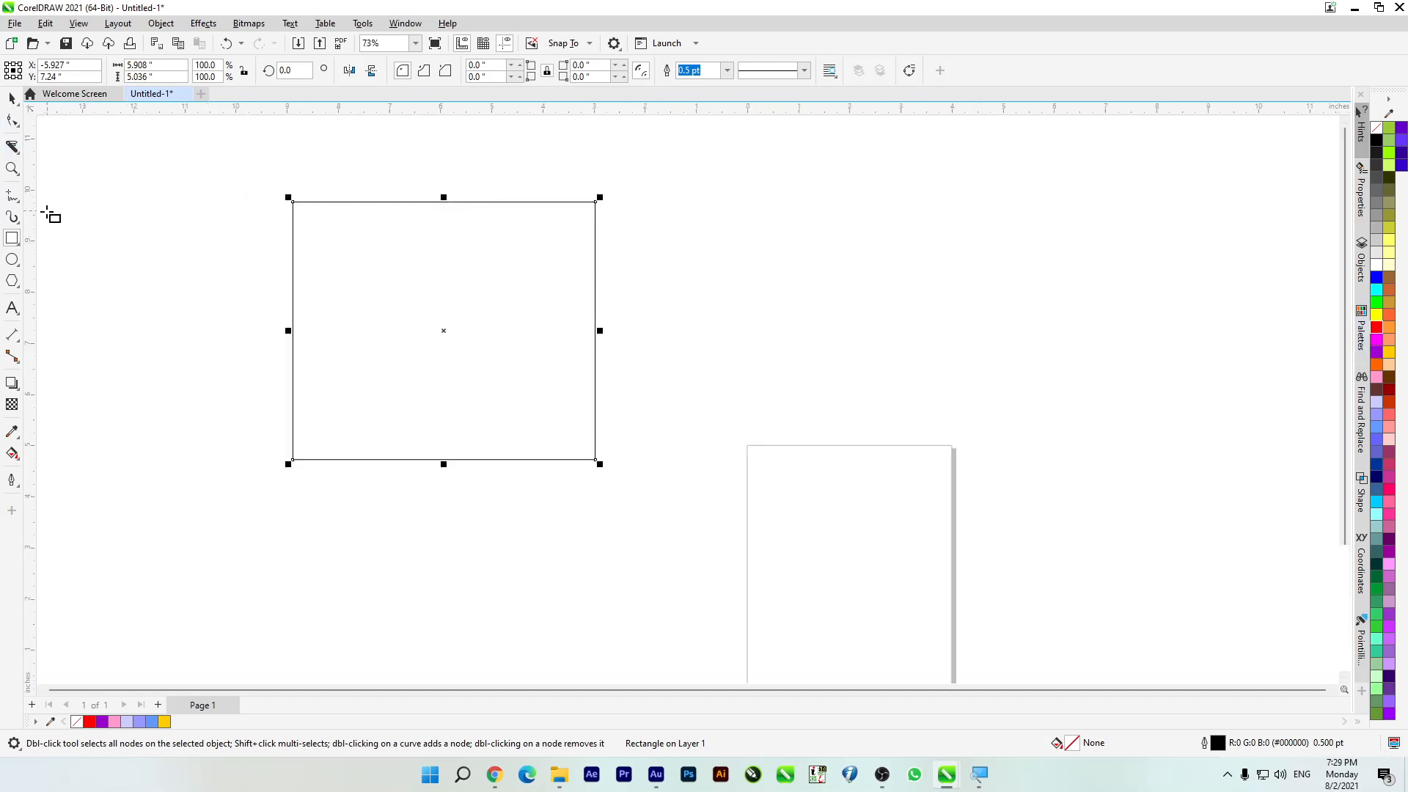
# Step: Activate Virtual Segment Delete and enlarge the screen to 200% with Magnifier to inspect the cursor at the rectangle's upper-left corner
pyautogui.click(10, 146)
pyautogui.click(85, 179)
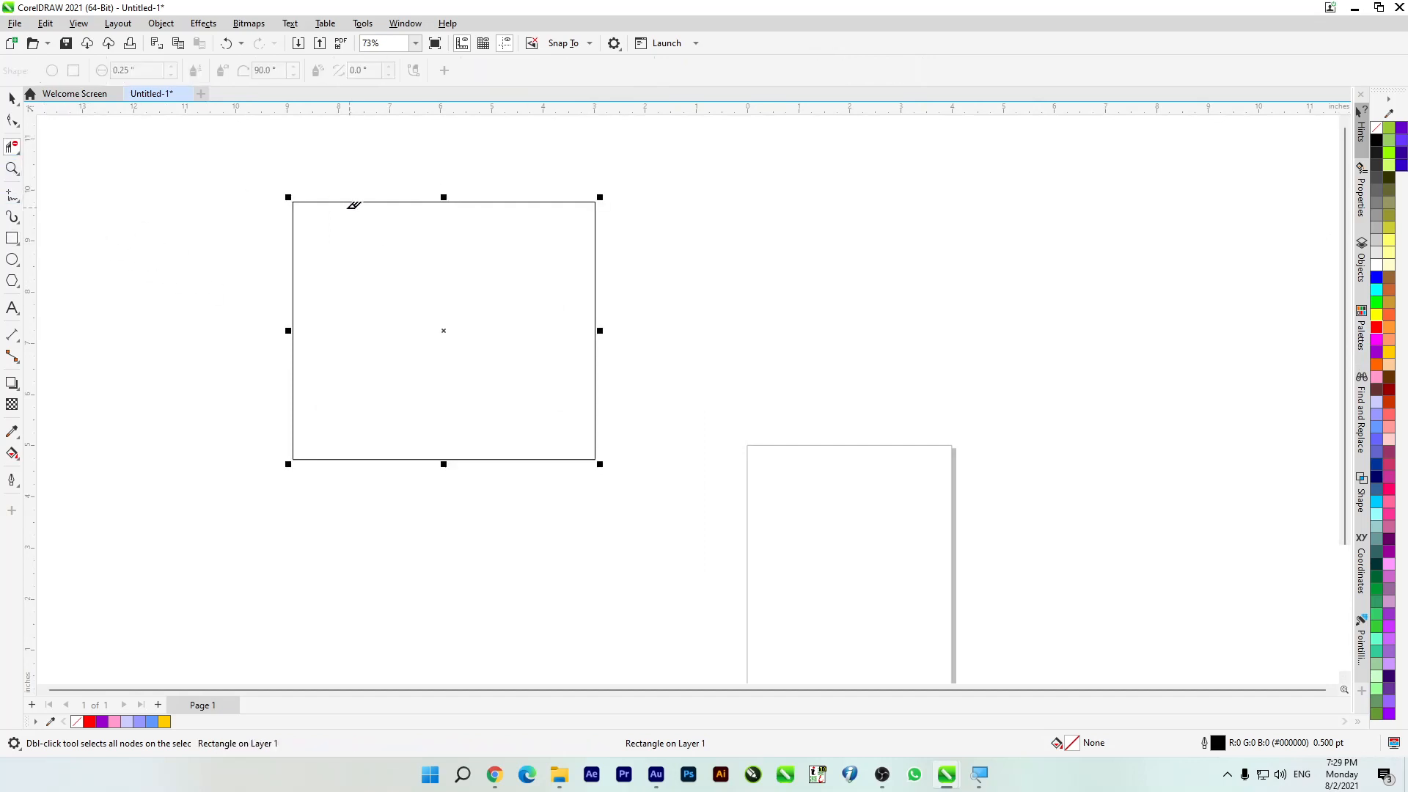
pyautogui.scroll(10, 297, 199)
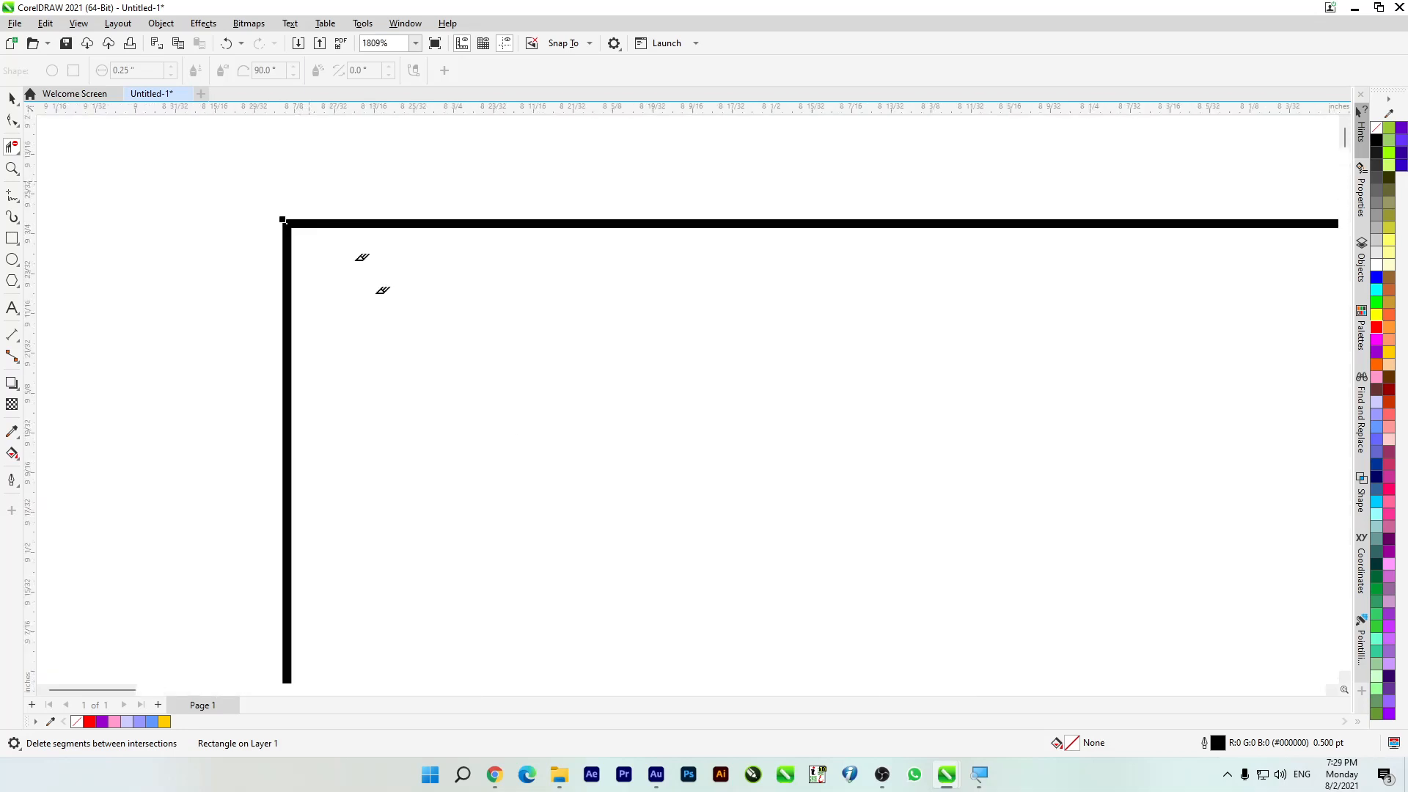
pyautogui.click(980, 773)
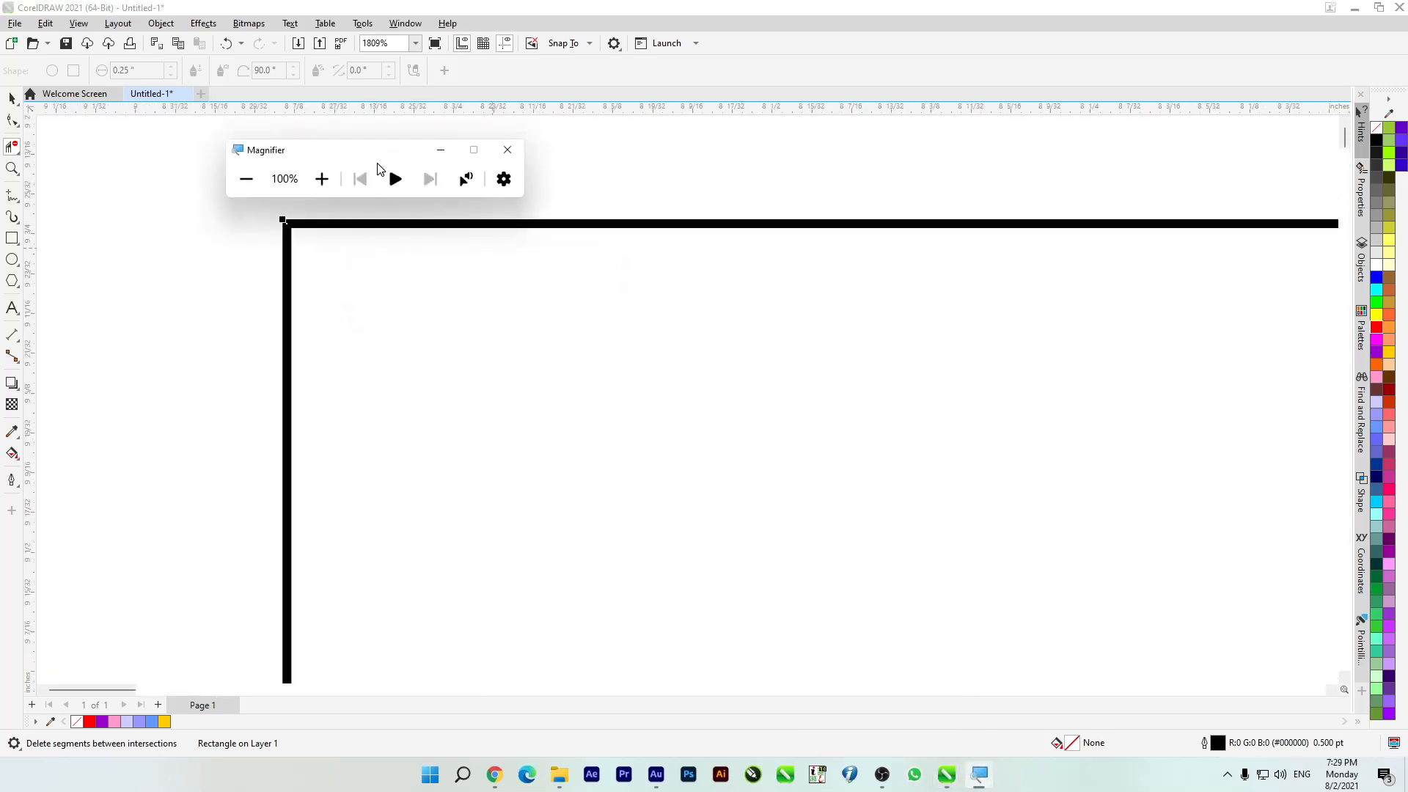
pyautogui.click(336, 179)
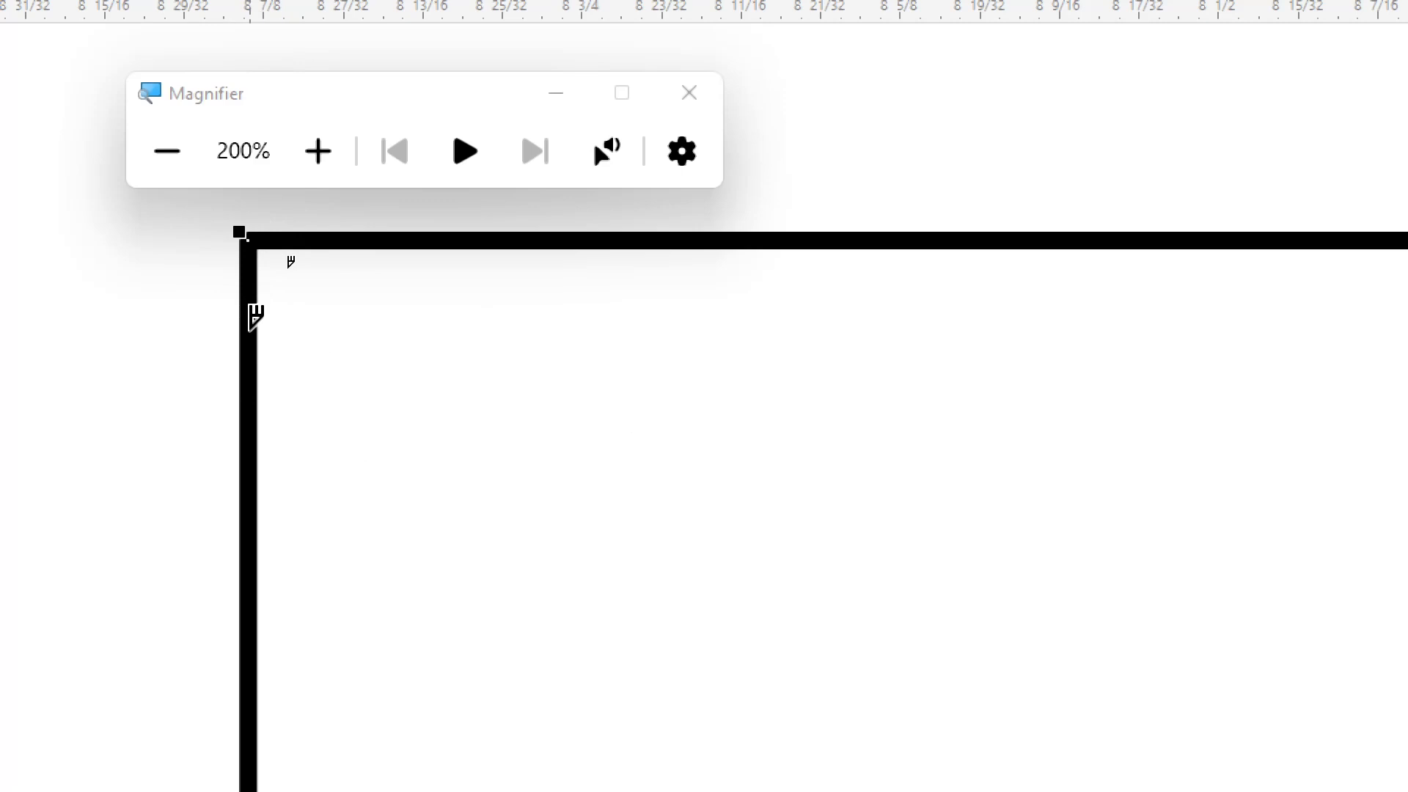
# Step: Delete the rectangle, undo the deletion, and return Magnifier to 100% and minimize it
pyautogui.press('Delete')
pyautogui.hotkey('ctrl', 'z')
pyautogui.click(192, 144)
pyautogui.click(441, 150)
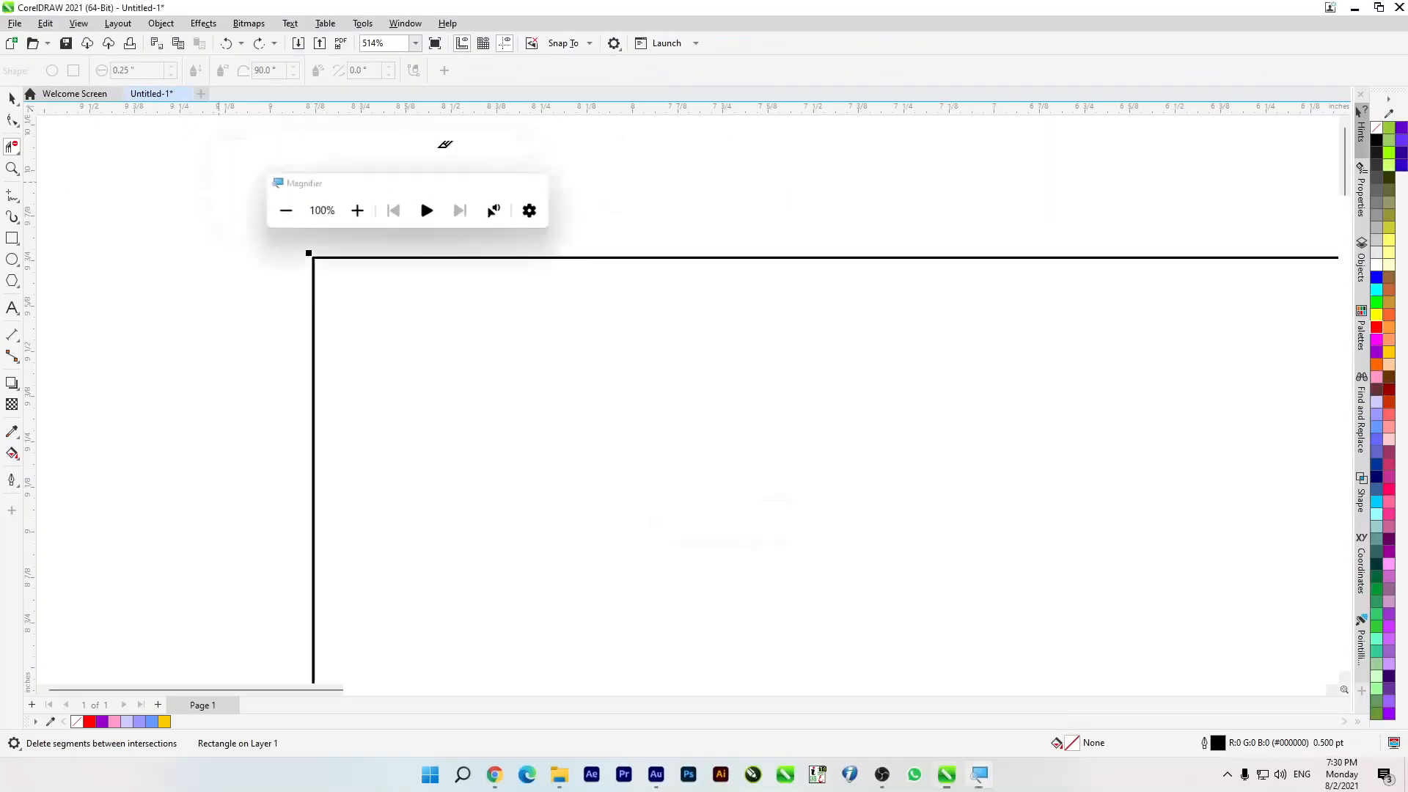
# Step: Move the rectangle slightly to the right, closer to the page
pyautogui.scroll(-5, 242, 227)
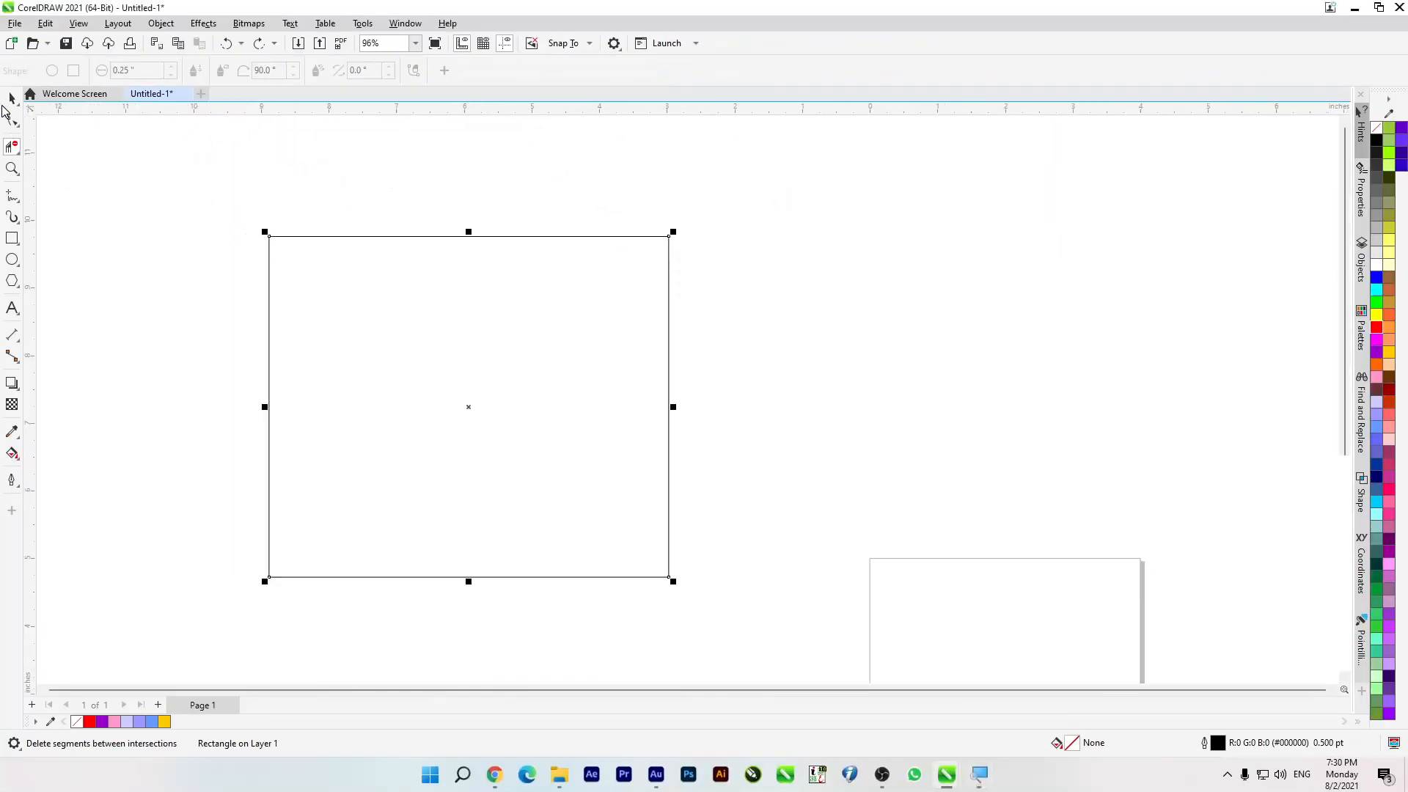
pyautogui.click(9, 101)
pyautogui.moveTo(340, 301); pyautogui.dragTo(414, 302)
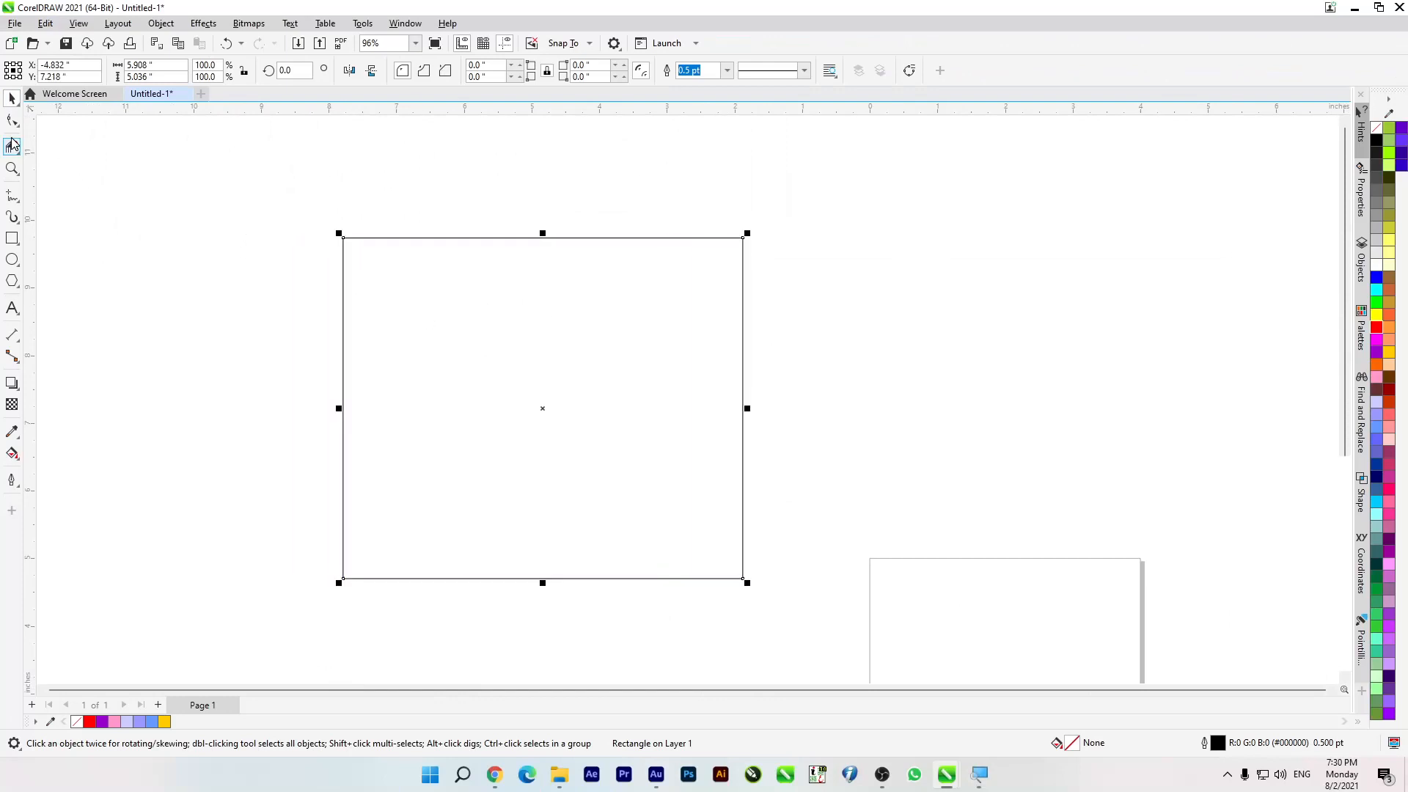
# Step: Remove the rectangle's outline with Virtual Segment Delete and undo the removal
pyautogui.click(12, 144)
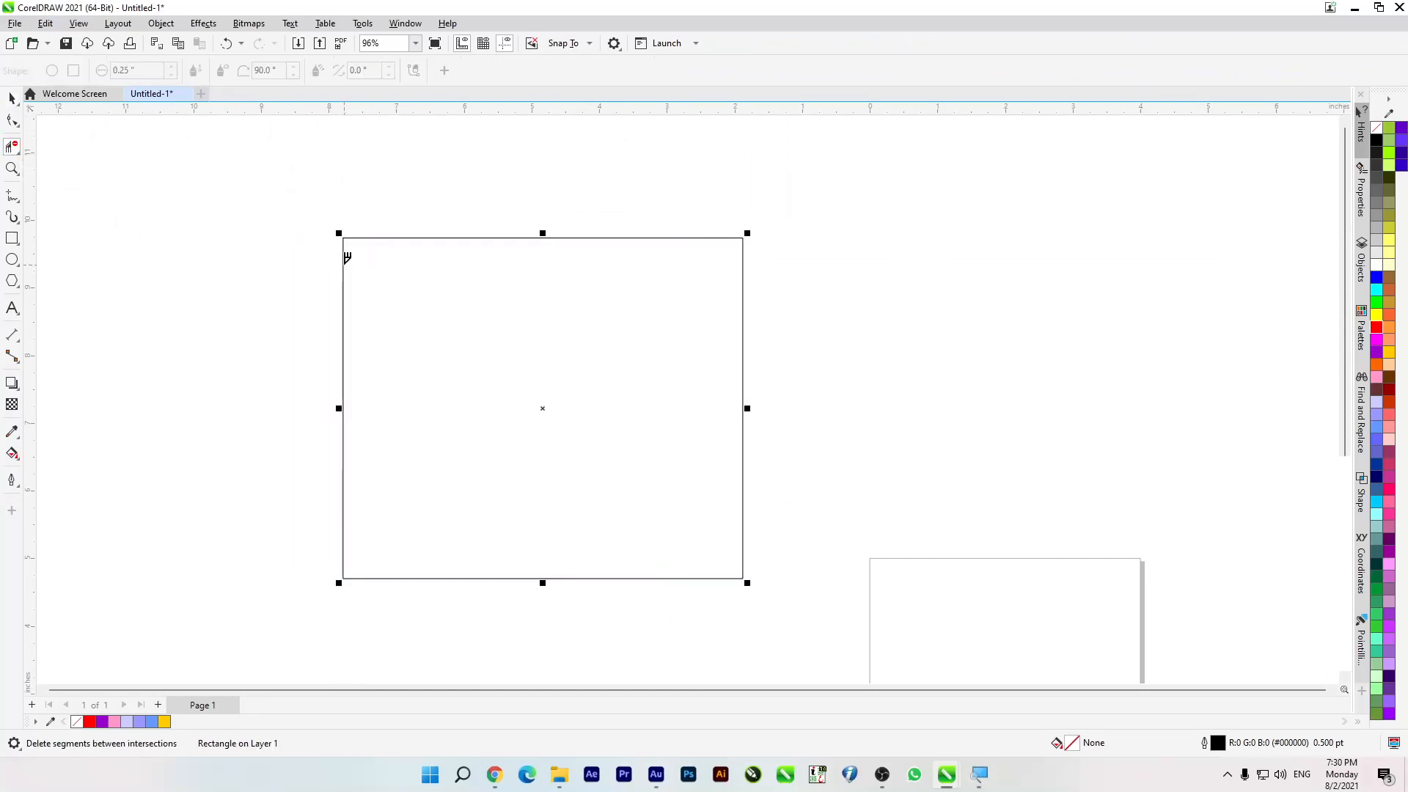
pyautogui.click(345, 259)
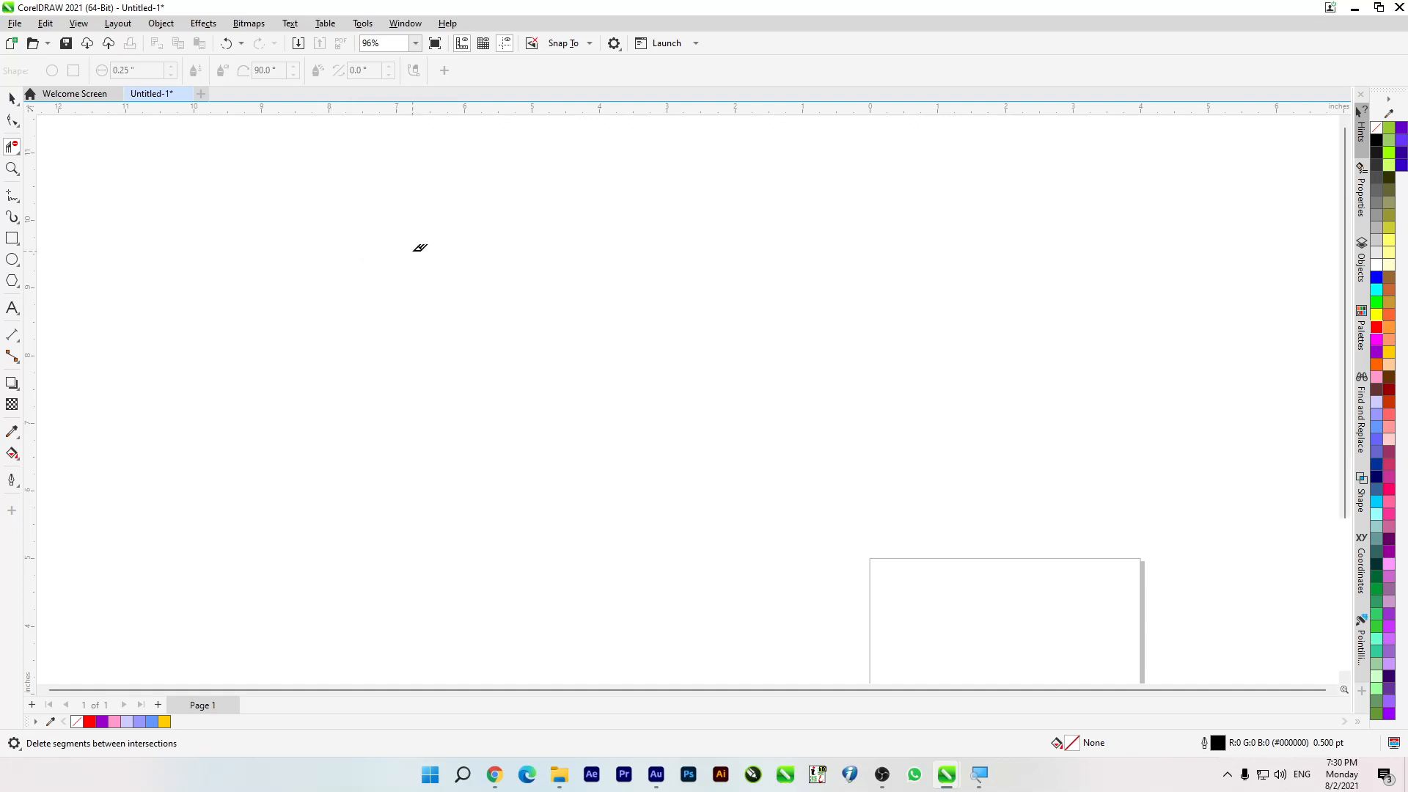
pyautogui.hotkey('ctrl', 'z')
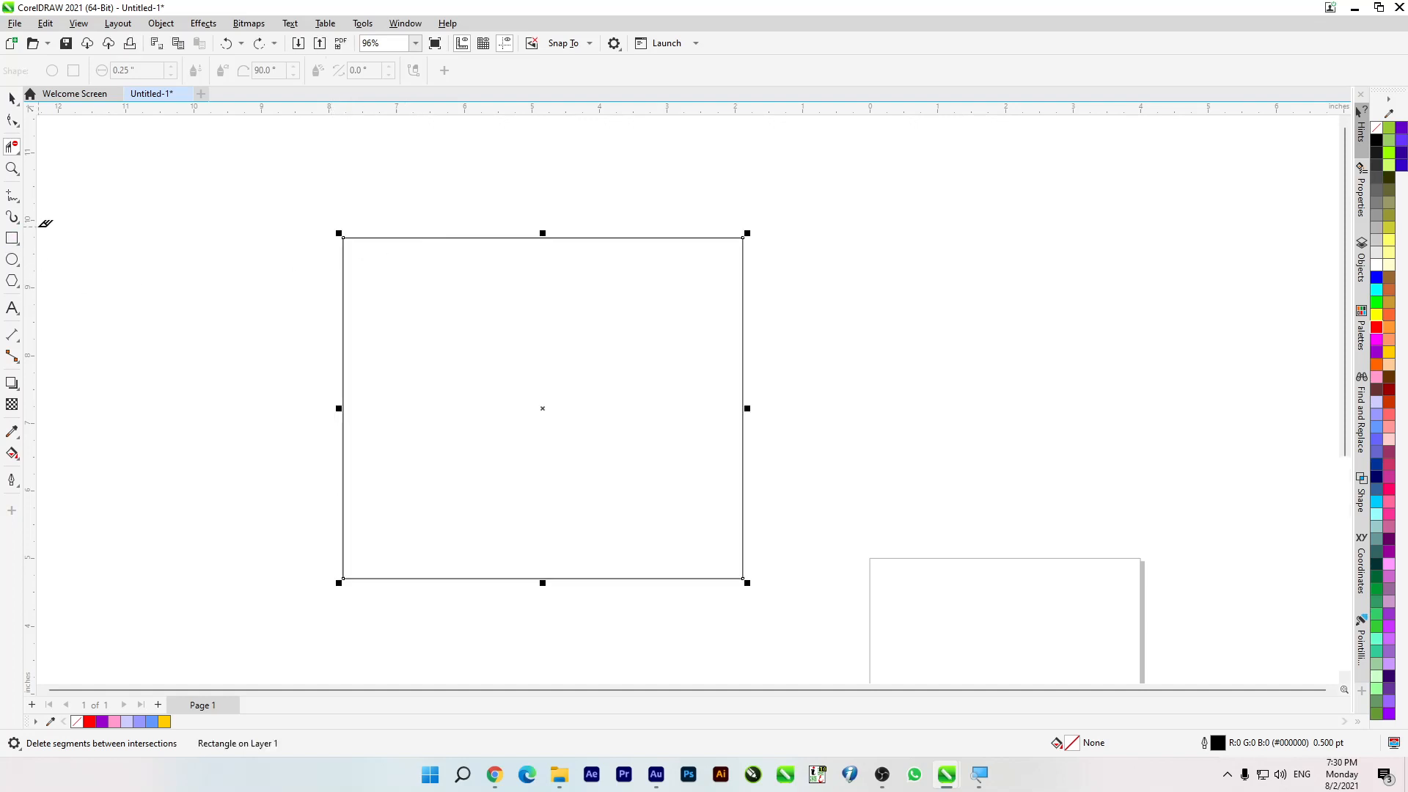
# Step: Give the rectangle a 10 pt red outline and draw a narrow rectangle about 1.13 by 3.26 inches across its left side
pyautogui.click(13, 240)
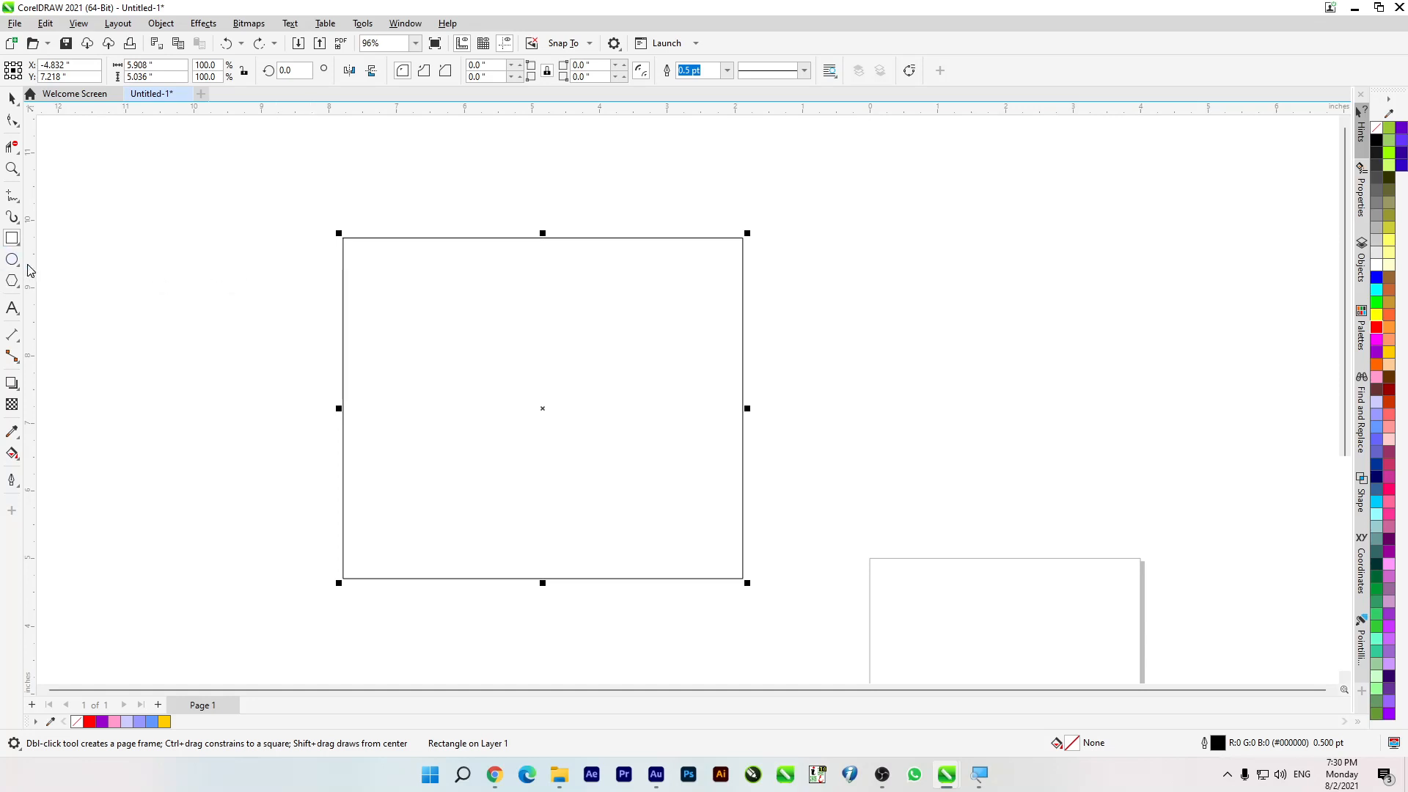
pyautogui.click(727, 70)
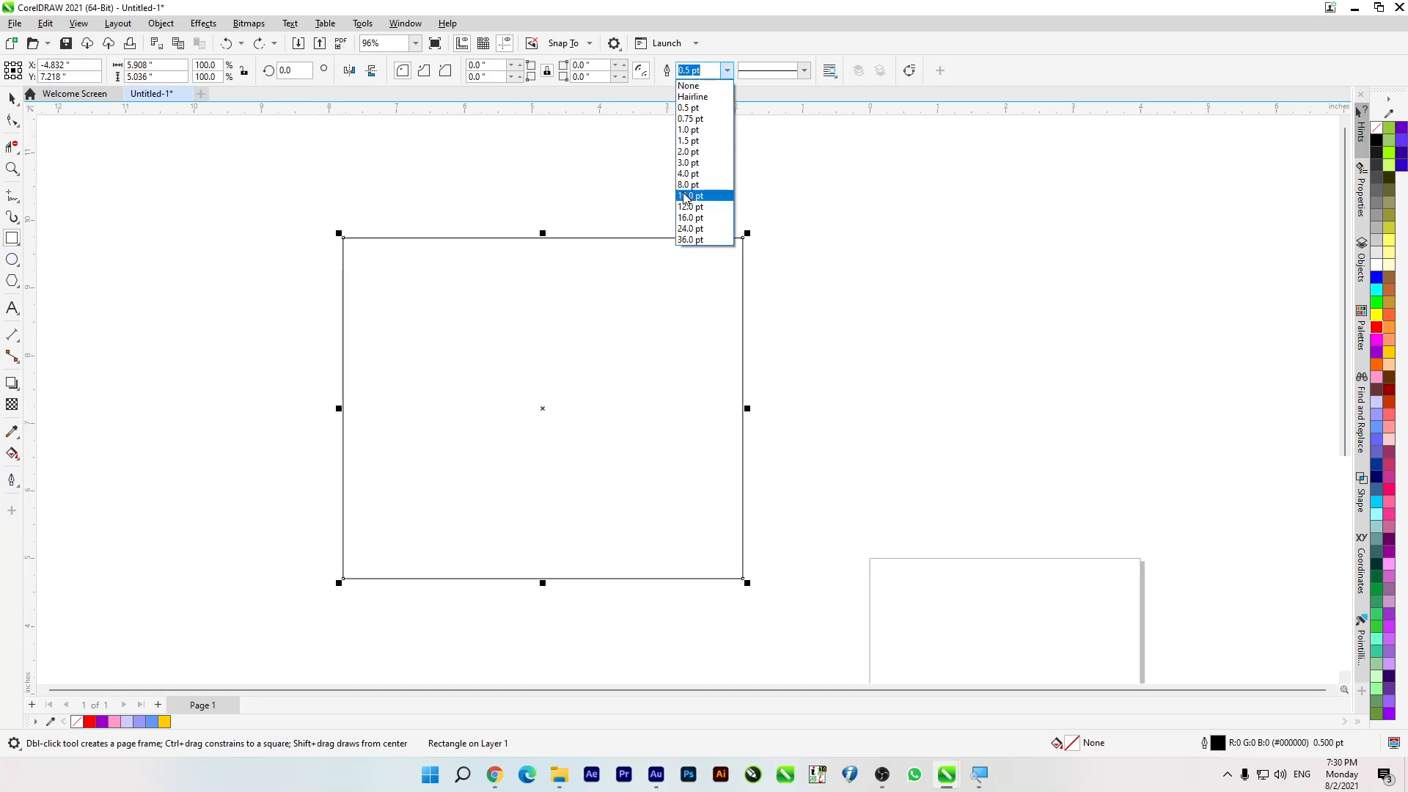
pyautogui.click(690, 195)
pyautogui.rightClick(1378, 327)
pyautogui.scroll(2, 447, 340)
pyautogui.moveTo(257, 286); pyautogui.dragTo(360, 578)
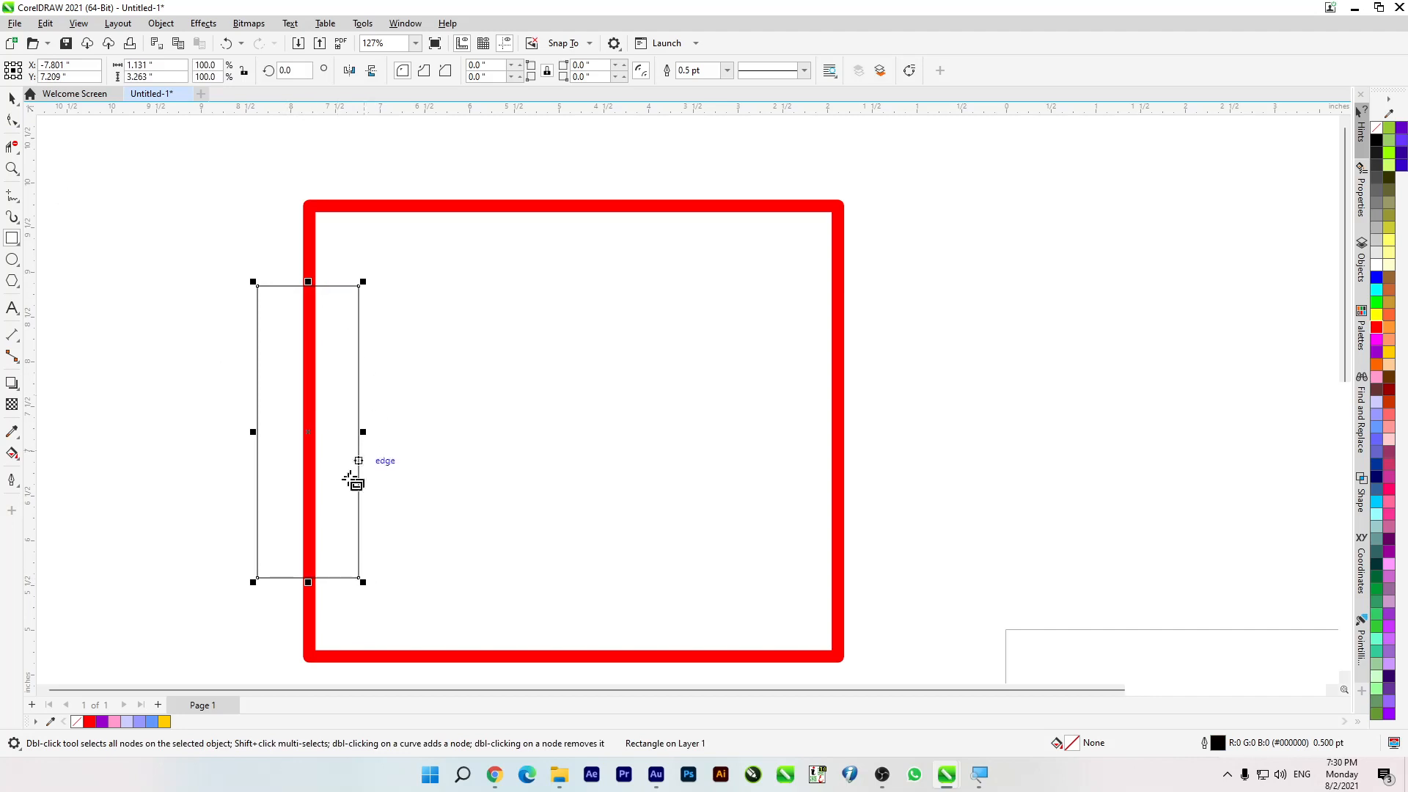
# Step: Remove the stretch of red outline inside the narrow rectangle with Virtual Segment Delete
pyautogui.click(12, 98)
pyautogui.click(144, 339)
pyautogui.click(280, 314)
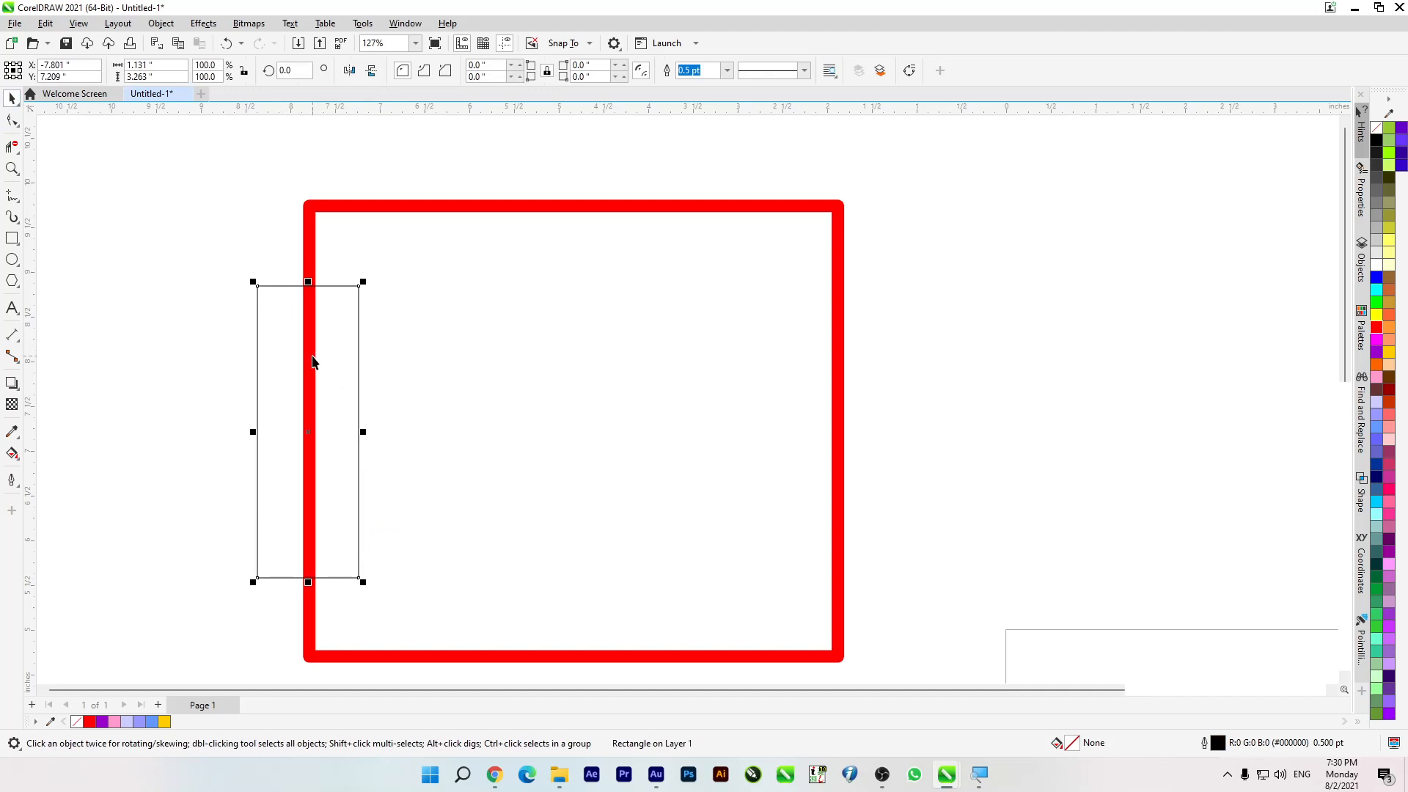
pyautogui.click(11, 147)
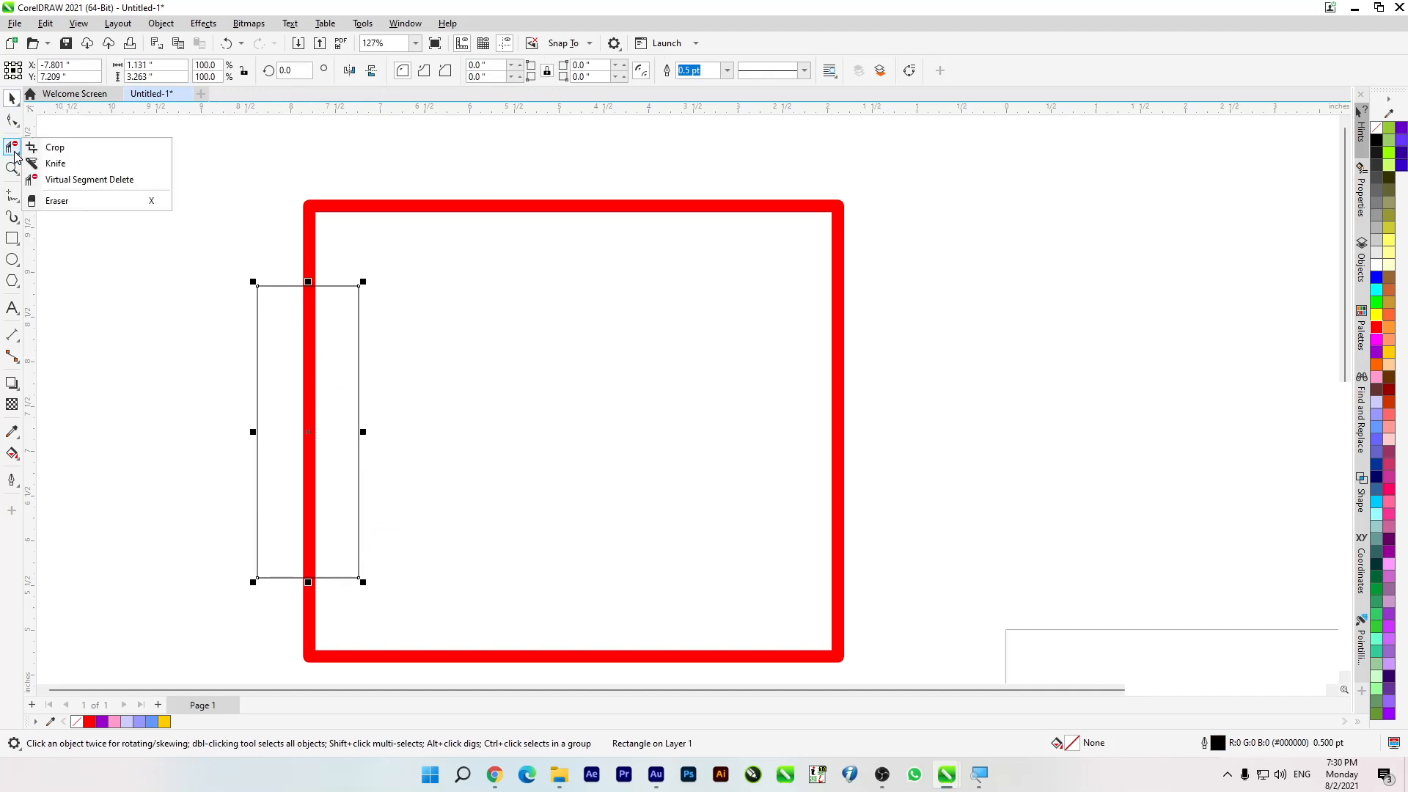
pyautogui.click(81, 182)
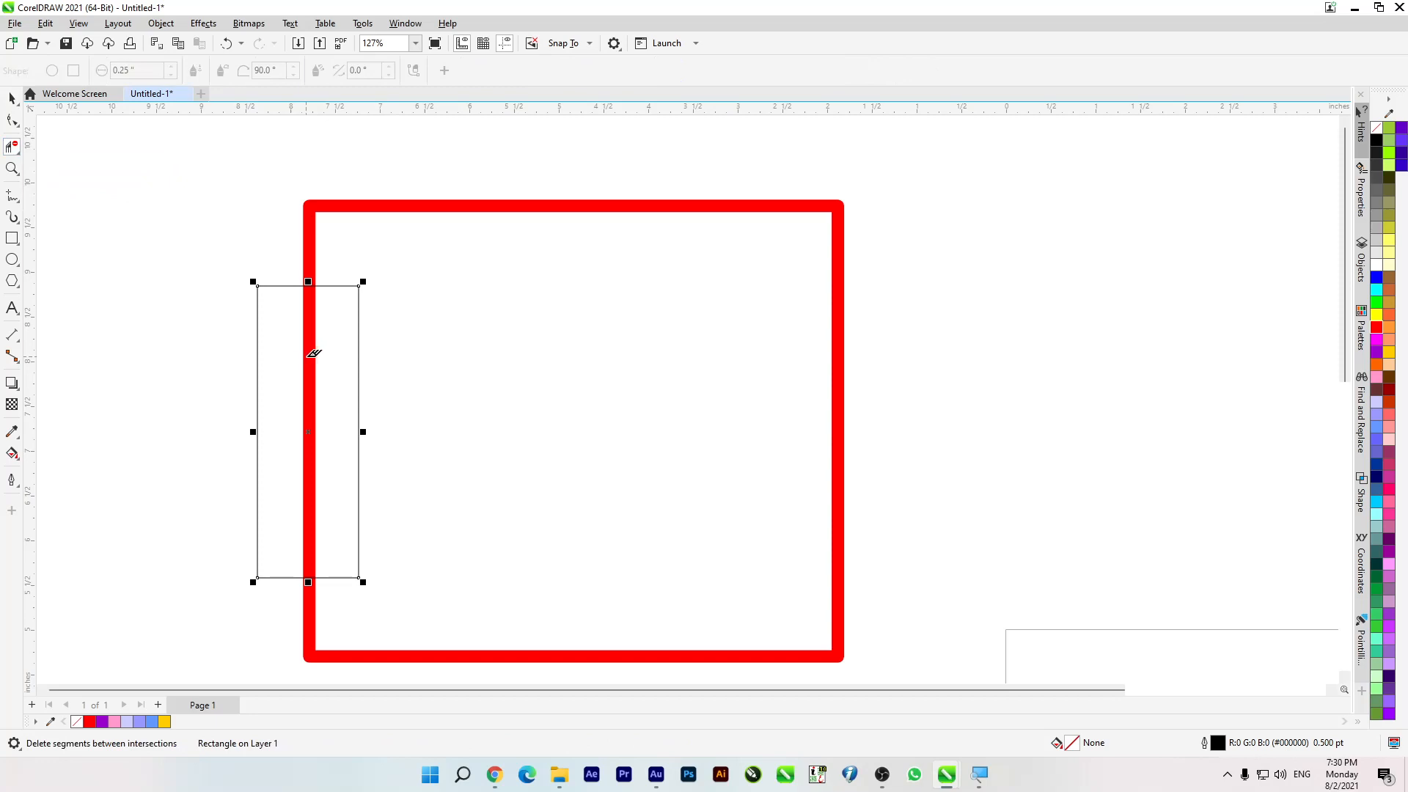
pyautogui.click(8, 101)
pyautogui.click(132, 277)
pyautogui.click(12, 146)
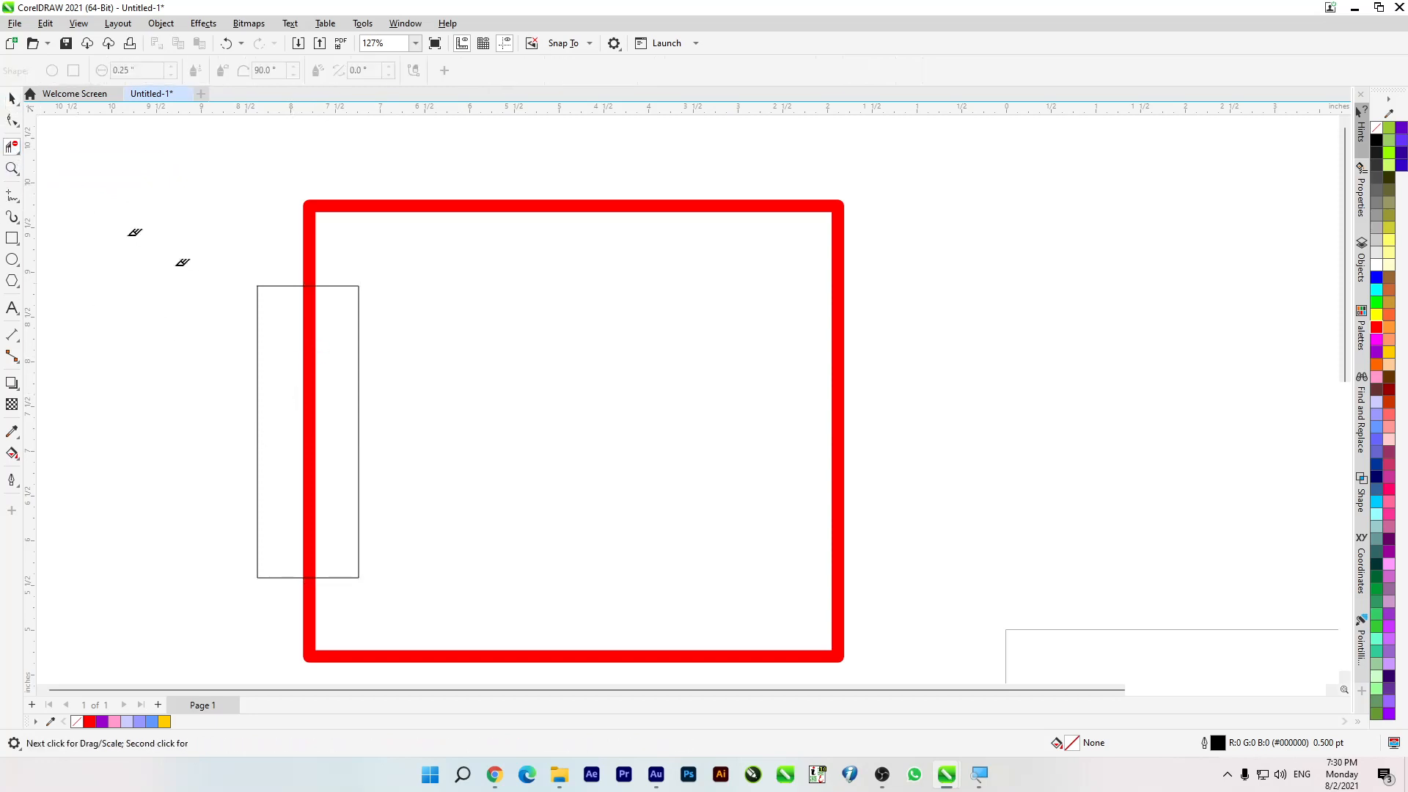
pyautogui.click(312, 376)
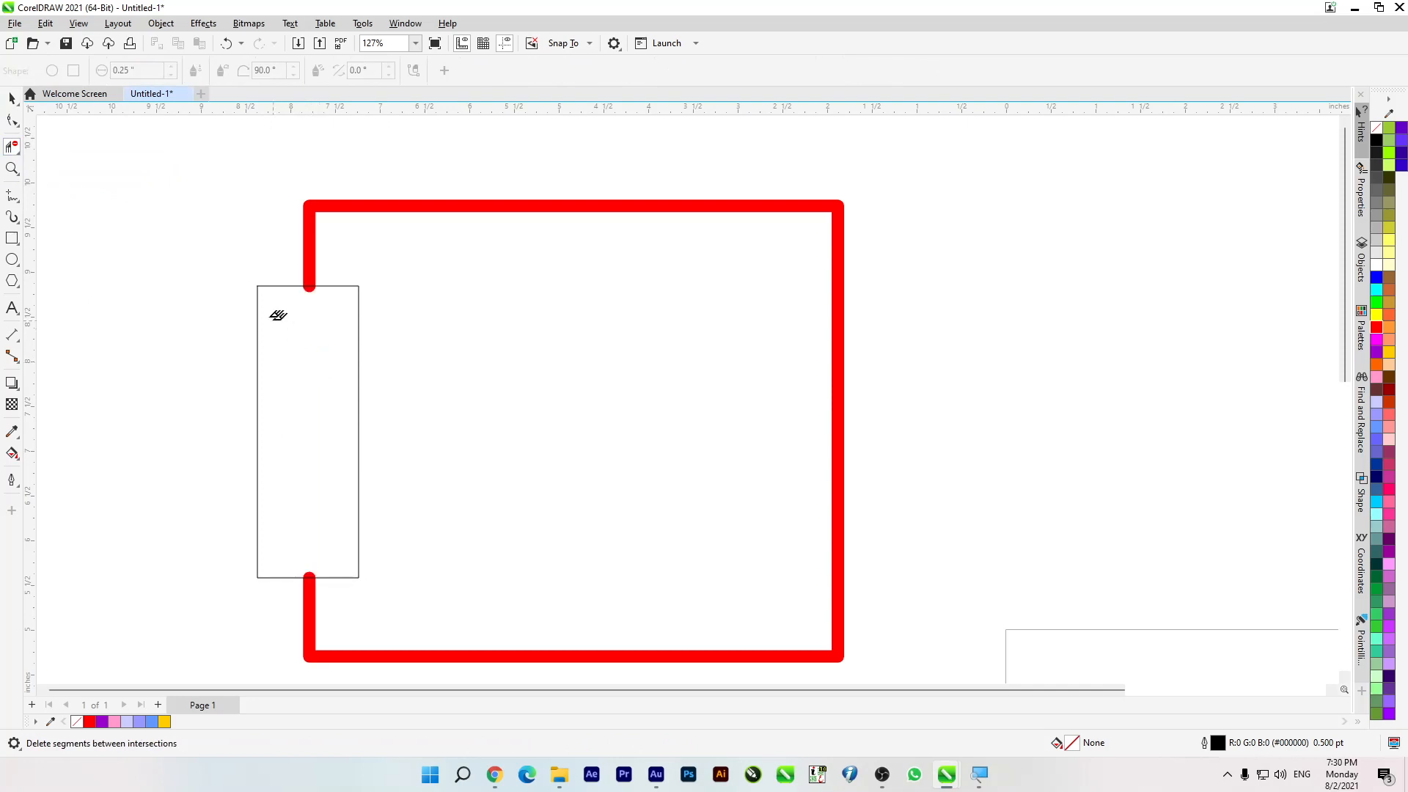
# Step: Give the cut red outline mitered corners and square-cut line caps flush with its open ends
pyautogui.click(12, 97)
pyautogui.click(362, 204)
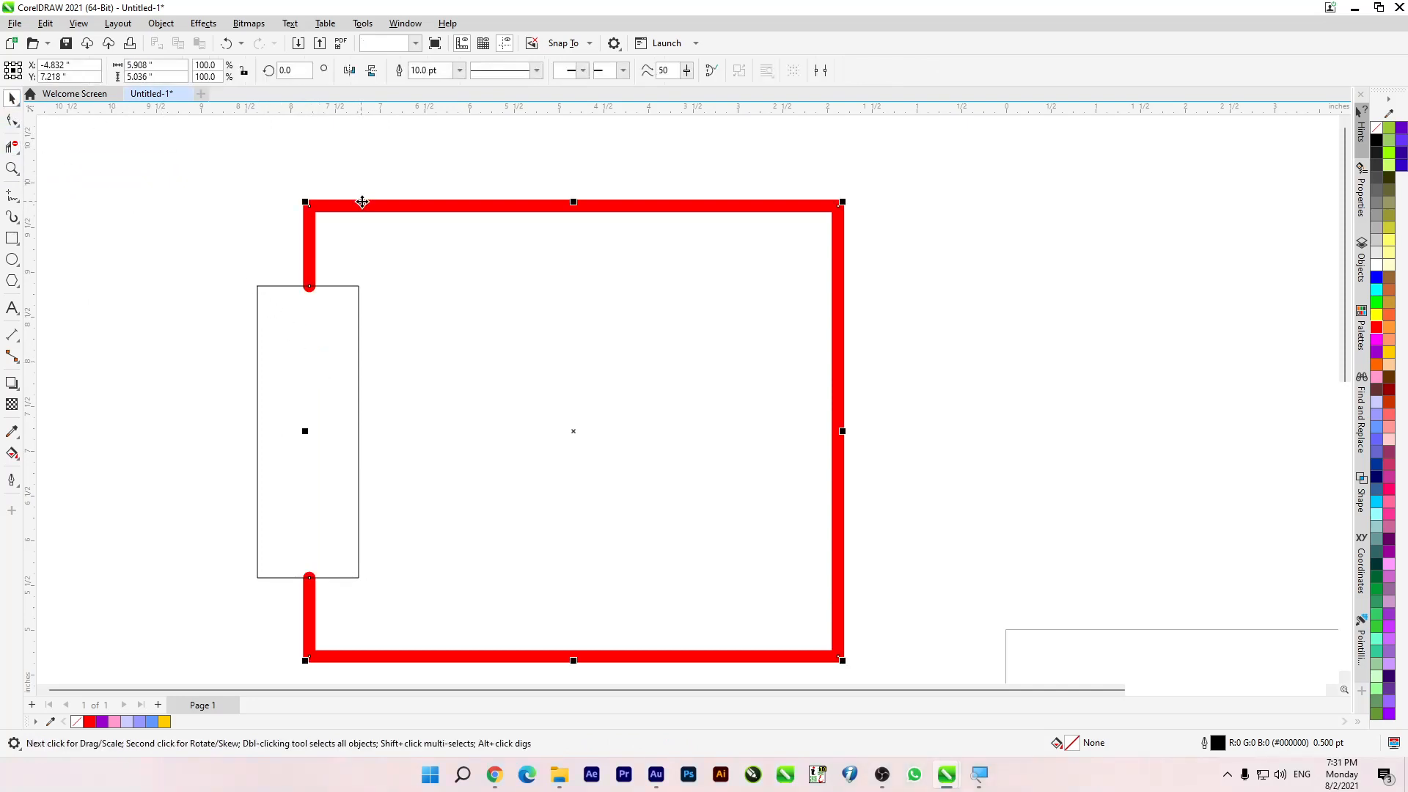
pyautogui.press('F12')
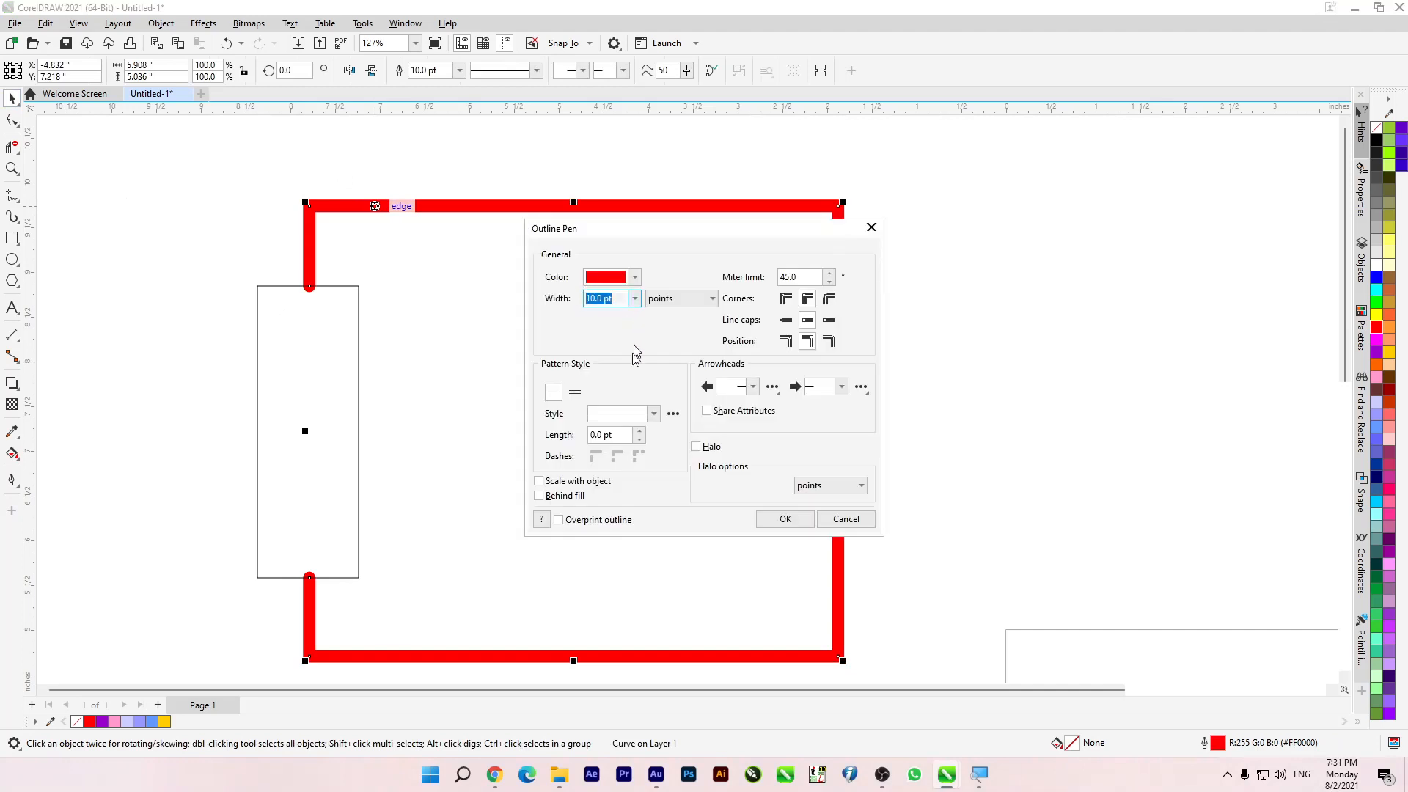
pyautogui.click(786, 298)
pyautogui.click(785, 519)
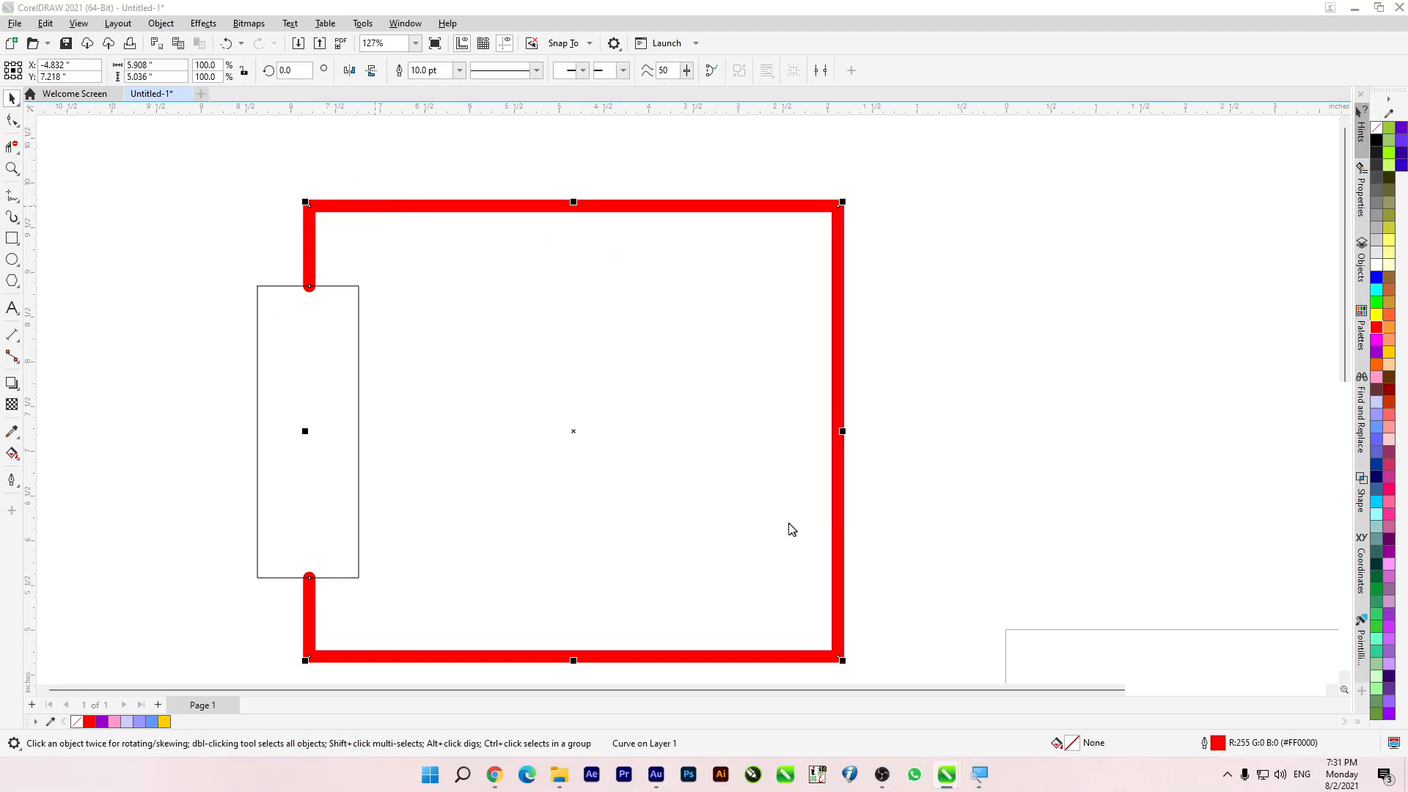
pyautogui.press('F12')
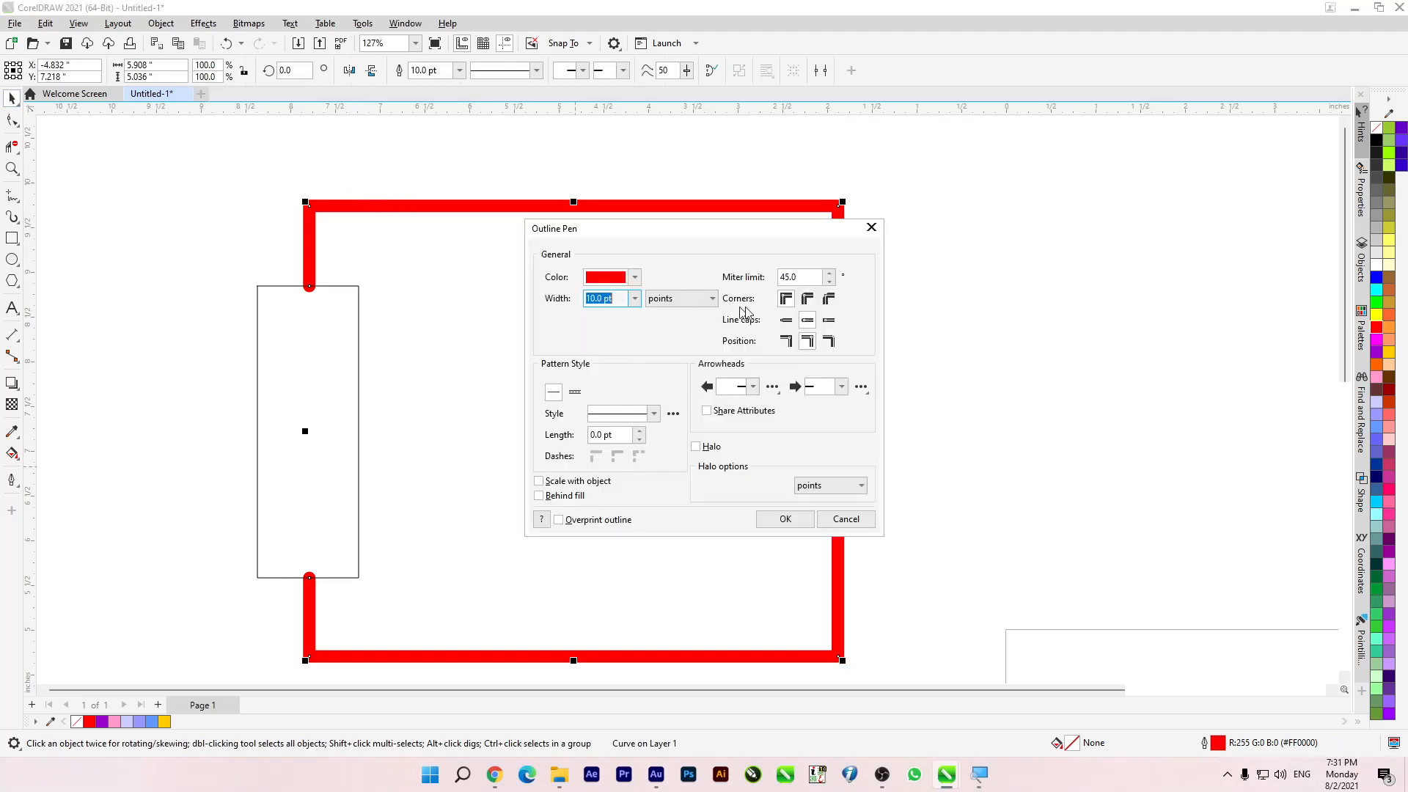
pyautogui.click(789, 343)
pyautogui.click(783, 324)
pyautogui.click(785, 519)
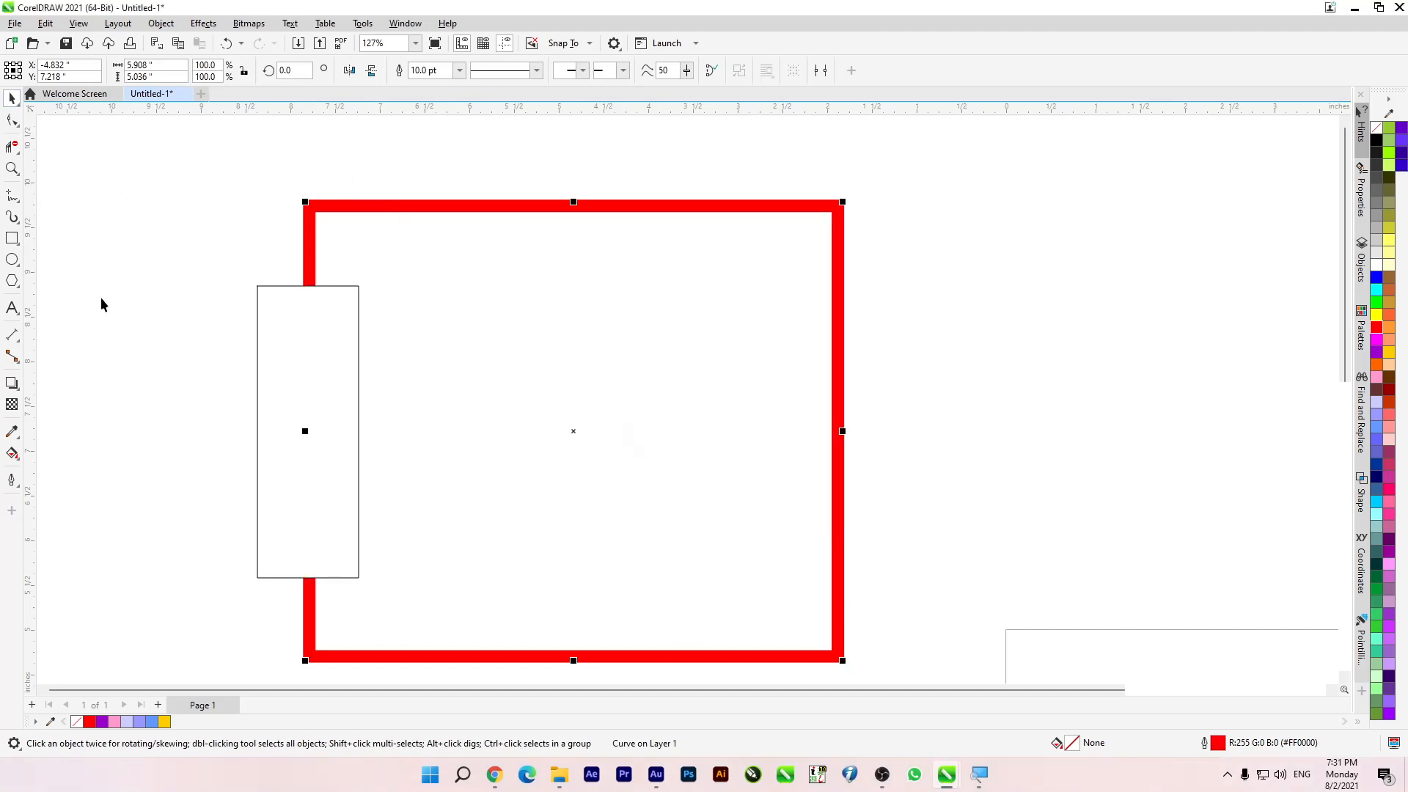
# Step: Move the narrow rectangle over the red shape's right side and remove the enclosed outline segment with Virtual Segment Delete
pyautogui.click(306, 403)
pyautogui.moveTo(306, 403); pyautogui.dragTo(829, 386)
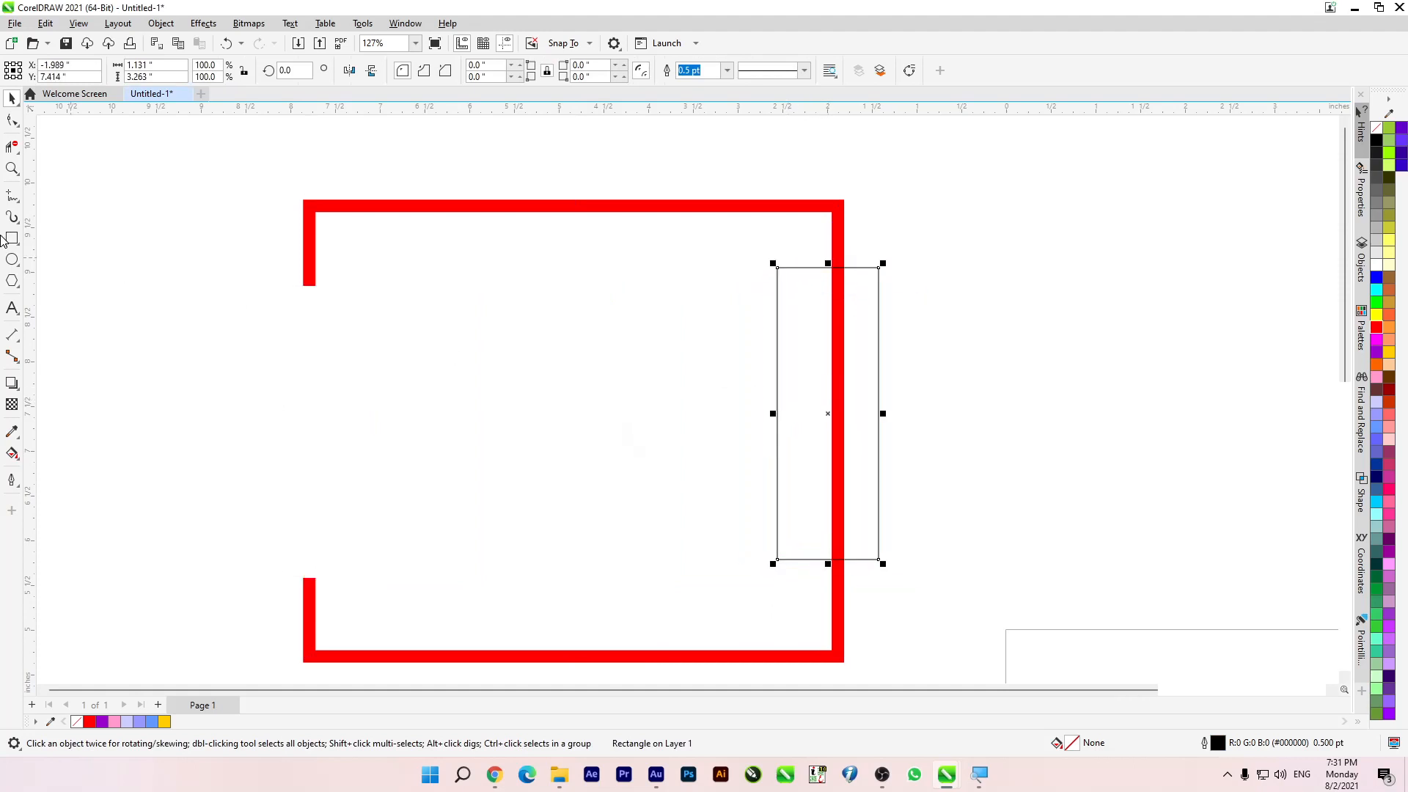
pyautogui.click(841, 394)
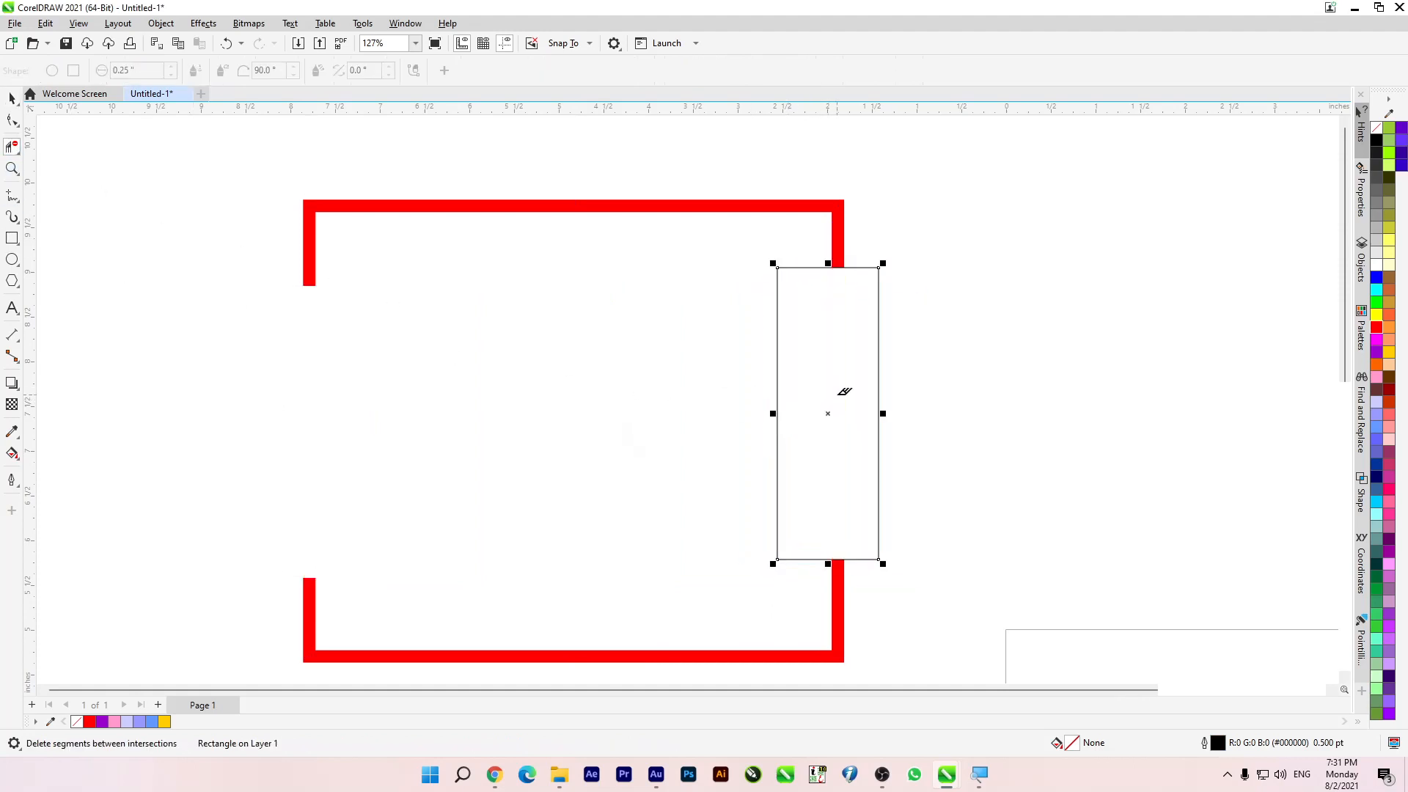
# Step: Delete the narrow rectangle and move the cut red outline slightly left and down
pyautogui.click(11, 101)
pyautogui.moveTo(890, 396); pyautogui.dragTo(1006, 418)
pyautogui.press('Delete')
pyautogui.moveTo(418, 211); pyautogui.dragTo(356, 230)
pyautogui.scroll(-3, 358, 242)
pyautogui.scroll(1, 389, 267)
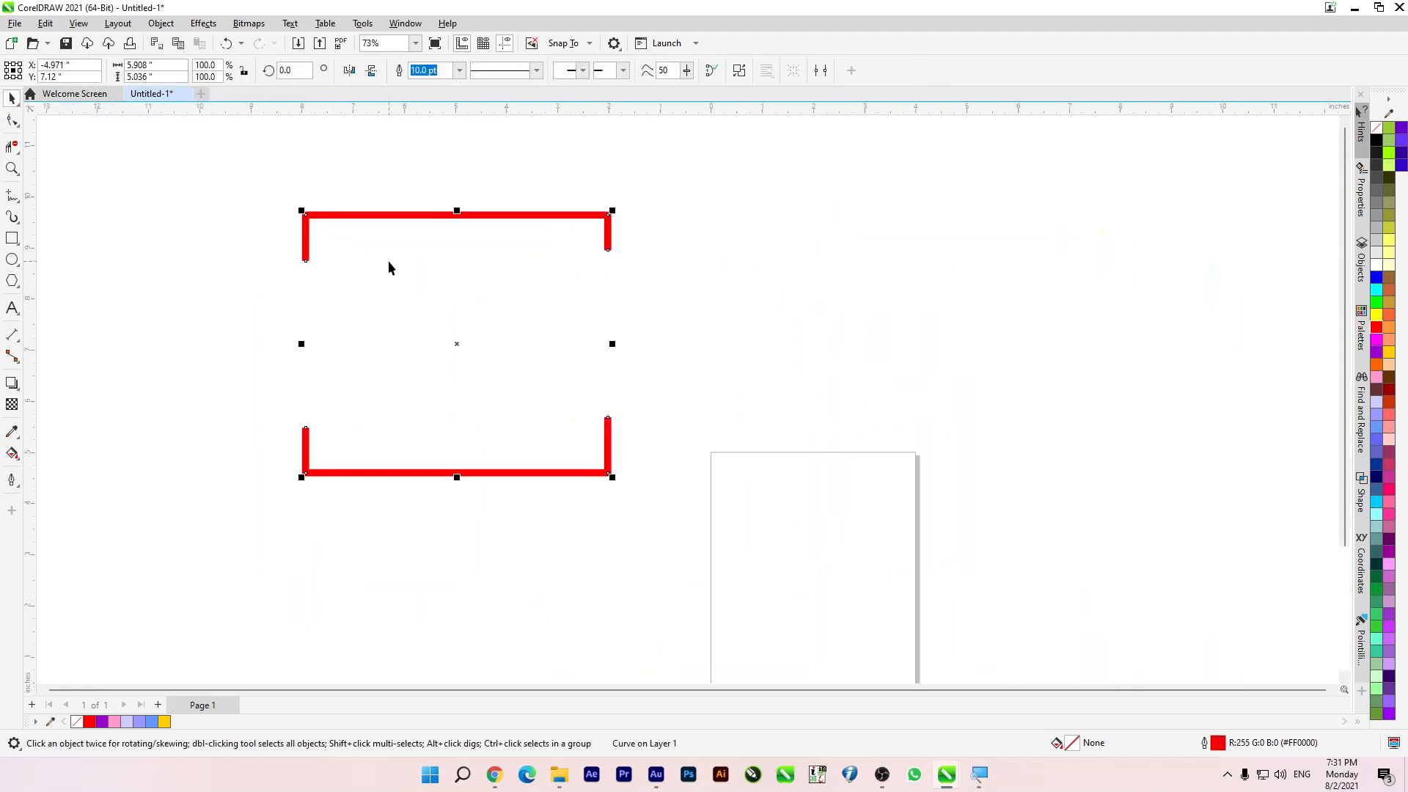
# Step: Delete the red outline and draw a new rectangle about 6.9 by 5.1 inches near the page's upper-left corner
pyautogui.click(10, 150)
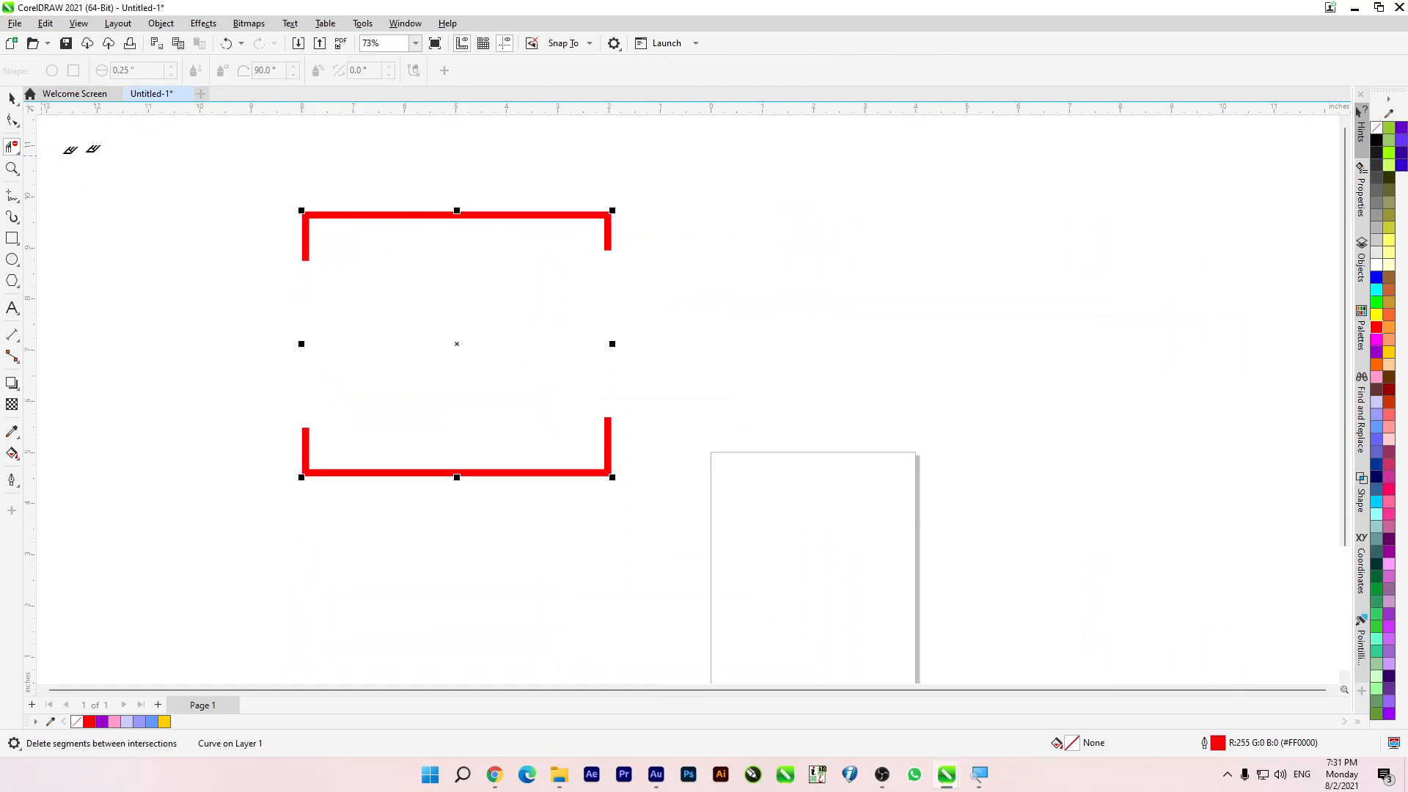
pyautogui.click(10, 98)
pyautogui.moveTo(313, 220); pyautogui.dragTo(411, 237)
pyautogui.press('Delete')
pyautogui.press('F6')
pyautogui.moveTo(348, 293); pyautogui.dragTo(700, 554)
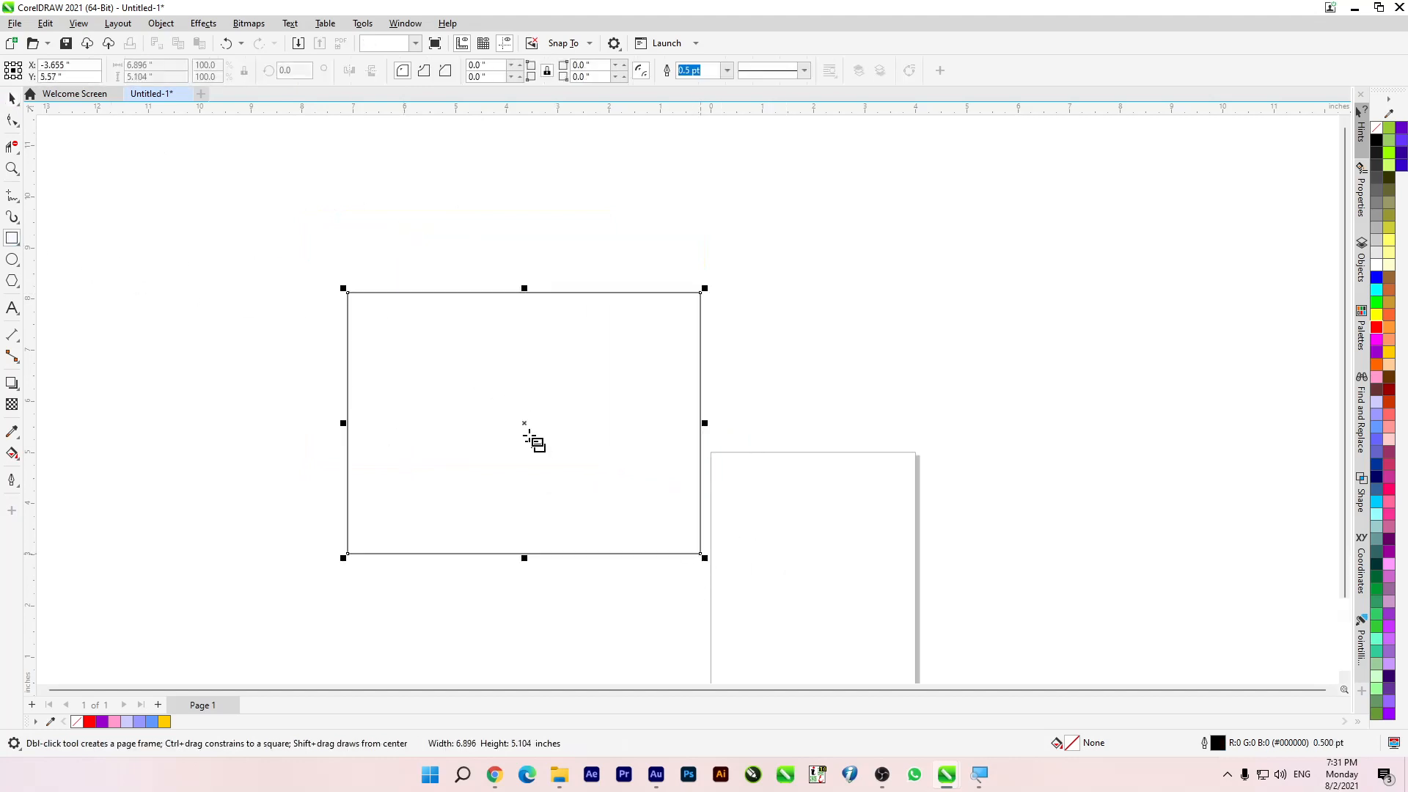
pyautogui.scroll(2, 557, 292)
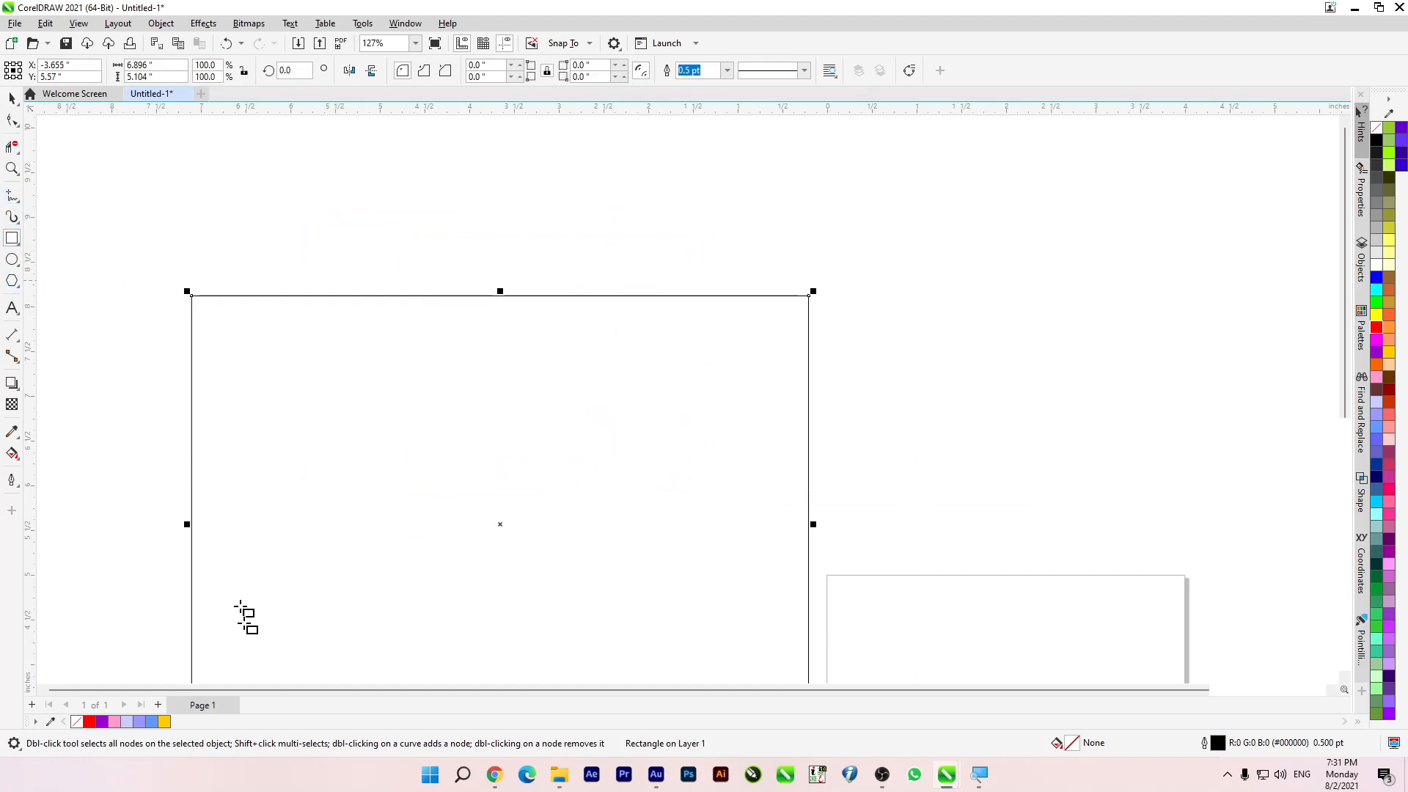
# Step: Import the "ok" EPS file from the Documents folder and place its calligraphy above the rectangle
pyautogui.press('super+e')
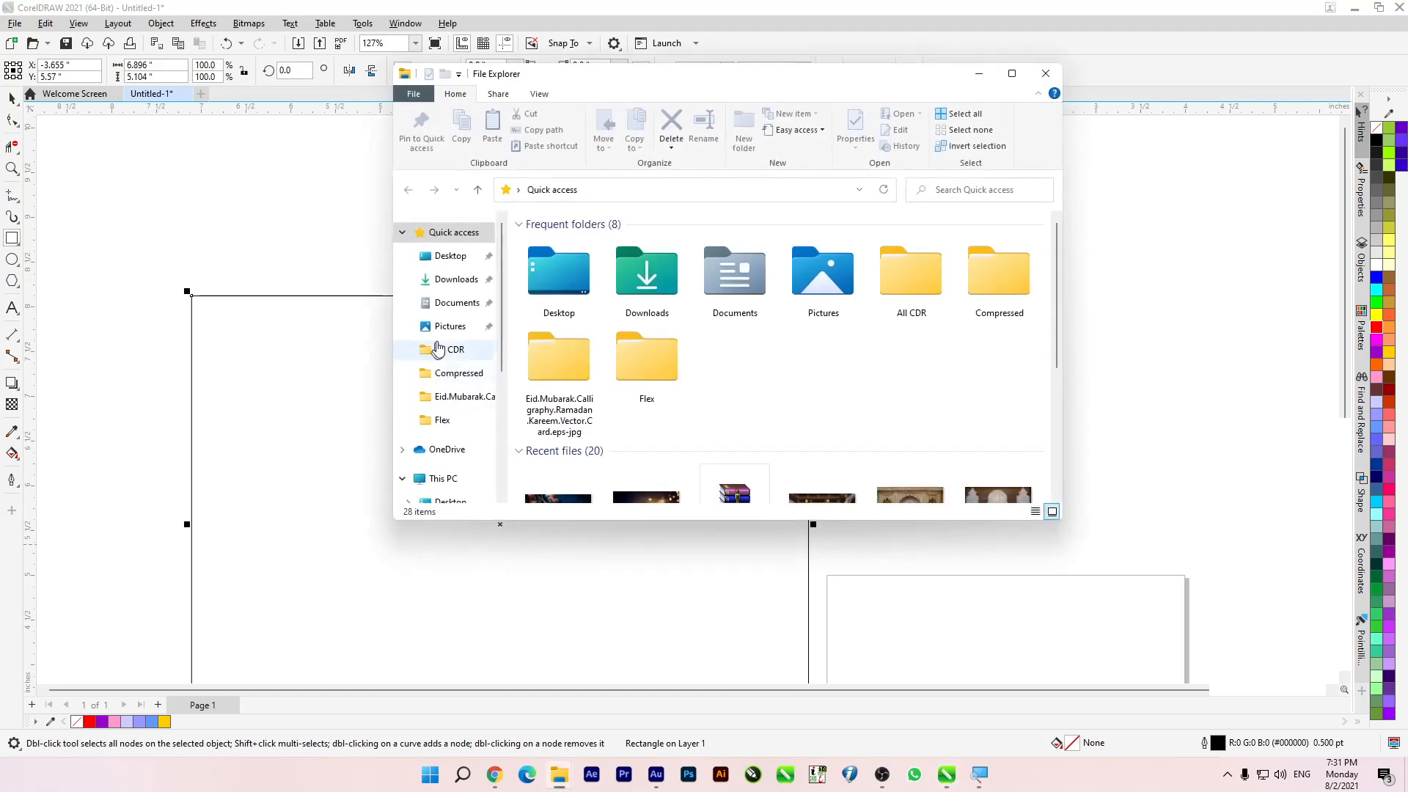
pyautogui.click(456, 303)
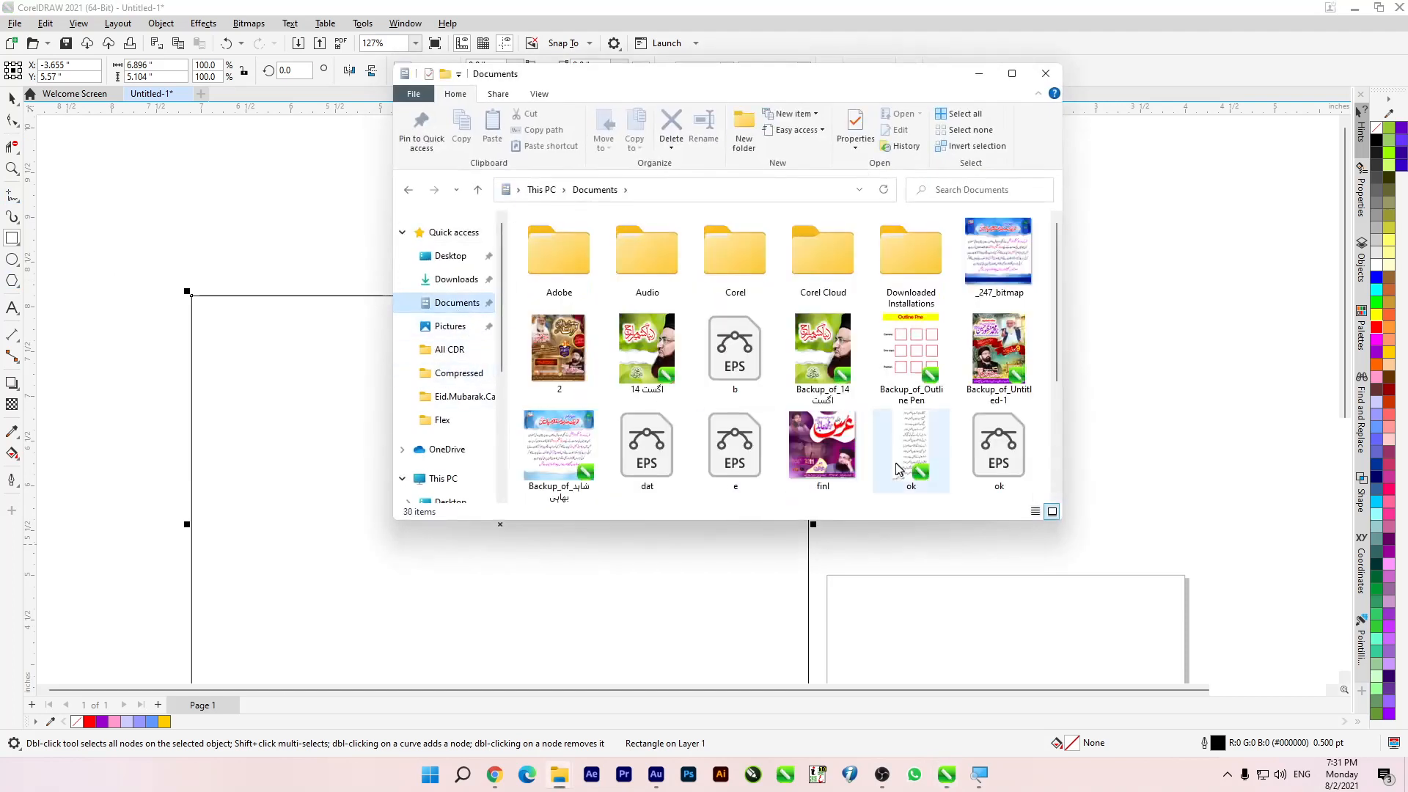
pyautogui.scroll(-2, 1005, 446)
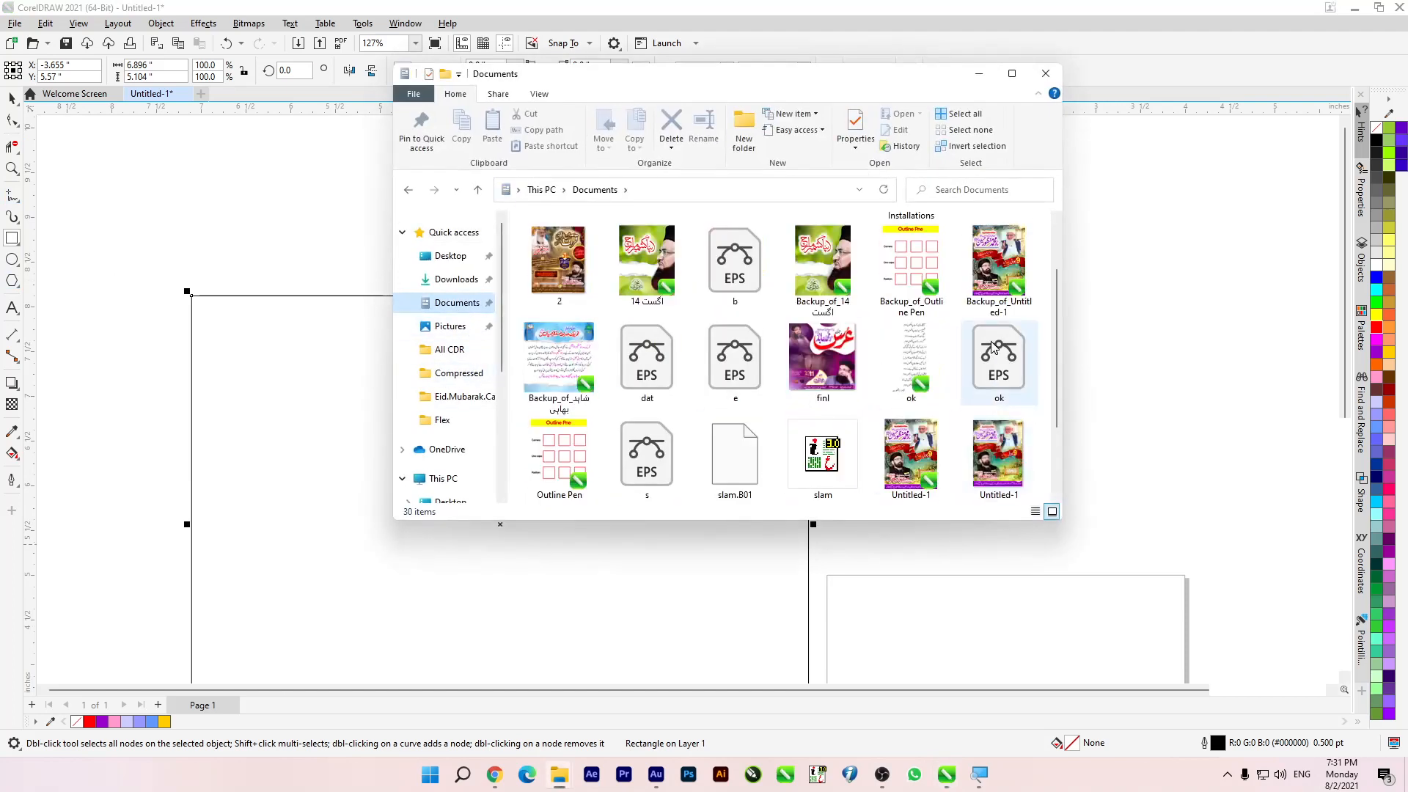
pyautogui.moveTo(995, 355); pyautogui.dragTo(209, 200)
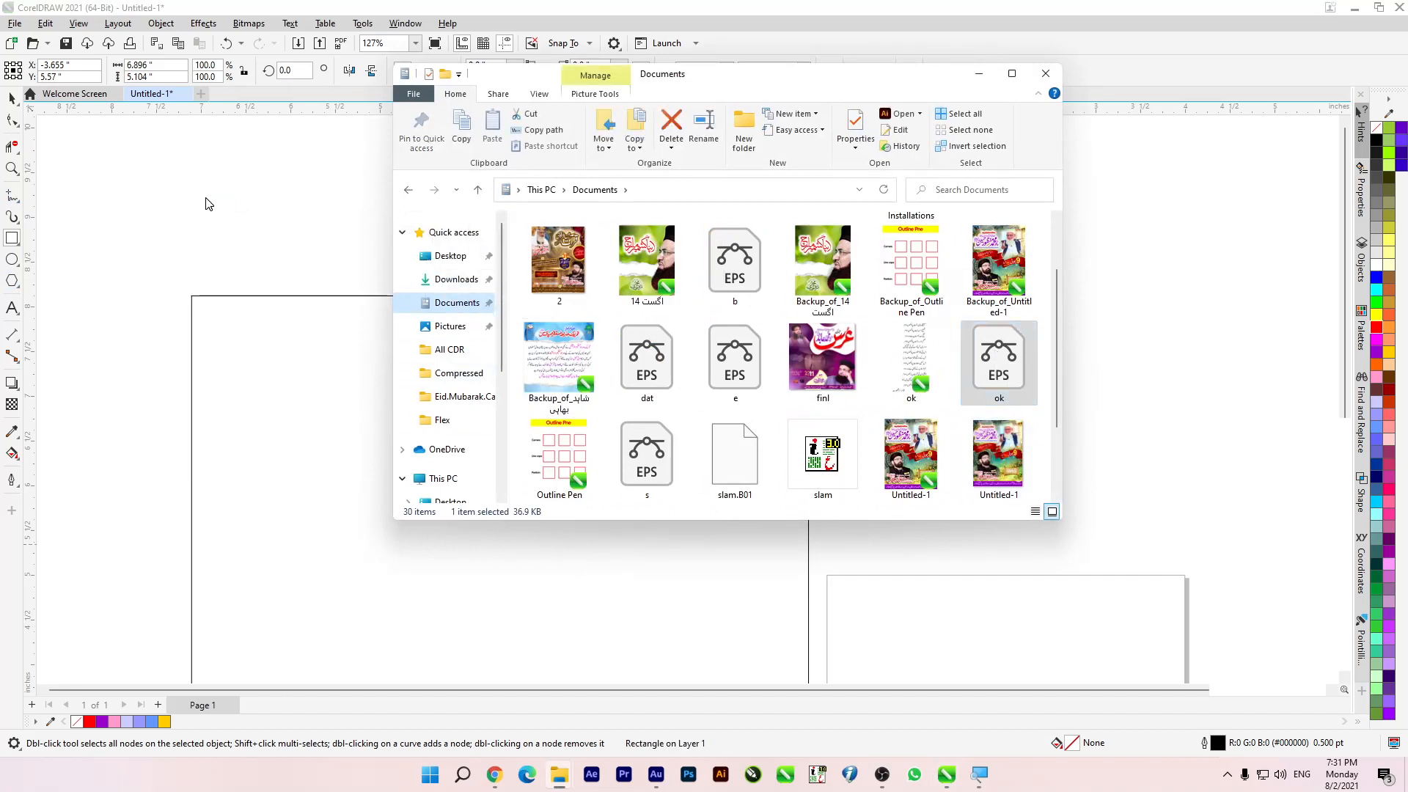
pyautogui.press('Return')
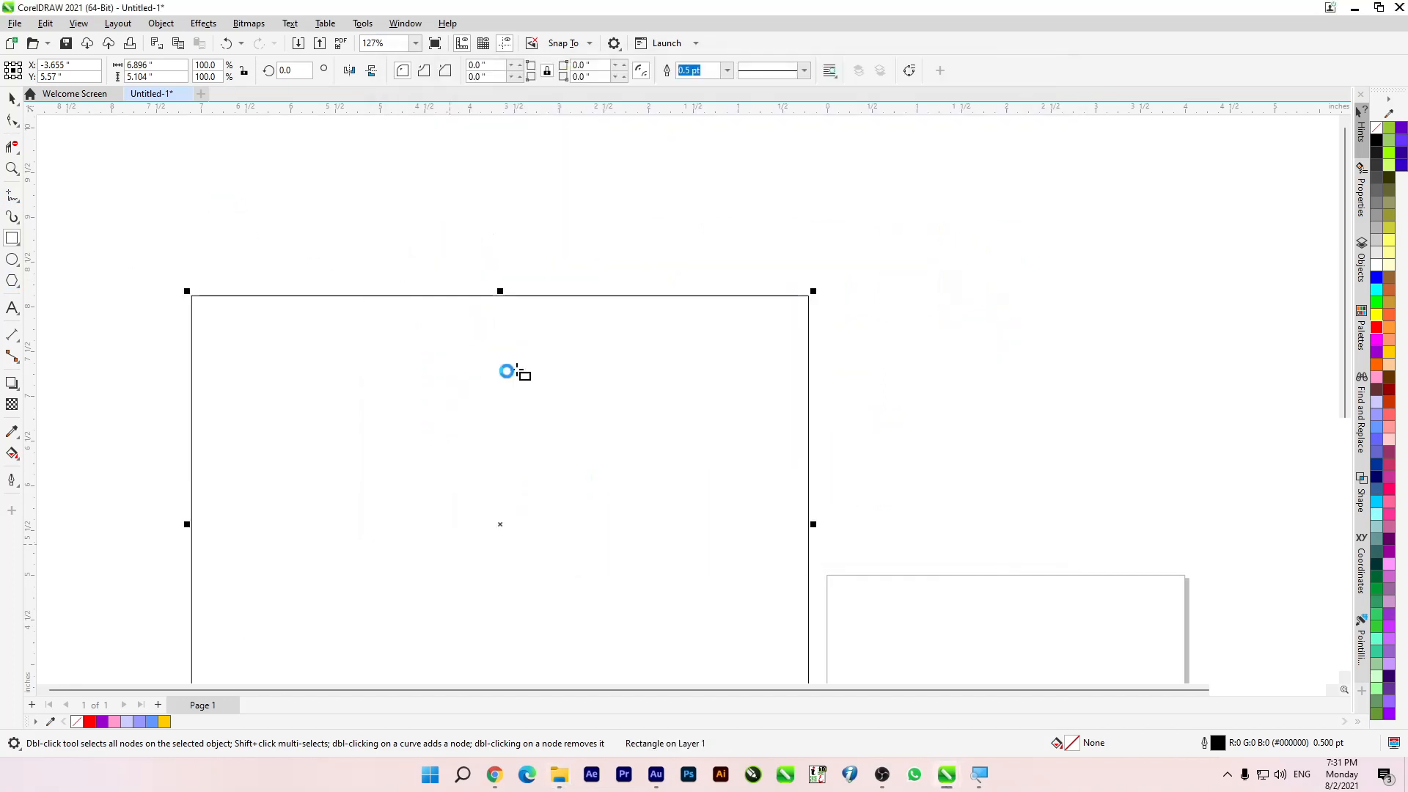
pyautogui.scroll(-3, 463, 379)
pyautogui.moveTo(353, 290); pyautogui.dragTo(719, 289)
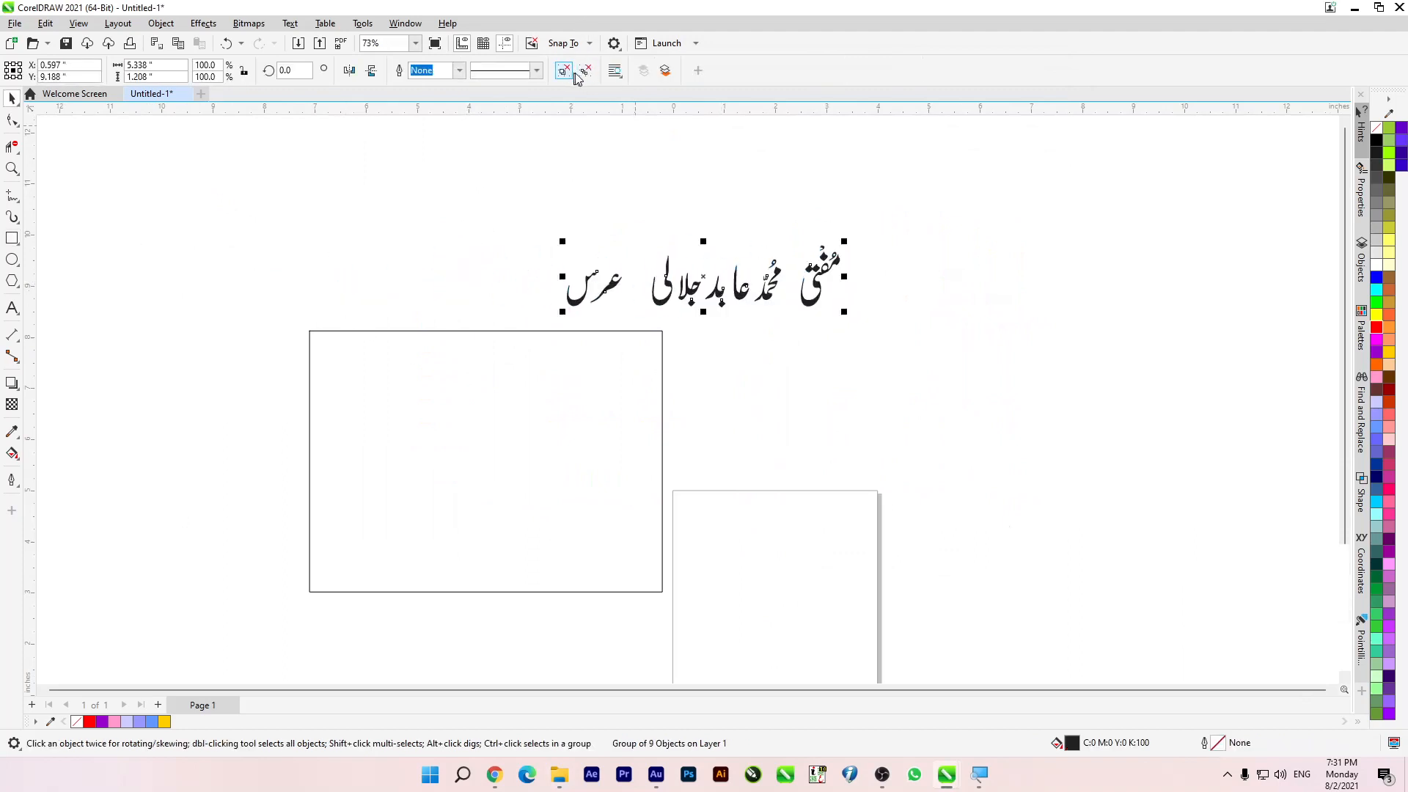
# Step: Ungroup the imported calligraphy and delete its leftmost word
pyautogui.moveTo(528, 217); pyautogui.dragTo(587, 254)
pyautogui.press('Delete')
pyautogui.scroll(3, 793, 280)
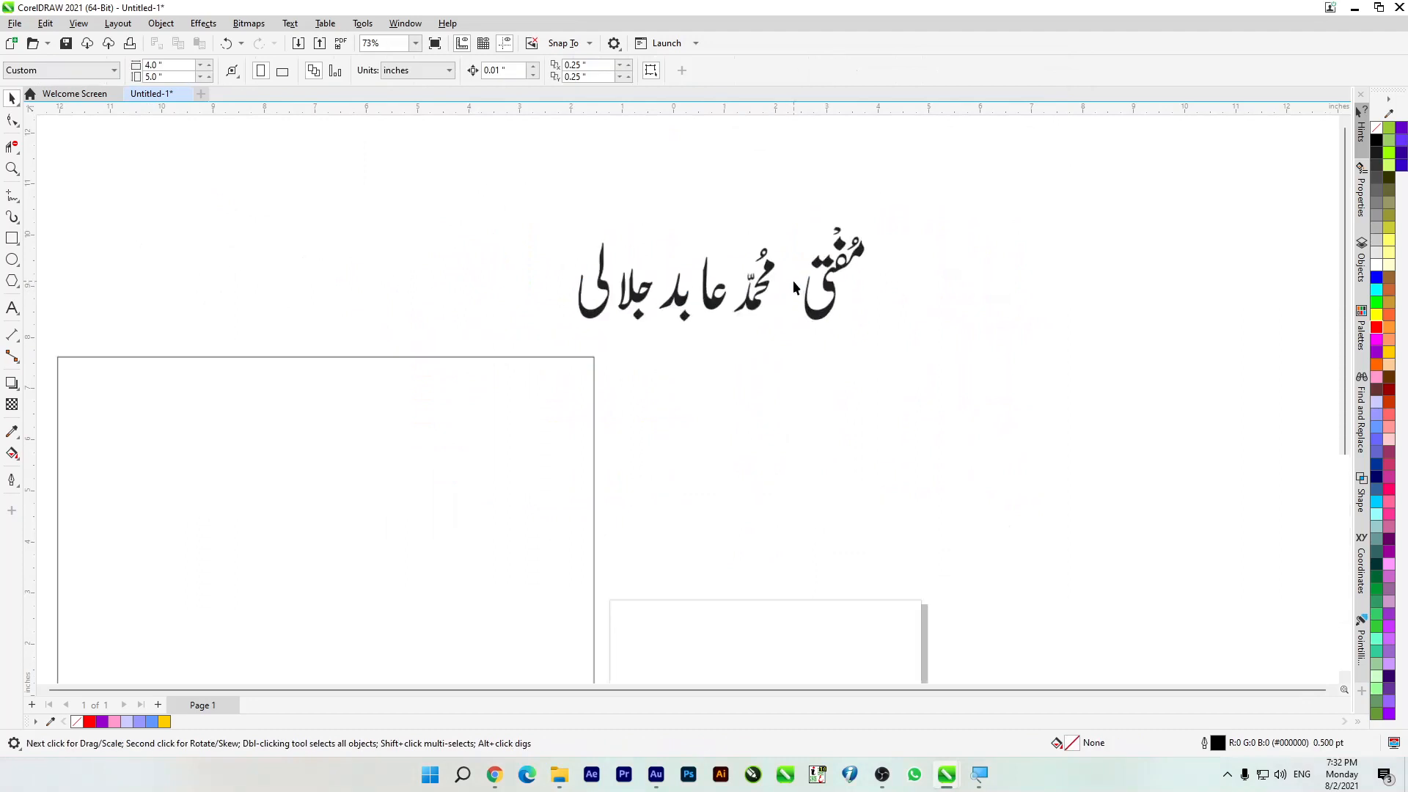
# Step: Arrange the calligraphy words into a compact overlapping title, with the leftmost word reduced and stacked above its neighbour
pyautogui.scroll(2, 794, 246)
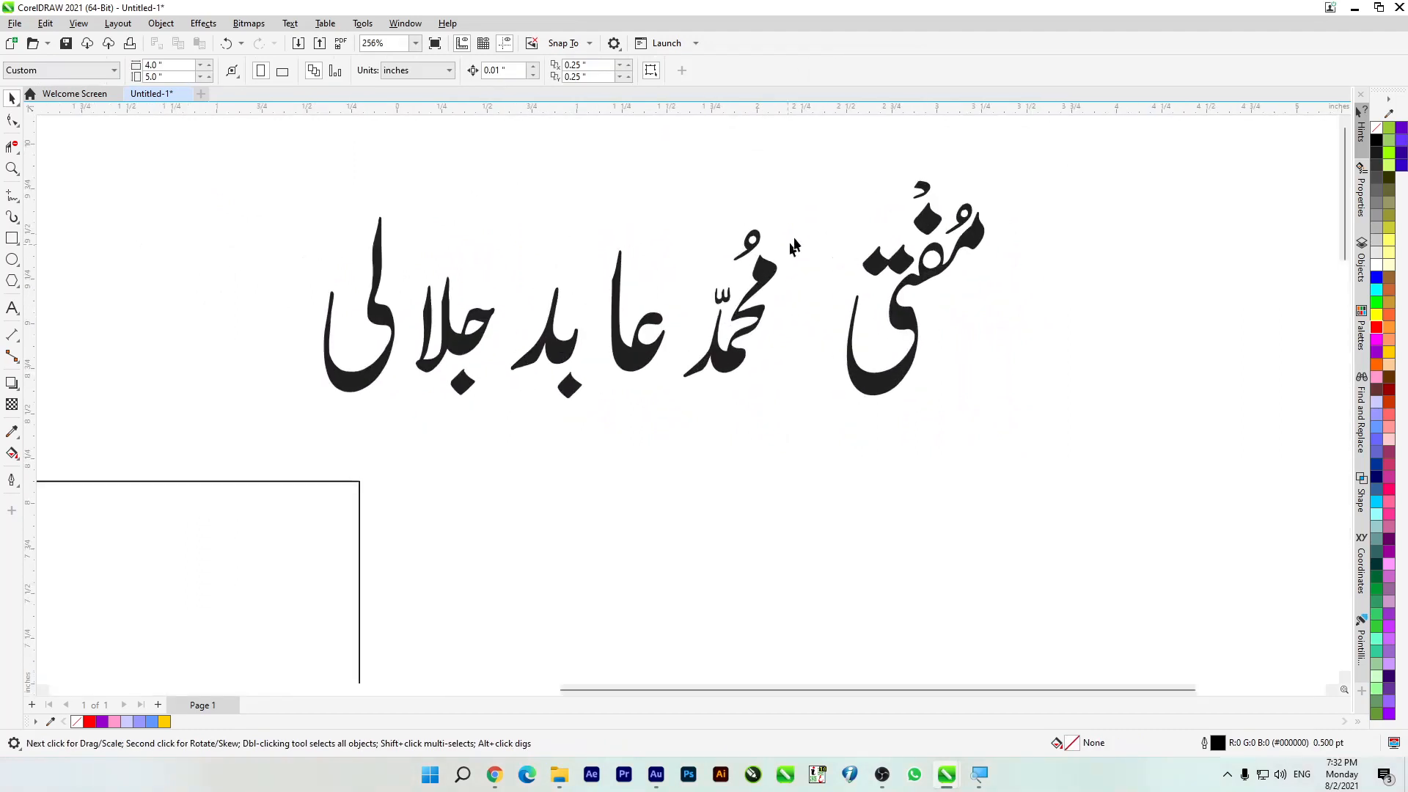
pyautogui.moveTo(643, 469); pyautogui.dragTo(675, 447)
pyautogui.moveTo(748, 367)
pyautogui.mouseDown()
pyautogui.moveTo(811, 377)
pyautogui.moveTo(793, 379)
pyautogui.mouseUp()
pyautogui.moveTo(678, 211)
pyautogui.mouseDown()
pyautogui.moveTo(603, 376)
pyautogui.moveTo(771, 353)
pyautogui.mouseUp()
pyautogui.moveTo(630, 253); pyautogui.dragTo(491, 451)
pyautogui.moveTo(557, 345); pyautogui.dragTo(708, 347)
pyautogui.click(432, 358)
pyautogui.moveTo(383, 360)
pyautogui.mouseDown()
pyautogui.moveTo(390, 379)
pyautogui.moveTo(406, 367)
pyautogui.mouseUp()
pyautogui.moveTo(306, 229); pyautogui.dragTo(517, 465)
pyautogui.moveTo(499, 220); pyautogui.dragTo(409, 324)
pyautogui.moveTo(376, 377); pyautogui.dragTo(695, 269)
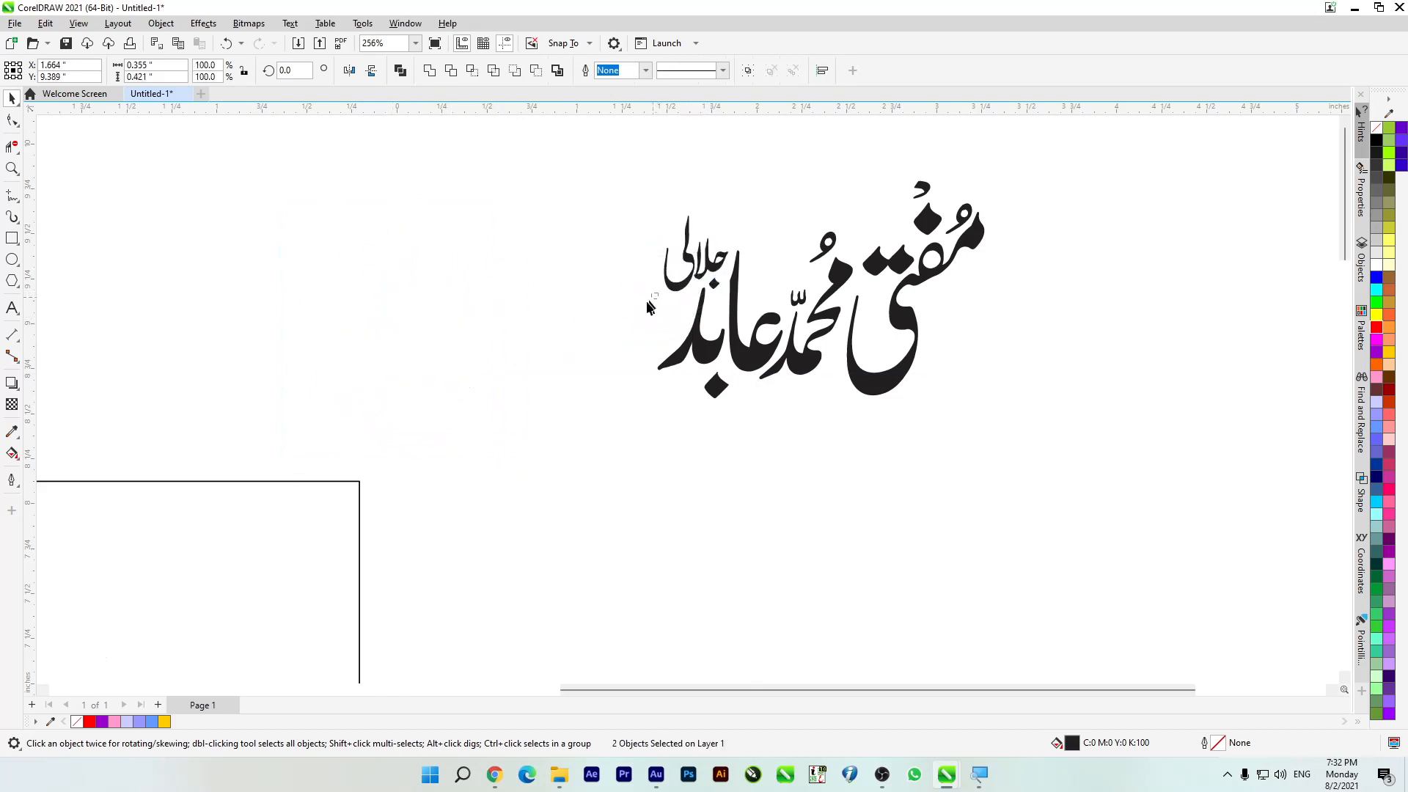
pyautogui.click(648, 306)
# Step: Move the assembled calligraphy left until it sits above the rectangle's upper-right corner
pyautogui.scroll(-2, 693, 293)
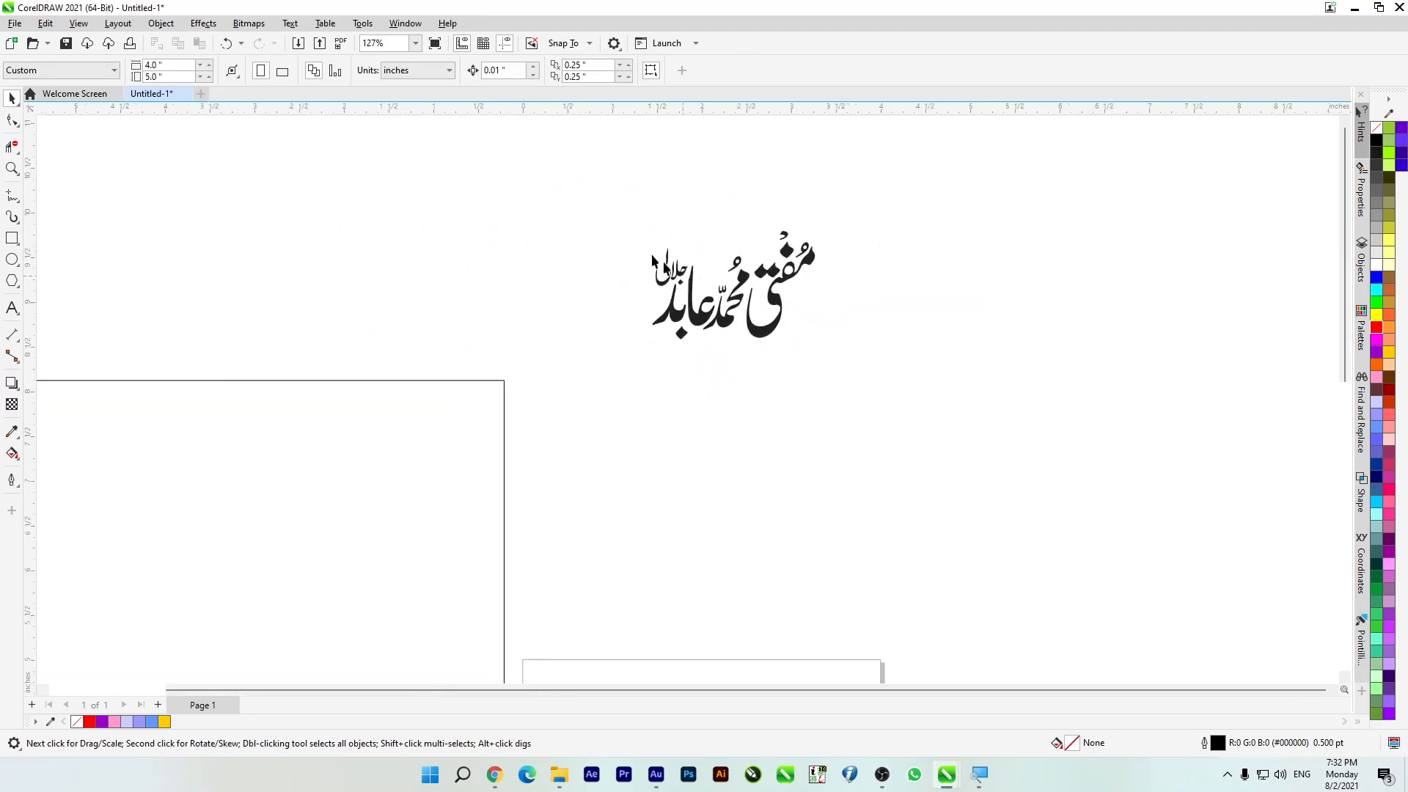
pyautogui.moveTo(923, 392); pyautogui.dragTo(923, 392)
pyautogui.scroll(-1, 768, 319)
pyautogui.click(775, 318)
pyautogui.moveTo(634, 193); pyautogui.dragTo(555, 280)
pyautogui.scroll(-3, 638, 335)
# Step: Set the rectangle's outline width to 8 pt
pyautogui.click(537, 389)
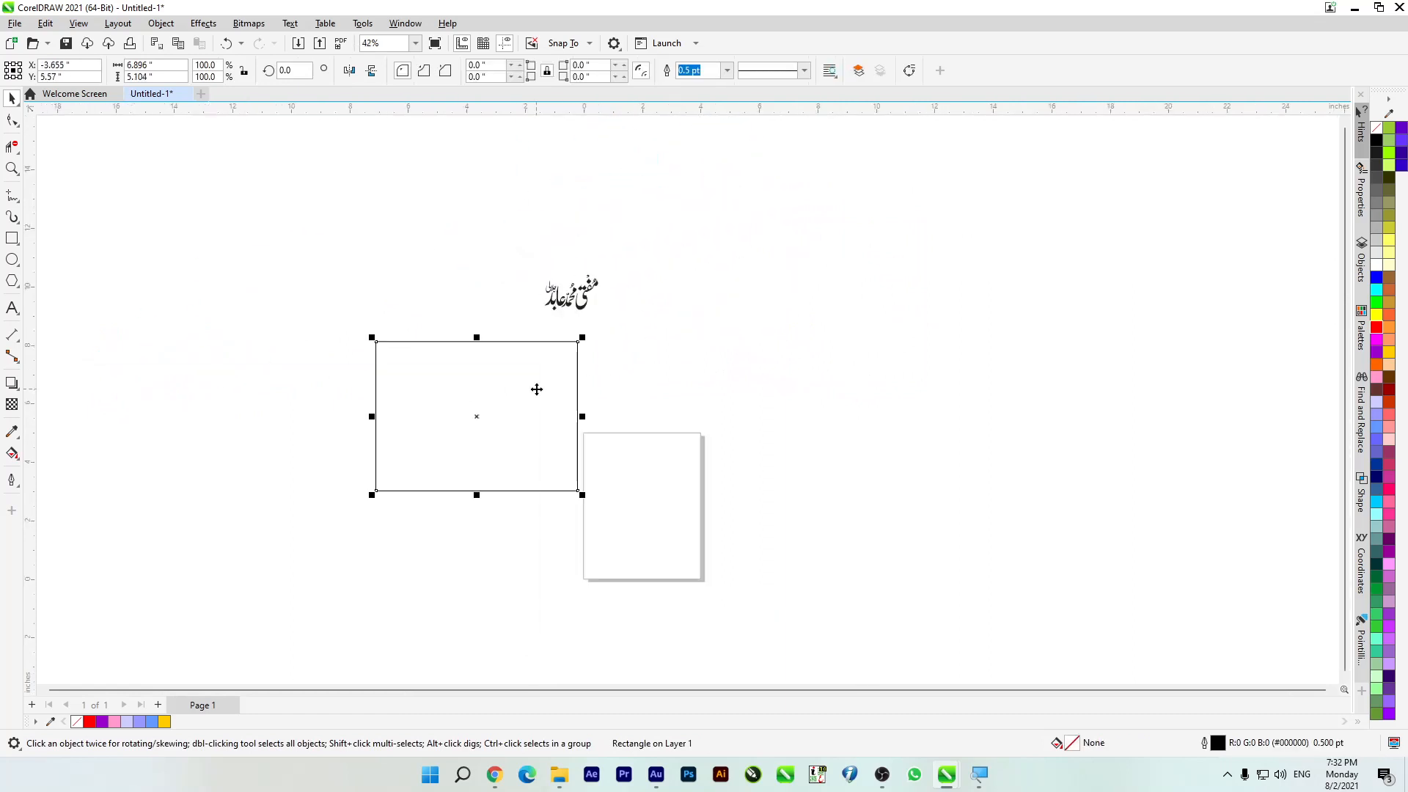
pyautogui.click(726, 70)
pyautogui.click(697, 186)
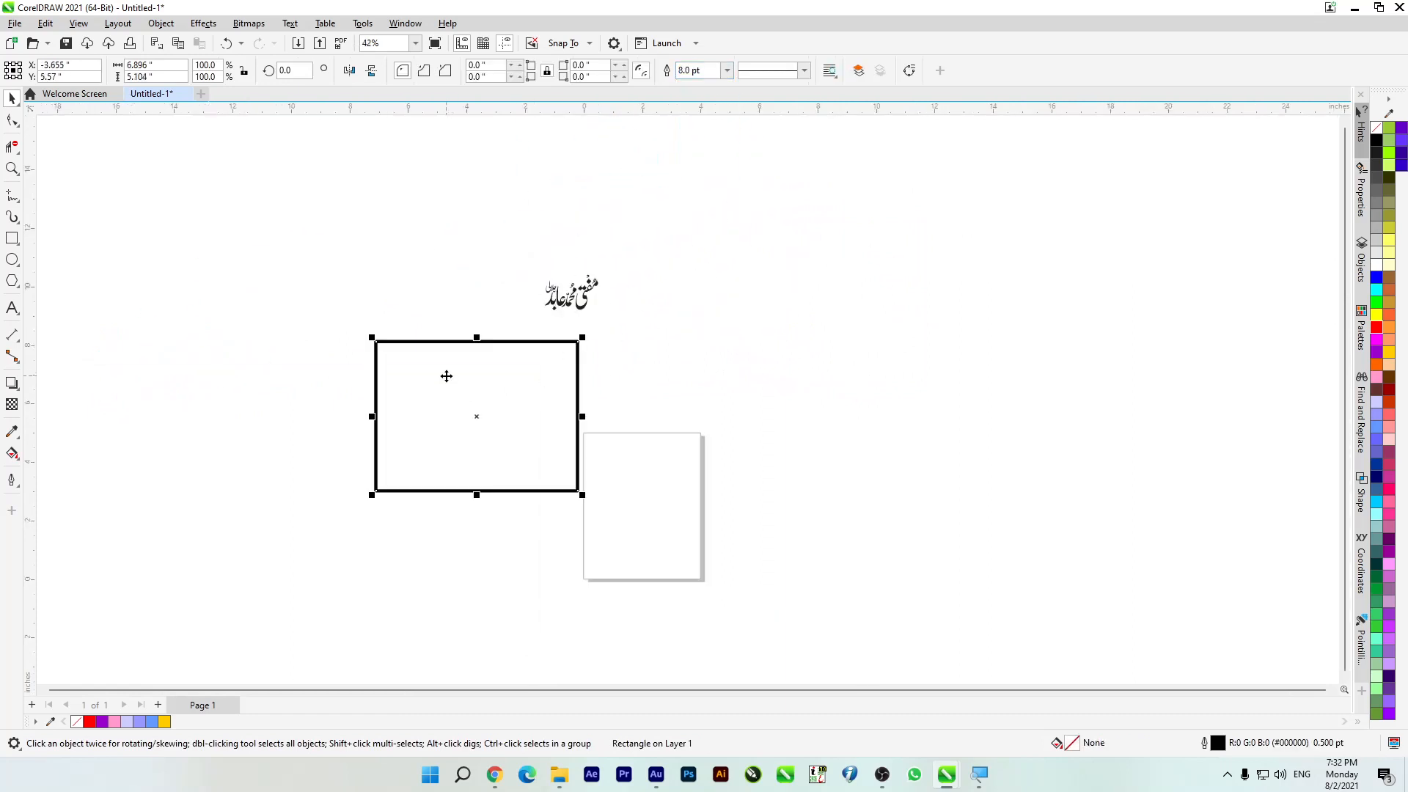
pyautogui.scroll(1, 447, 377)
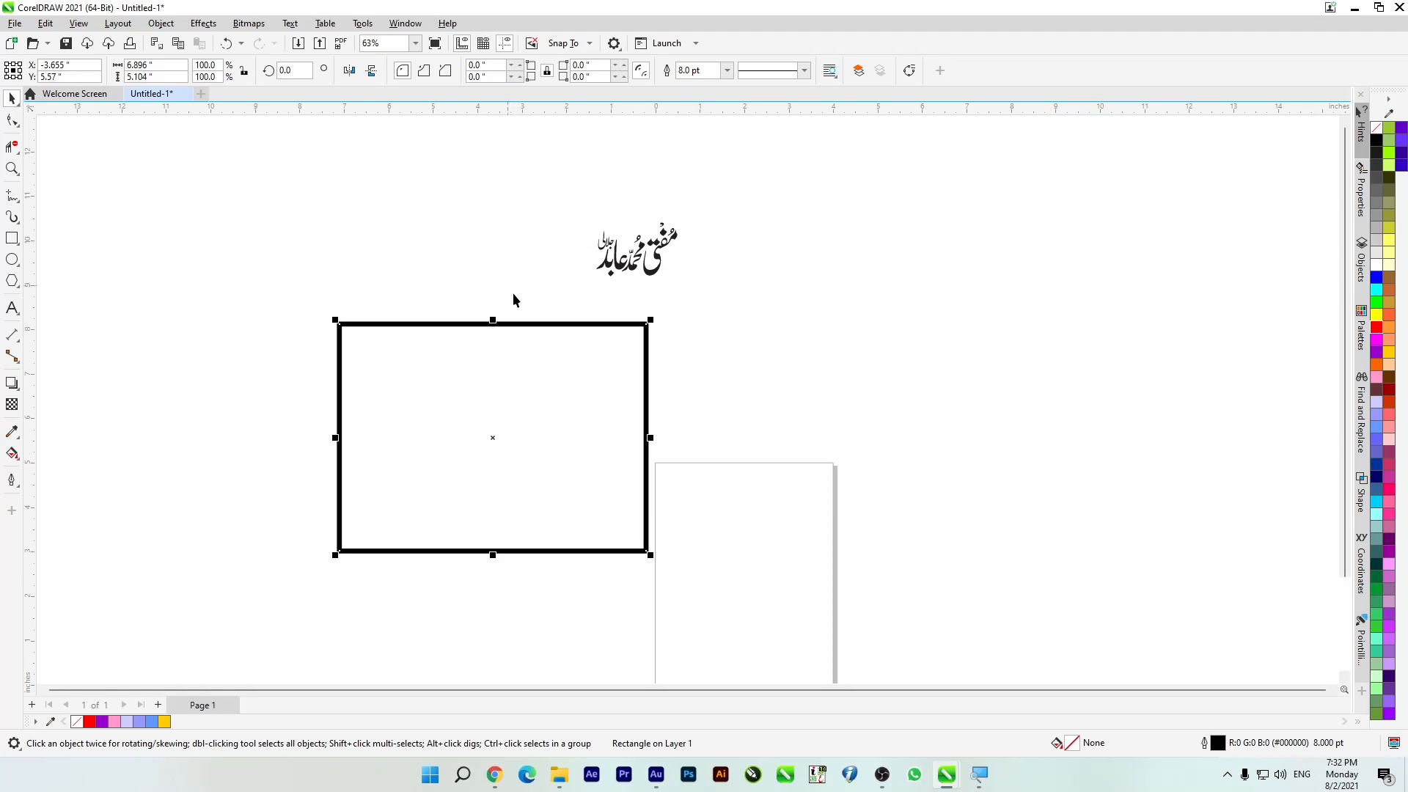
pyautogui.scroll(2, 512, 300)
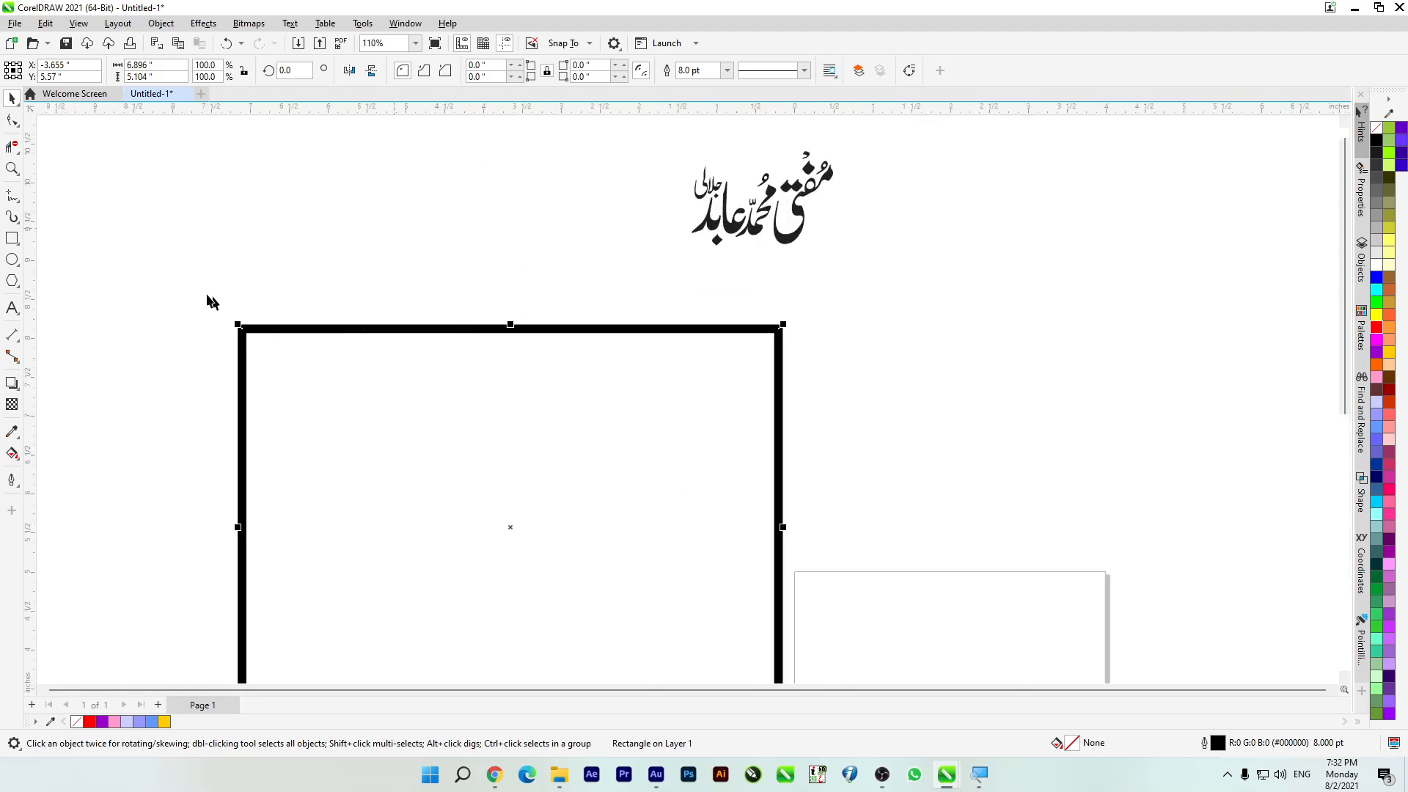
# Step: Weld all the calligraphy pieces into a single curve
pyautogui.click(92, 246)
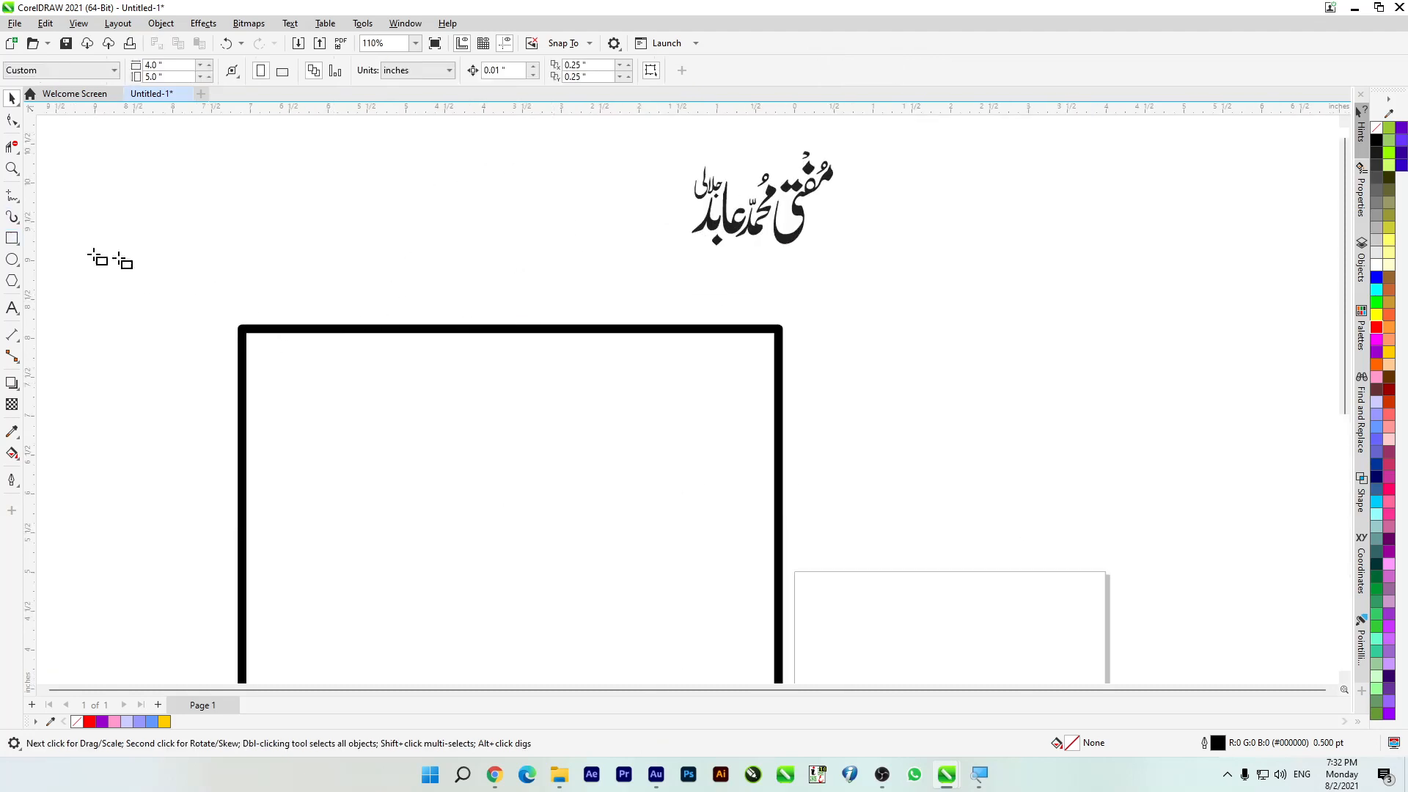
pyautogui.click(11, 239)
pyautogui.click(11, 99)
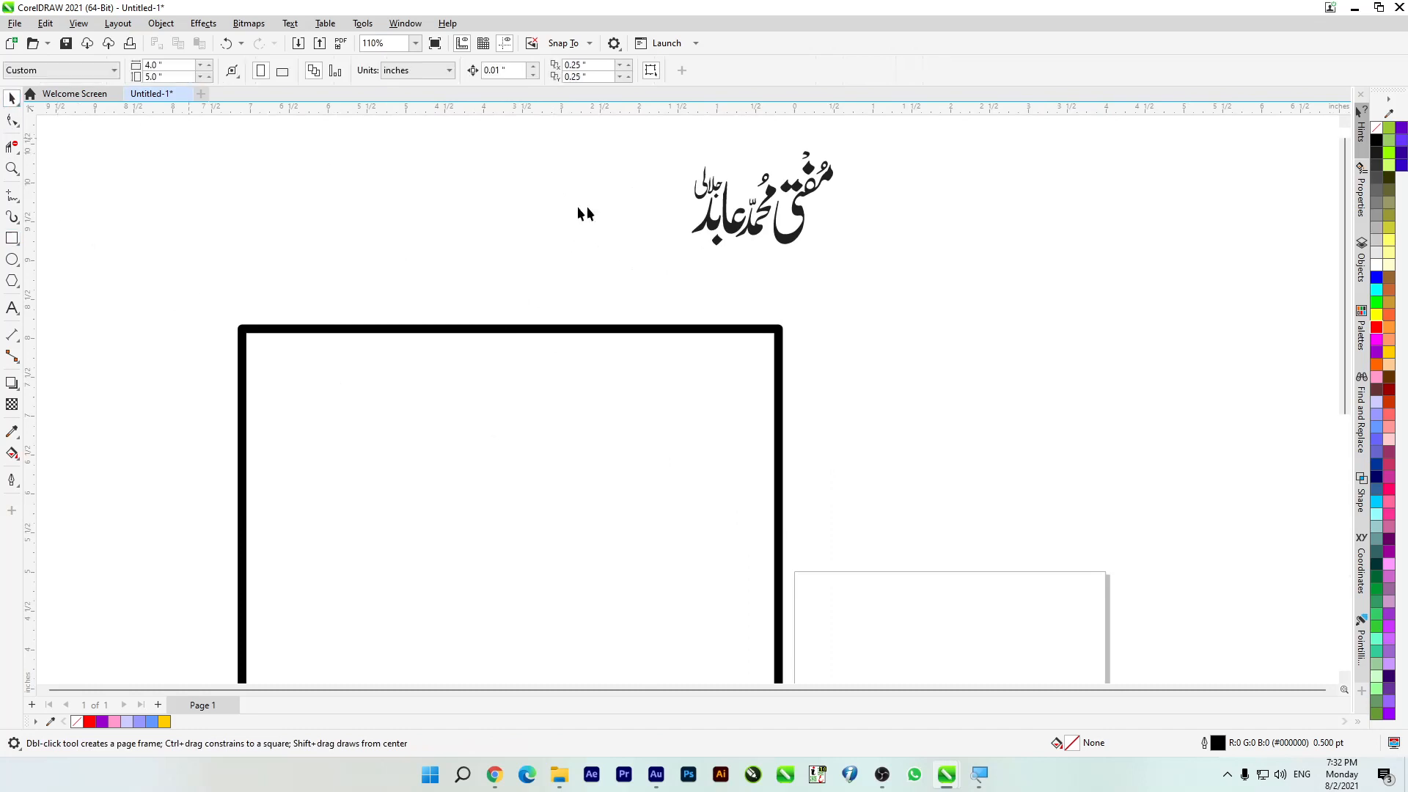
pyautogui.moveTo(655, 139); pyautogui.dragTo(974, 290)
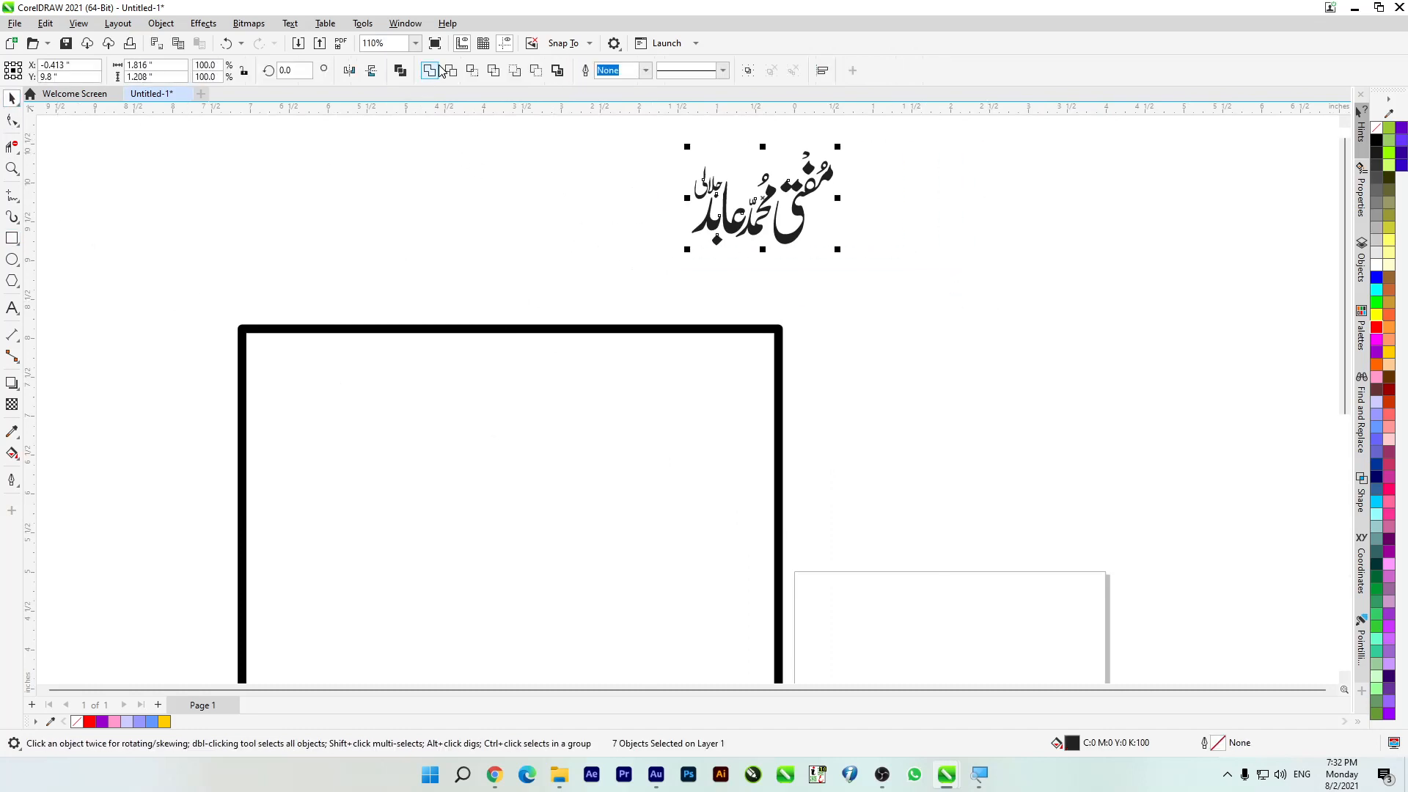
pyautogui.click(437, 70)
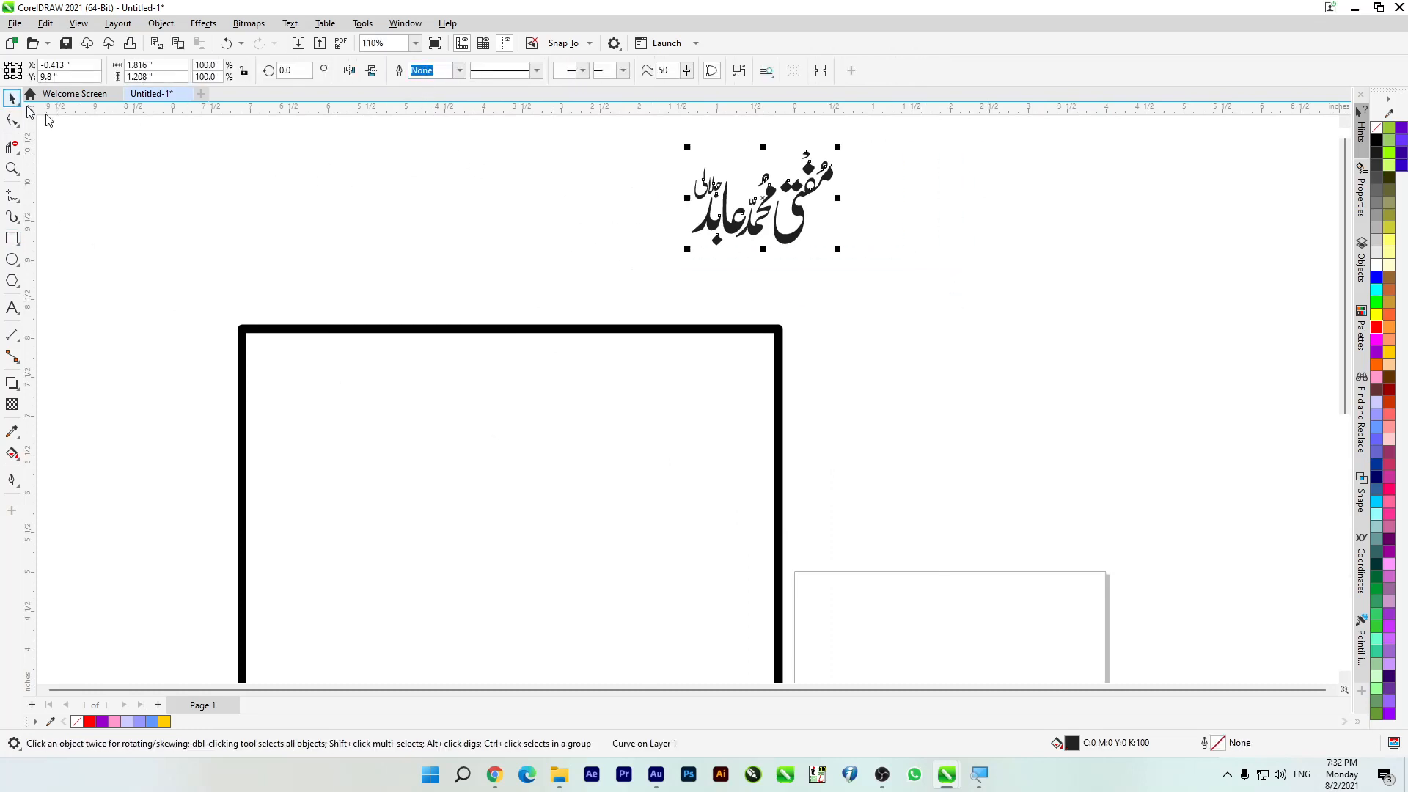
# Step: Move the welded calligraphy onto the middle of the rectangle's top edge, overlapping the outline
pyautogui.press('Escape')
pyautogui.moveTo(731, 229); pyautogui.dragTo(513, 341)
pyautogui.scroll(-3, 533, 314)
pyautogui.scroll(2, 490, 436)
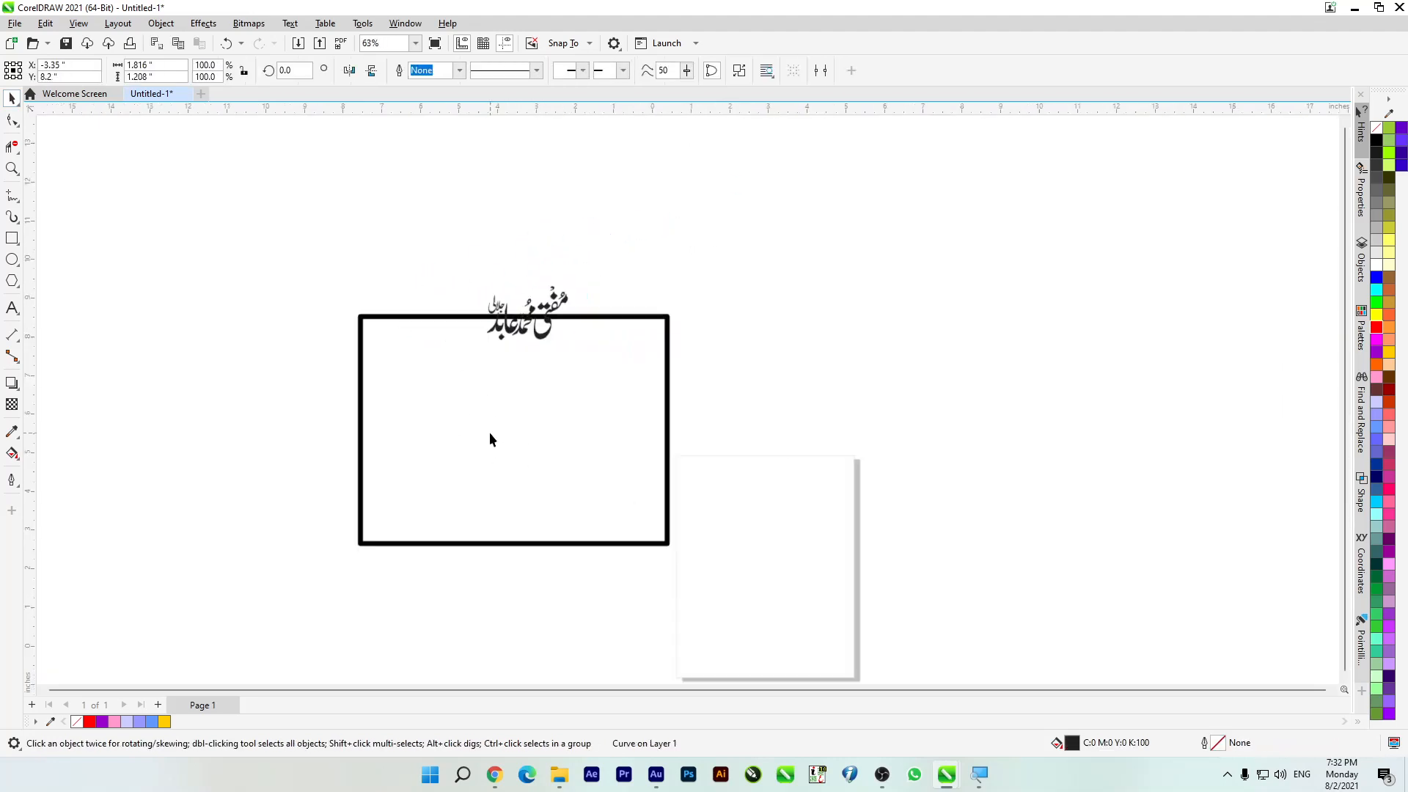
# Step: Align the calligraphy with the horizontal centre of the thick-outlined rectangle
pyautogui.hotkey('ctrl', 'a')
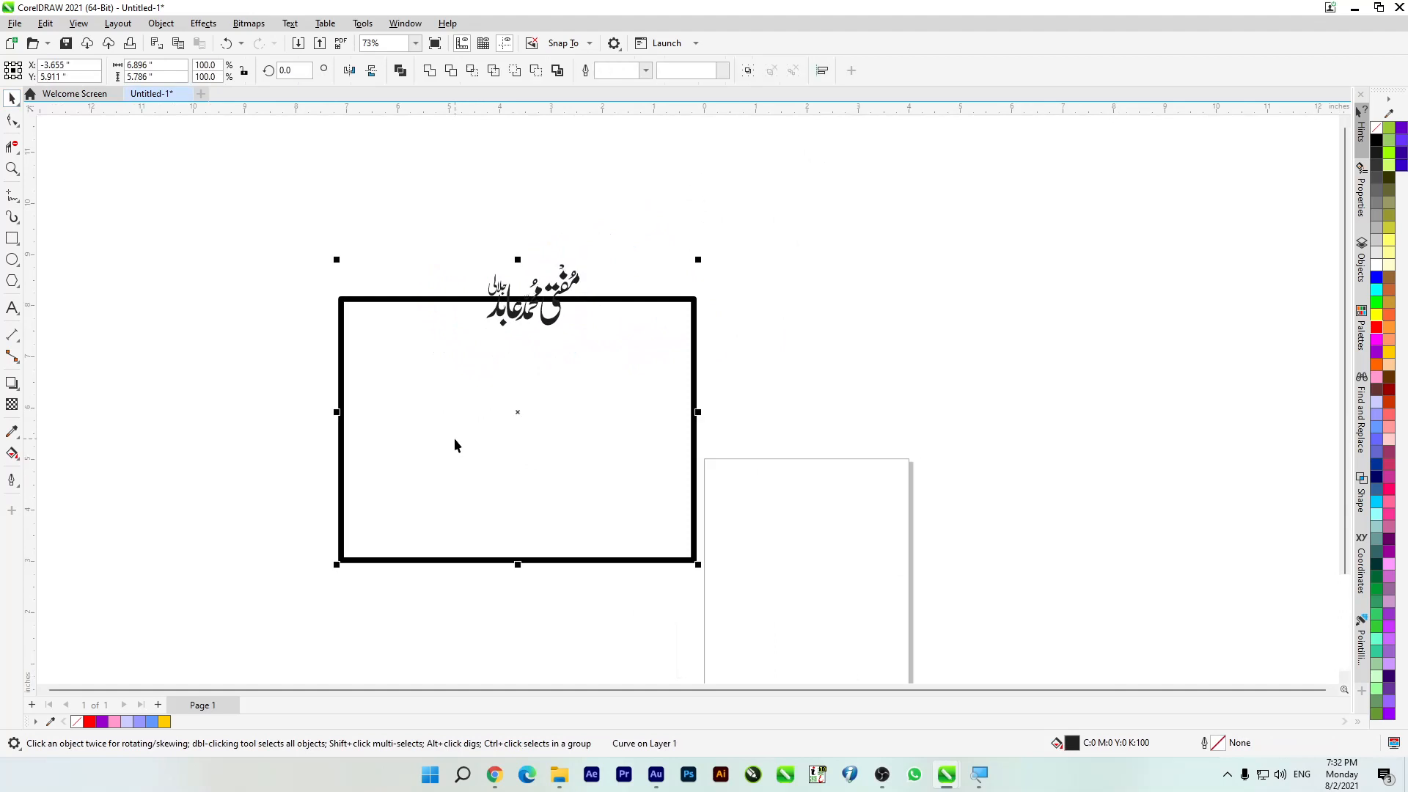
pyautogui.press('c')
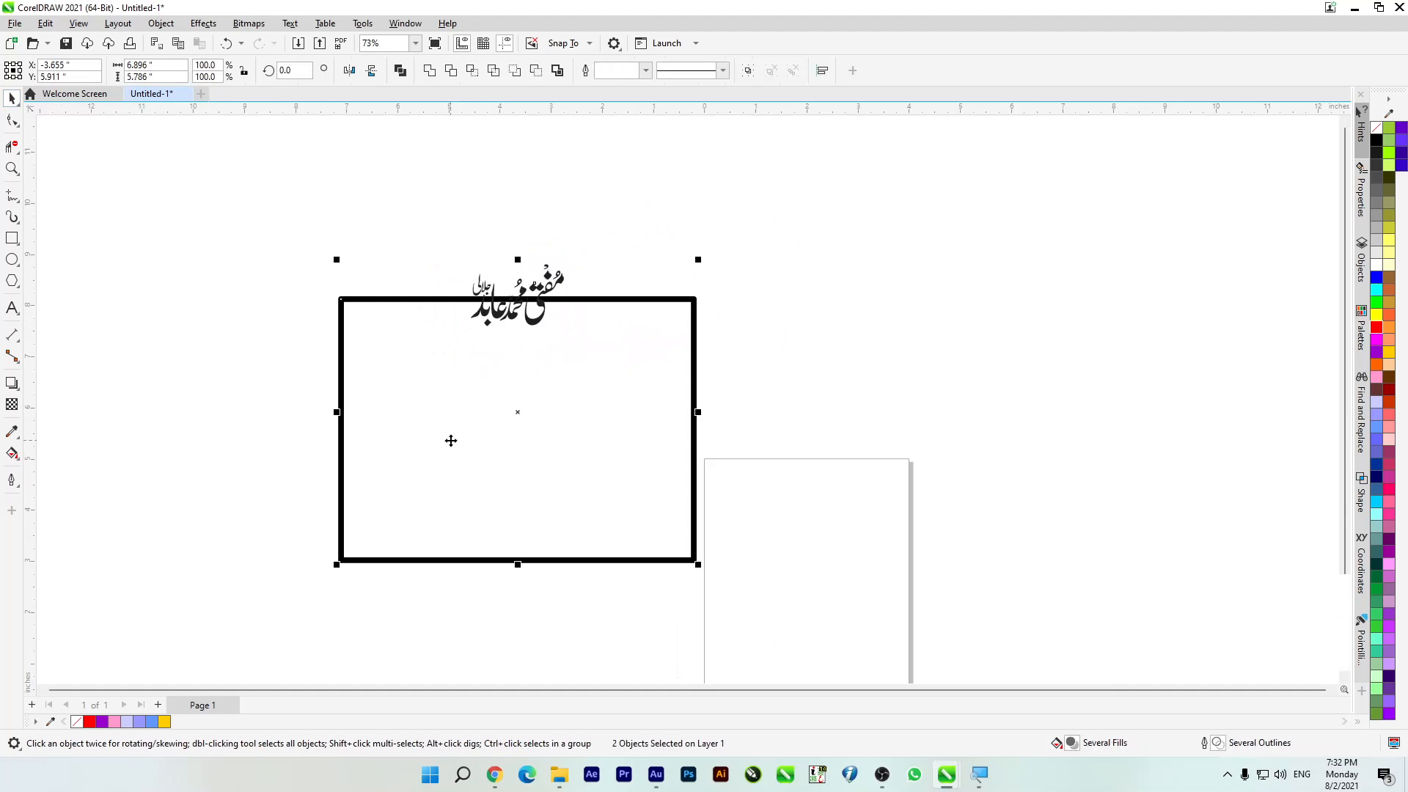
pyautogui.click(173, 325)
pyautogui.scroll(2, 183, 278)
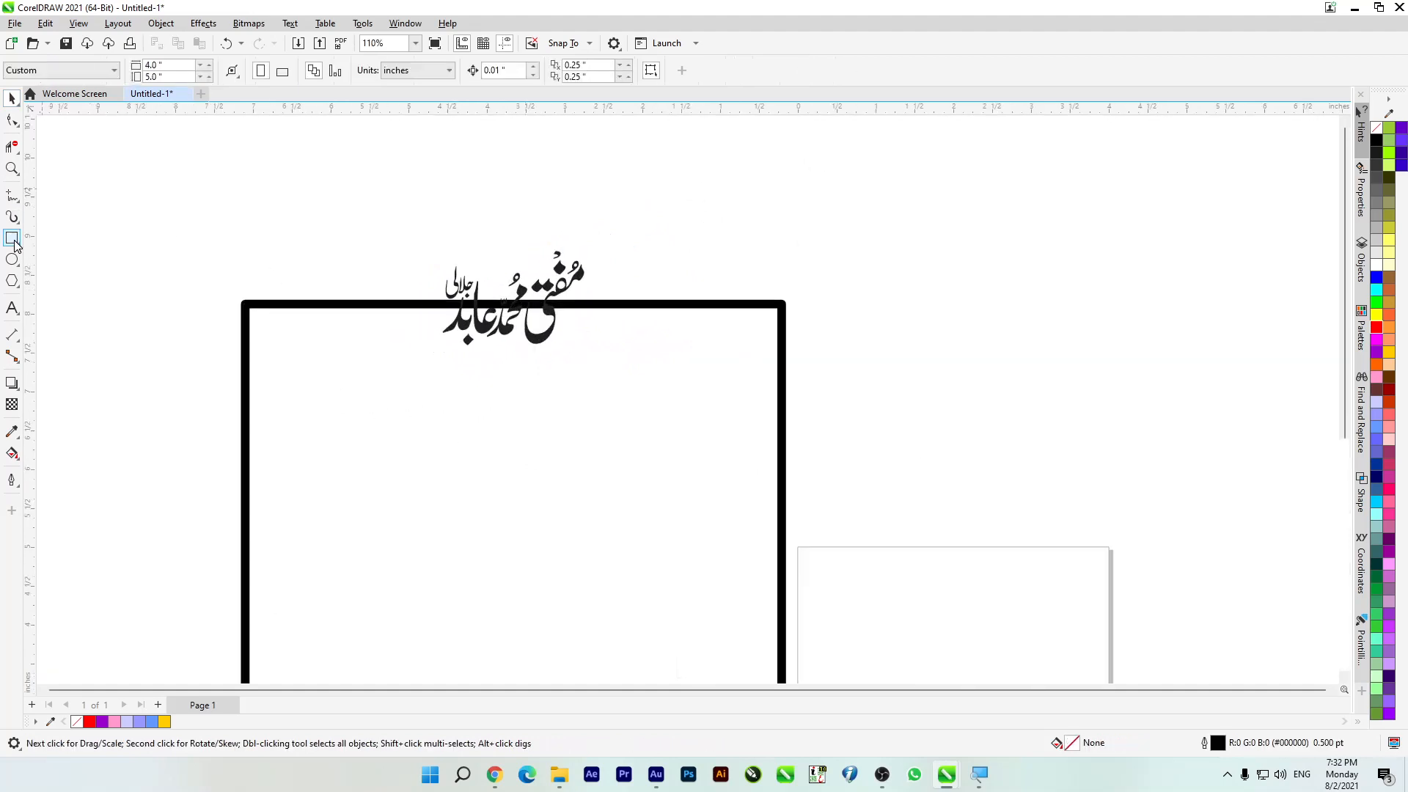
# Step: Draw a thin helper rectangle around the calligraphy, crossing the thick border's top edge
pyautogui.click(12, 239)
pyautogui.moveTo(373, 195); pyautogui.dragTo(614, 362)
pyautogui.press('Down')
pyautogui.press('Down')
pyautogui.click(10, 102)
# Step: Centre the helper rectangle, calligraphy and thick border on one common vertical axis
pyautogui.scroll(-1, 467, 216)
pyautogui.moveTo(374, 179); pyautogui.dragTo(612, 364)
pyautogui.keyDown('shift'); pyautogui.click(478, 487); pyautogui.keyUp('shift')
pyautogui.press('c')
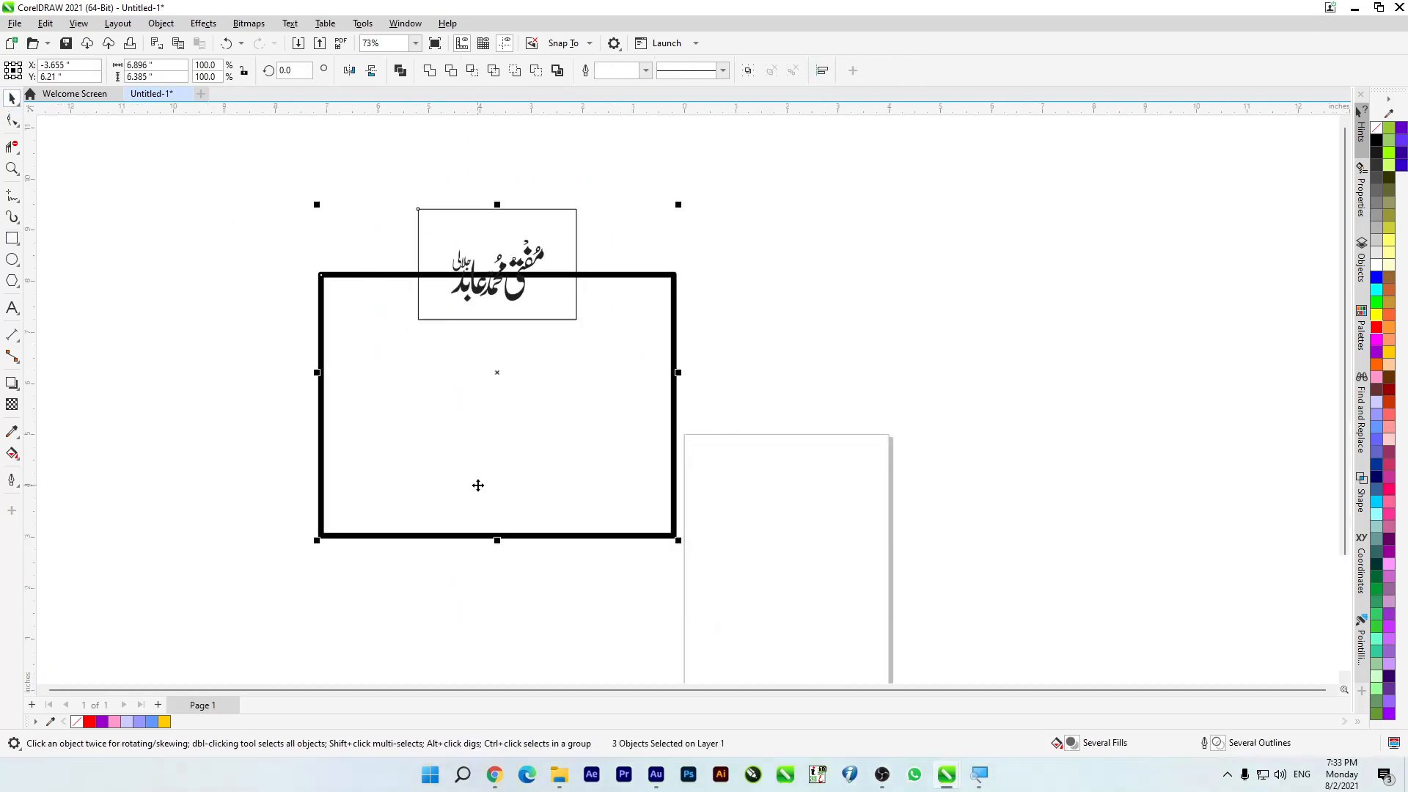
pyautogui.click(218, 356)
pyautogui.scroll(1, 465, 220)
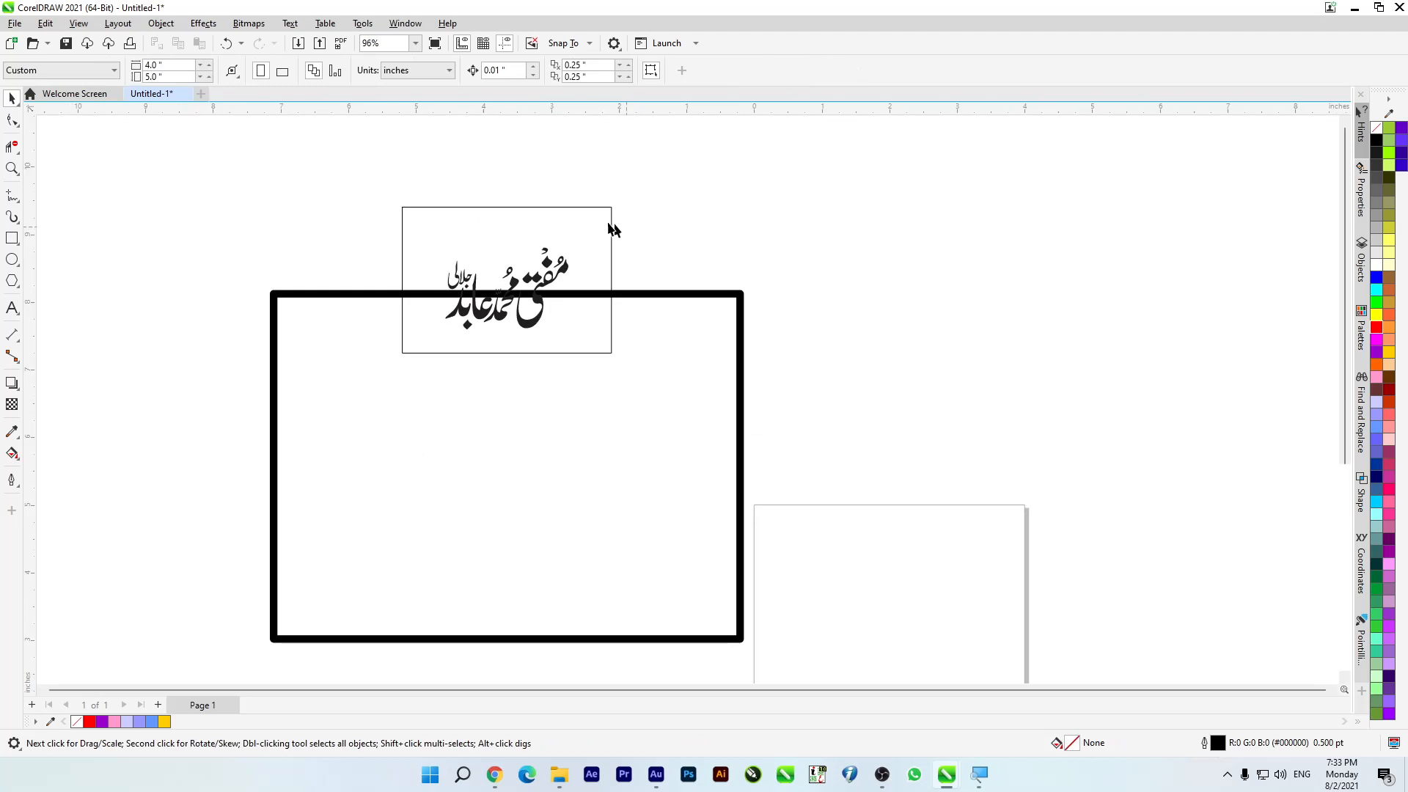
# Step: Scale the helper rectangle down about its centre to about 2.25 × 1.57 in, closely framing the calligraphy
pyautogui.click(616, 208)
pyautogui.moveTo(617, 207); pyautogui.dragTo(595, 229)
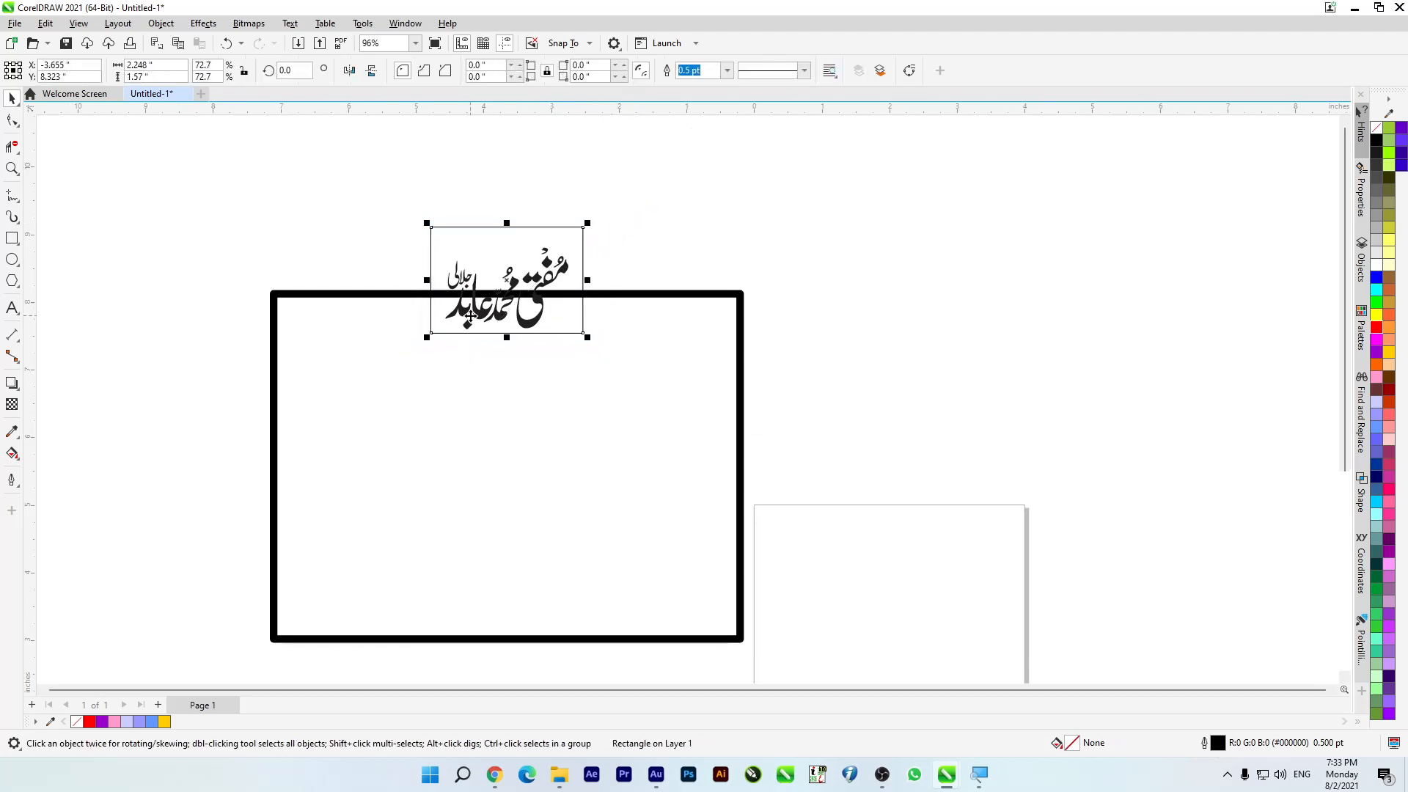
pyautogui.scroll(1, 506, 322)
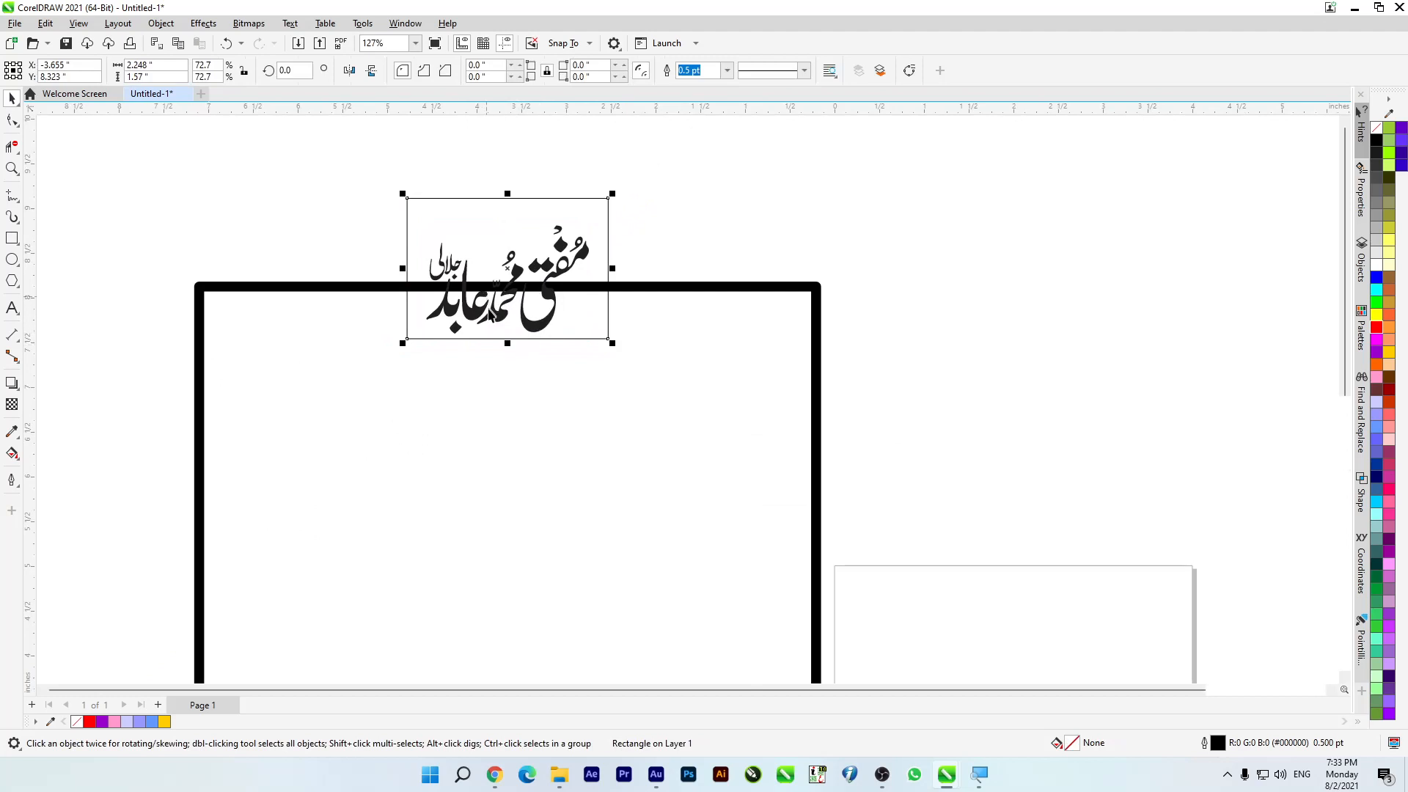
# Step: Move the calligraphy aside to the right and remove the border's top segment inside the helper rectangle with Virtual Segment Delete
pyautogui.moveTo(475, 314); pyautogui.dragTo(953, 274)
pyautogui.hotkey('ctrl', 'z')
pyautogui.moveTo(542, 320); pyautogui.dragTo(1141, 327)
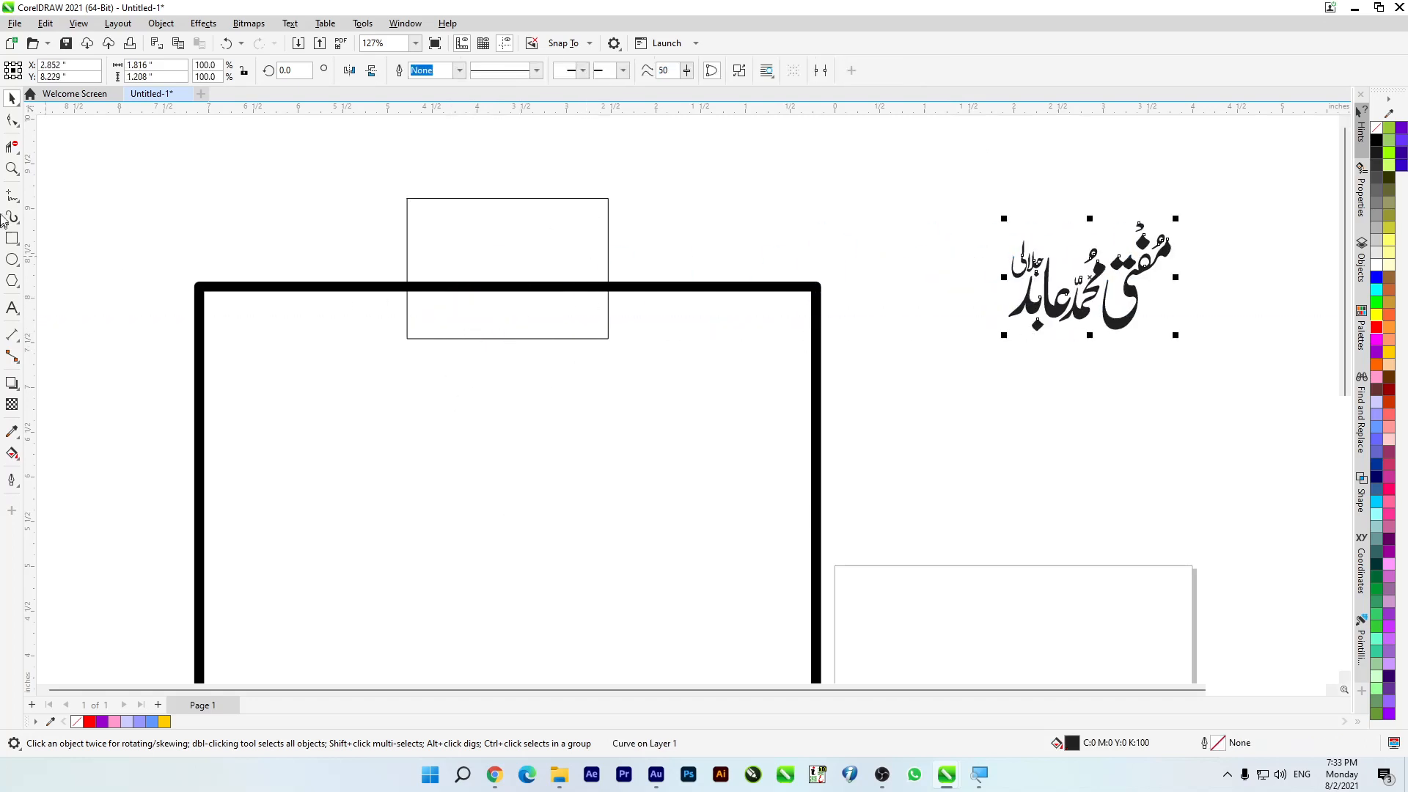
pyautogui.click(12, 146)
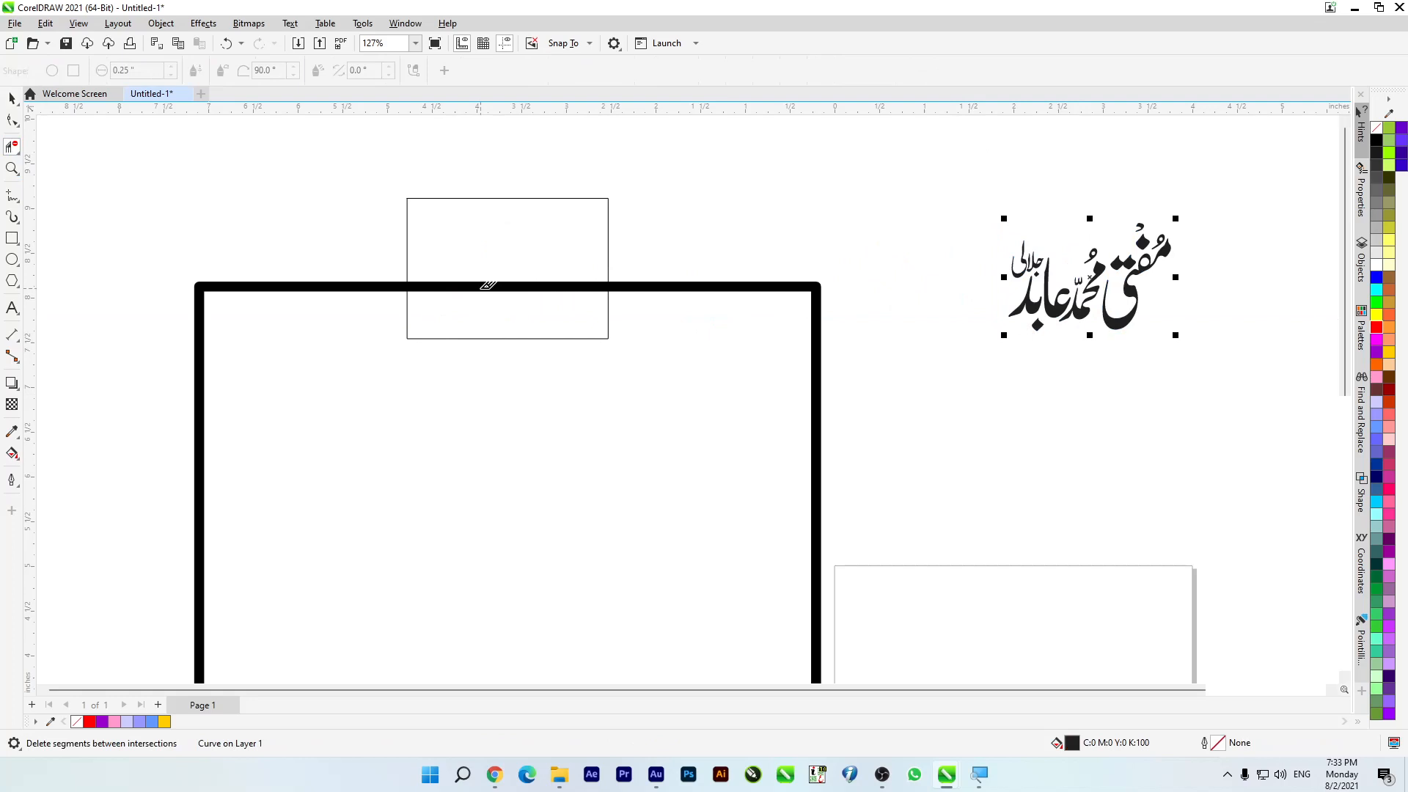
pyautogui.click(484, 279)
# Step: Set the opened border's outline to mitered corners and square line caps
pyautogui.click(12, 97)
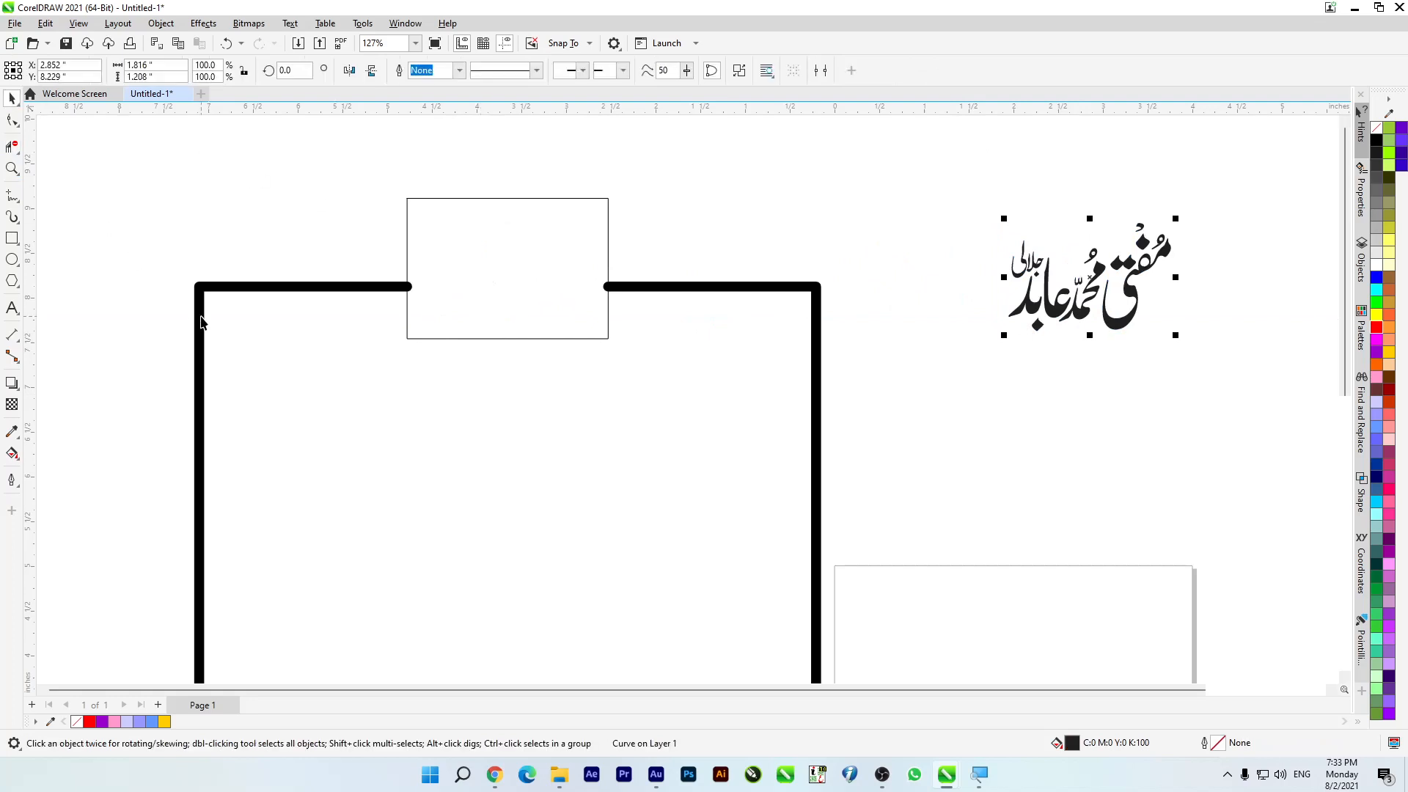
pyautogui.click(203, 305)
pyautogui.press('F12')
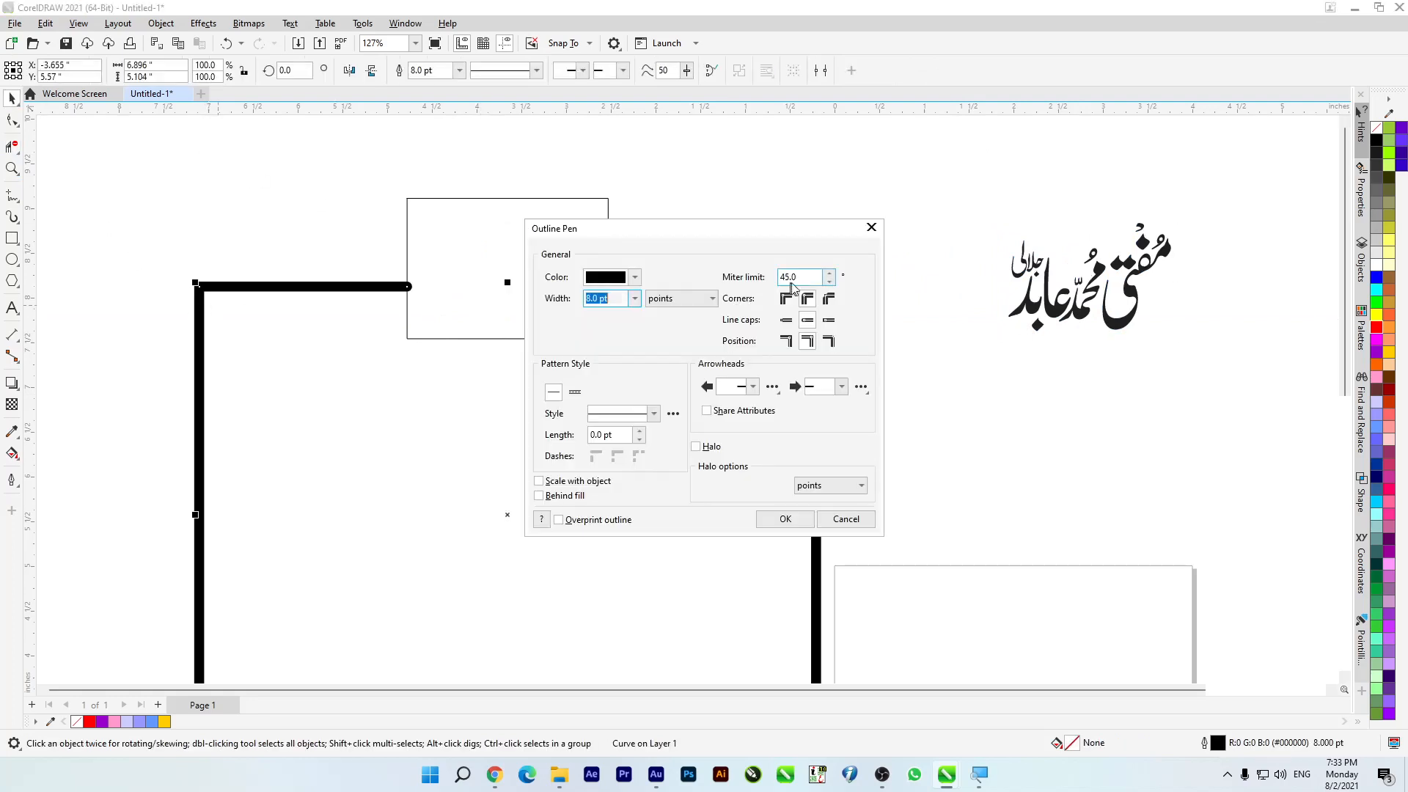
pyautogui.click(789, 301)
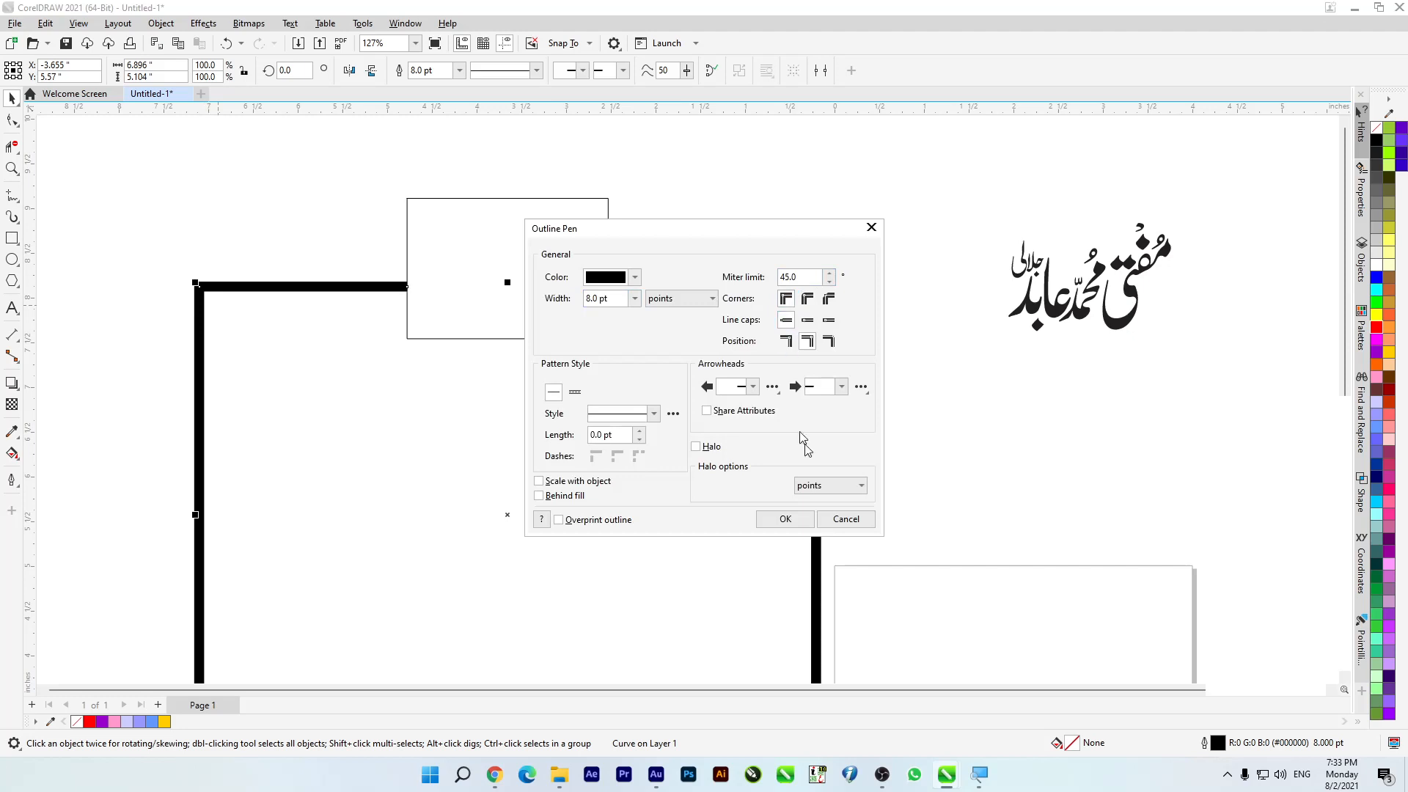
pyautogui.click(786, 519)
# Step: Delete the helper rectangle, and place the calligraphy in the border gap enlarged to about 128%
pyautogui.click(452, 223)
pyautogui.press('Delete')
pyautogui.moveTo(965, 167); pyautogui.dragTo(515, 302)
pyautogui.moveTo(438, 325); pyautogui.dragTo(391, 356)
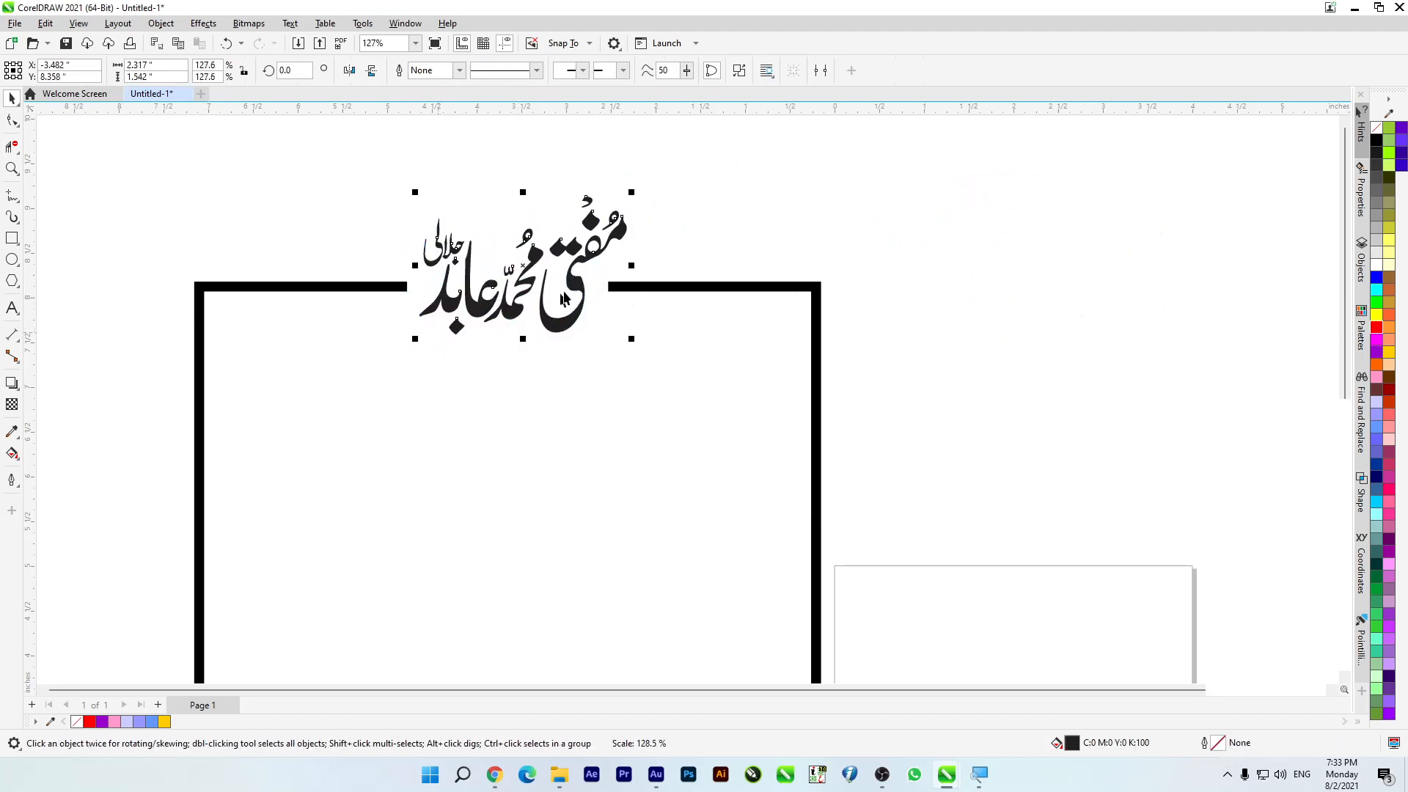
pyautogui.scroll(-2, 528, 390)
pyautogui.scroll(1, 528, 387)
# Step: Apply a vertical fountain transparency to the border so it fades out from its top edge downward
pyautogui.click(12, 405)
pyautogui.moveTo(521, 336); pyautogui.dragTo(519, 544)
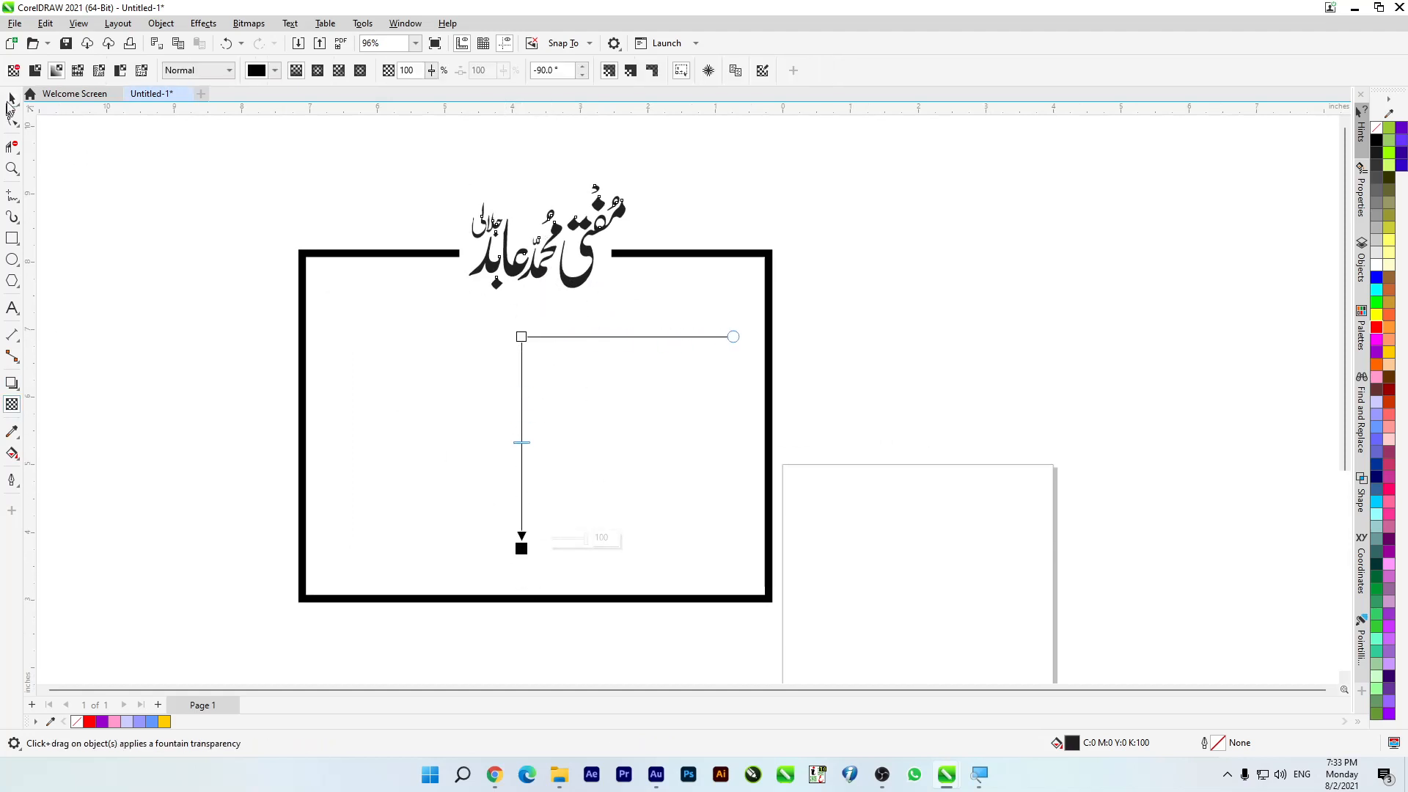
pyautogui.click(14, 100)
pyautogui.click(307, 313)
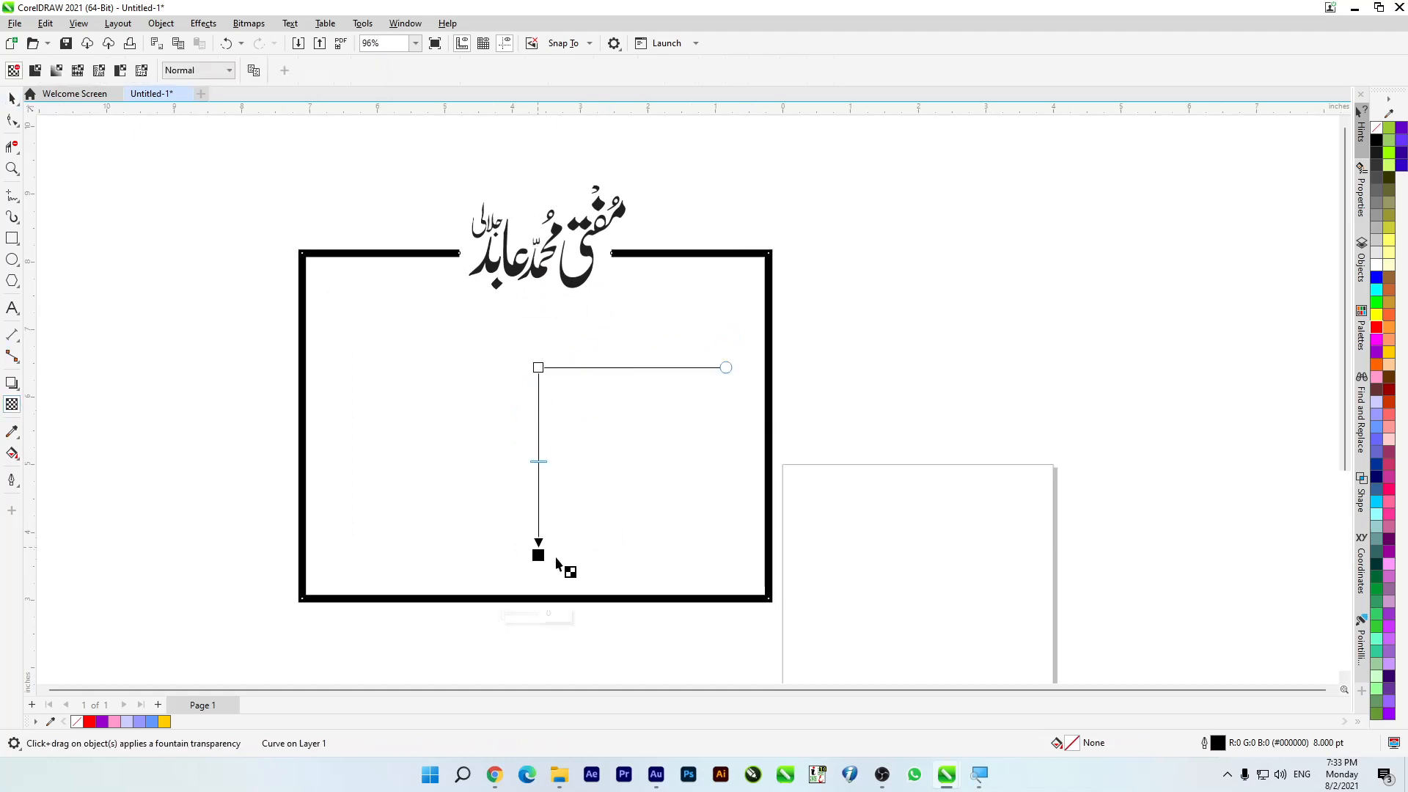
pyautogui.moveTo(538, 366); pyautogui.dragTo(538, 560)
pyautogui.moveTo(538, 384); pyautogui.dragTo(539, 304)
# Step: Fill the calligraphy in the border gap with red
pyautogui.click(14, 98)
pyautogui.click(511, 270)
pyautogui.click(1377, 327)
# Step: Move the faded border and red calligraphy to the right of the page and delete them both
pyautogui.scroll(-2, 723, 311)
pyautogui.moveTo(368, 207); pyautogui.dragTo(968, 442)
pyautogui.moveTo(670, 341); pyautogui.dragTo(986, 331)
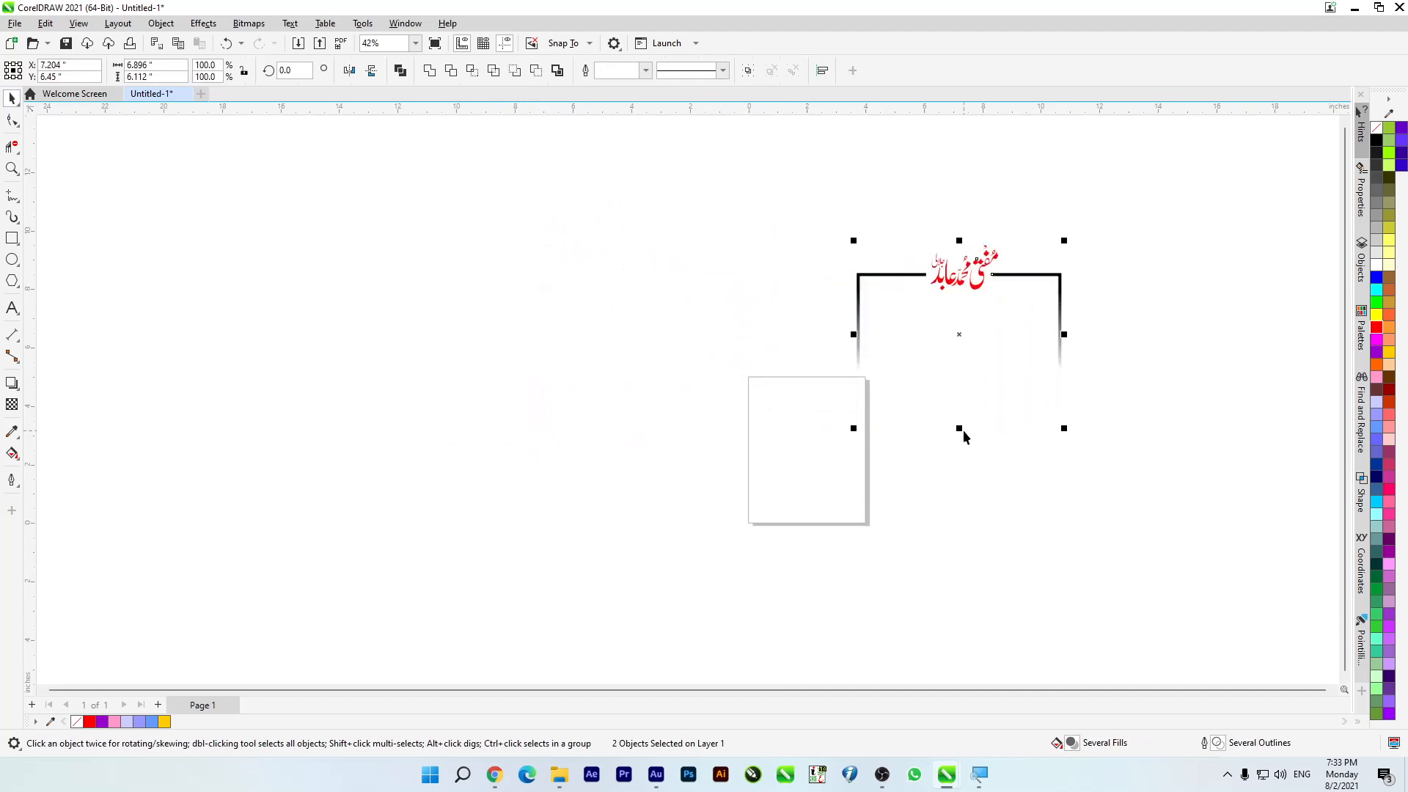
pyautogui.moveTo(726, 232); pyautogui.dragTo(1208, 485)
pyautogui.press('Delete')
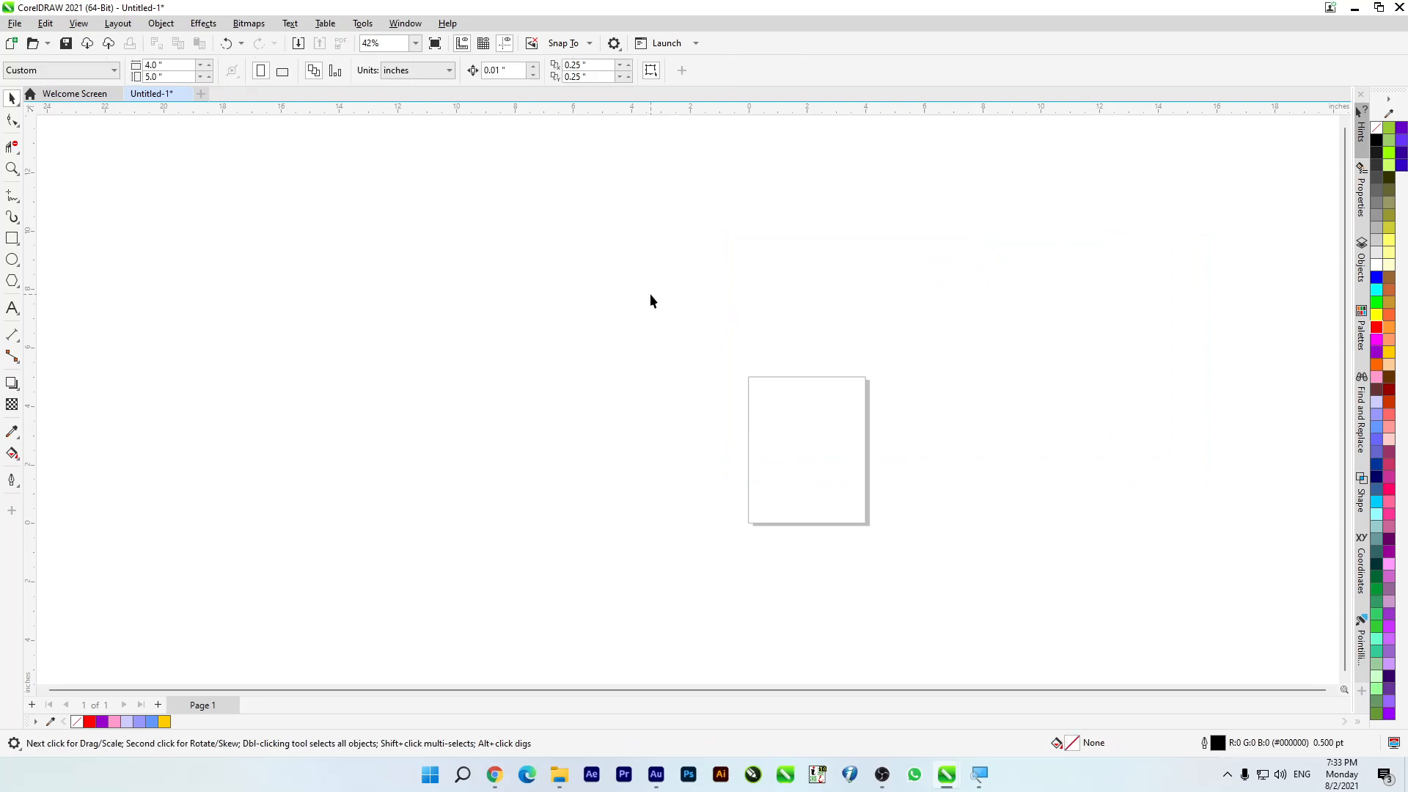
# Step: Draw a square of about 8.28 in to the left of the page
pyautogui.click(11, 149)
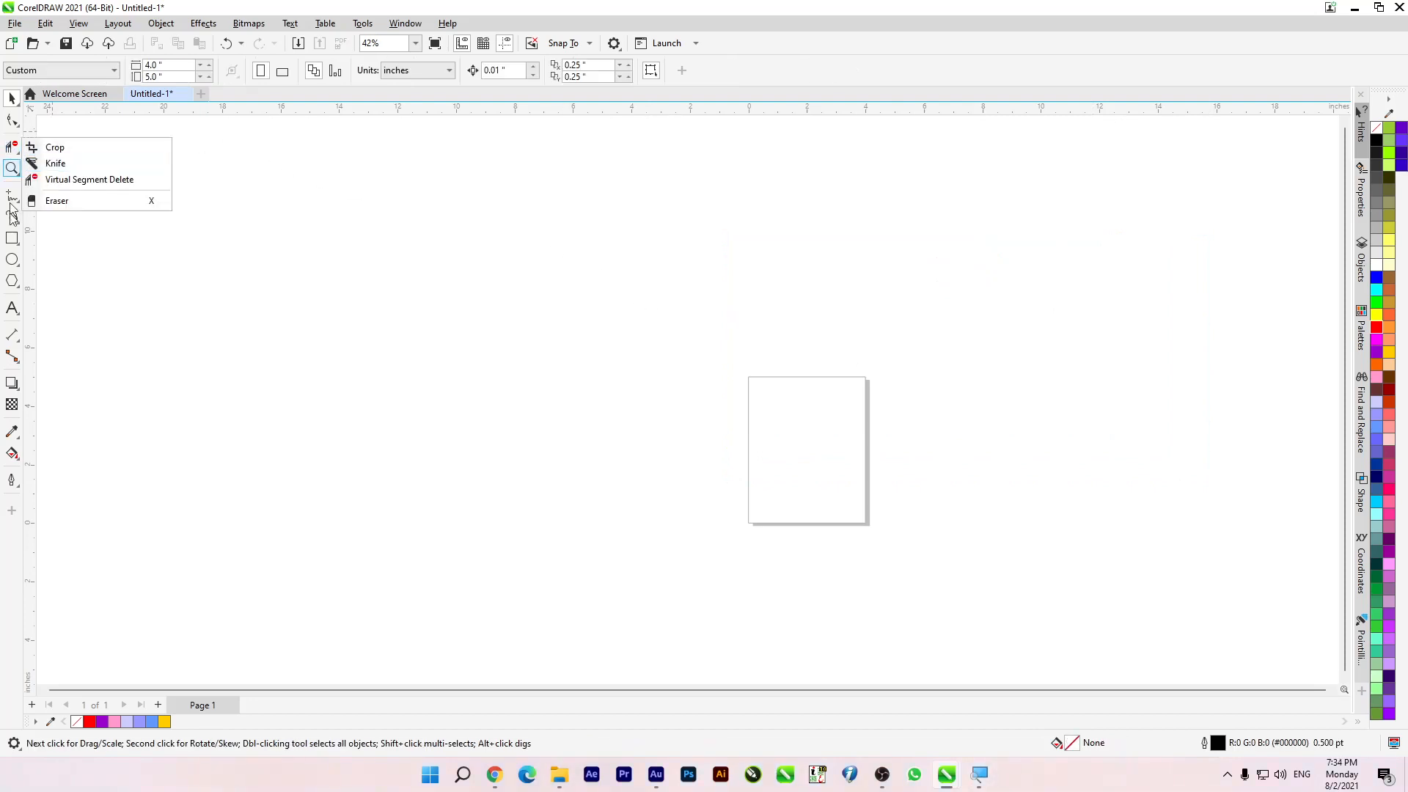
pyautogui.click(12, 238)
pyautogui.moveTo(321, 257); pyautogui.dragTo(475, 498)
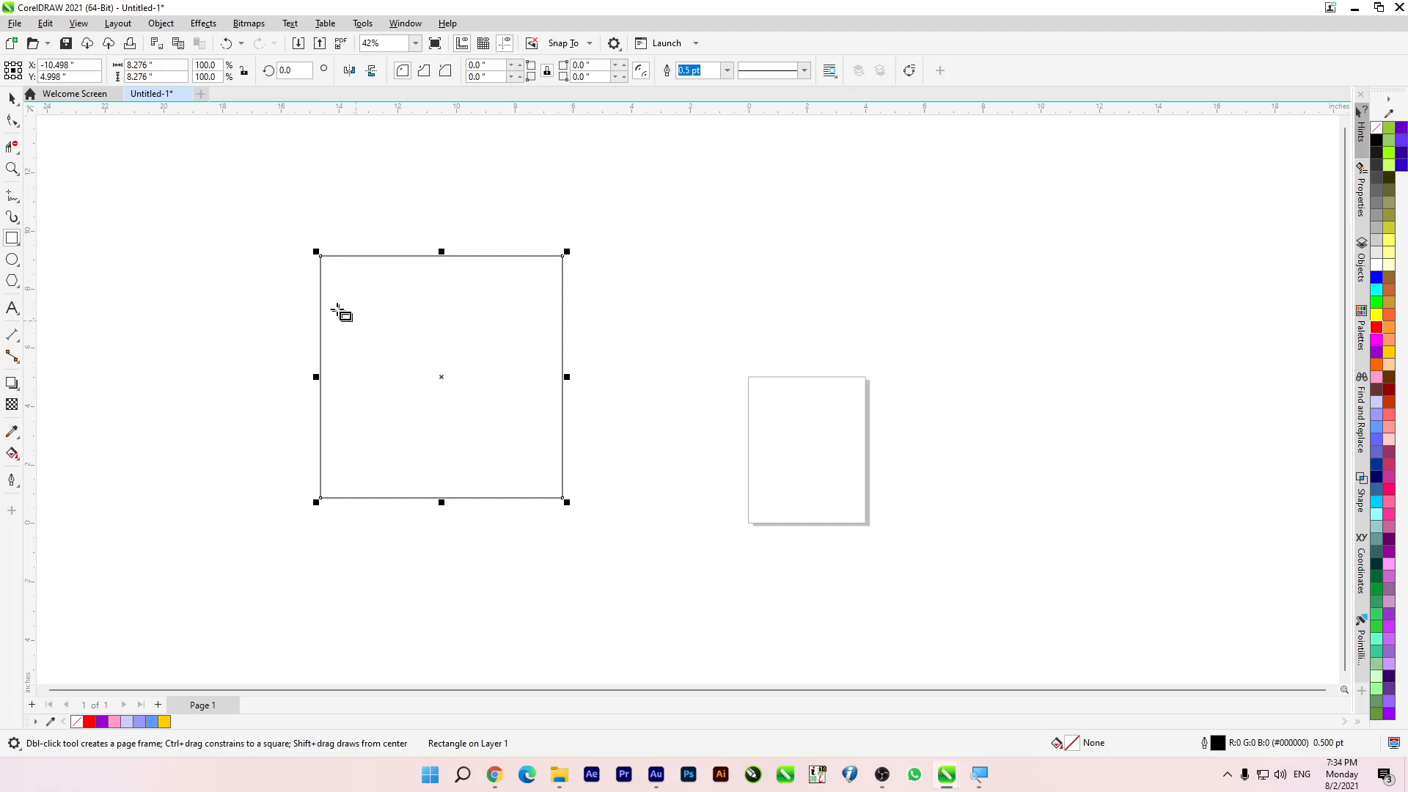
pyautogui.scroll(3, 334, 301)
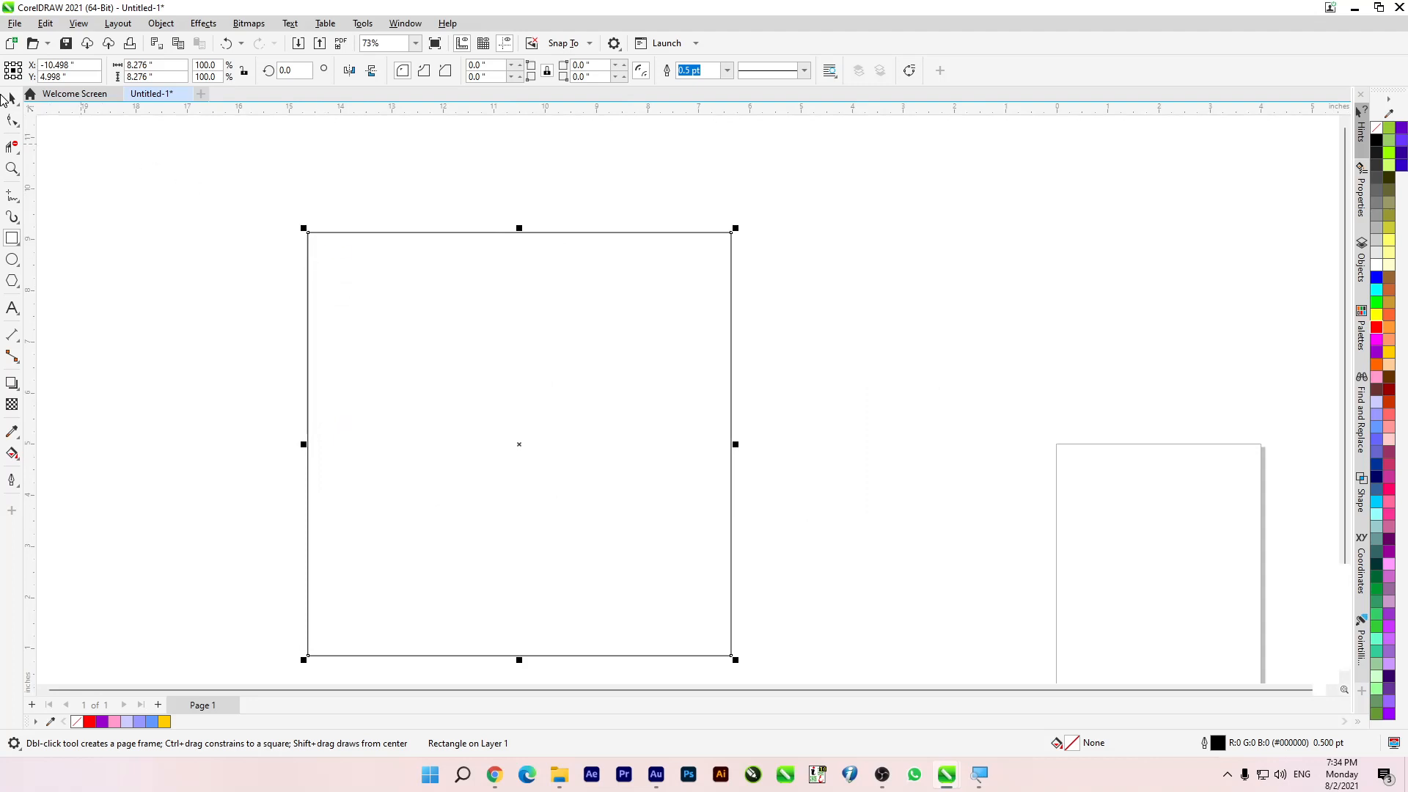
# Step: Erase the square's upper-left corner and parts of its top and left edges with a round 0.25 in Eraser nib
pyautogui.click(11, 149)
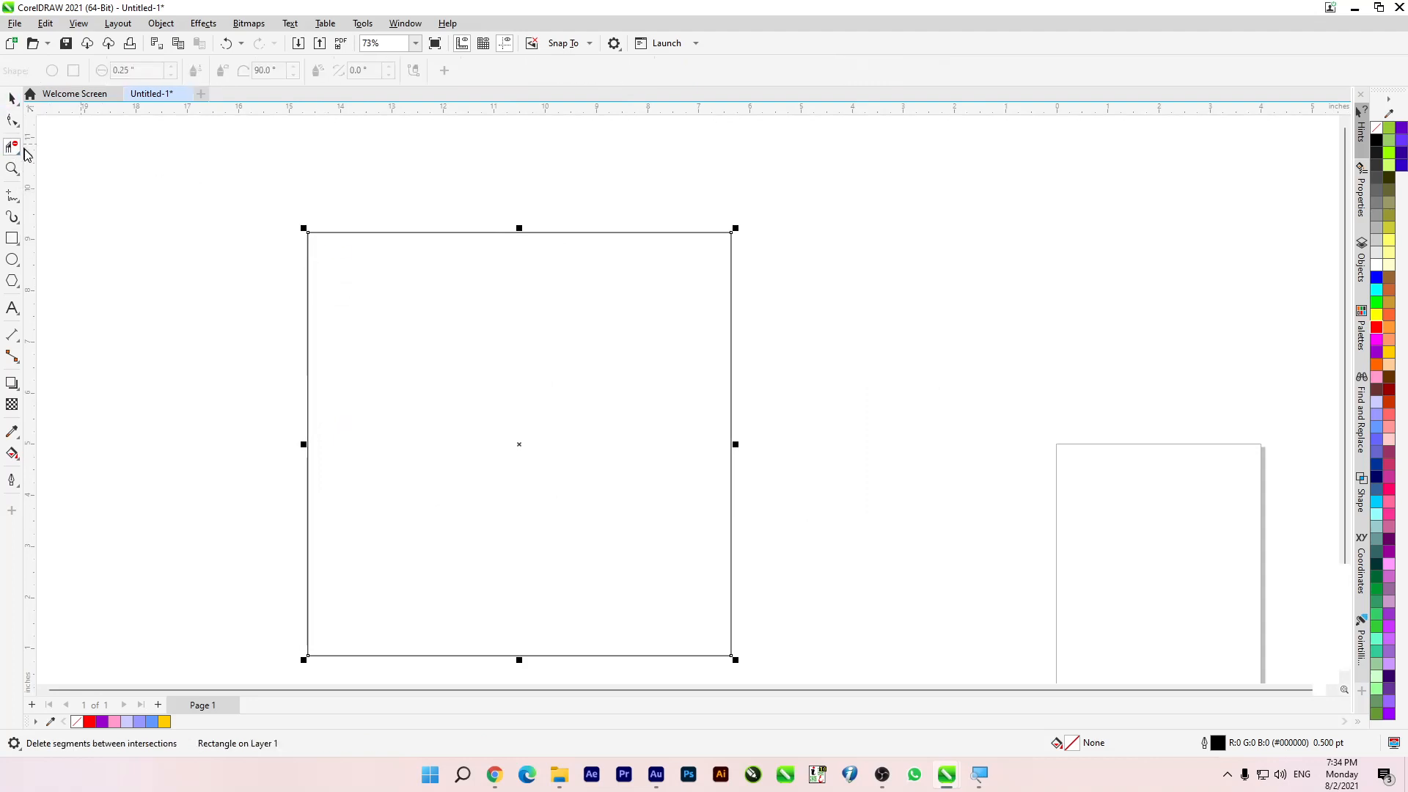
pyautogui.click(11, 150)
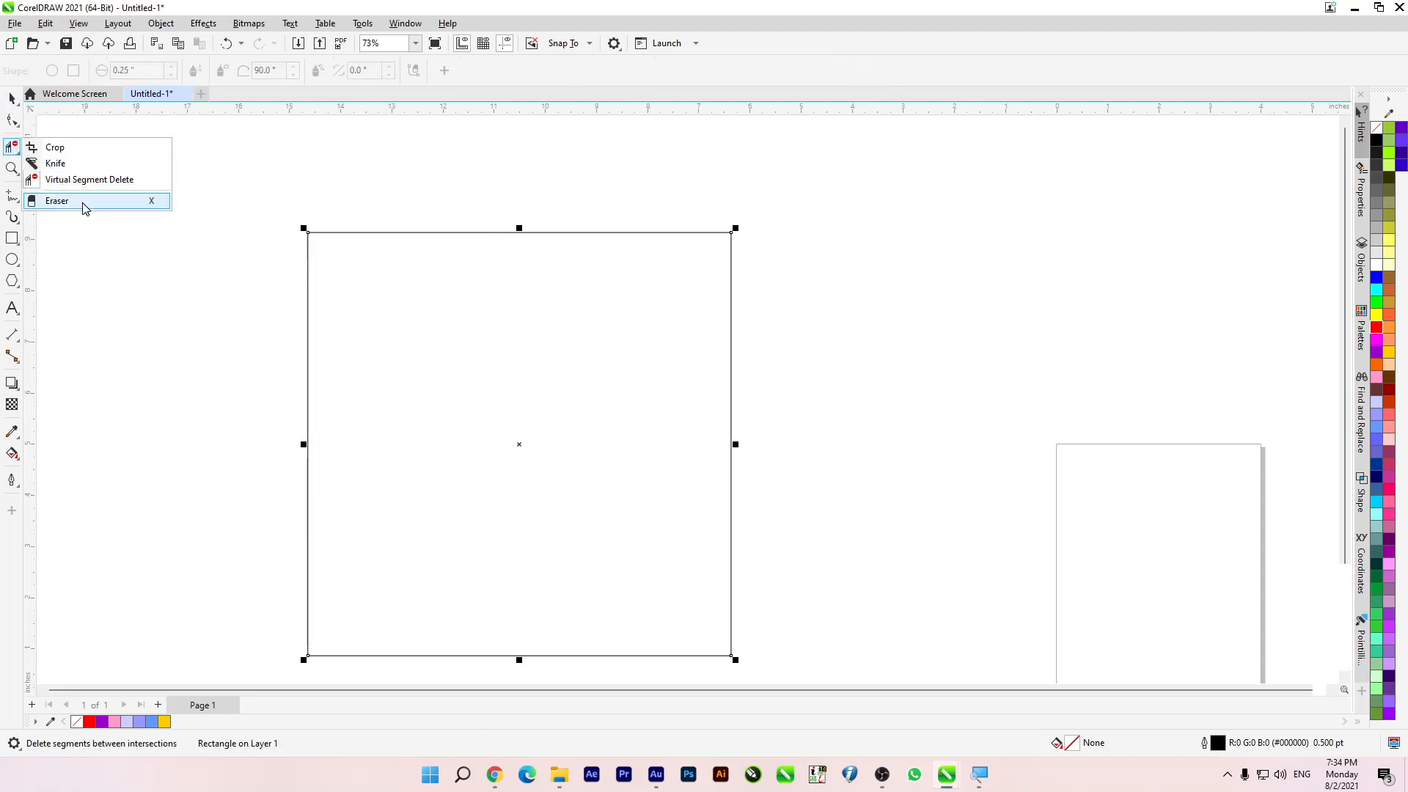
pyautogui.click(82, 201)
pyautogui.moveTo(319, 211)
pyautogui.mouseDown()
pyautogui.moveTo(324, 243)
pyautogui.moveTo(296, 228)
pyautogui.moveTo(472, 235)
pyautogui.moveTo(297, 288)
pyautogui.moveTo(292, 254)
pyautogui.moveTo(330, 433)
pyautogui.mouseUp()
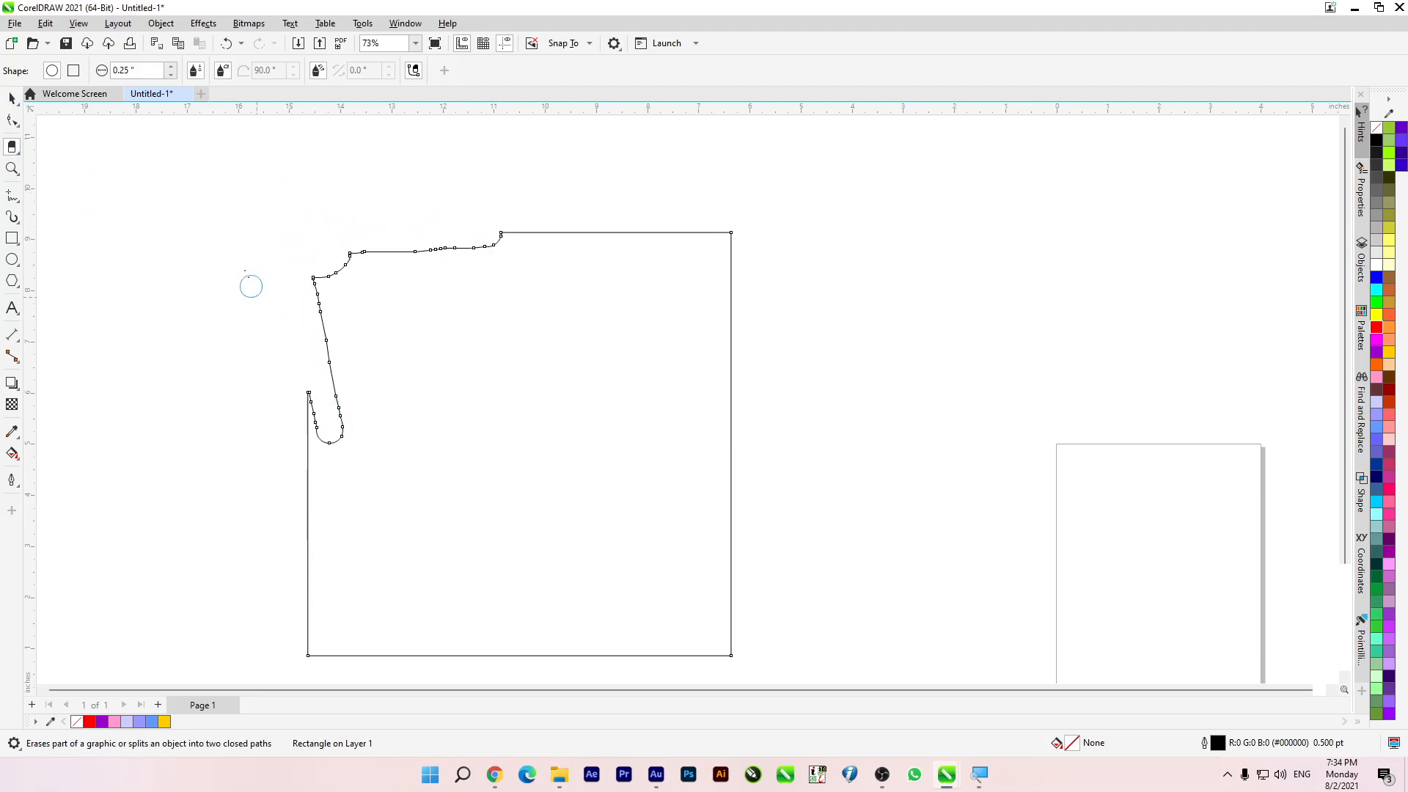
pyautogui.moveTo(358, 246); pyautogui.dragTo(324, 308)
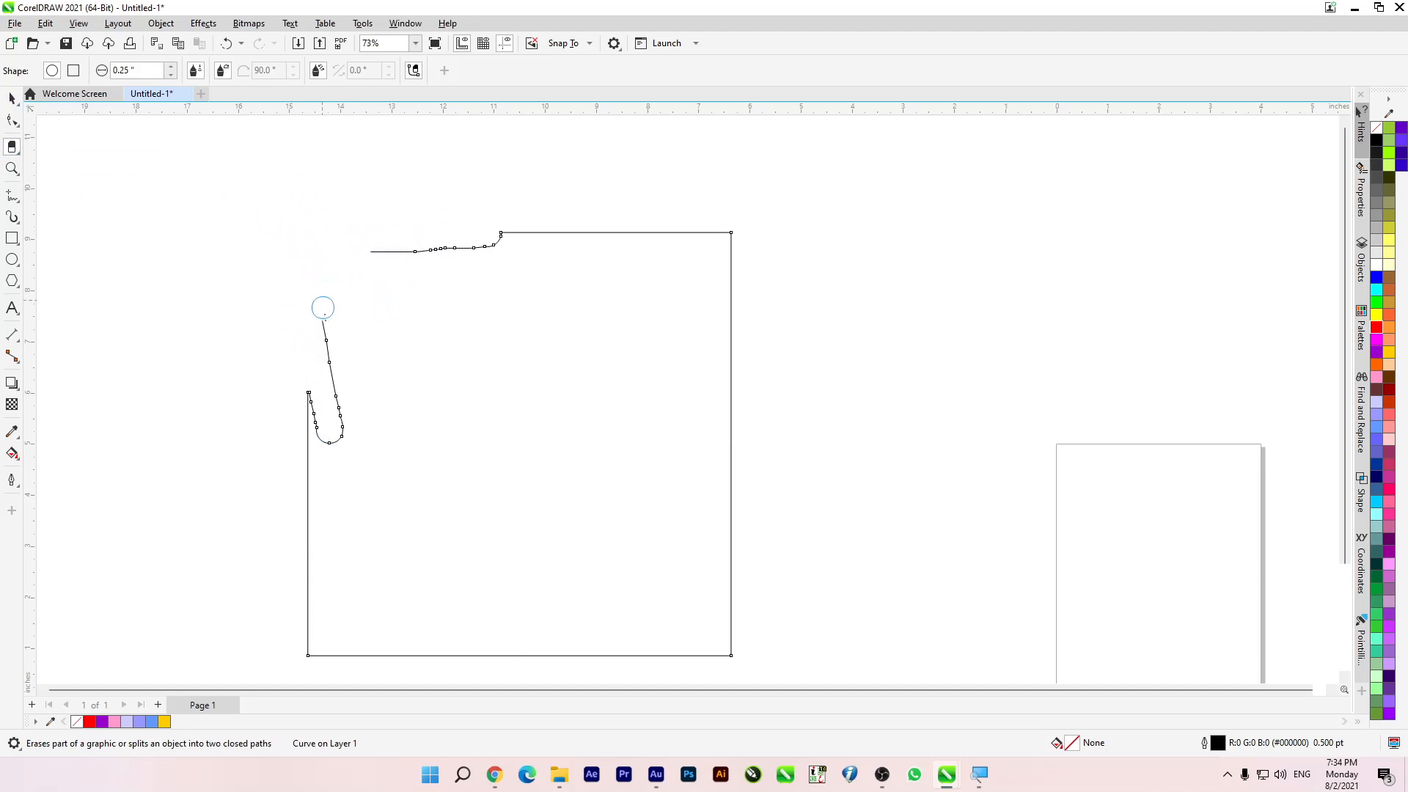
pyautogui.moveTo(363, 437); pyautogui.dragTo(336, 442)
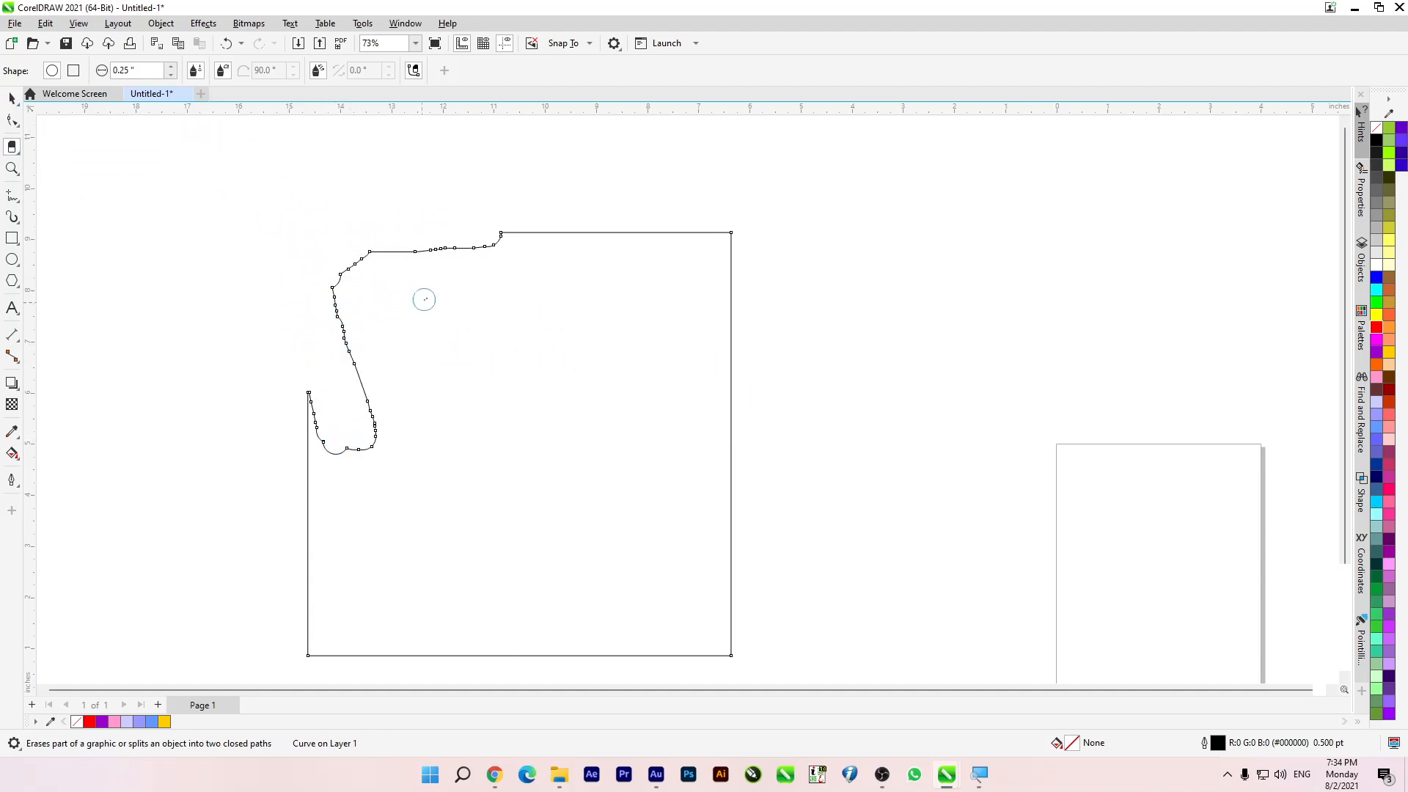
pyautogui.scroll(-2, 512, 308)
pyautogui.scroll(2, 500, 331)
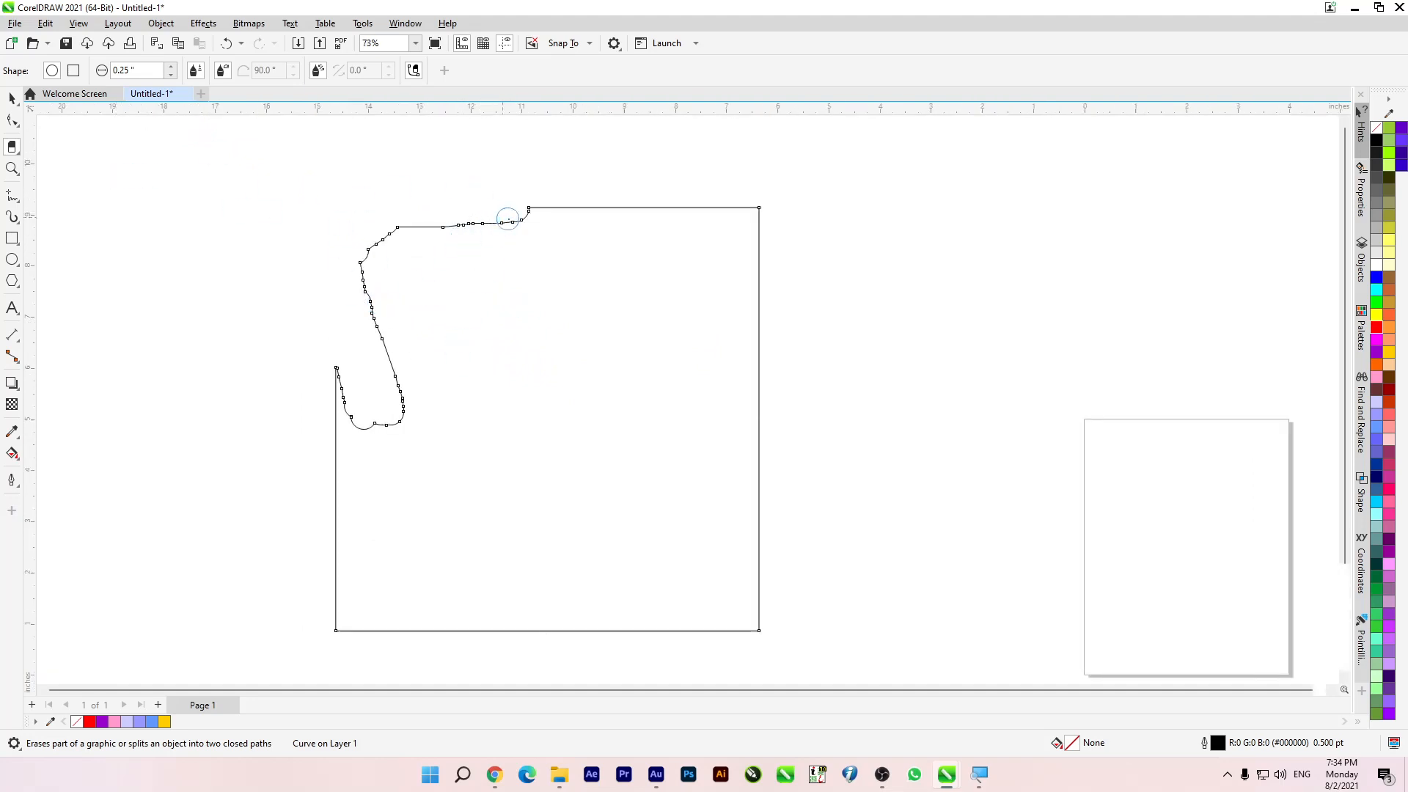
pyautogui.moveTo(513, 220)
pyautogui.mouseDown()
pyautogui.moveTo(370, 213)
pyautogui.moveTo(371, 272)
pyautogui.moveTo(417, 235)
pyautogui.mouseUp()
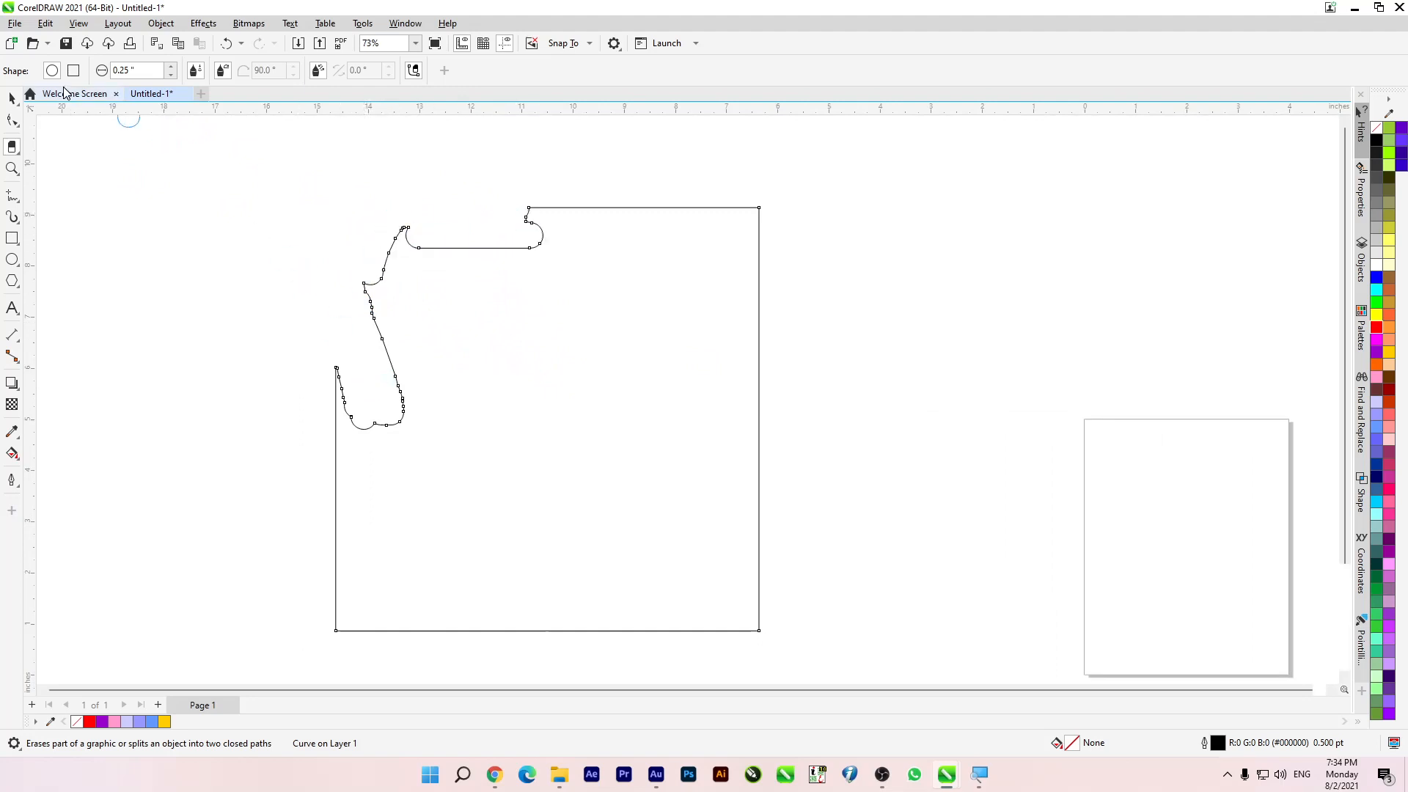
pyautogui.moveTo(334, 346); pyautogui.dragTo(346, 452)
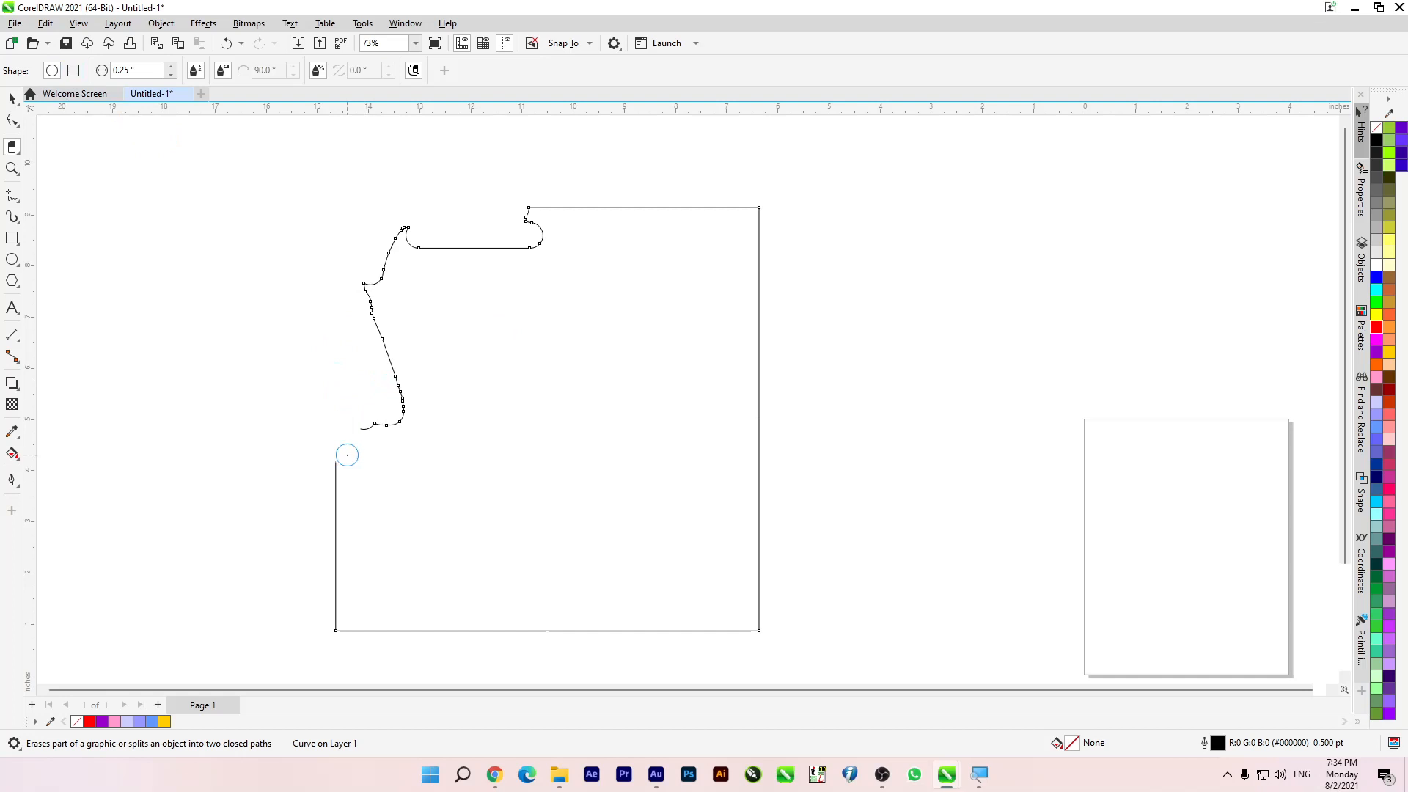
# Step: Erase along the shape's lower-left and bottom edges with a square Eraser nib, and fill the shape with purple
pyautogui.click(72, 72)
pyautogui.moveTo(336, 428)
pyautogui.mouseDown()
pyautogui.moveTo(352, 570)
pyautogui.moveTo(330, 514)
pyautogui.moveTo(344, 627)
pyautogui.moveTo(467, 612)
pyautogui.moveTo(698, 635)
pyautogui.mouseUp()
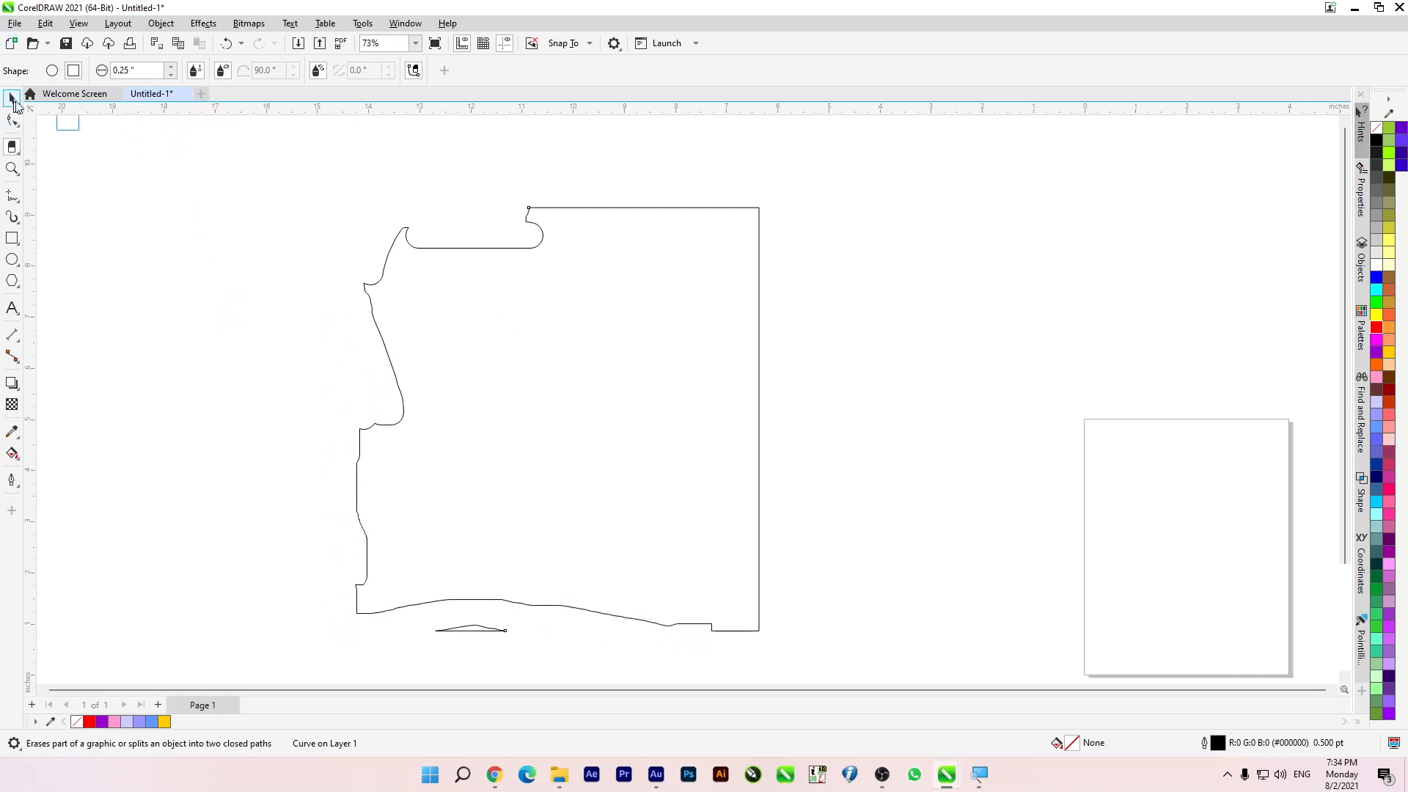
pyautogui.click(13, 99)
pyautogui.click(1377, 353)
# Step: Move the purple shape slightly left and erase a curved channel that loops in from its right edge
pyautogui.scroll(-2, 615, 384)
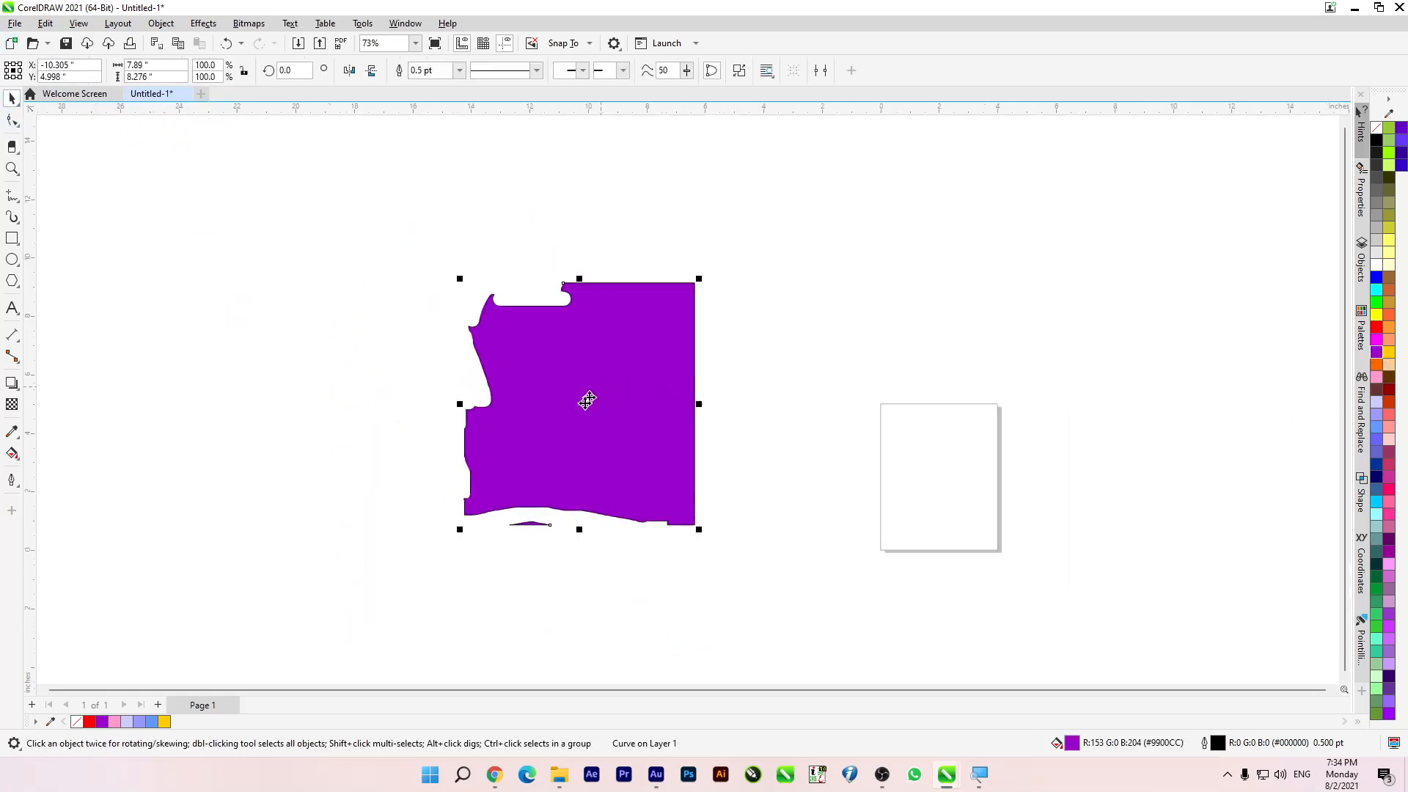
pyautogui.scroll(3, 561, 450)
pyautogui.moveTo(549, 451); pyautogui.dragTo(419, 448)
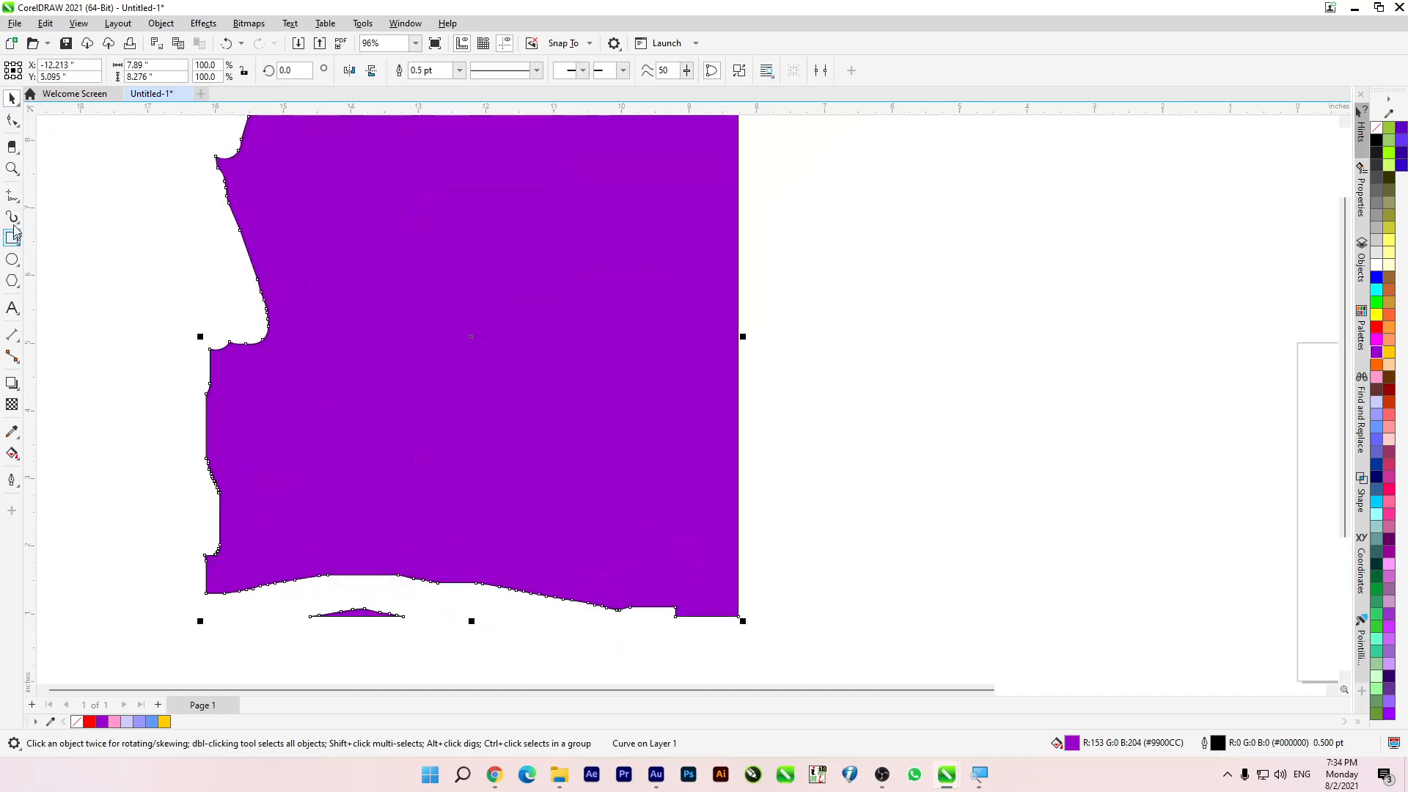
pyautogui.click(11, 143)
pyautogui.moveTo(843, 217)
pyautogui.mouseDown()
pyautogui.moveTo(805, 430)
pyautogui.moveTo(771, 381)
pyautogui.mouseUp()
pyautogui.click(9, 98)
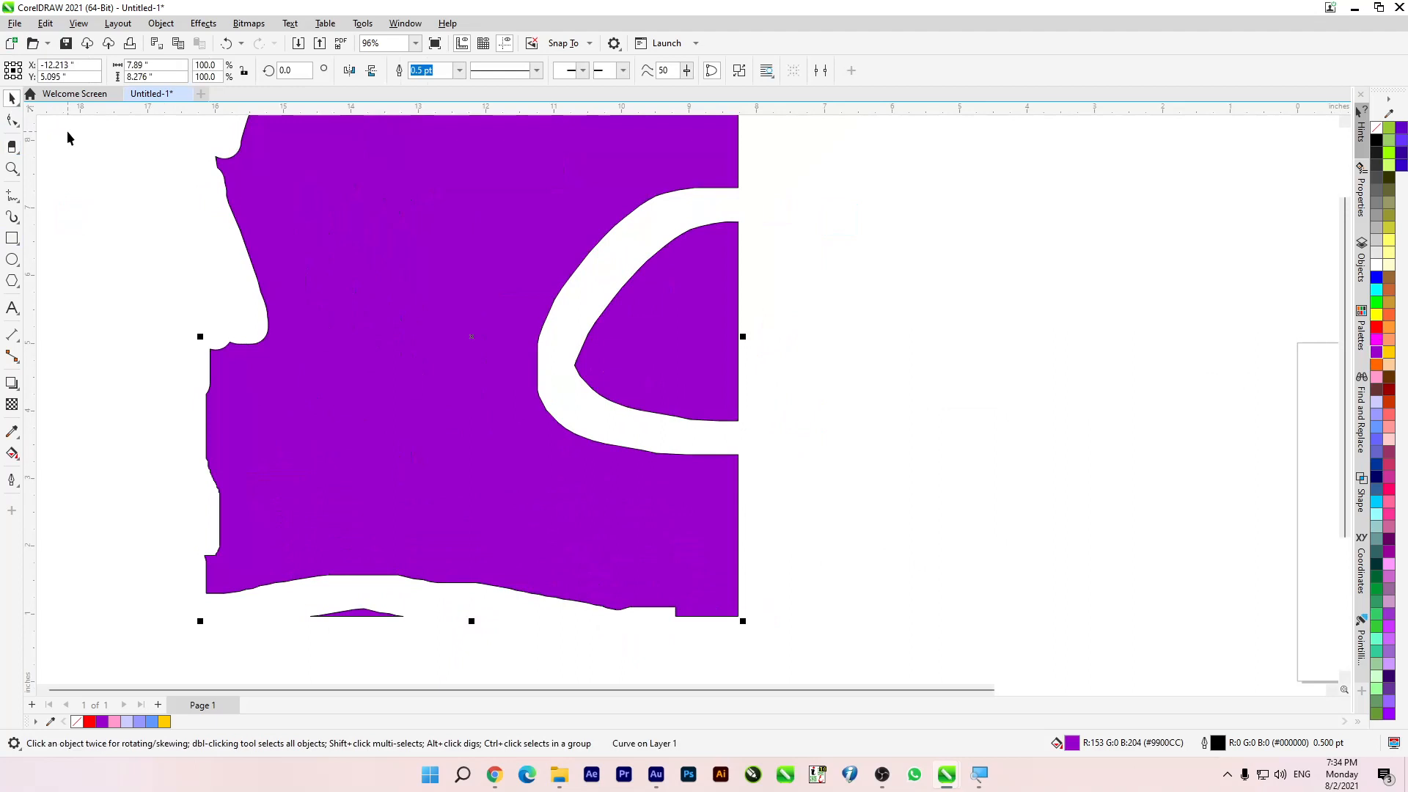
# Step: Break the erased shape apart and delete the rounded piece cut off at its right edge
pyautogui.moveTo(742, 367); pyautogui.dragTo(857, 397)
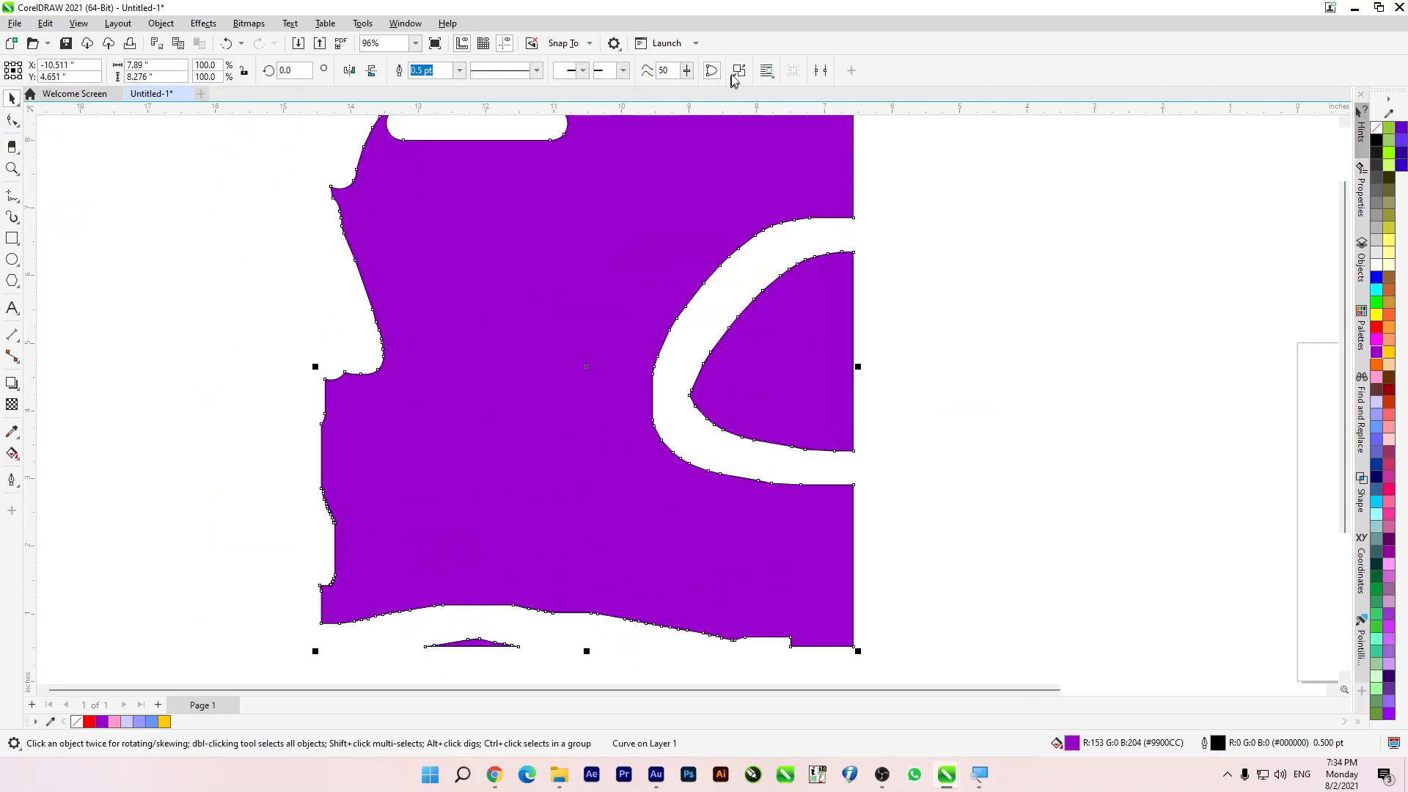
pyautogui.click(983, 213)
pyautogui.moveTo(839, 383); pyautogui.dragTo(1040, 366)
pyautogui.press('Delete')
# Step: Separate the main purple shape from the small leftover sliver, delete the sliver, and move the shape down and right
pyautogui.scroll(-2, 561, 315)
pyautogui.moveTo(607, 475); pyautogui.dragTo(468, 477)
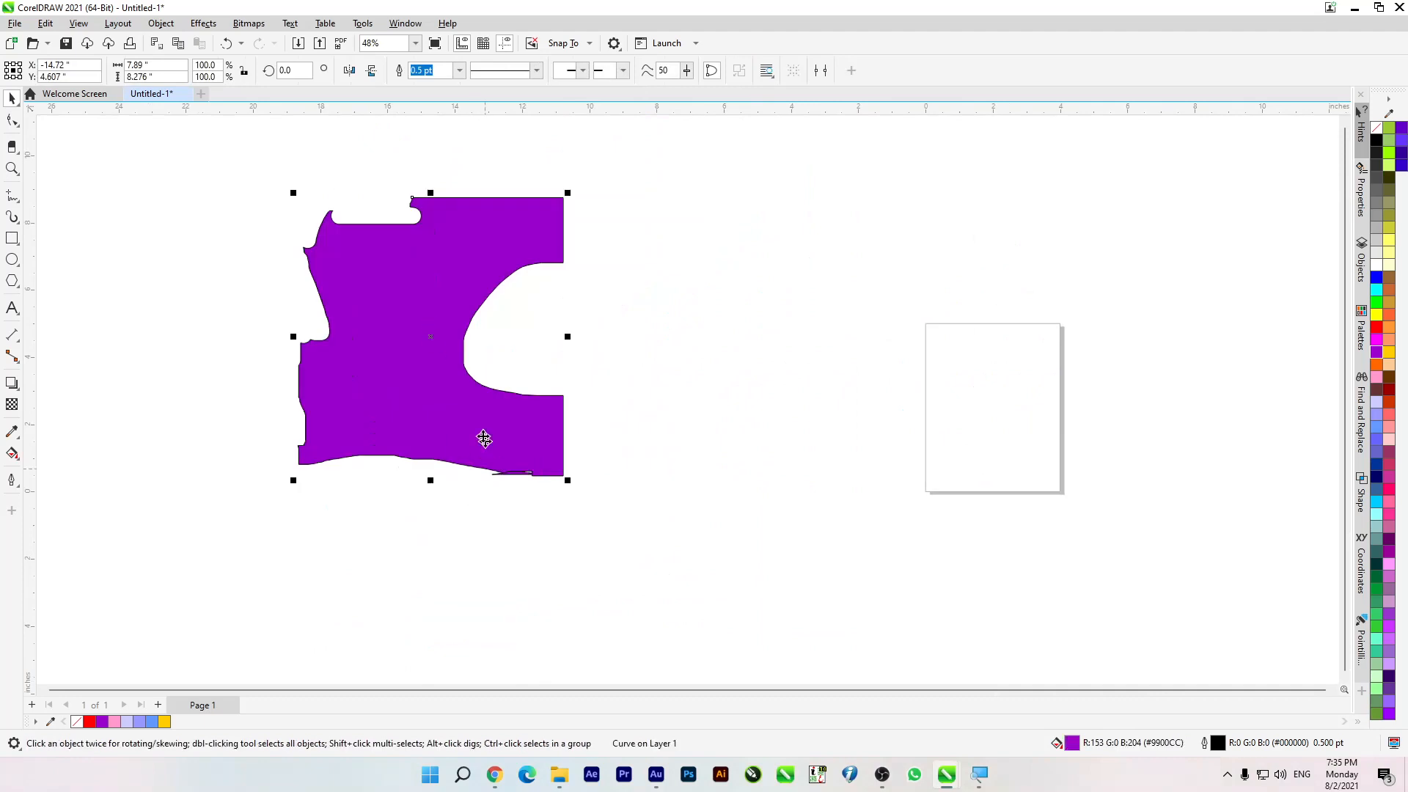
pyautogui.moveTo(612, 520); pyautogui.dragTo(614, 522)
pyautogui.press('Delete')
pyautogui.moveTo(463, 352); pyautogui.dragTo(550, 517)
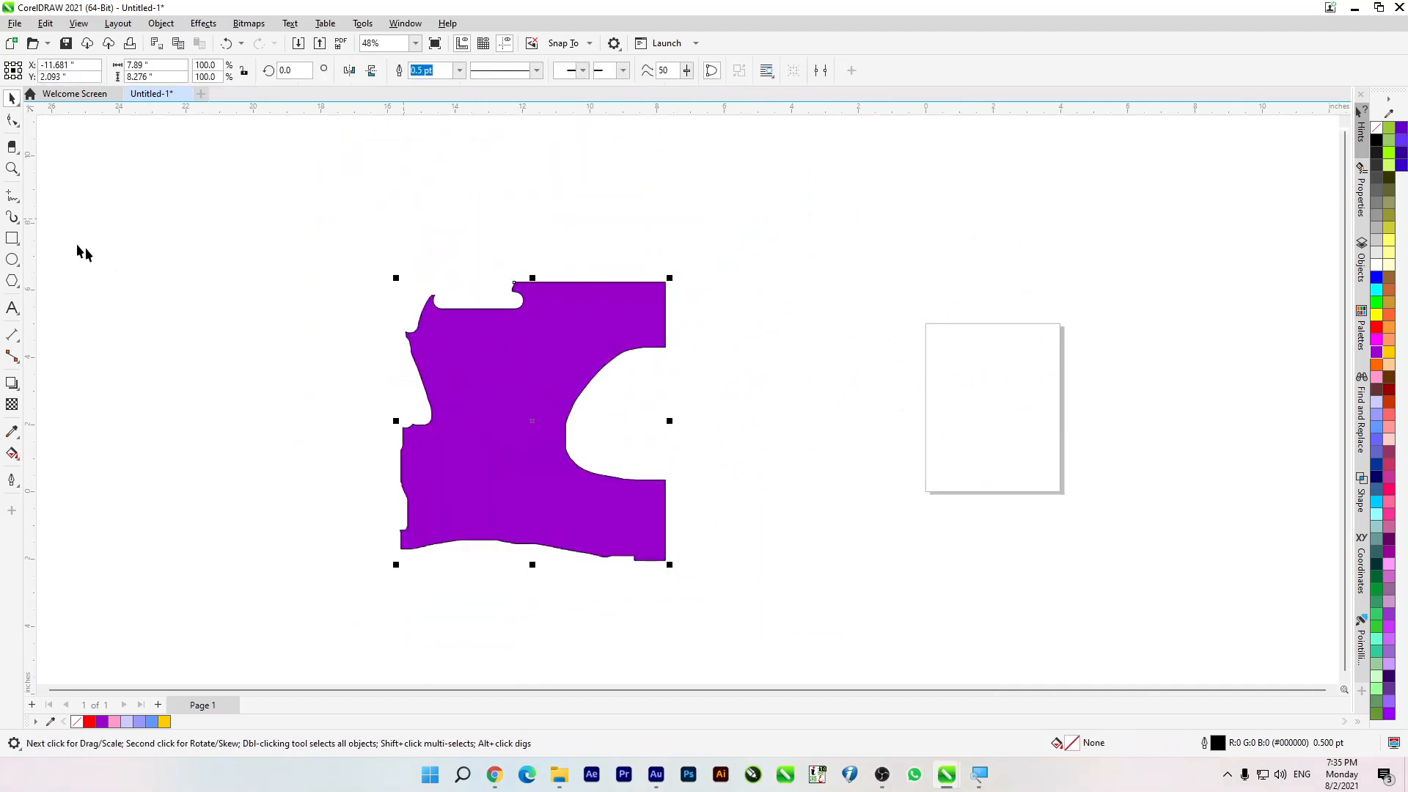
# Step: Erase the upper part of the purple shape with the 3.821-inch square Eraser nib, and reduce the nib size to 0.381 inches
pyautogui.click(13, 152)
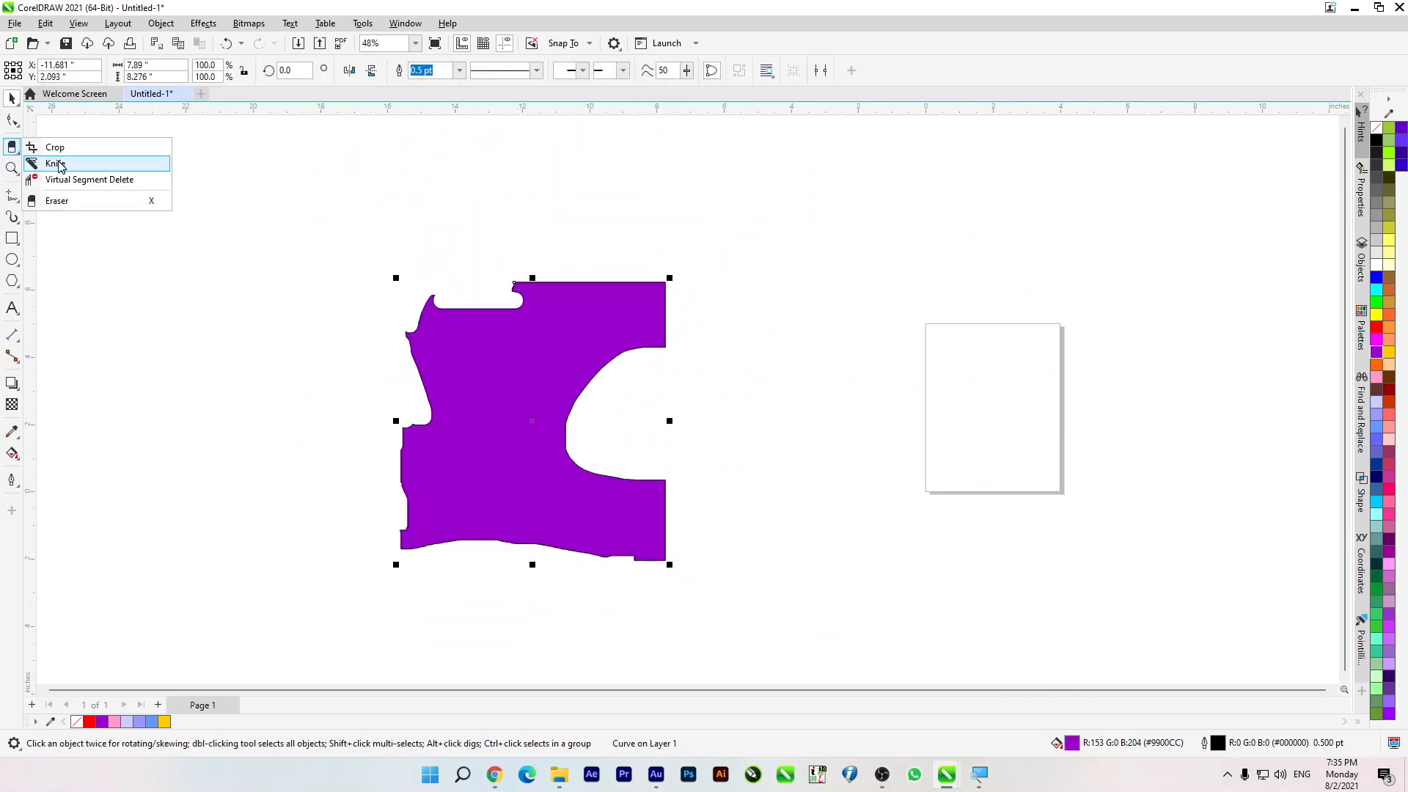
pyautogui.click(85, 200)
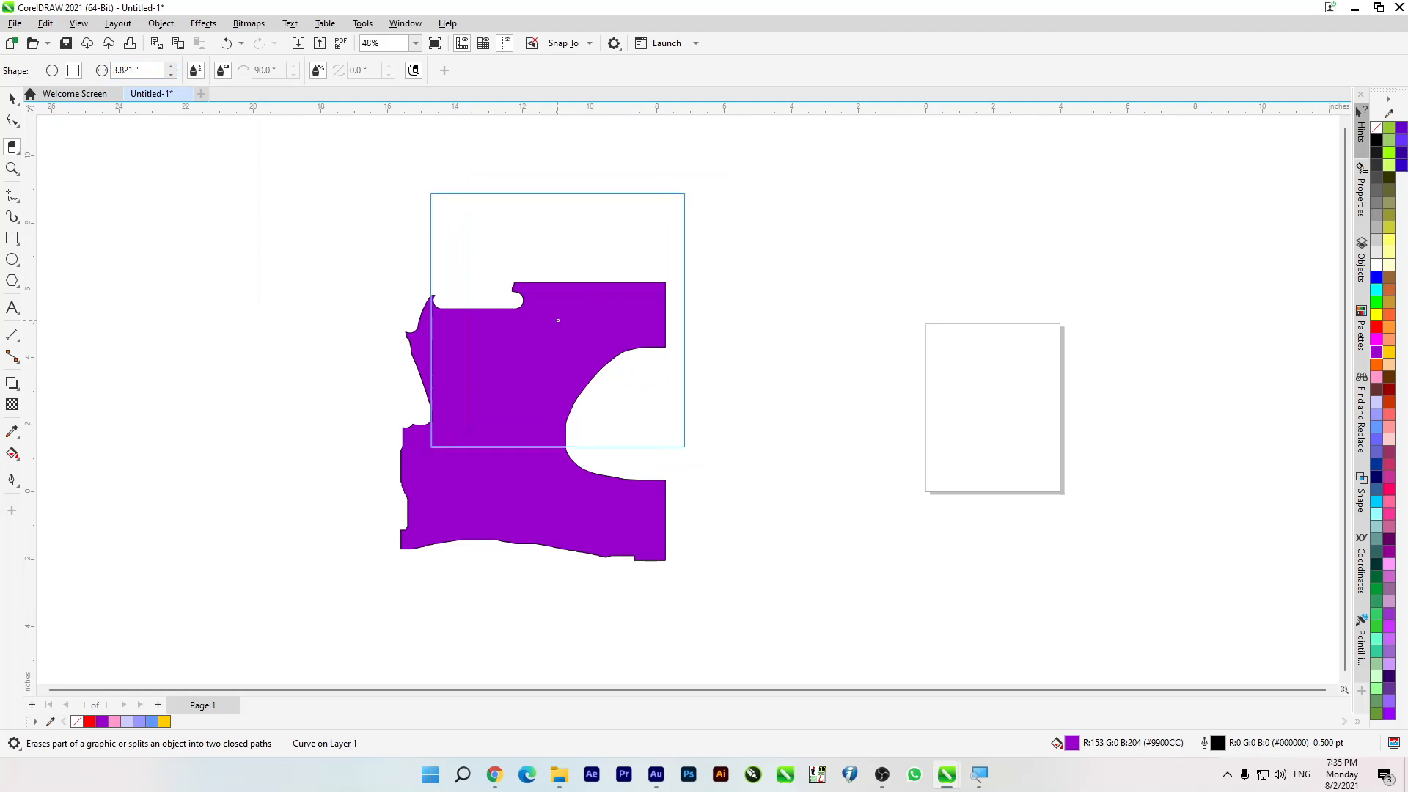
pyautogui.click(572, 261)
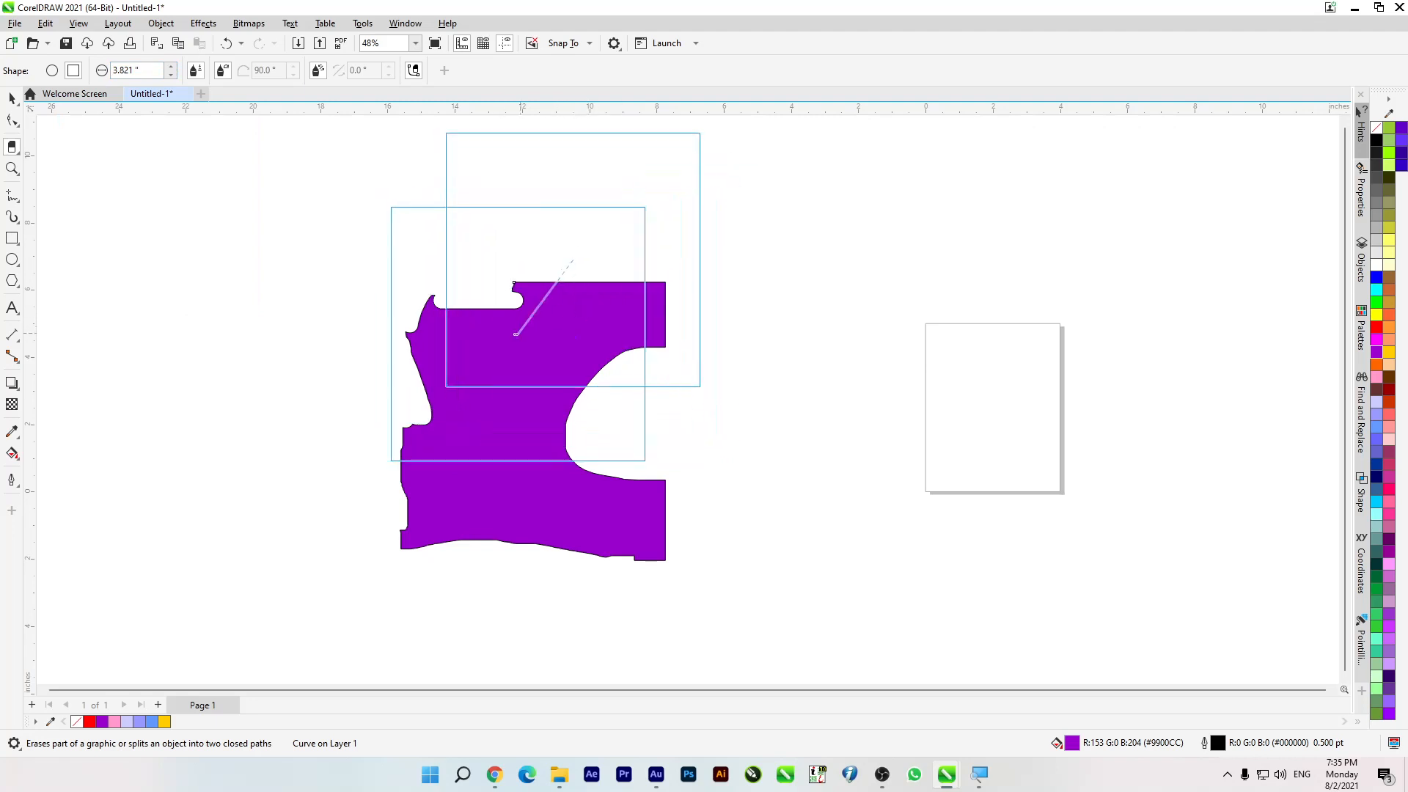
pyautogui.click(355, 334)
pyautogui.moveTo(170, 71); pyautogui.dragTo(178, 196)
pyautogui.moveTo(196, 324); pyautogui.dragTo(215, 236)
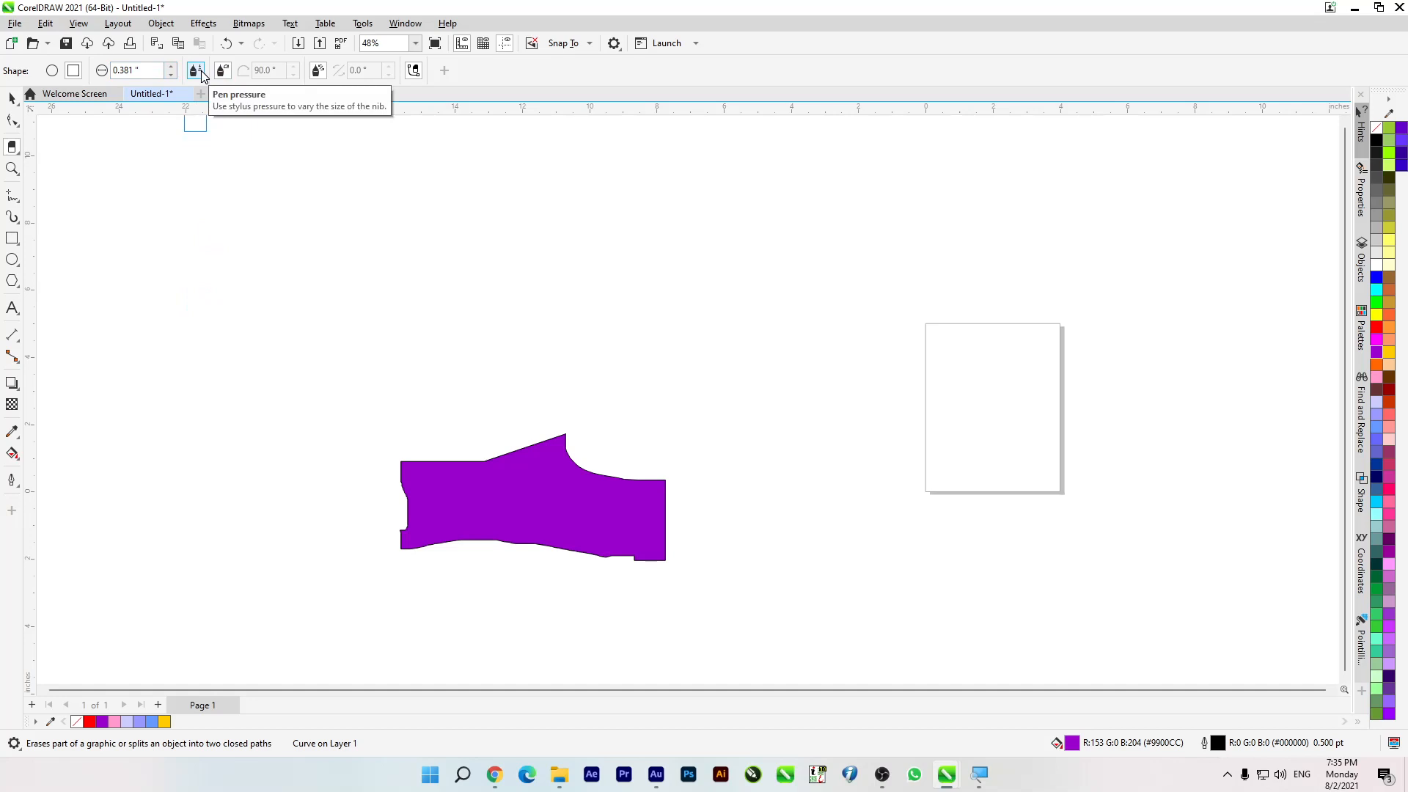
# Step: Select the remaining purple shape beside the page and delete it to clear the drawing area
pyautogui.doubleClick(13, 99)
pyautogui.scroll(-3, 449, 314)
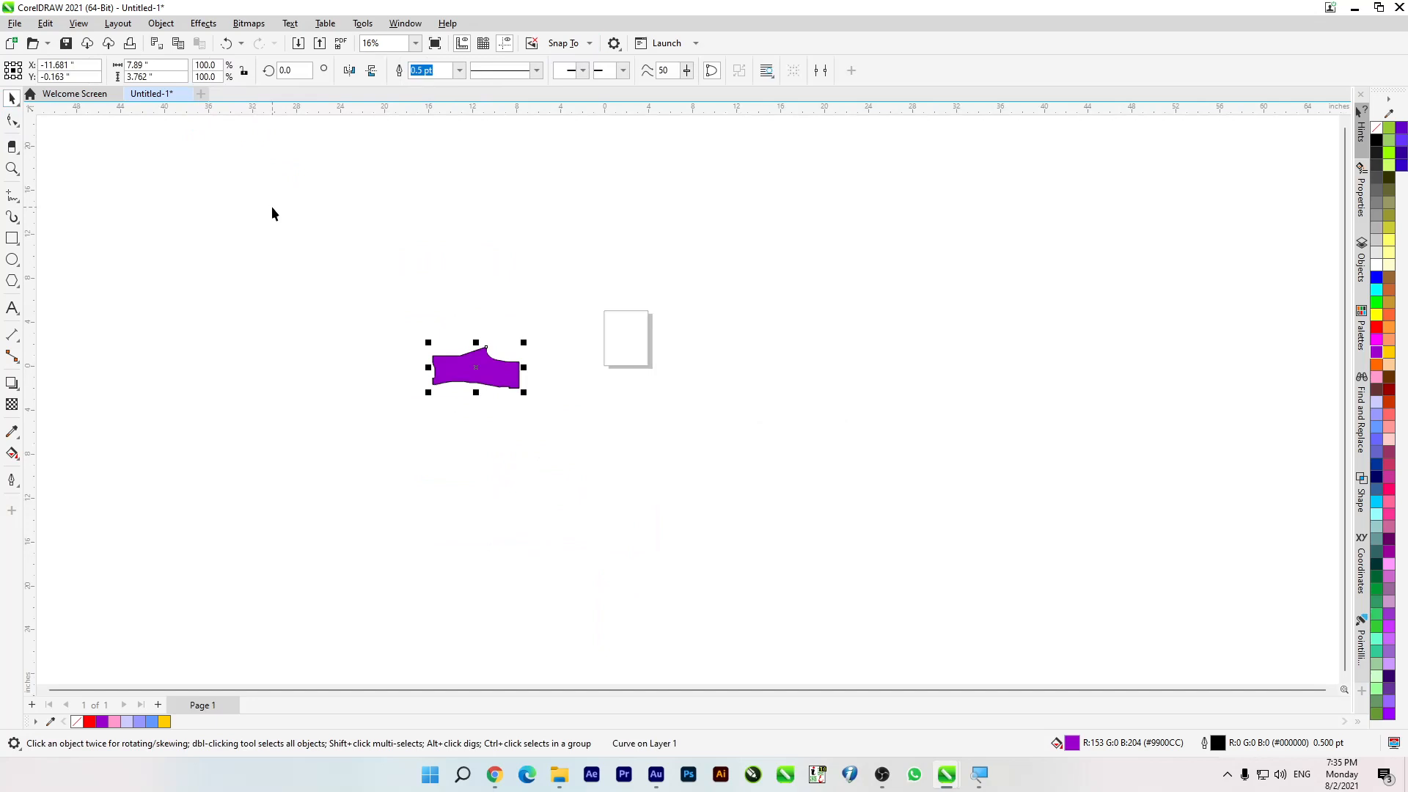
pyautogui.moveTo(456, 393); pyautogui.dragTo(662, 361)
pyautogui.press('Delete')
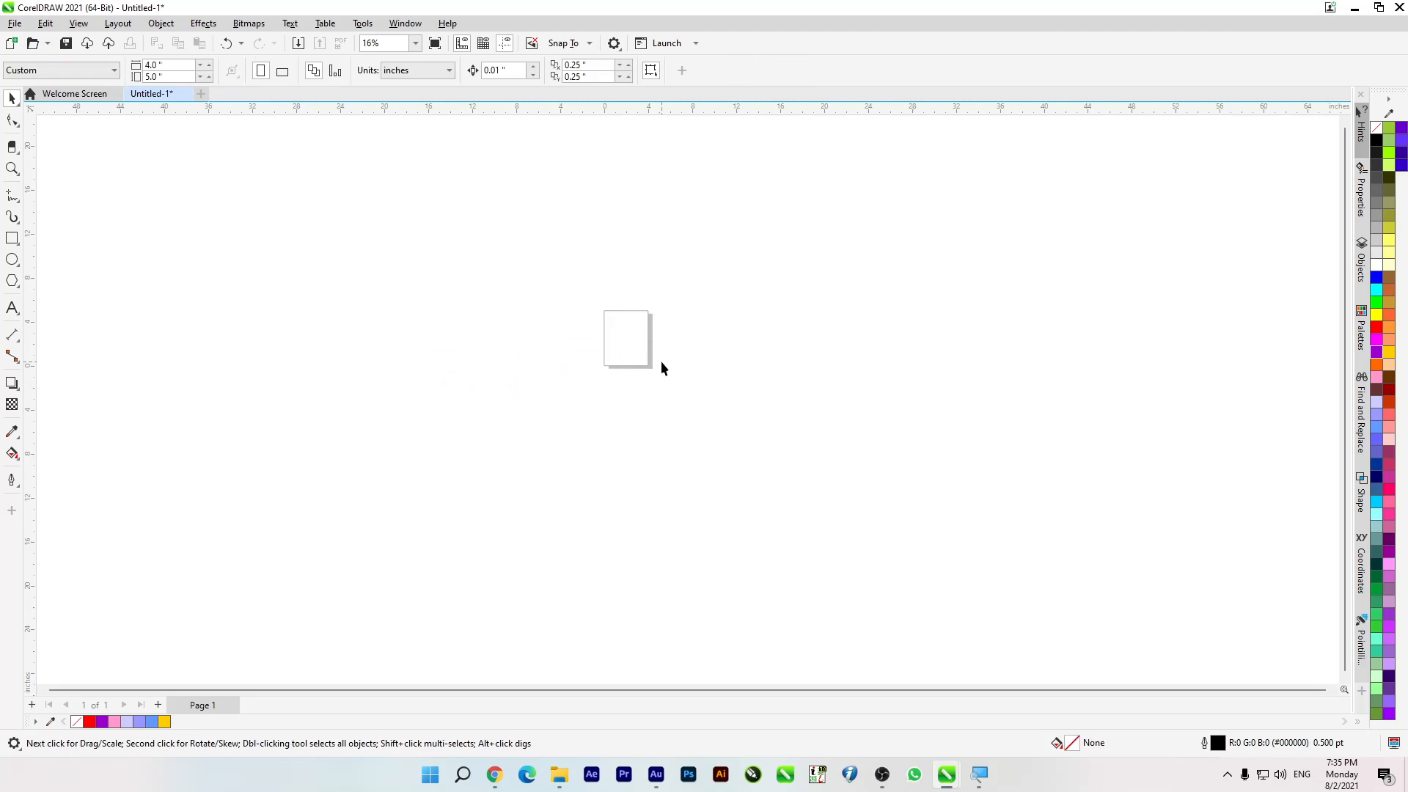